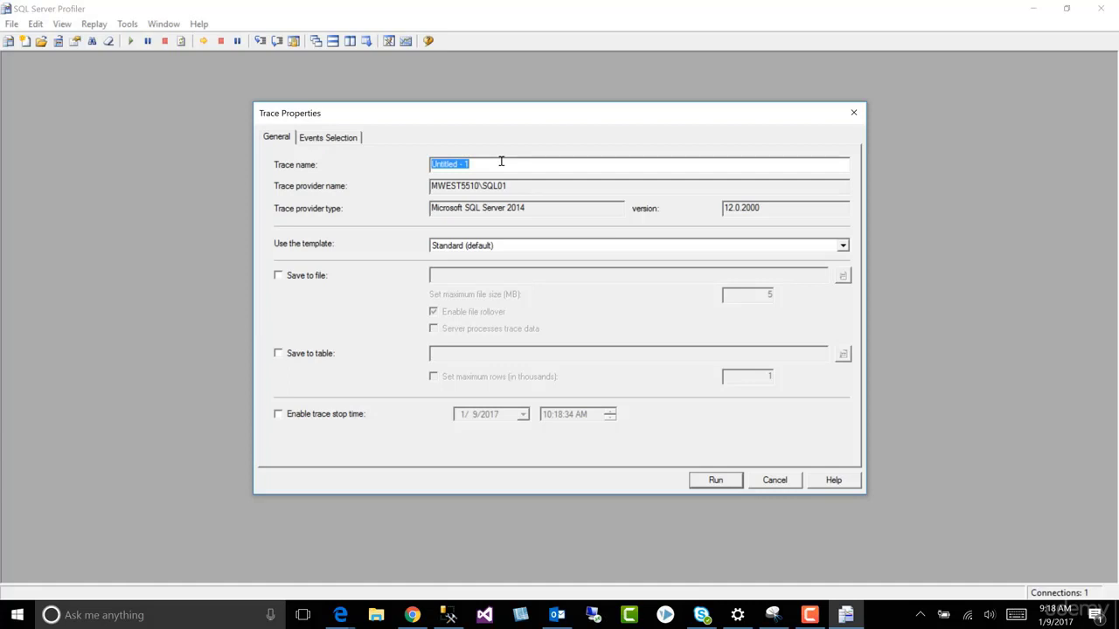
# - Keep the Standard (default) trace template and review the trace's Events Selection
pyautogui.click(843, 246)
pyautogui.click(342, 105)
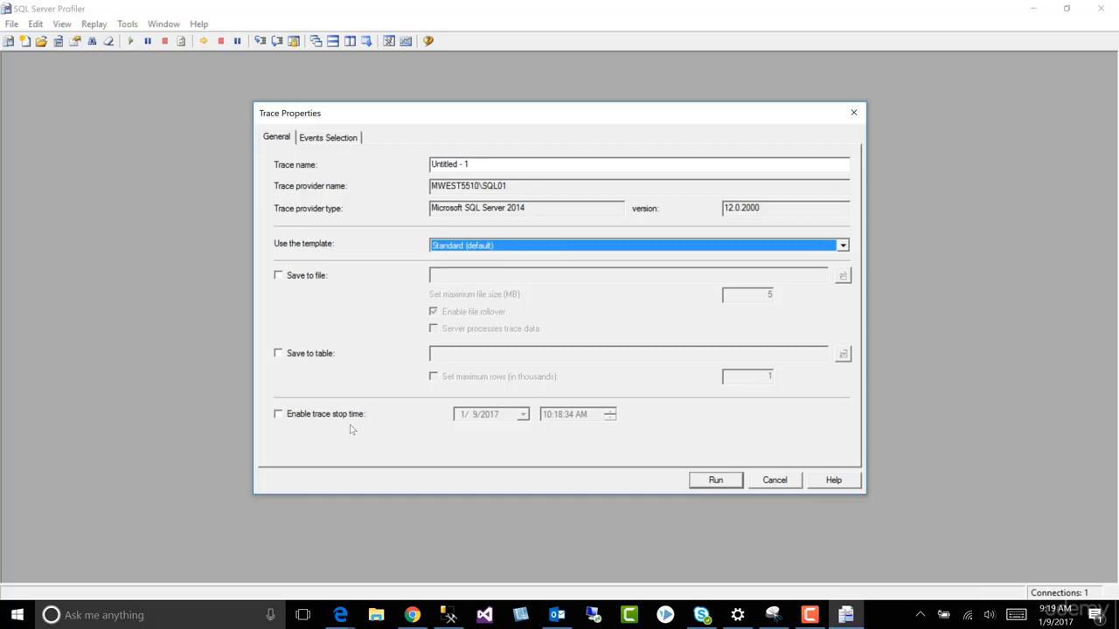
pyautogui.click(331, 139)
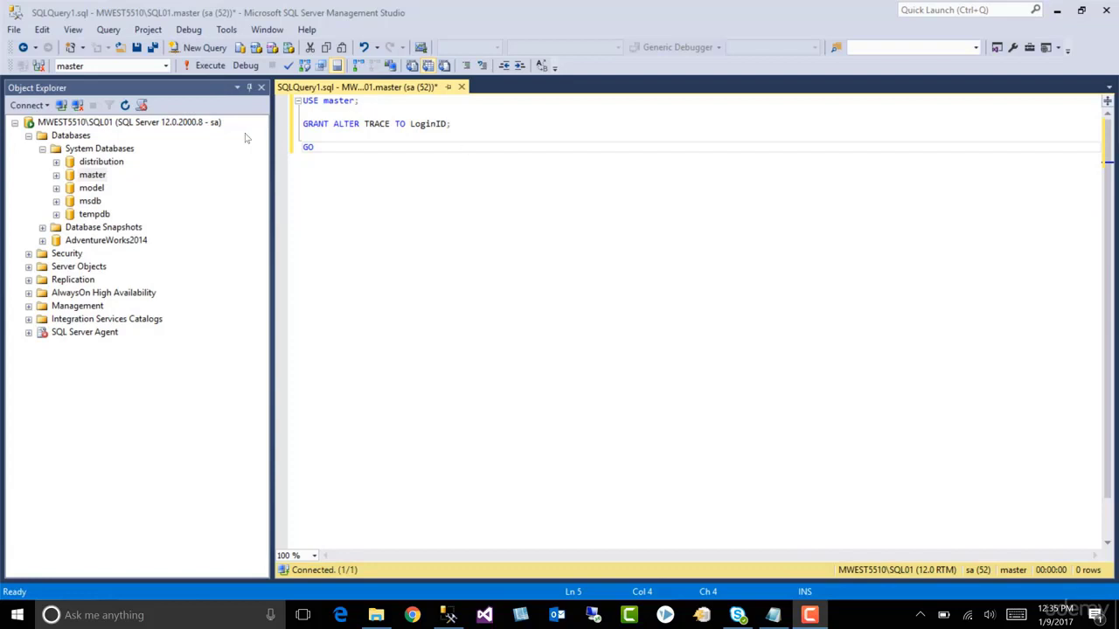
# - Expand the server's Security > Logins folders and bring up the Logins folder's actions
pyautogui.click(208, 124)
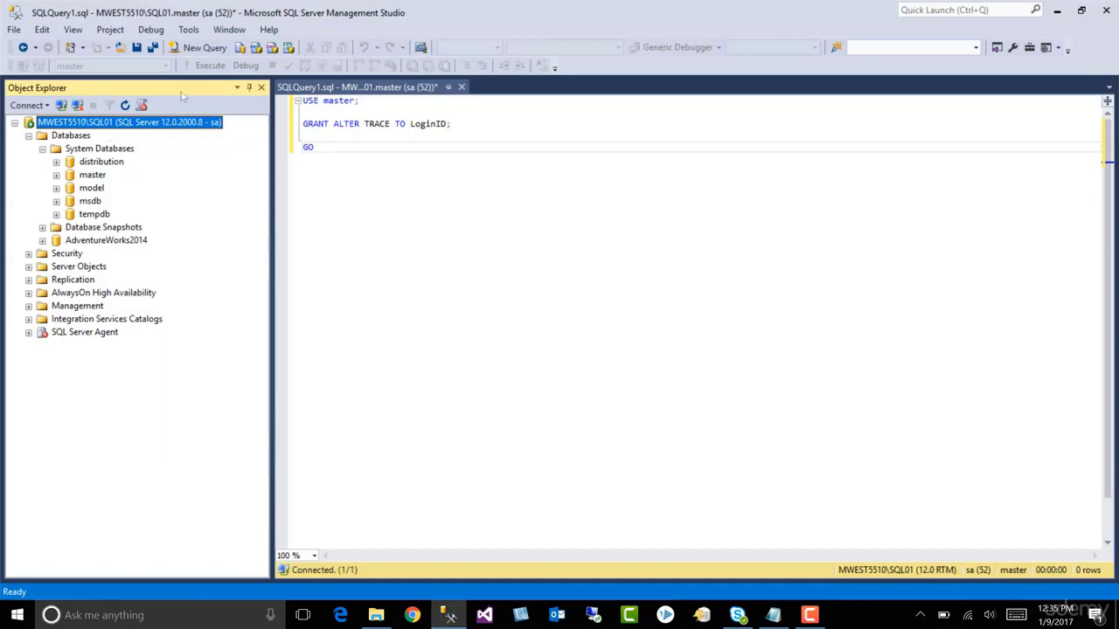
pyautogui.click(190, 30)
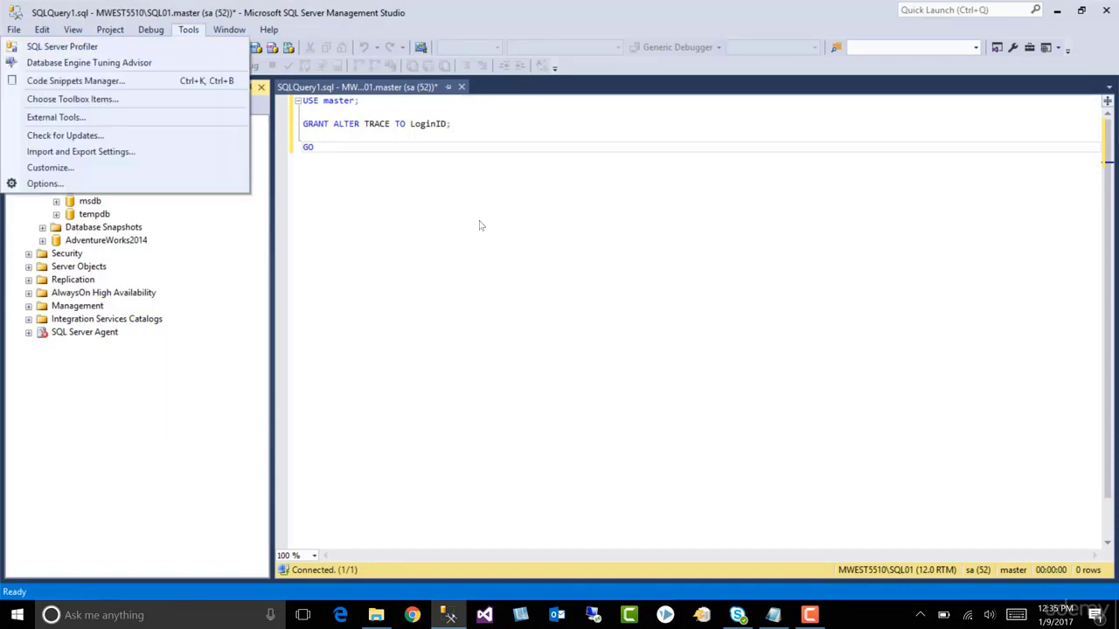
pyautogui.click(543, 248)
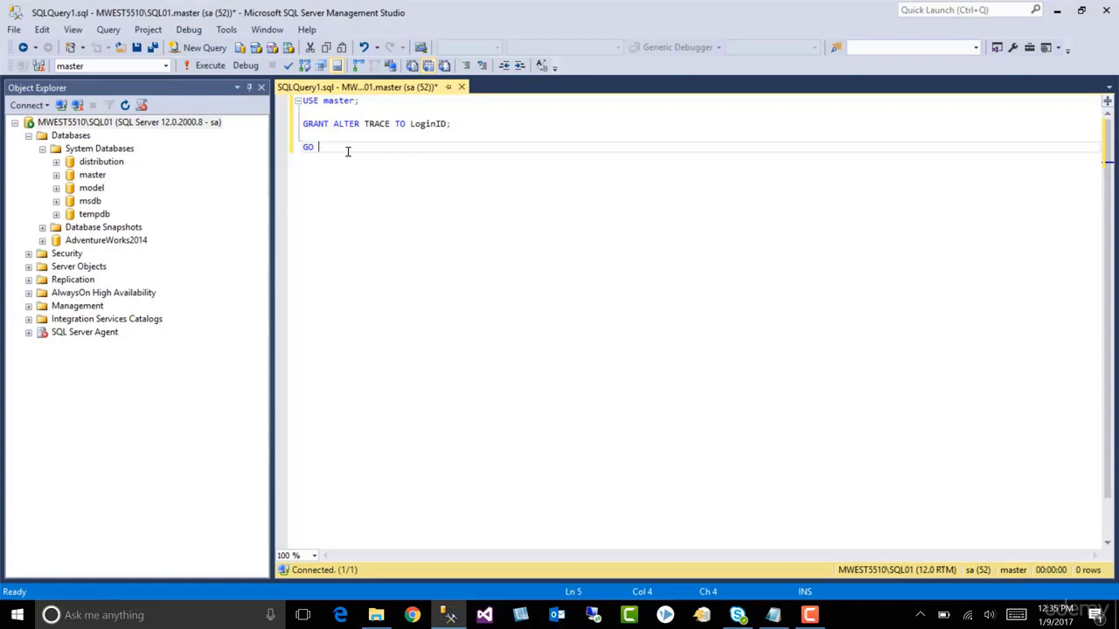
pyautogui.click(28, 253)
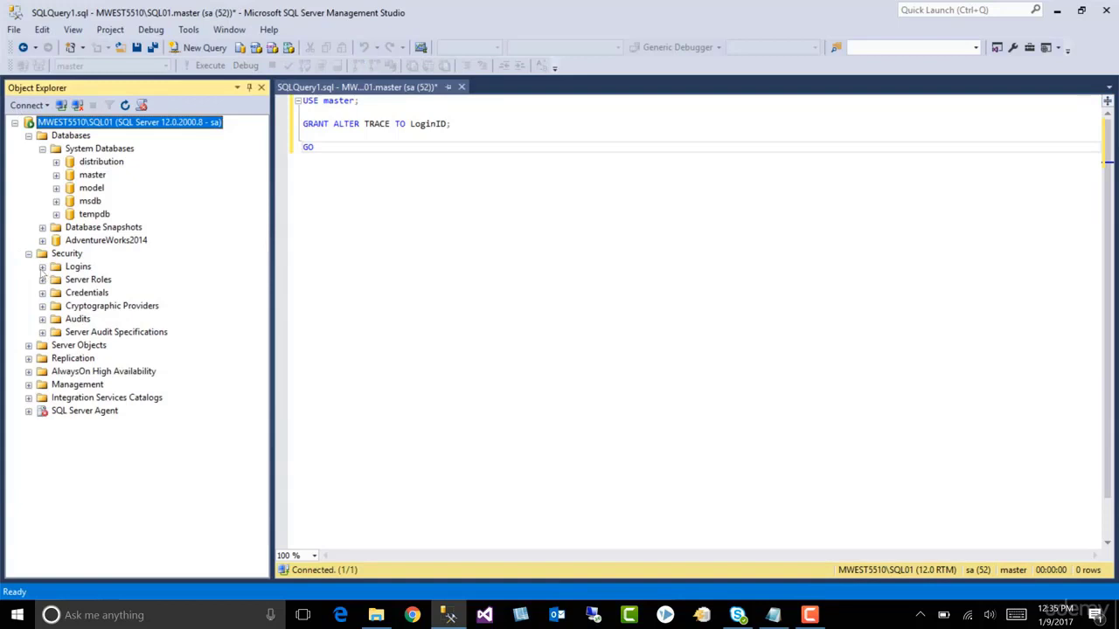
pyautogui.click(42, 267)
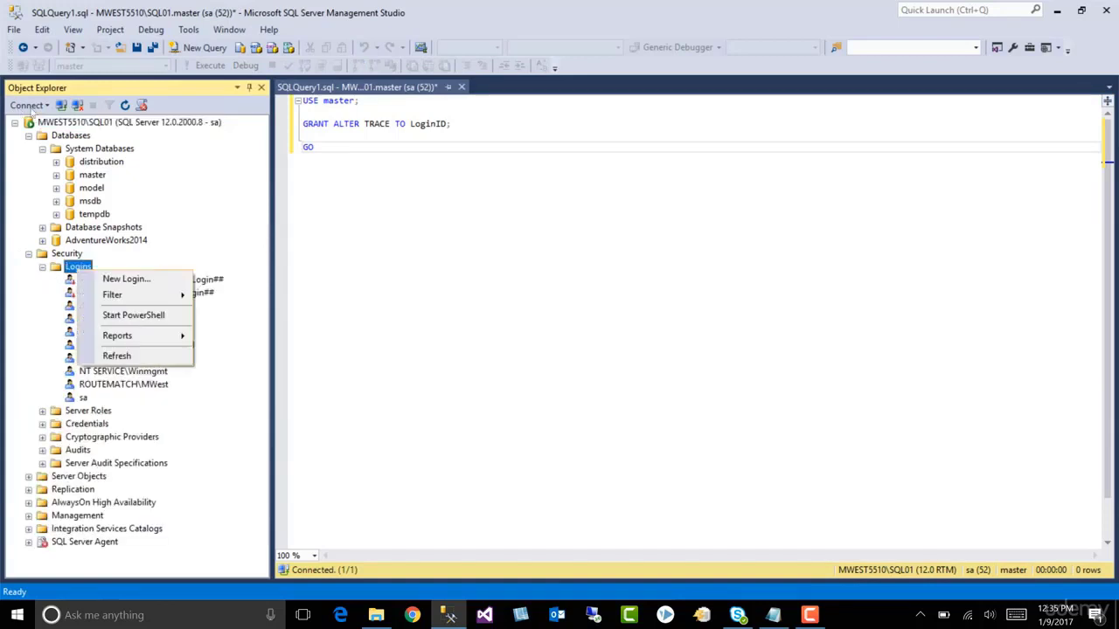
pyautogui.rightClick(77, 268)
# - Start a new login with SQL Server authentication, a password, and password policy enforcement off
pyautogui.click(122, 279)
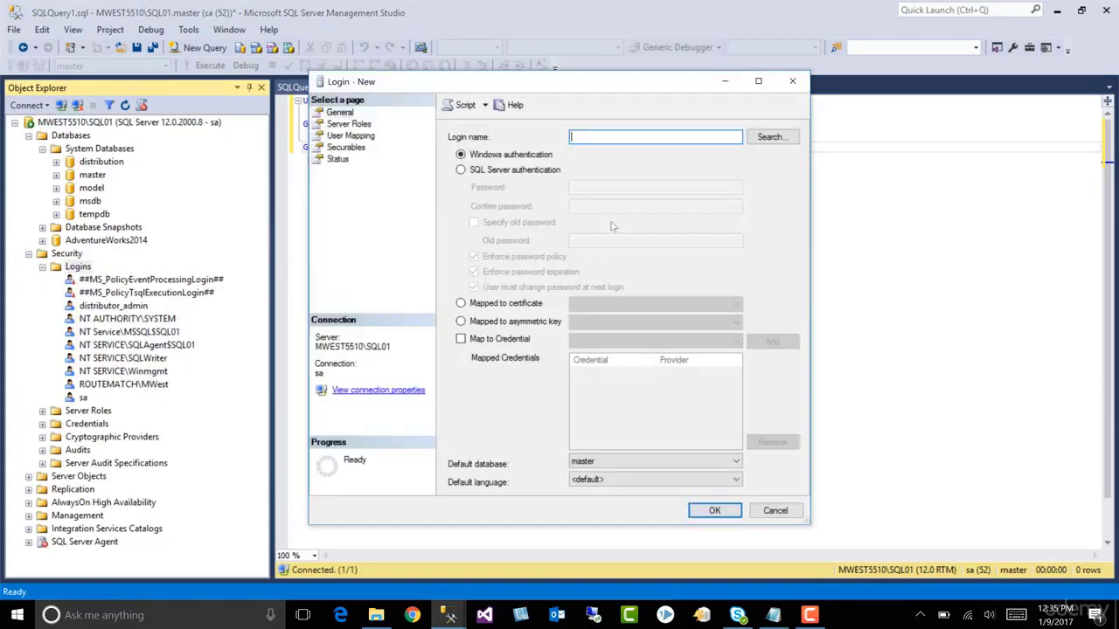
pyautogui.write('sam')
pyautogui.click(460, 170)
pyautogui.click(594, 186)
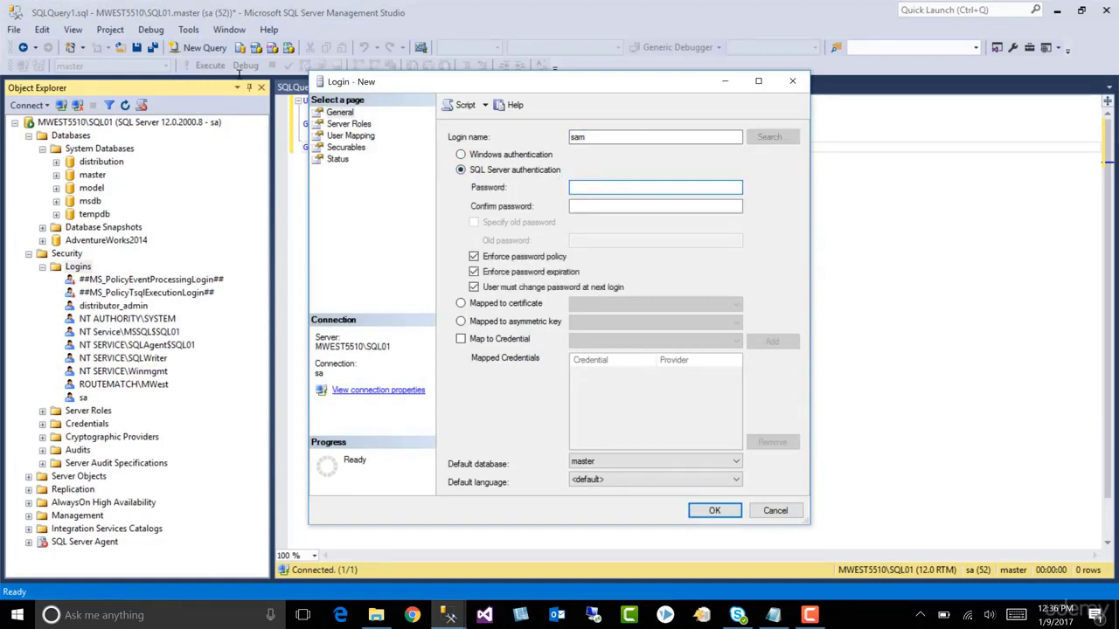
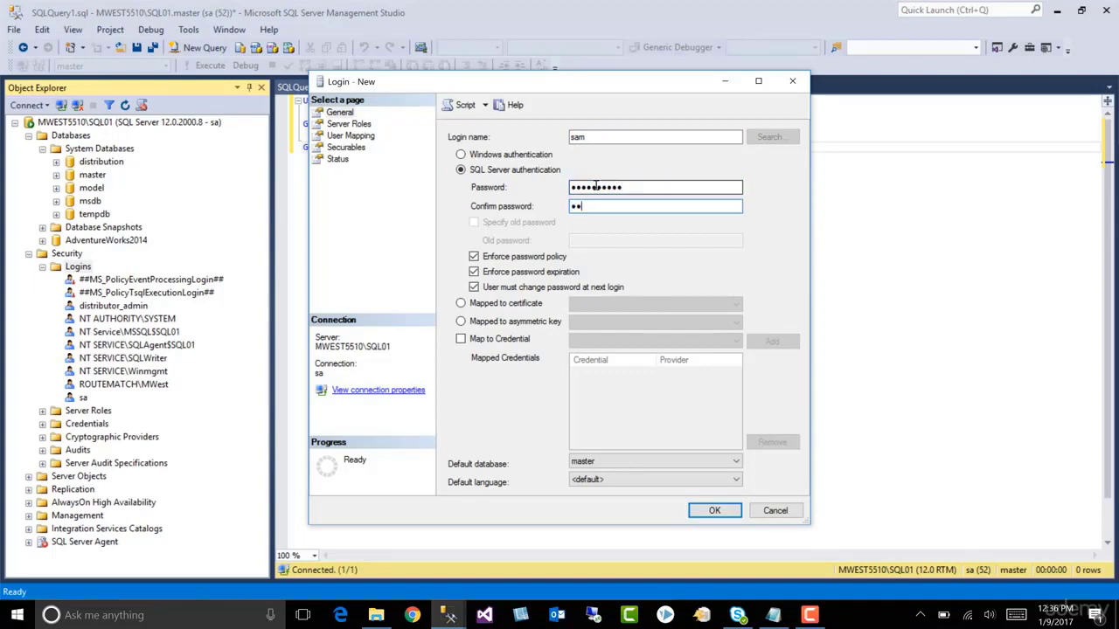
pyautogui.click(528, 260)
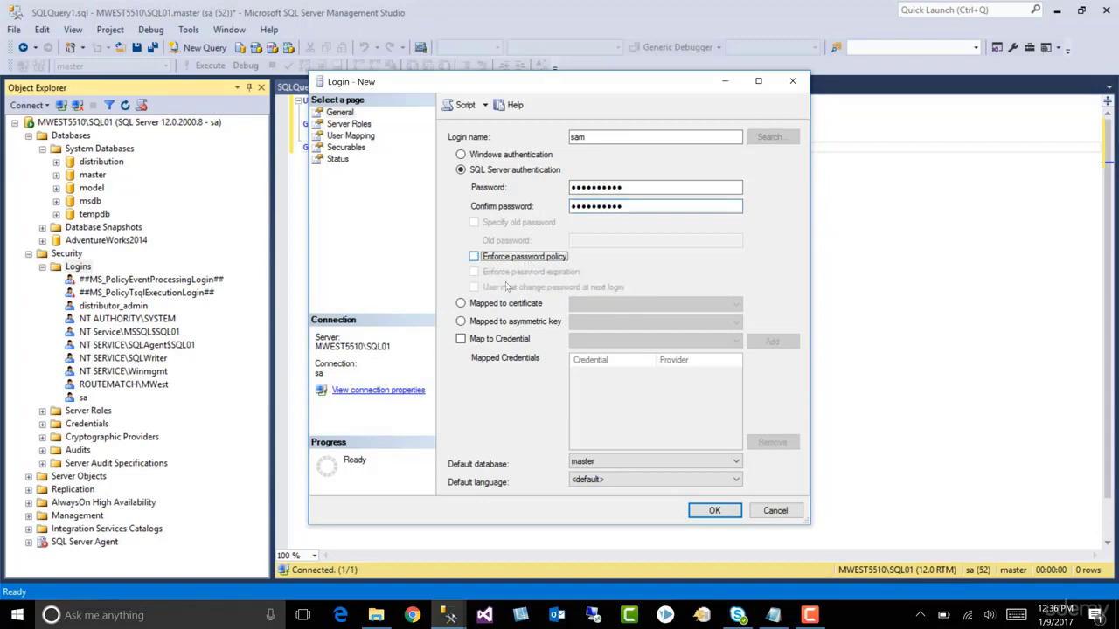
# - Map the login to AdventureWorks2014 with db_datareader and db_datawriter roles, then create it
pyautogui.click(368, 138)
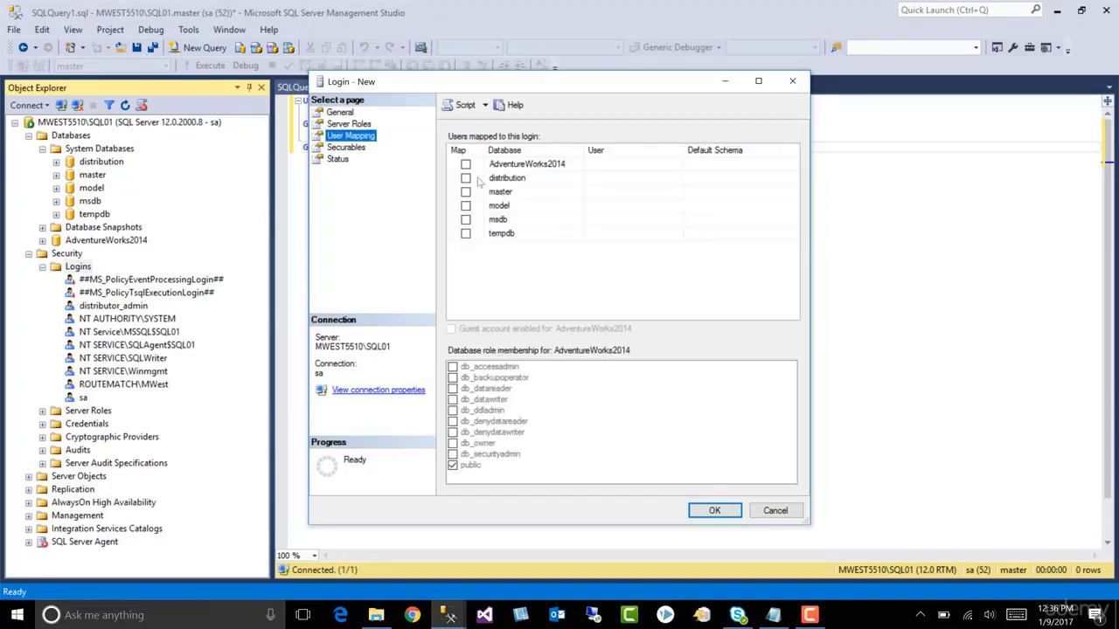
pyautogui.click(465, 164)
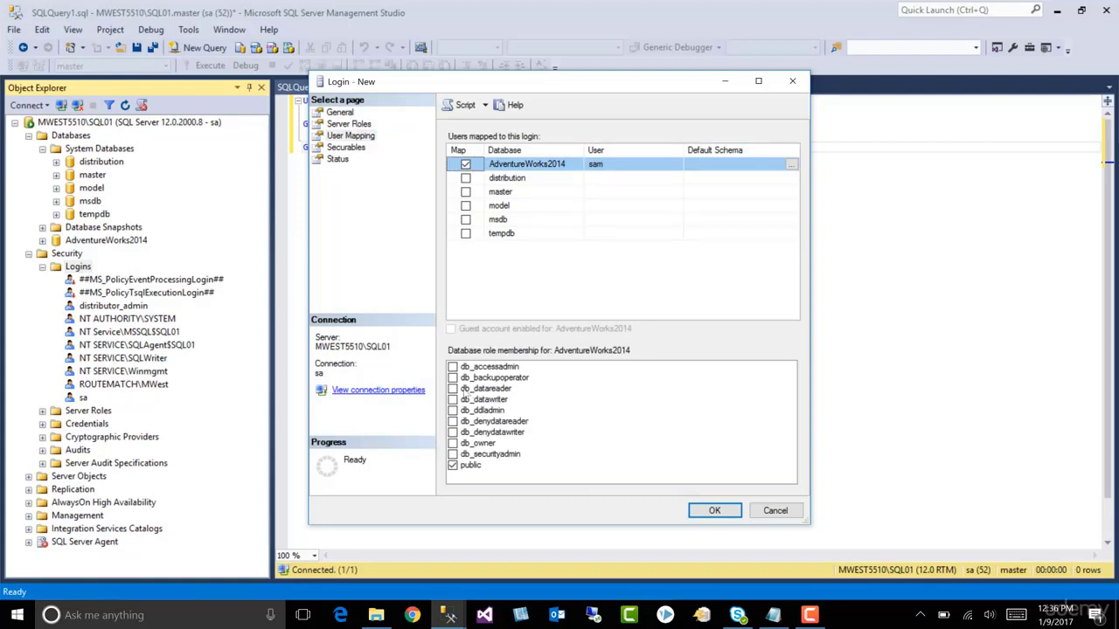
pyautogui.click(453, 388)
pyautogui.click(452, 400)
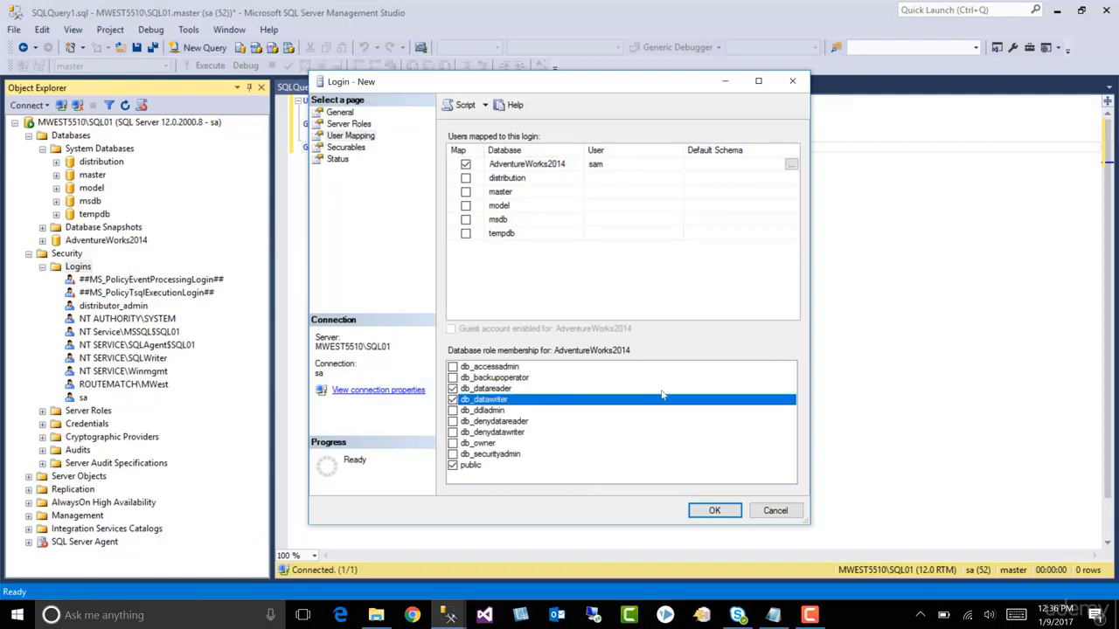
pyautogui.click(717, 513)
# - Disconnect Object Explorer and reconnect to the Database Engine as the new login
pyautogui.click(593, 322)
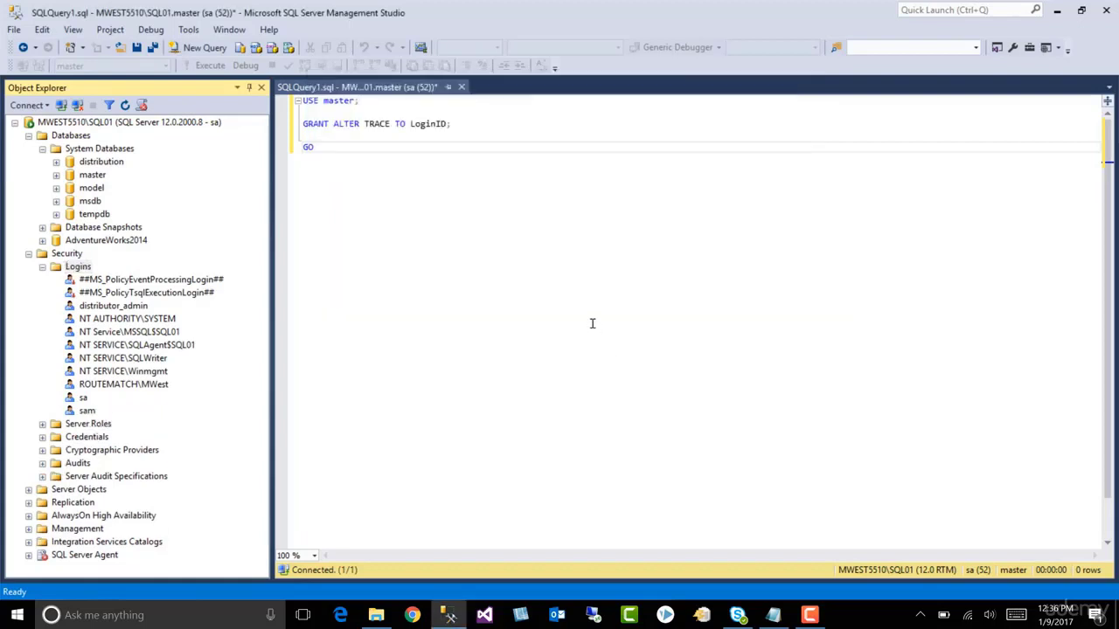
pyautogui.rightClick(130, 123)
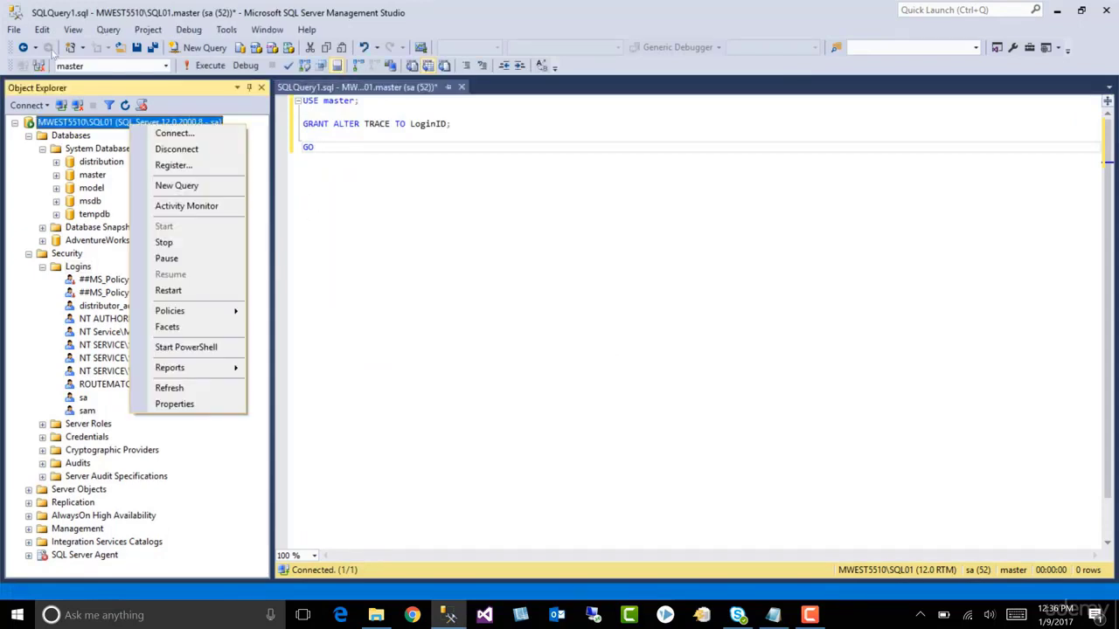
pyautogui.click(180, 150)
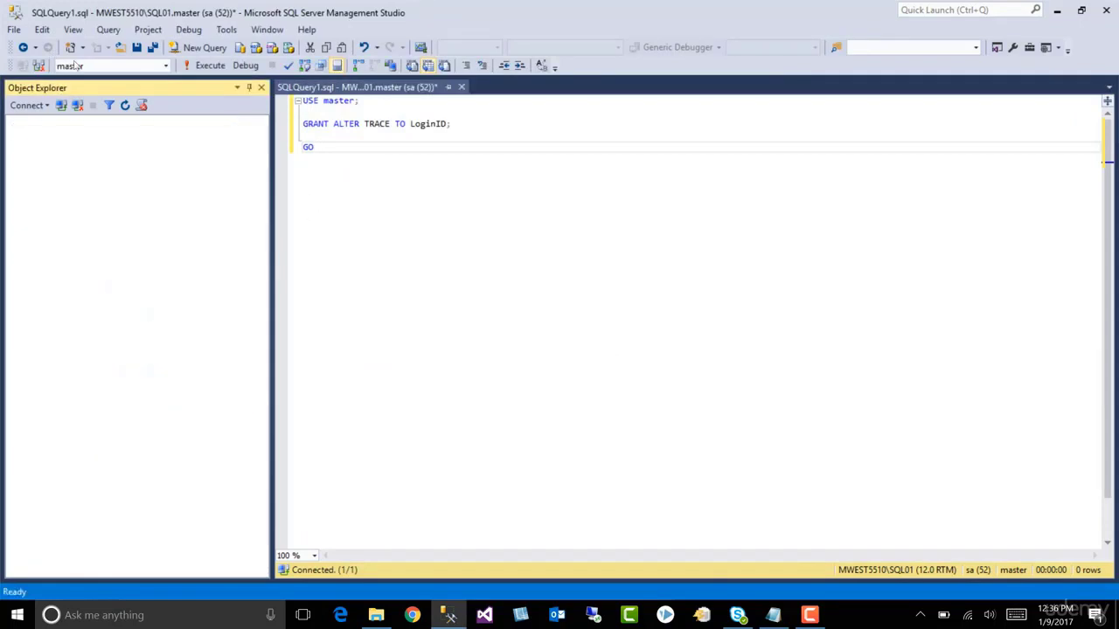
pyautogui.click(28, 105)
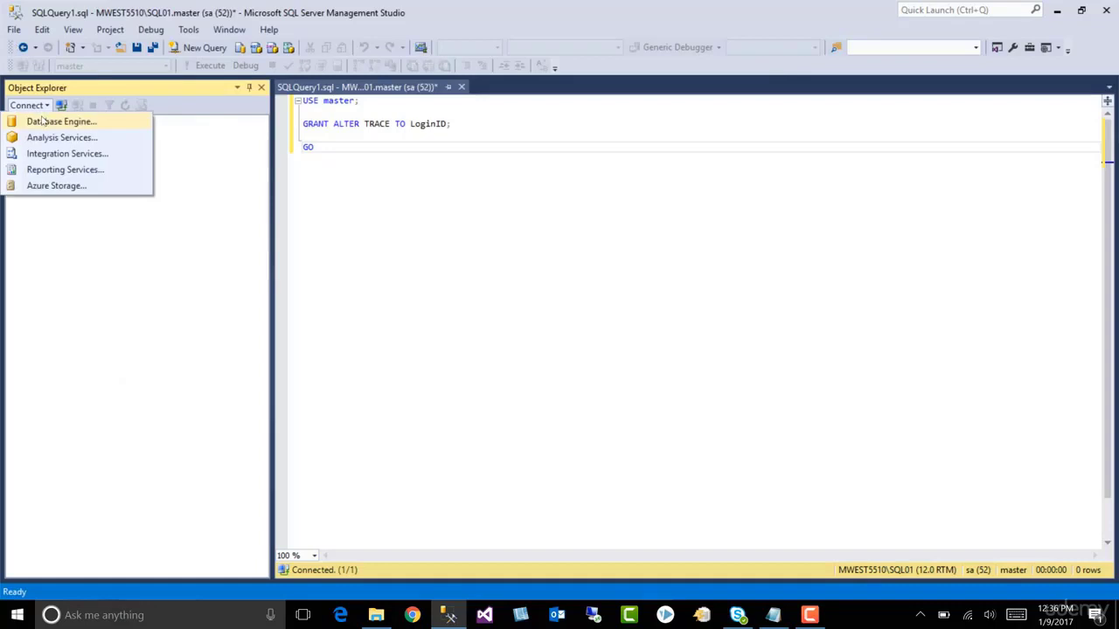
pyautogui.click(45, 120)
pyautogui.click(653, 254)
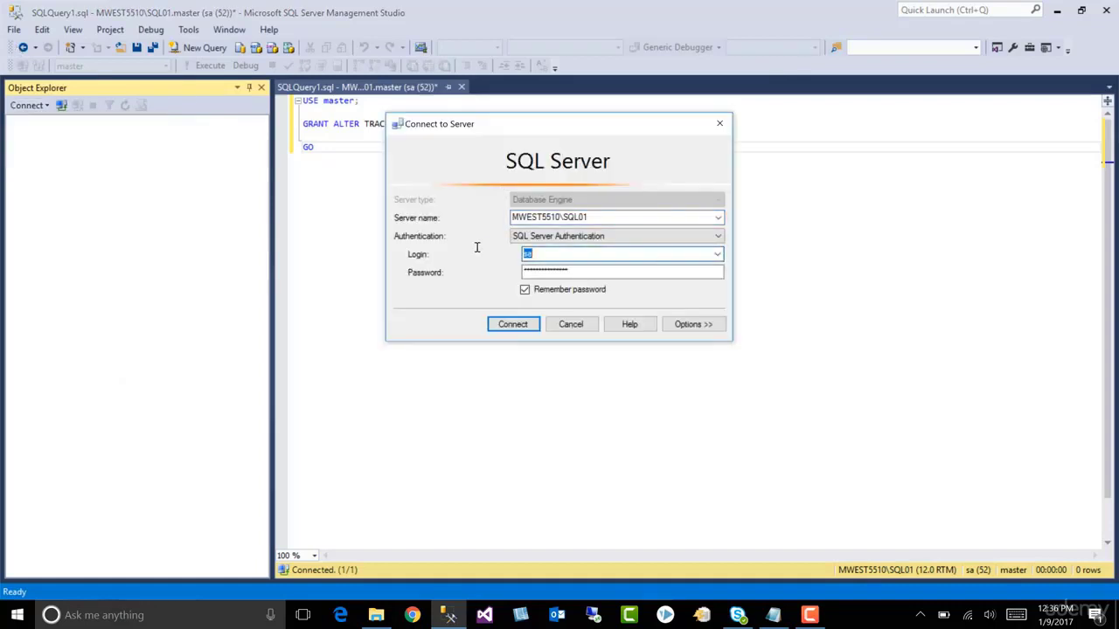
pyautogui.write('sam')
pyautogui.press('Tab')
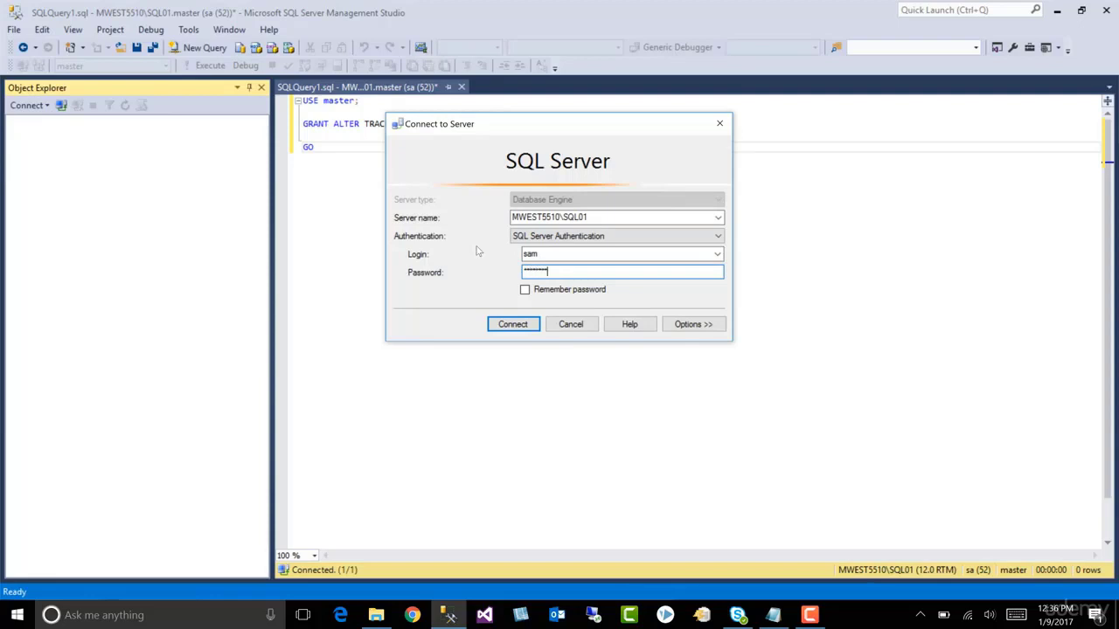
pyautogui.click(507, 325)
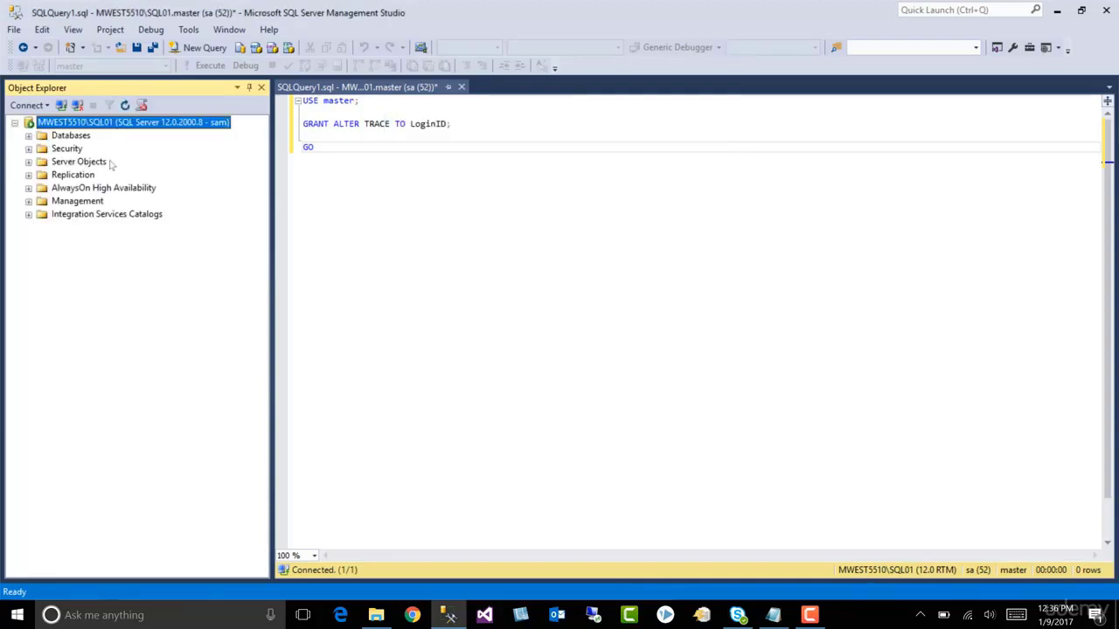
# - Launch SQL Server Profiler from the Tools menu
pyautogui.click(63, 139)
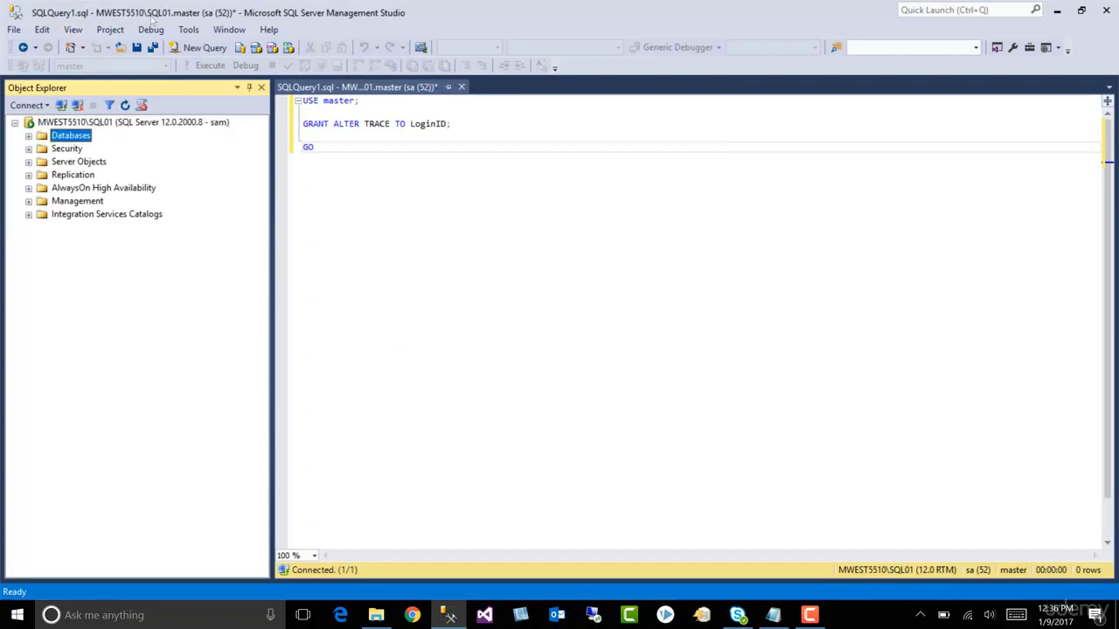
pyautogui.click(189, 30)
pyautogui.click(70, 42)
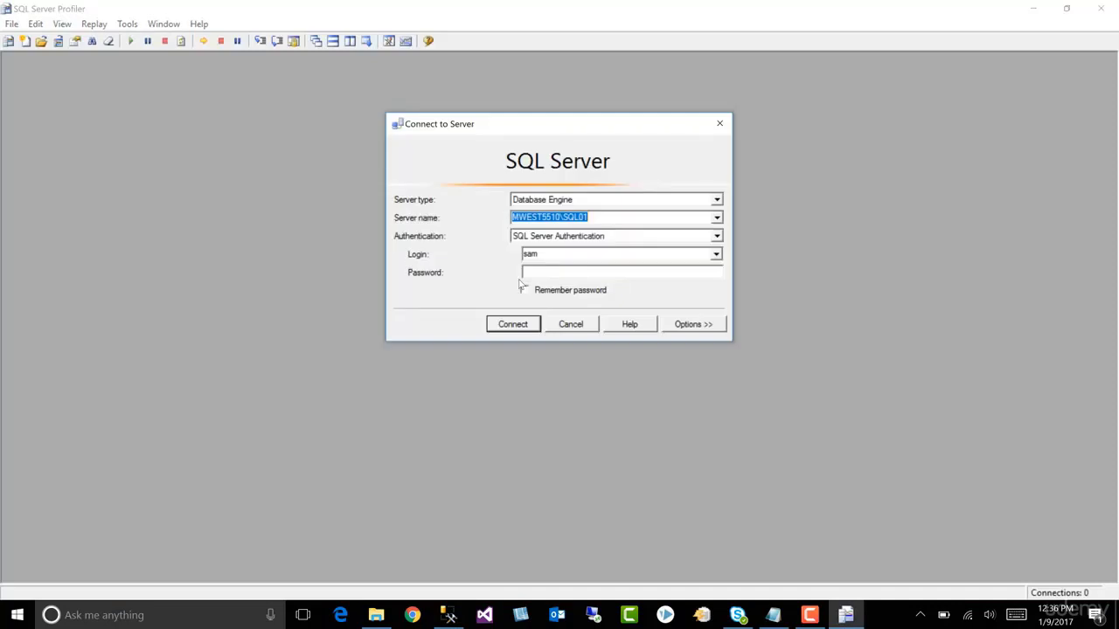
# - Connect Profiler as the new login, dismiss the ALTER TRACE permission error, and close Profiler
pyautogui.click(528, 322)
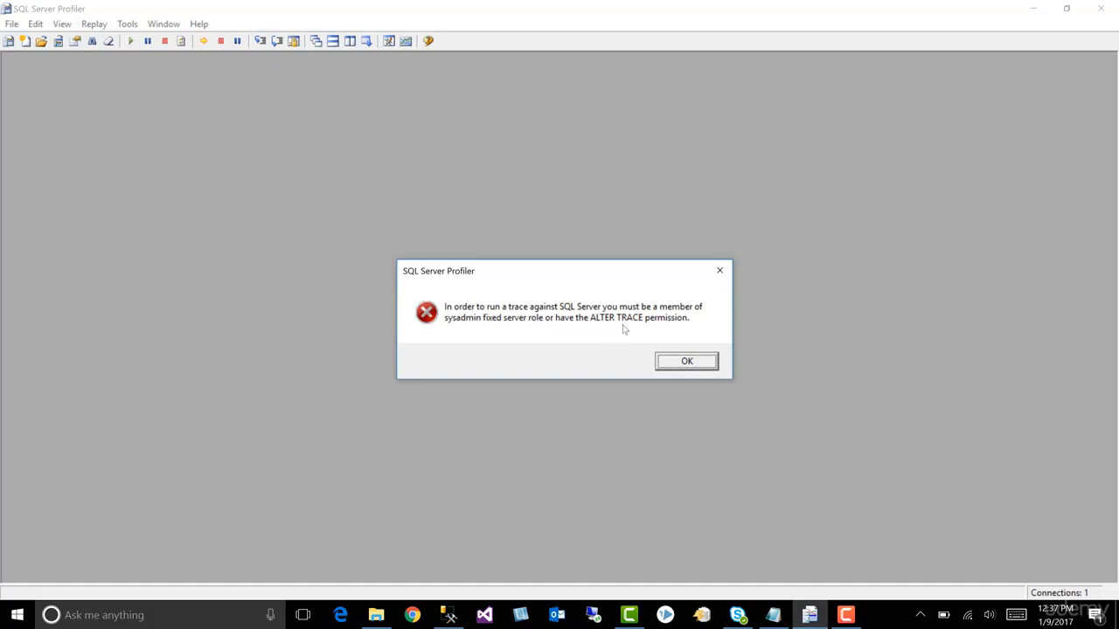
pyautogui.click(687, 361)
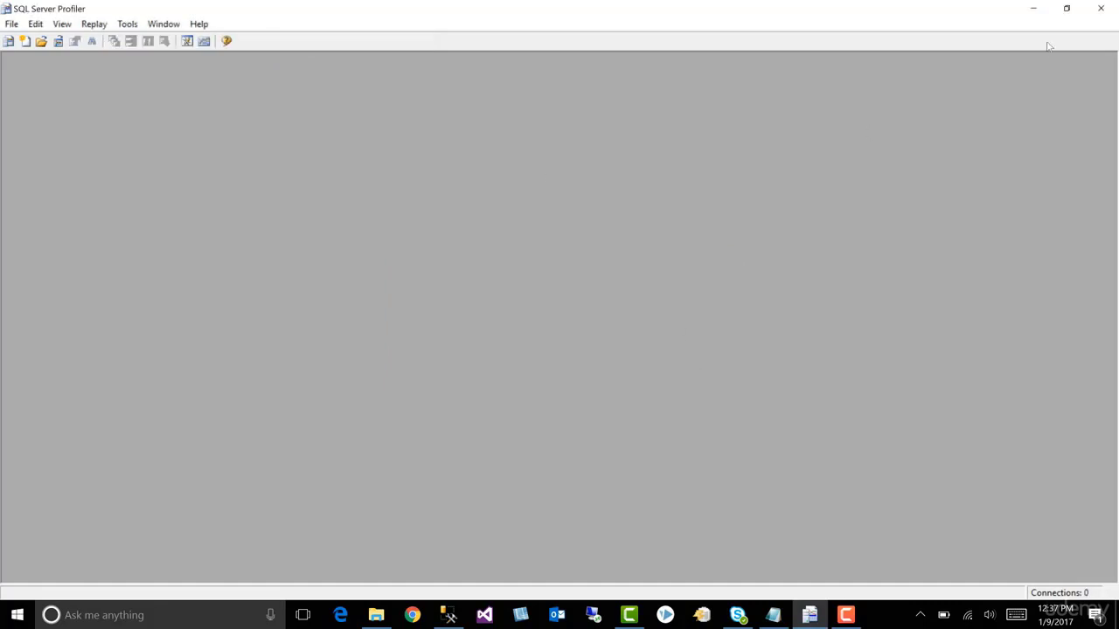
pyautogui.click(1101, 8)
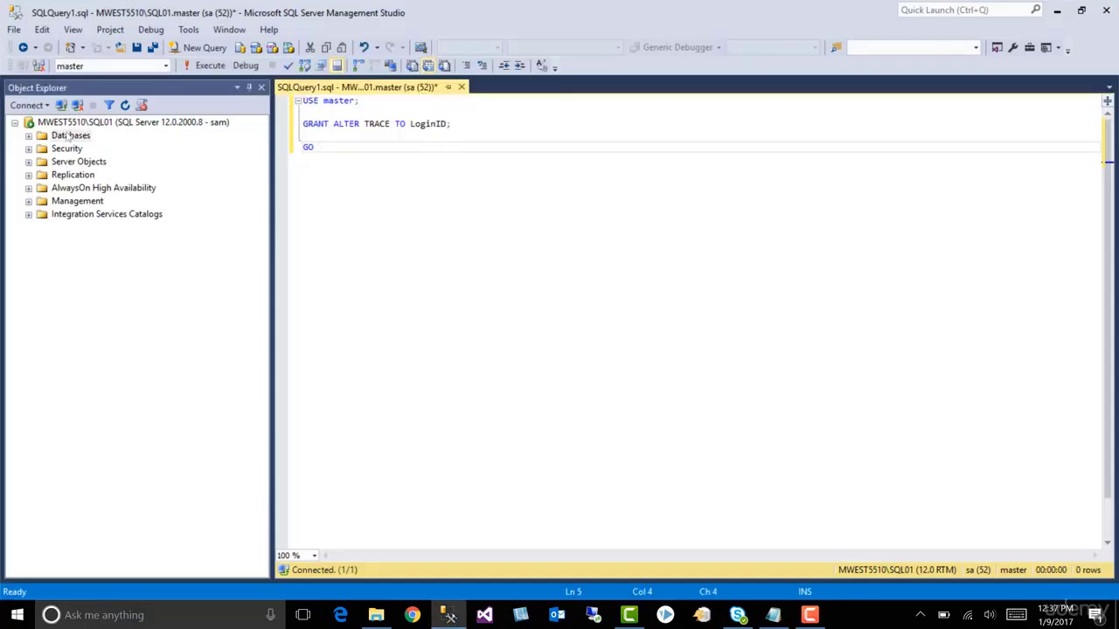
# - Begin a new Database Engine connection, then cancel it
pyautogui.click(28, 105)
pyautogui.click(63, 120)
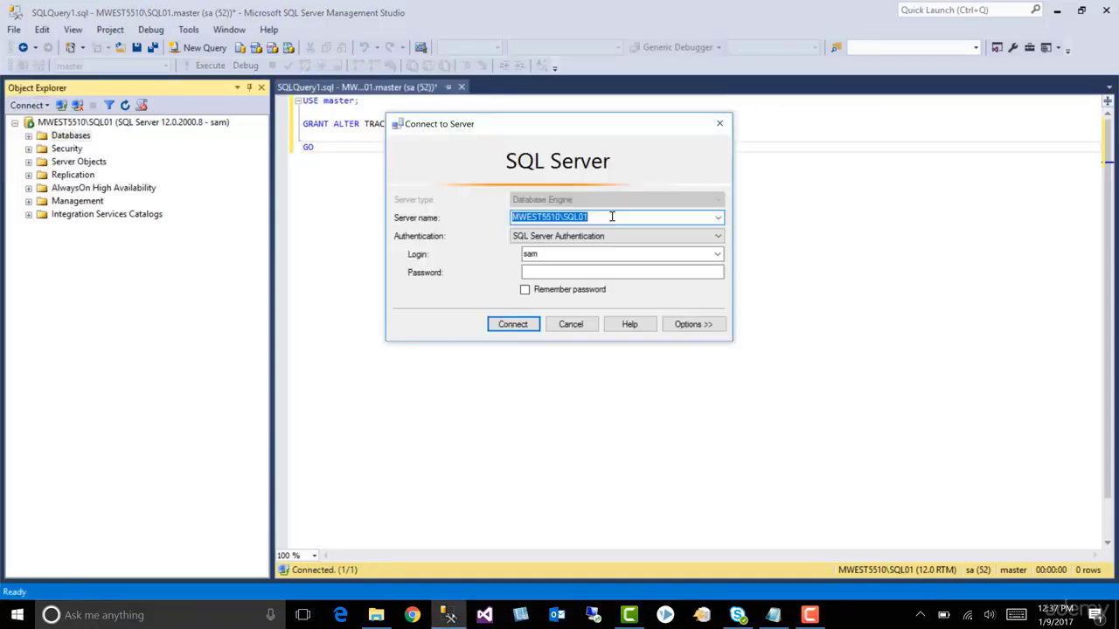
pyautogui.click(582, 254)
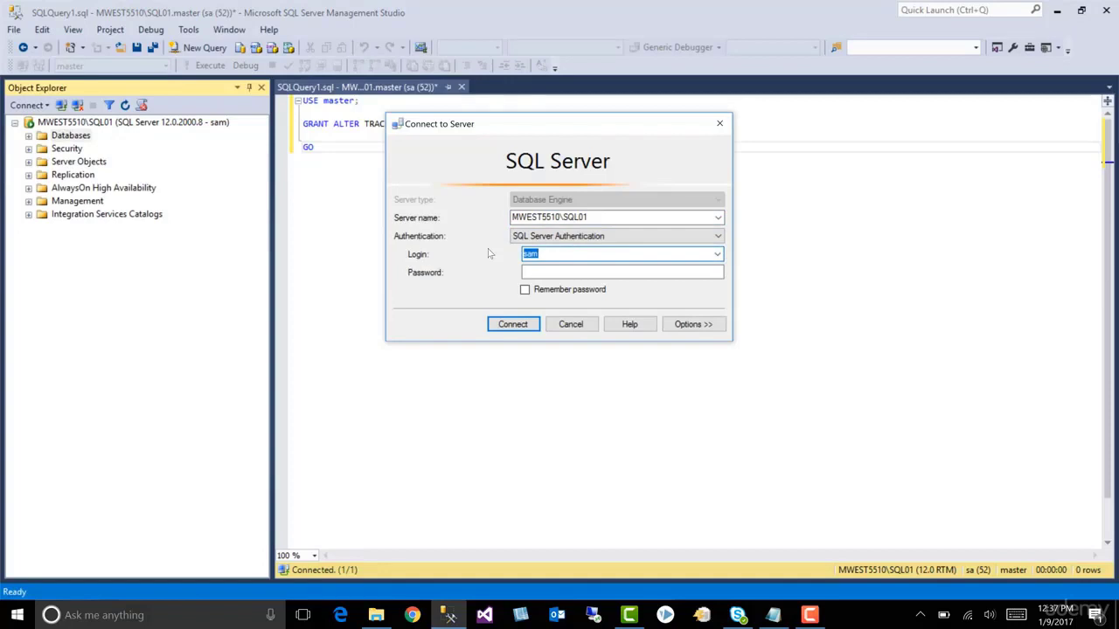
pyautogui.write('da')
pyautogui.click(571, 325)
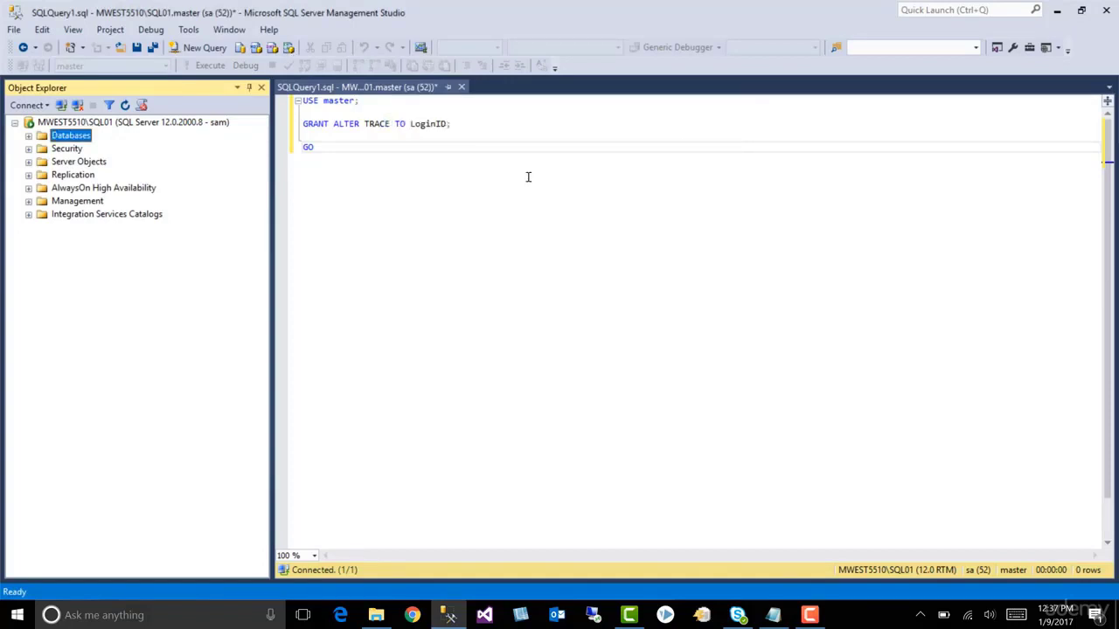
# - Change the query window's connection to the sa login with its password
pyautogui.rightClick(429, 187)
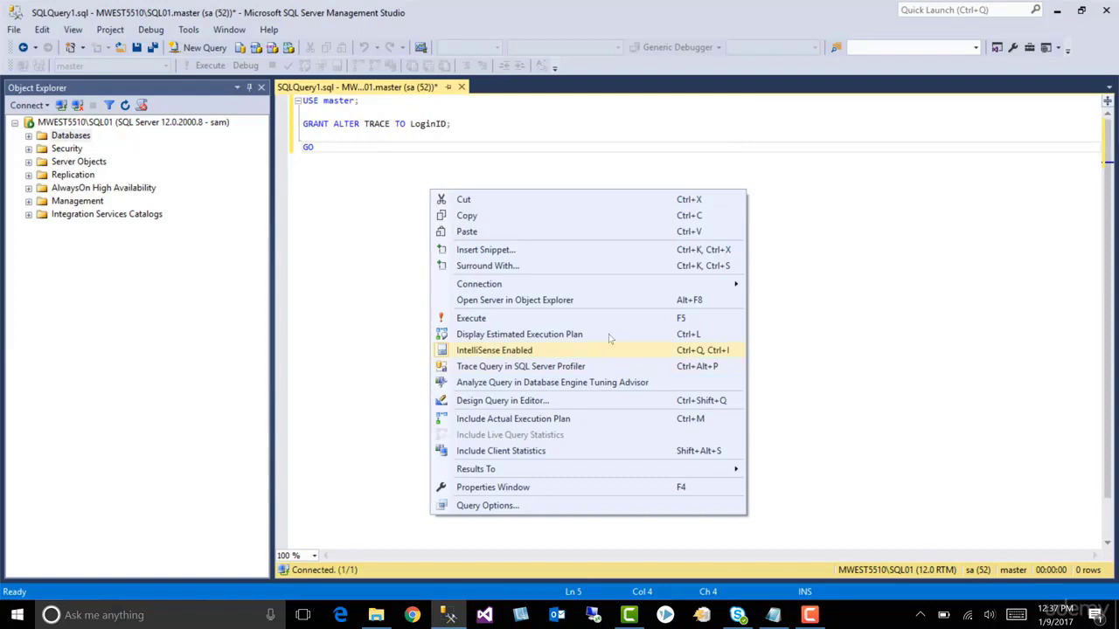
pyautogui.moveTo(534, 287)
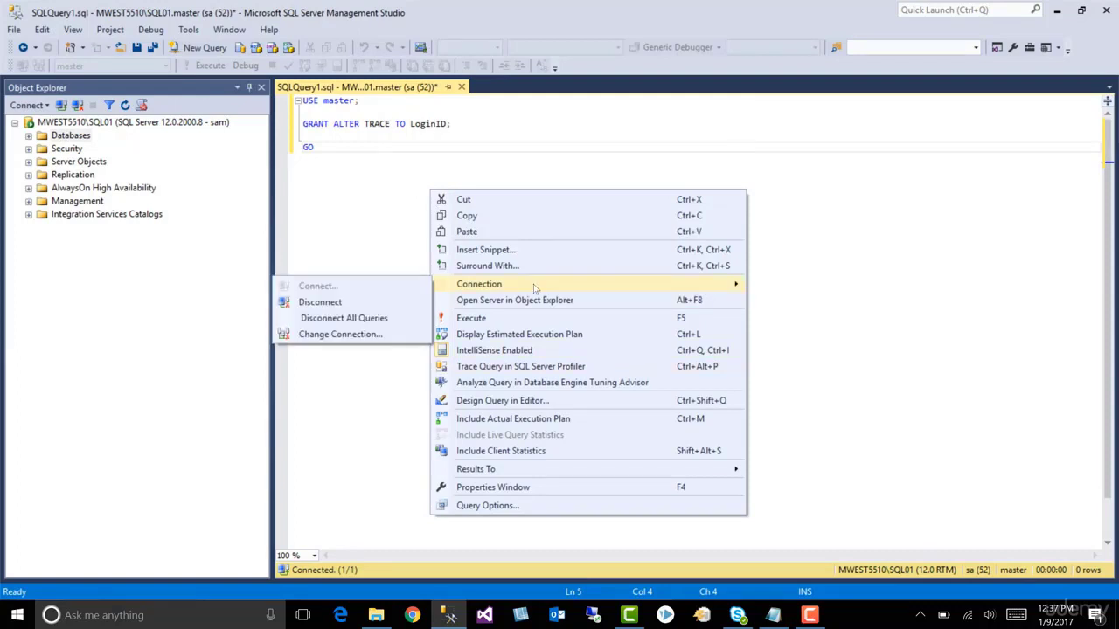
pyautogui.click(331, 334)
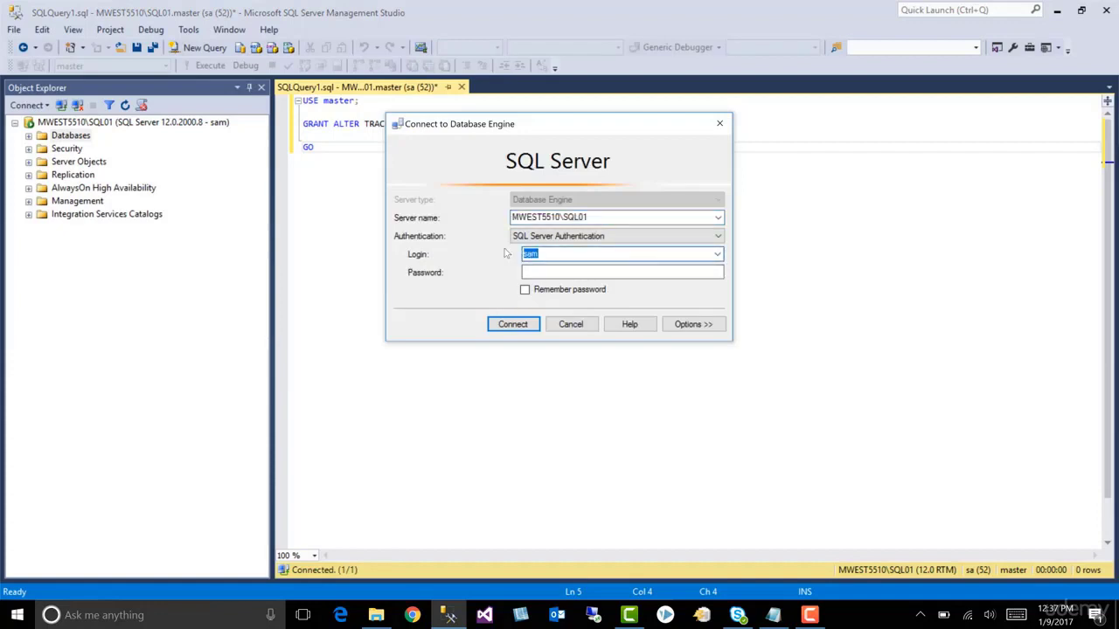
pyautogui.write('sa')
pyautogui.press('Tab')
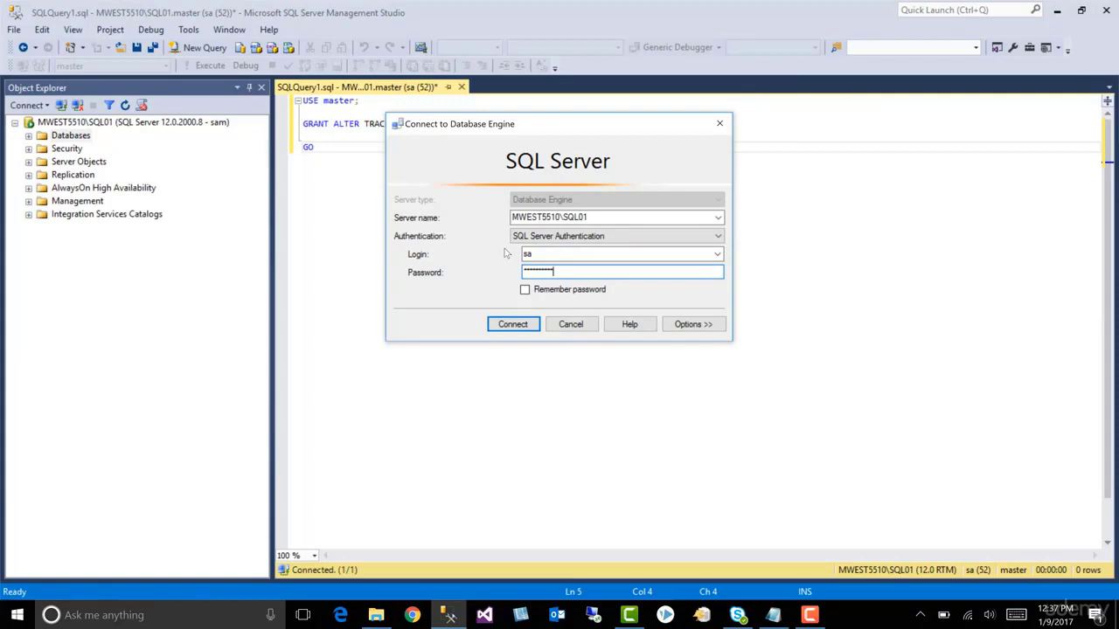
pyautogui.click(529, 325)
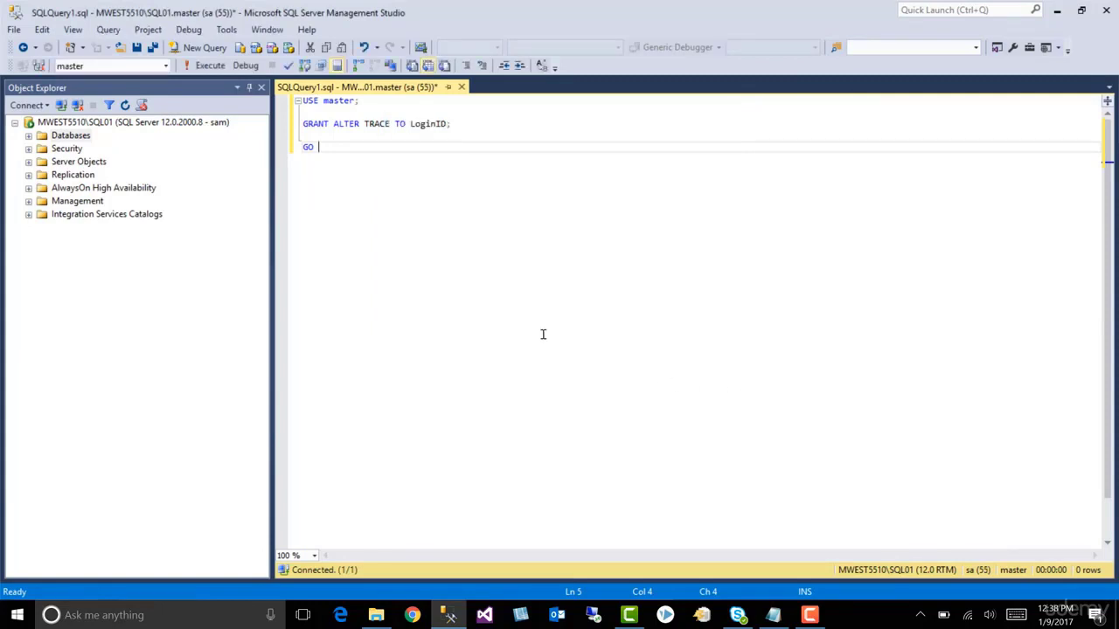
# - Replace LoginID with the new login's name in GRANT ALTER TRACE and execute it with F5
pyautogui.click(445, 124)
pyautogui.press('BackSpace')
pyautogui.press('BackSpace')
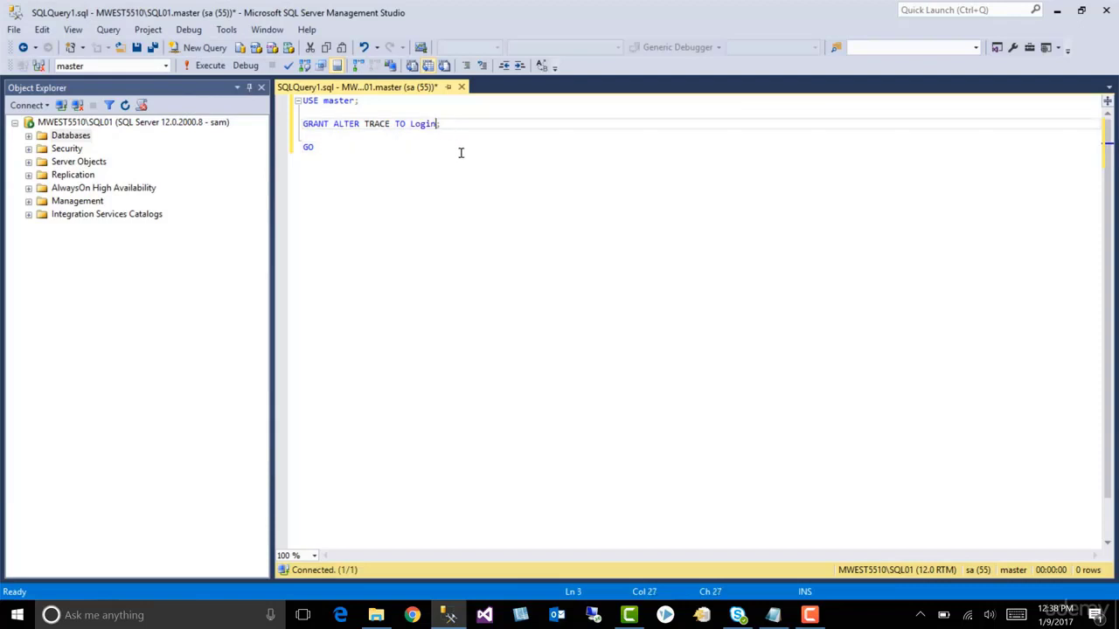
pyautogui.press('BackSpace')
pyautogui.press('BackSpace')
pyautogui.press('BackSpace')
pyautogui.press('BackSpace')
pyautogui.press('BackSpace')
pyautogui.write('sam')
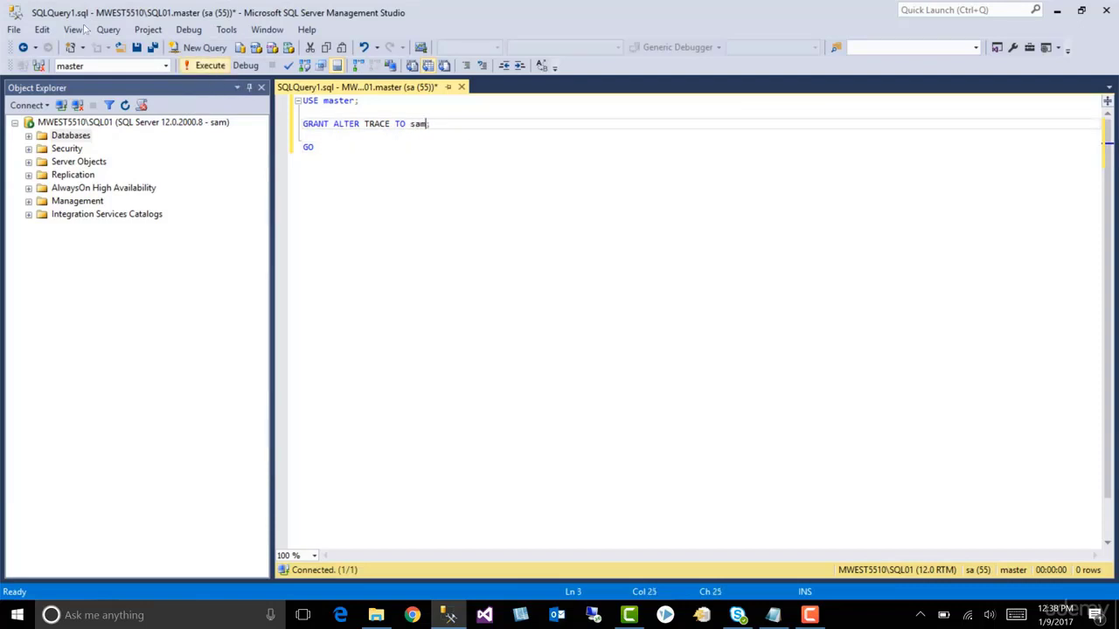
pyautogui.press('F5')
pyautogui.click(395, 218)
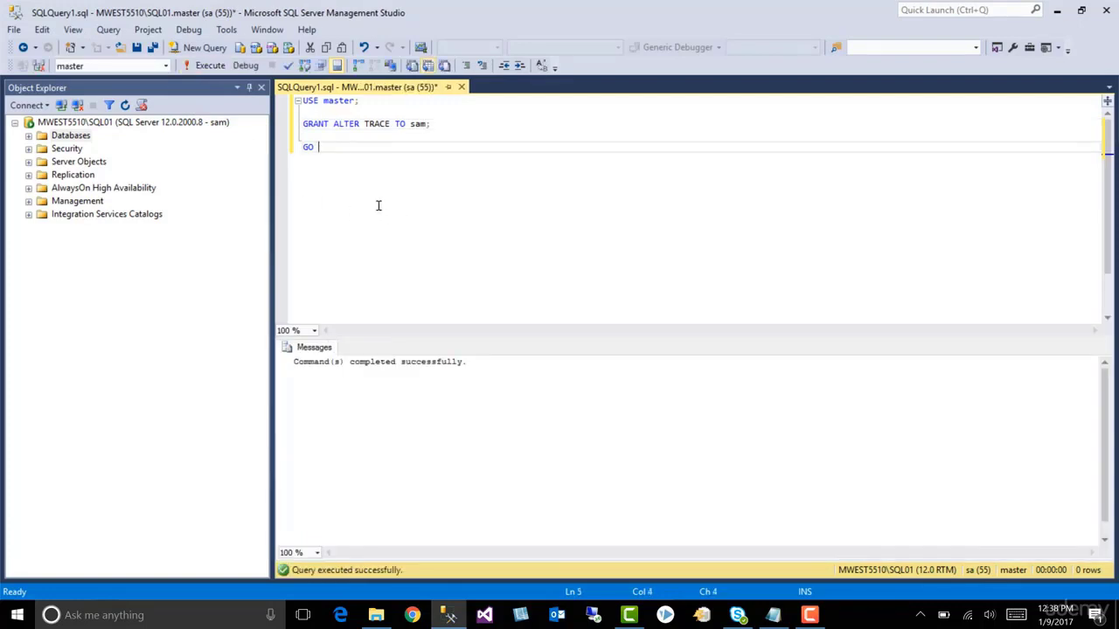
# - Disconnect Object Explorer and reconnect to the Database Engine under the user's own login
pyautogui.rightClick(184, 122)
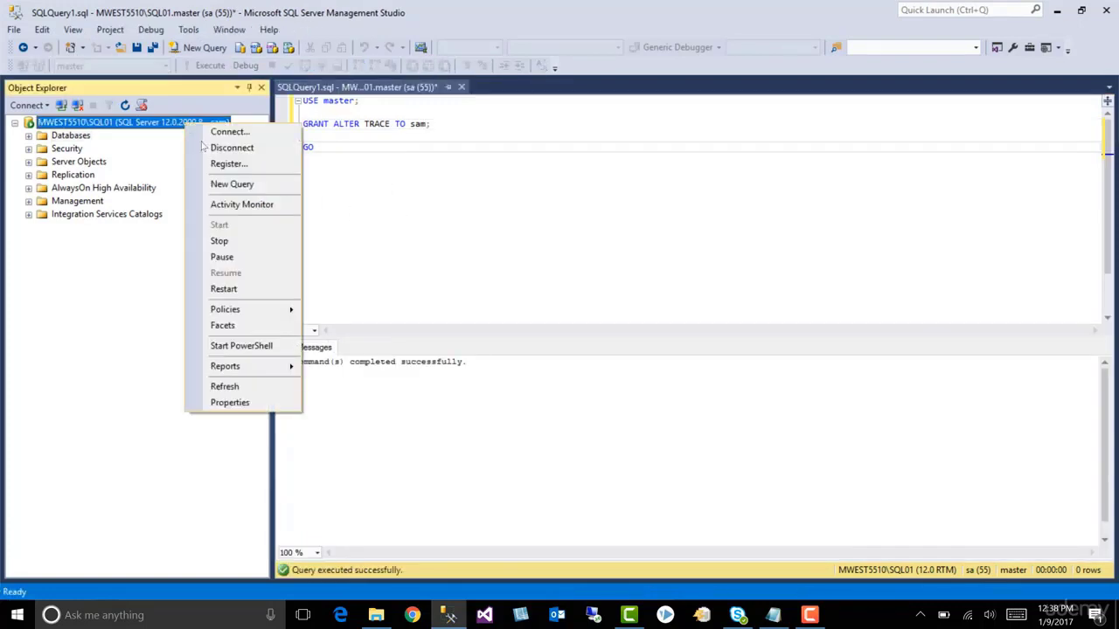
pyautogui.click(229, 148)
pyautogui.click(28, 104)
pyautogui.click(52, 120)
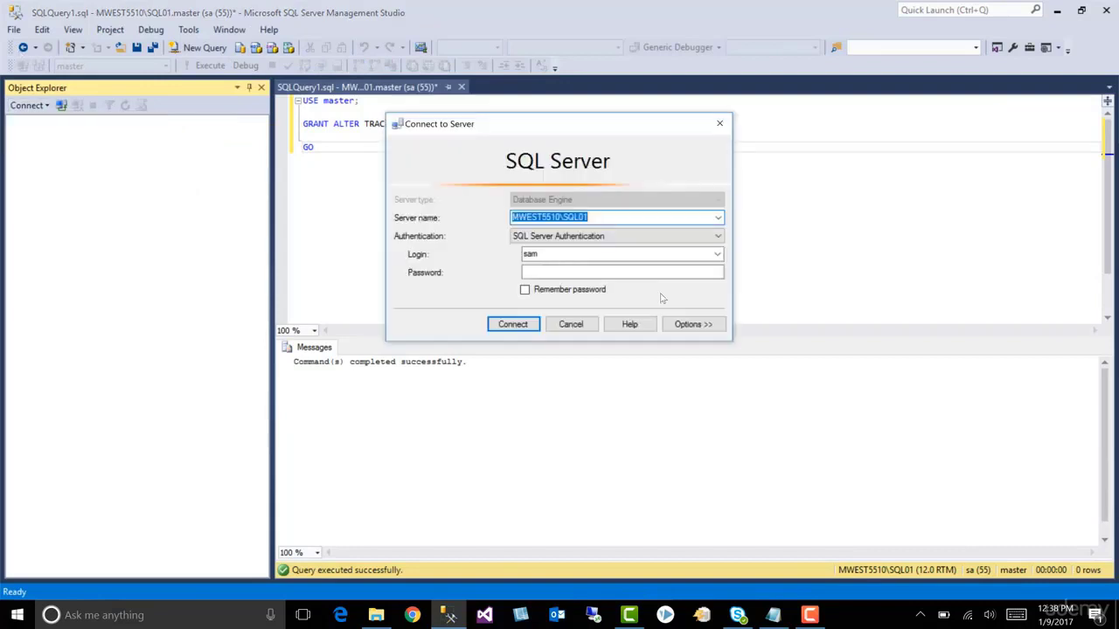
pyautogui.click(600, 277)
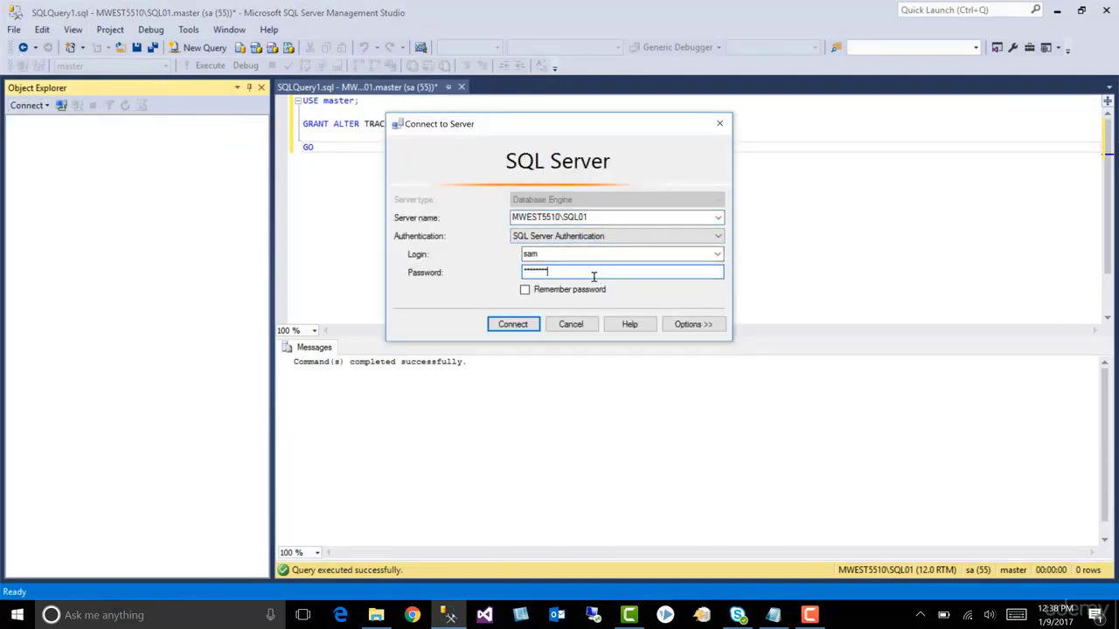
pyautogui.click(527, 323)
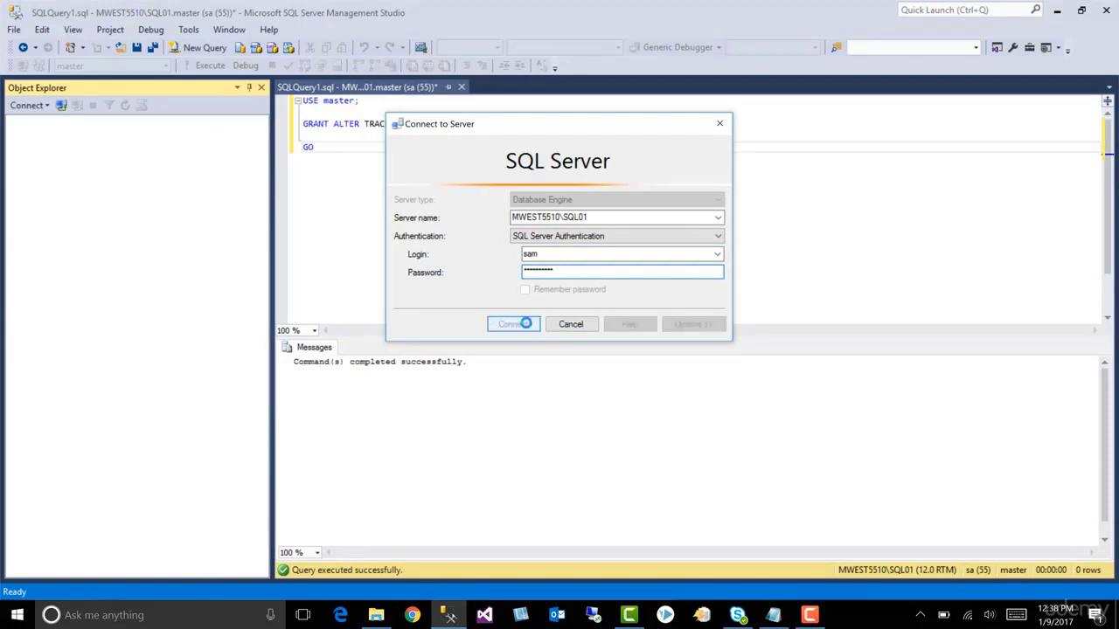
# - Launch SQL Server Profiler from the Tools menu
pyautogui.click(79, 138)
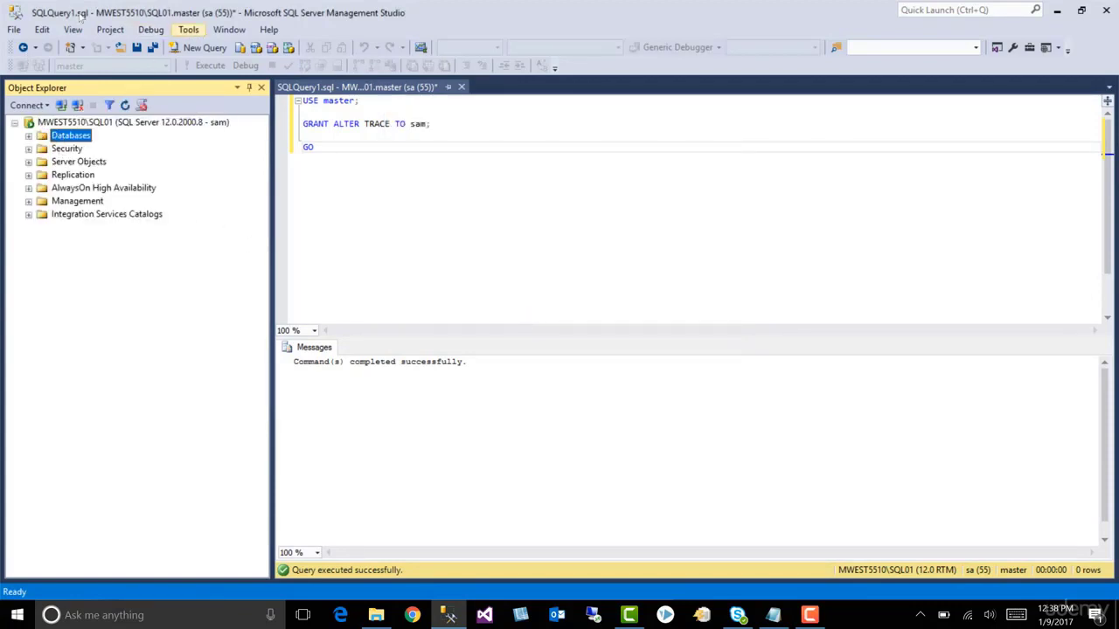
pyautogui.click(196, 35)
pyautogui.click(180, 49)
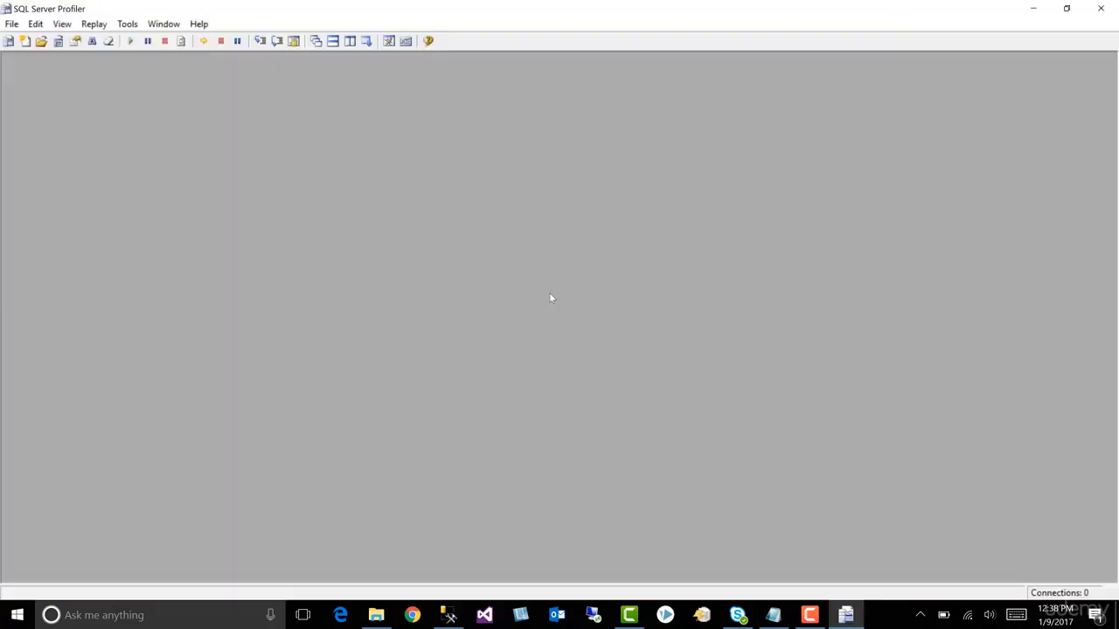
# - Enter the password, tick Remember password, and connect Profiler to the server
pyautogui.click(567, 273)
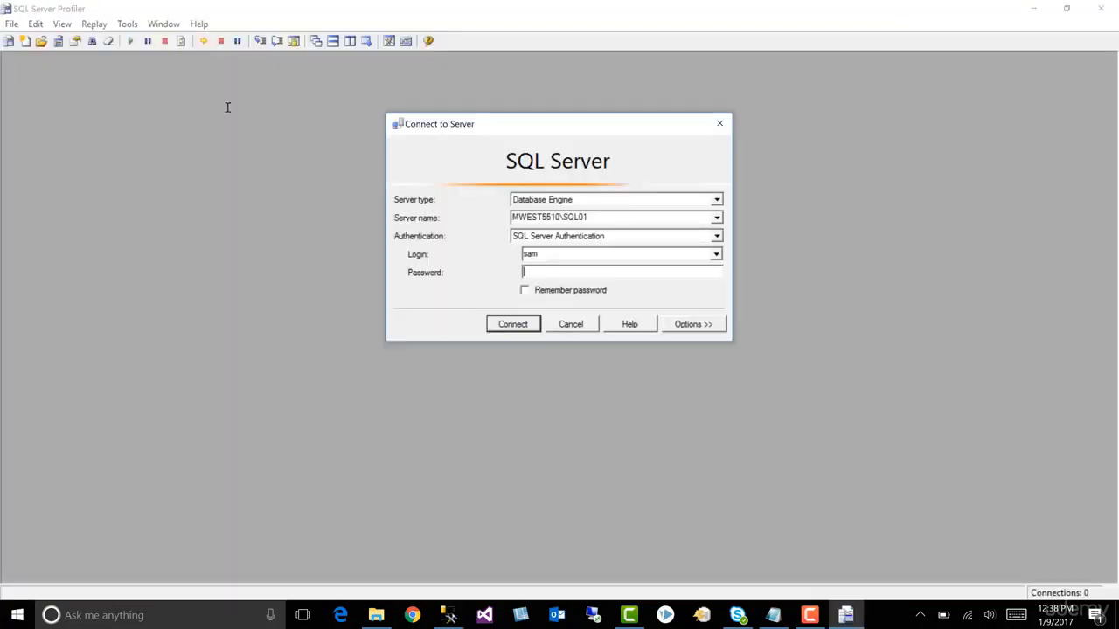
pyautogui.write('p')
pyautogui.press('Tab')
pyautogui.press('space')
pyautogui.press('Tab')
pyautogui.press('Return')
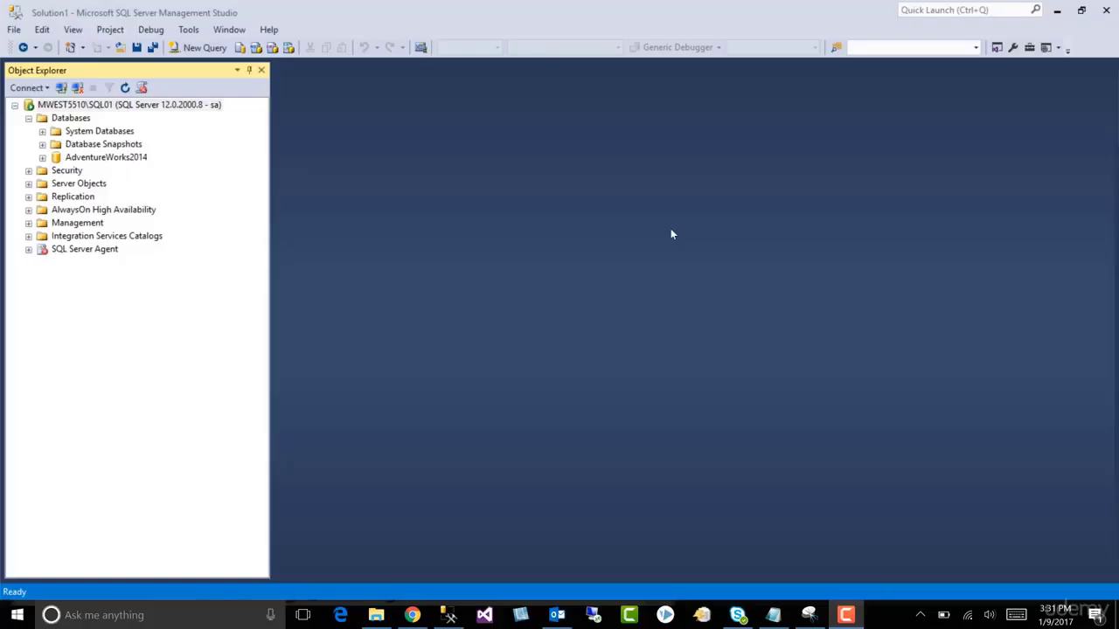
# - Launch SQL Server Profiler and connect as sa with the password remembered
pyautogui.click(266, 97)
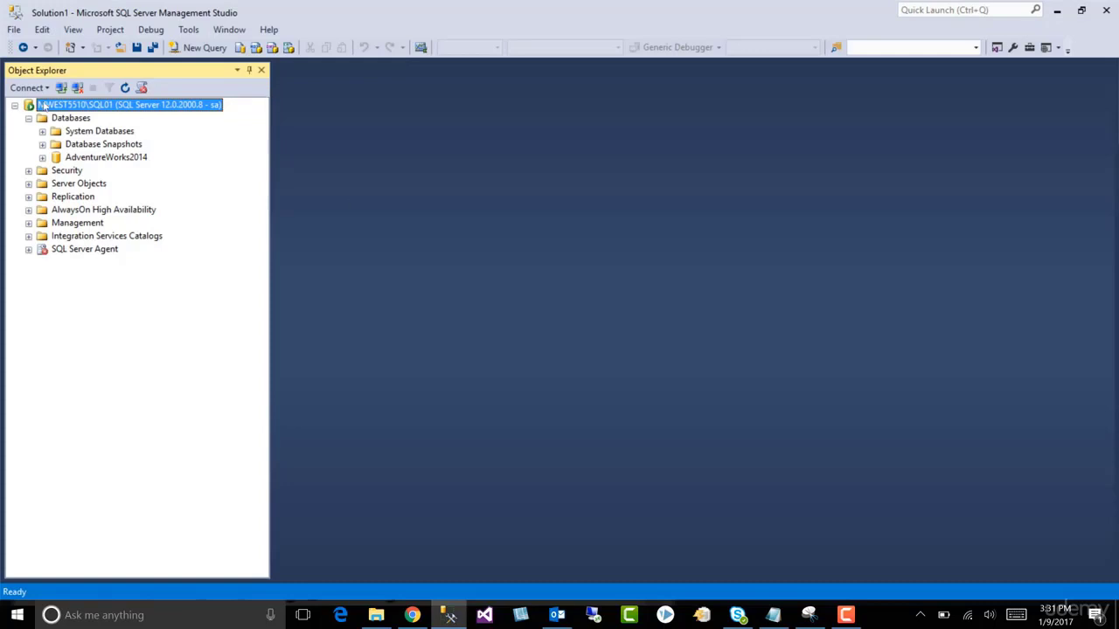
pyautogui.click(188, 29)
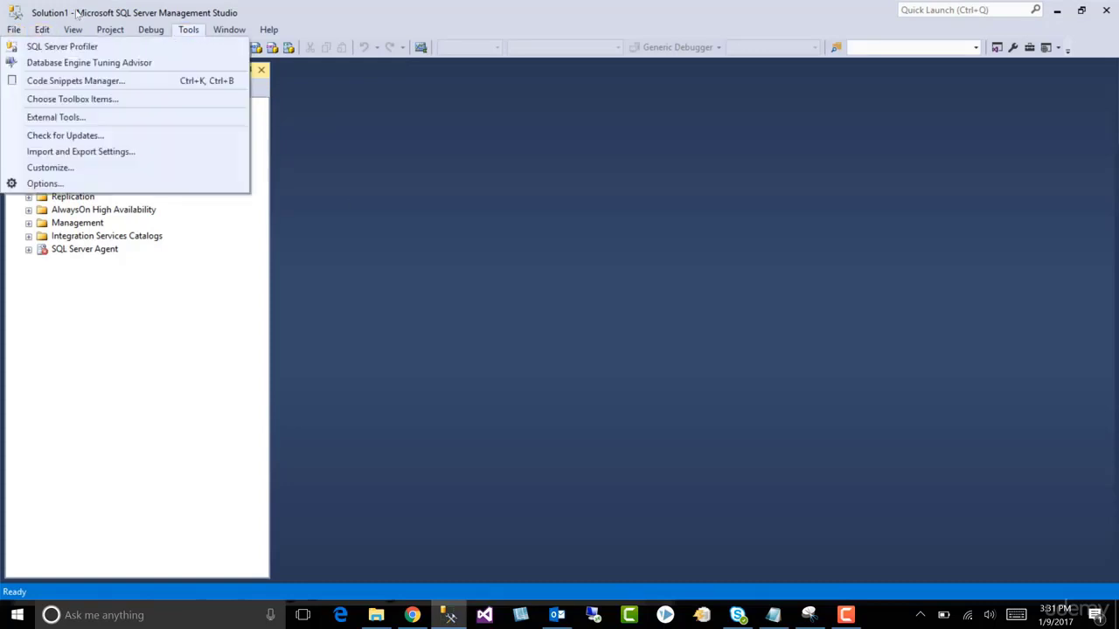
pyautogui.click(182, 44)
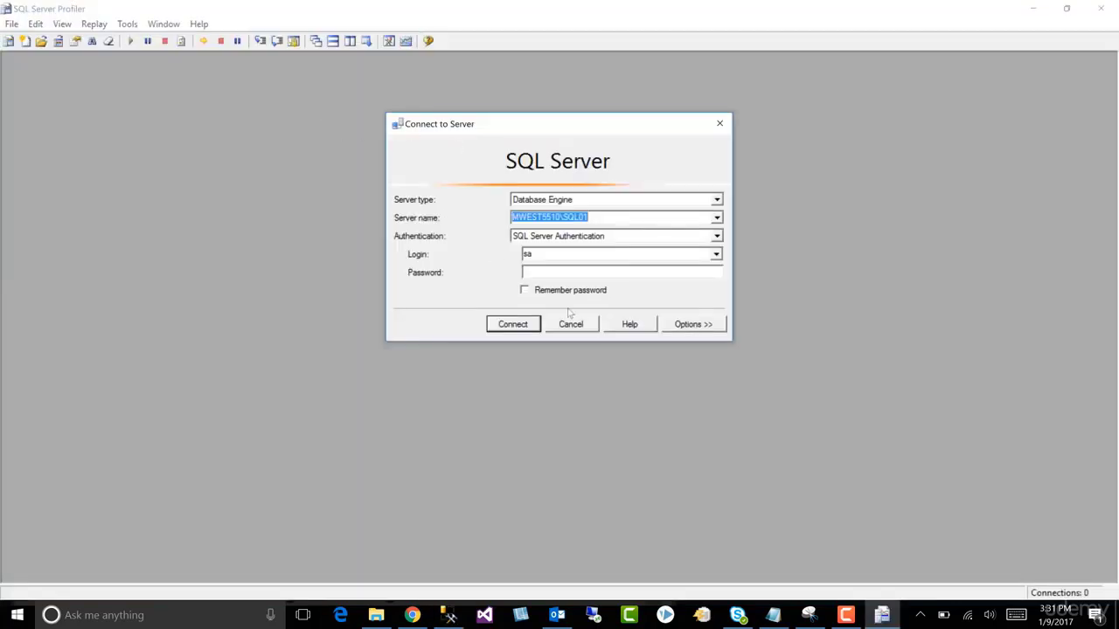
pyautogui.click(569, 273)
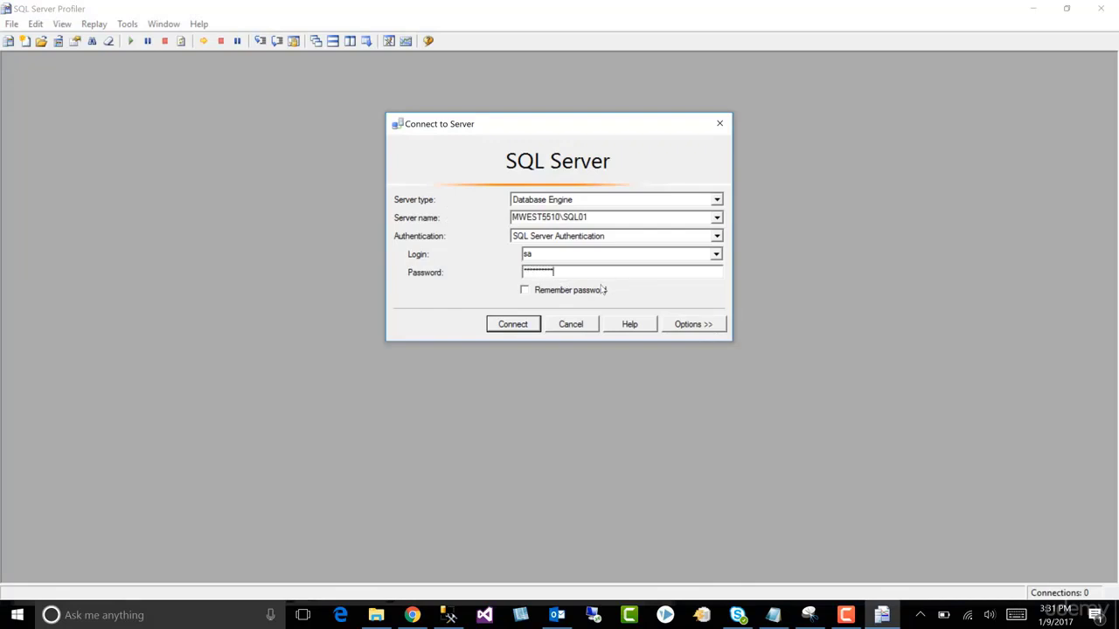
pyautogui.click(601, 290)
pyautogui.click(528, 322)
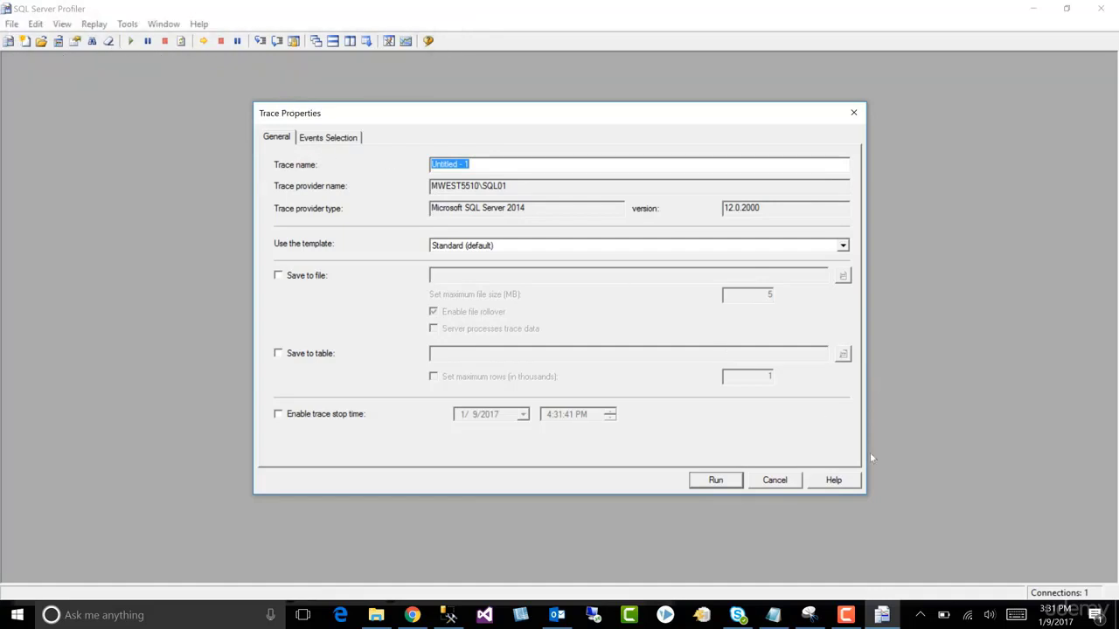
# - Cancel the first trace setup, then connect a second trace as sa and cancel that too
pyautogui.click(791, 483)
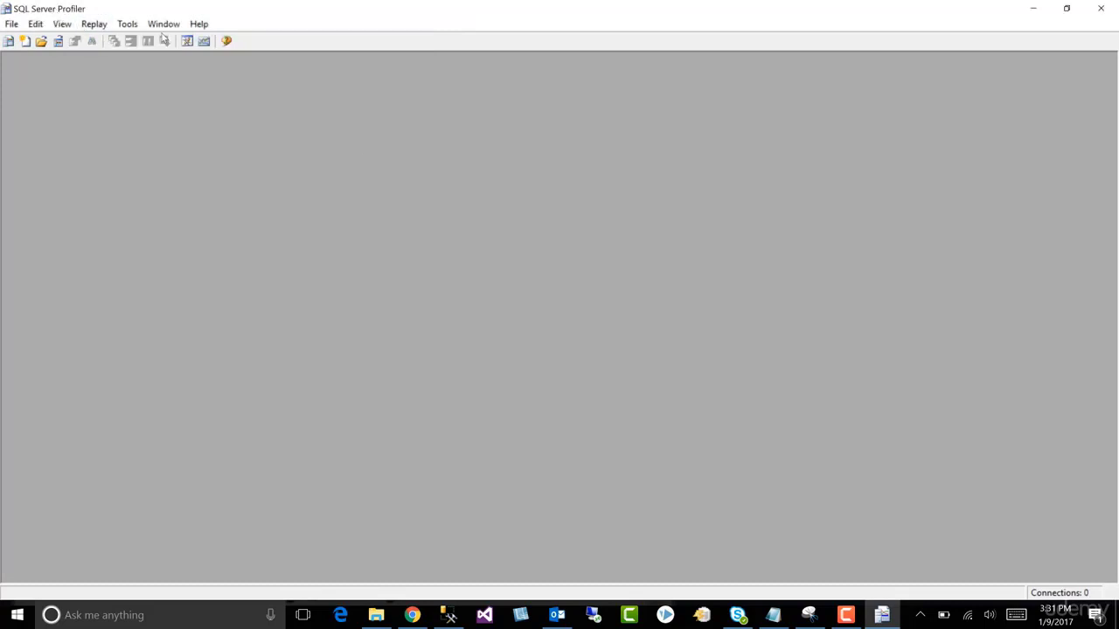
pyautogui.click(7, 44)
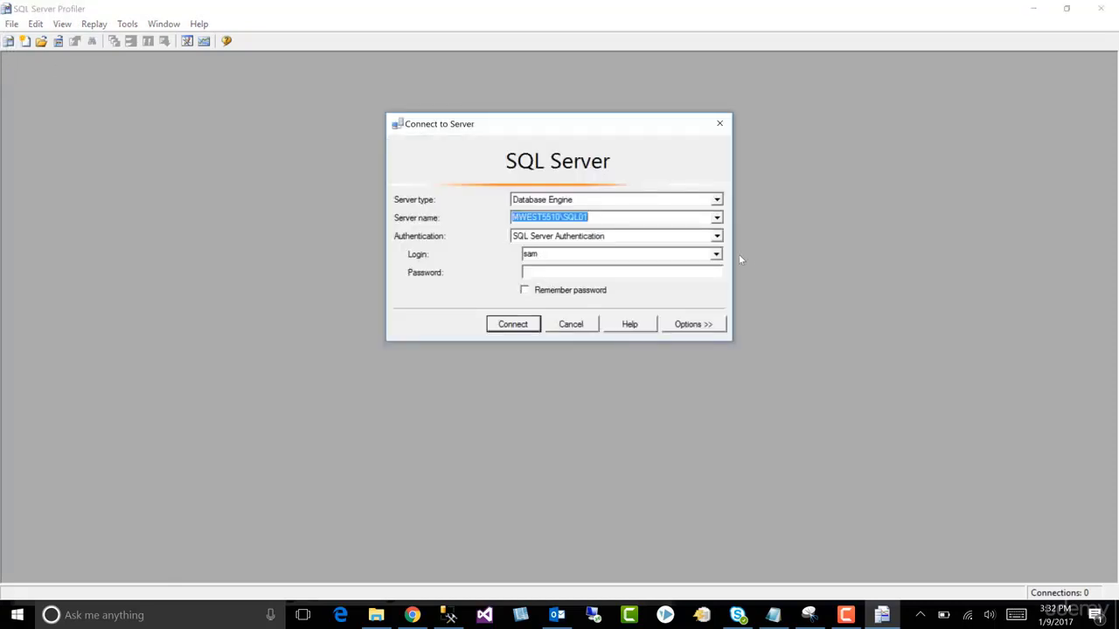
pyautogui.click(717, 254)
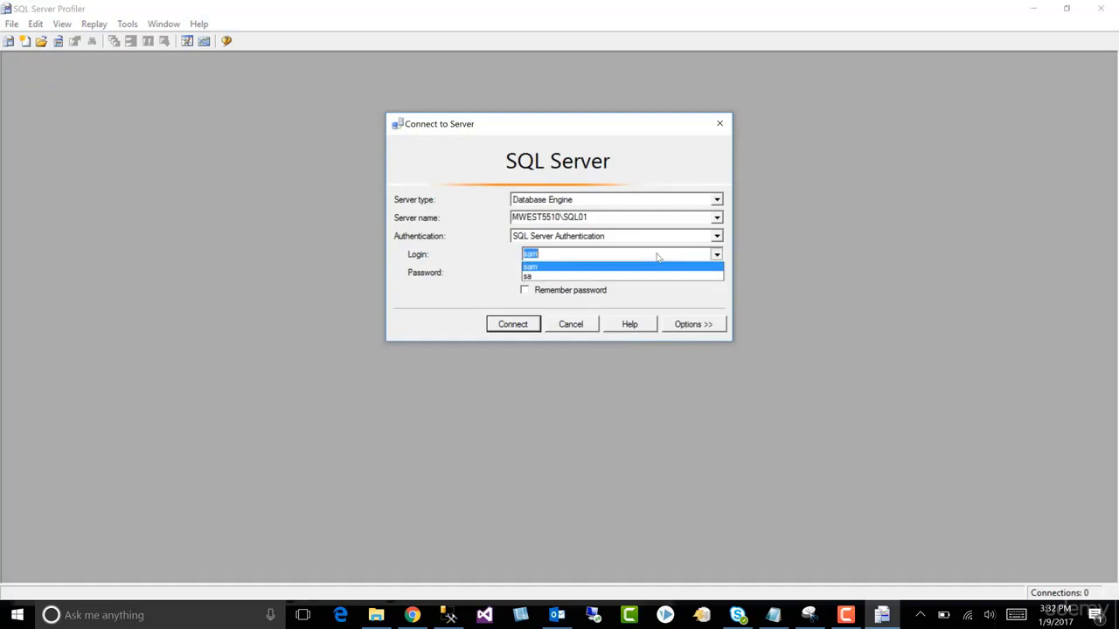
pyautogui.click(542, 274)
pyautogui.click(523, 322)
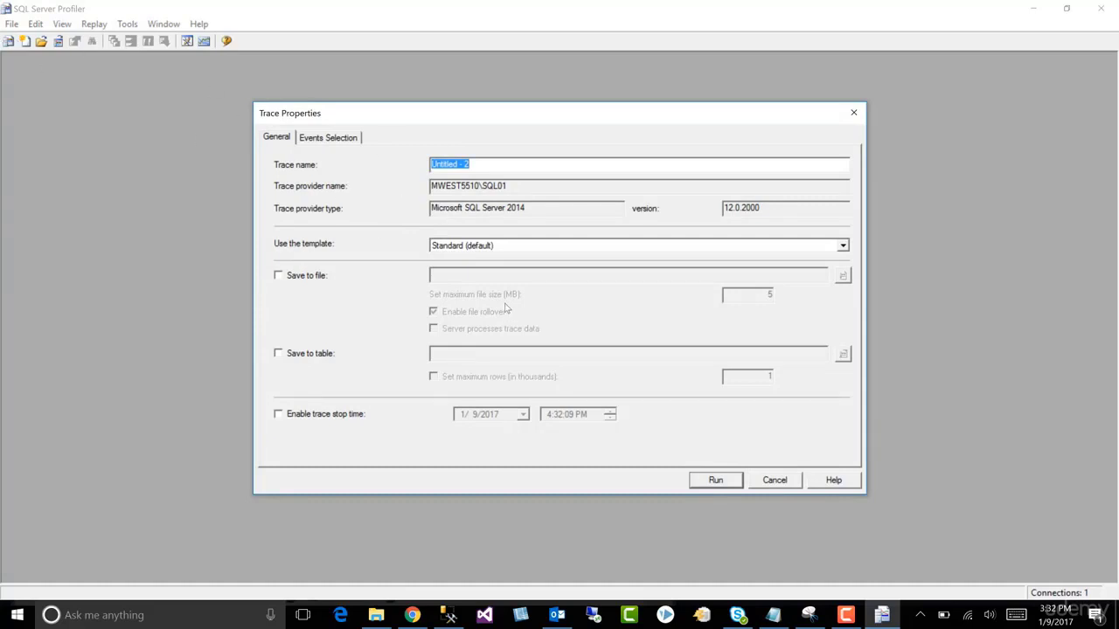
pyautogui.click(773, 477)
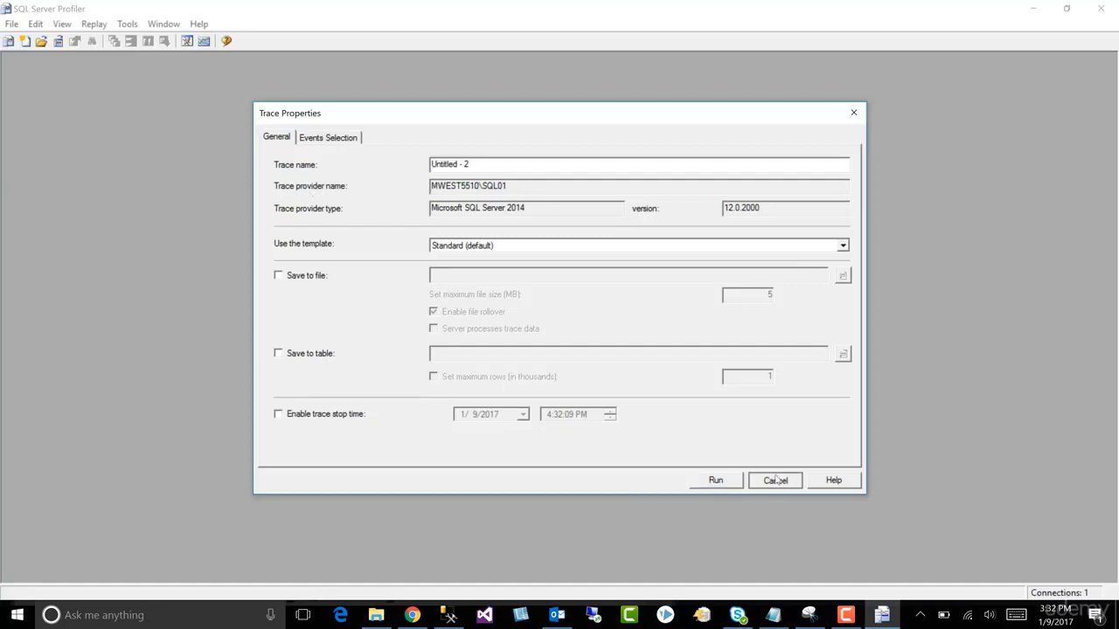
pyautogui.click(25, 41)
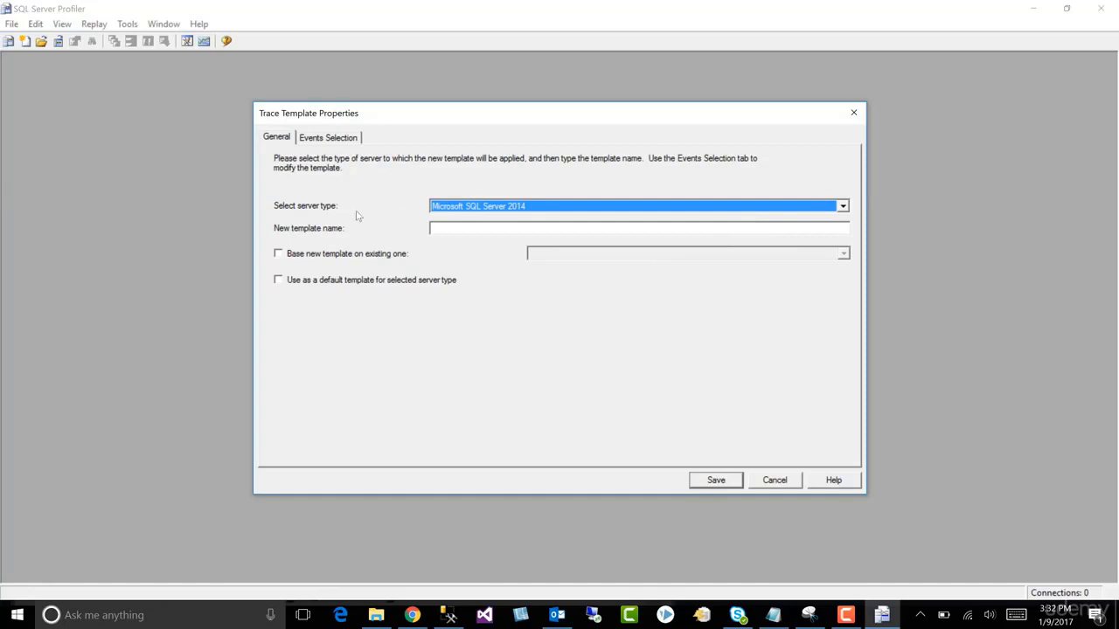
pyautogui.click(470, 210)
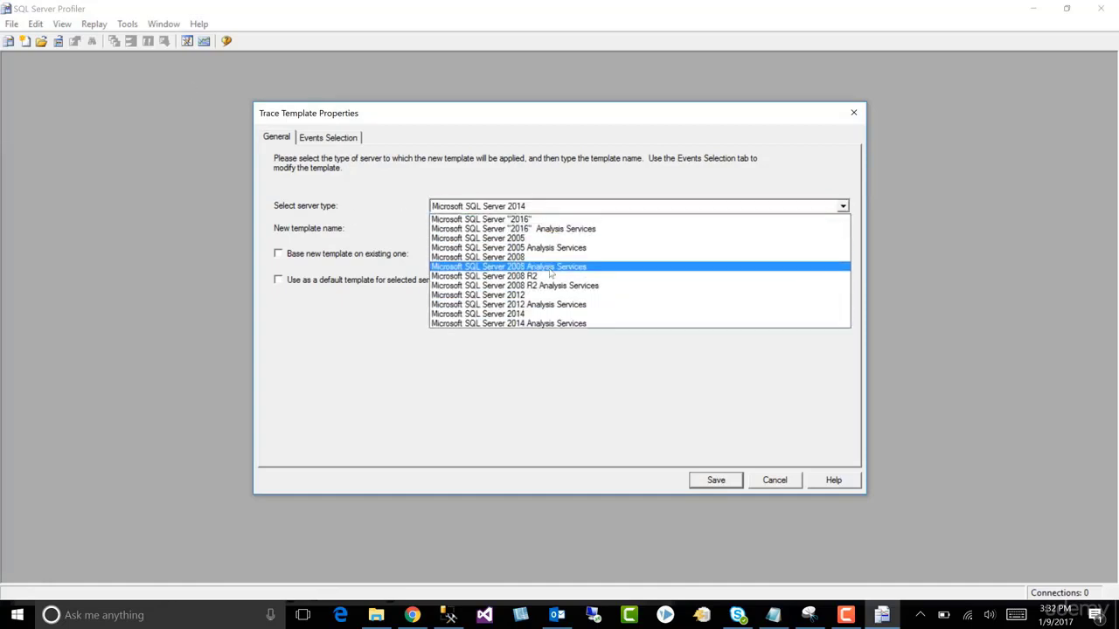
pyautogui.click(546, 257)
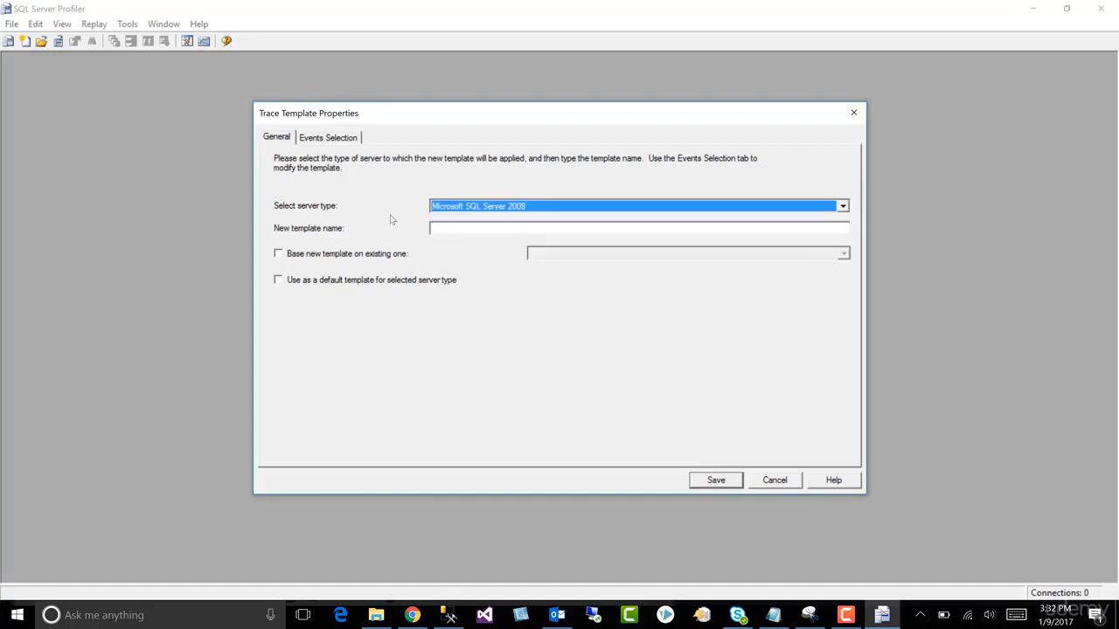
pyautogui.click(341, 138)
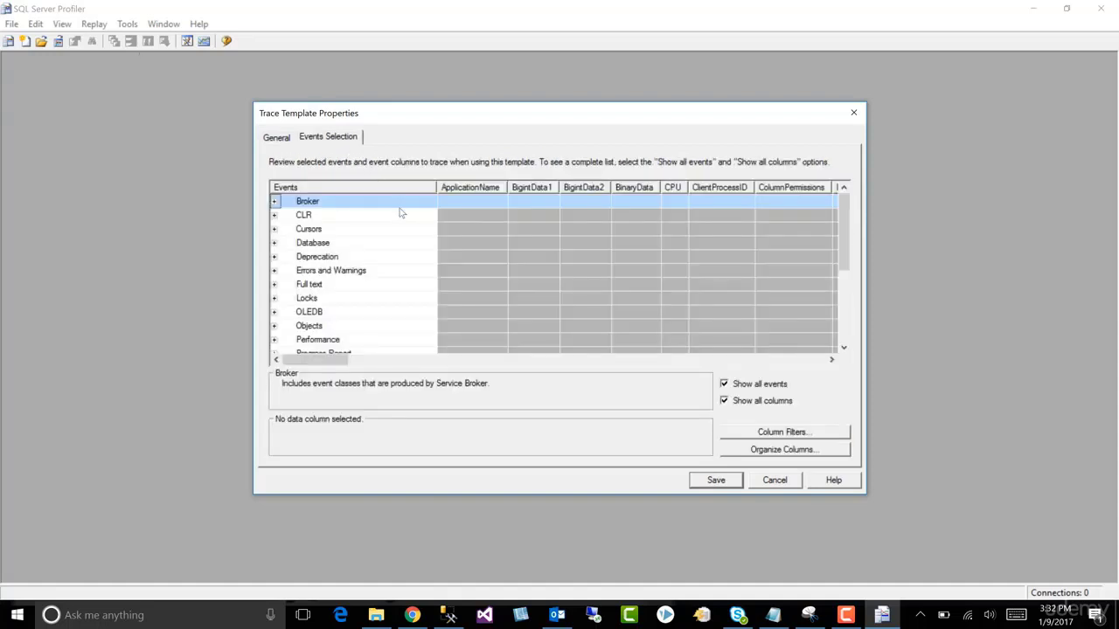
pyautogui.click(775, 480)
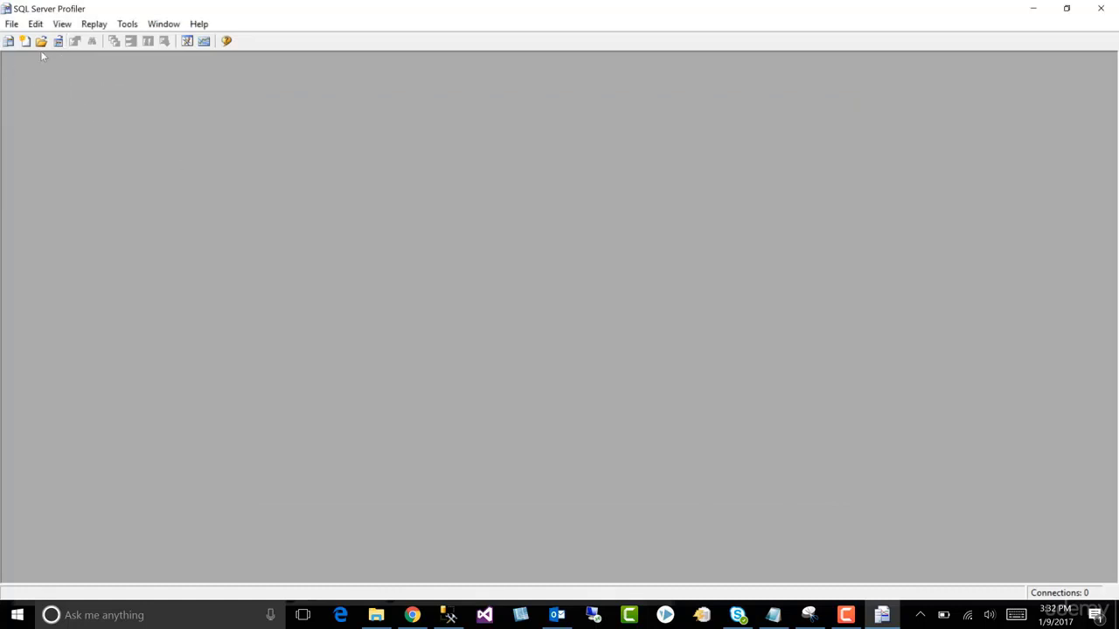
# - Skip opening a trace file and run a default trace on MWEST5510\SQL01 logged in as sa
pyautogui.click(41, 41)
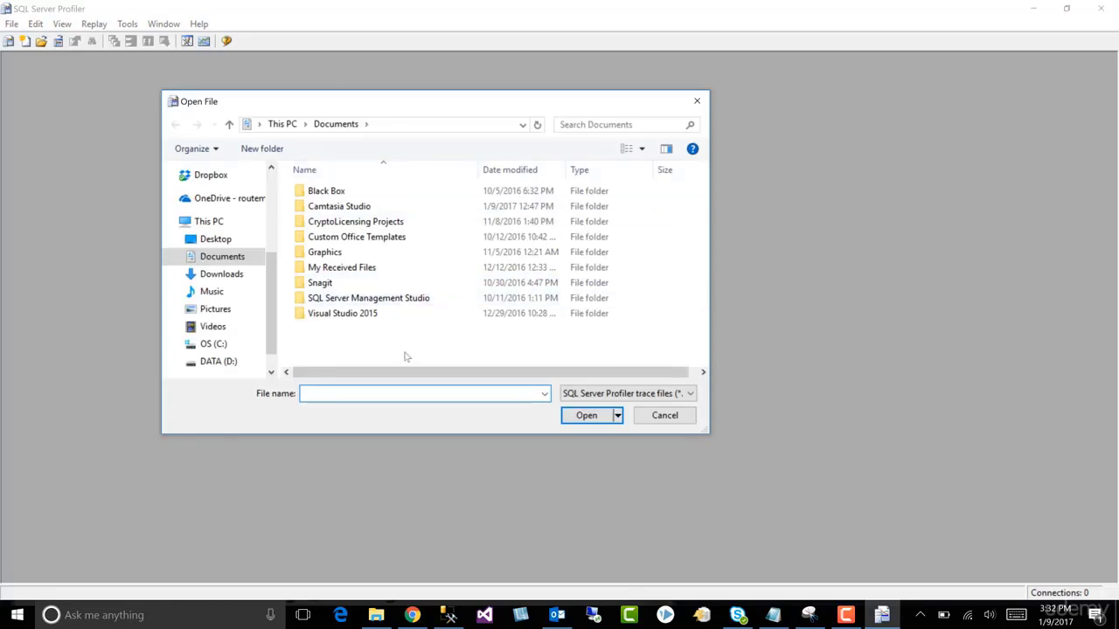
pyautogui.click(671, 423)
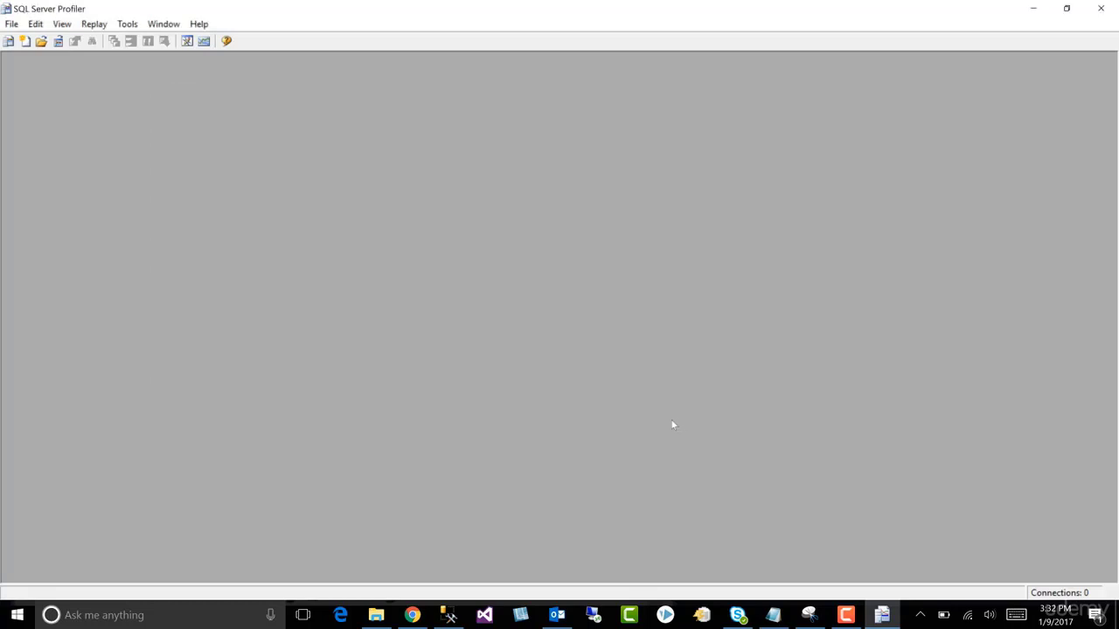
pyautogui.click(9, 41)
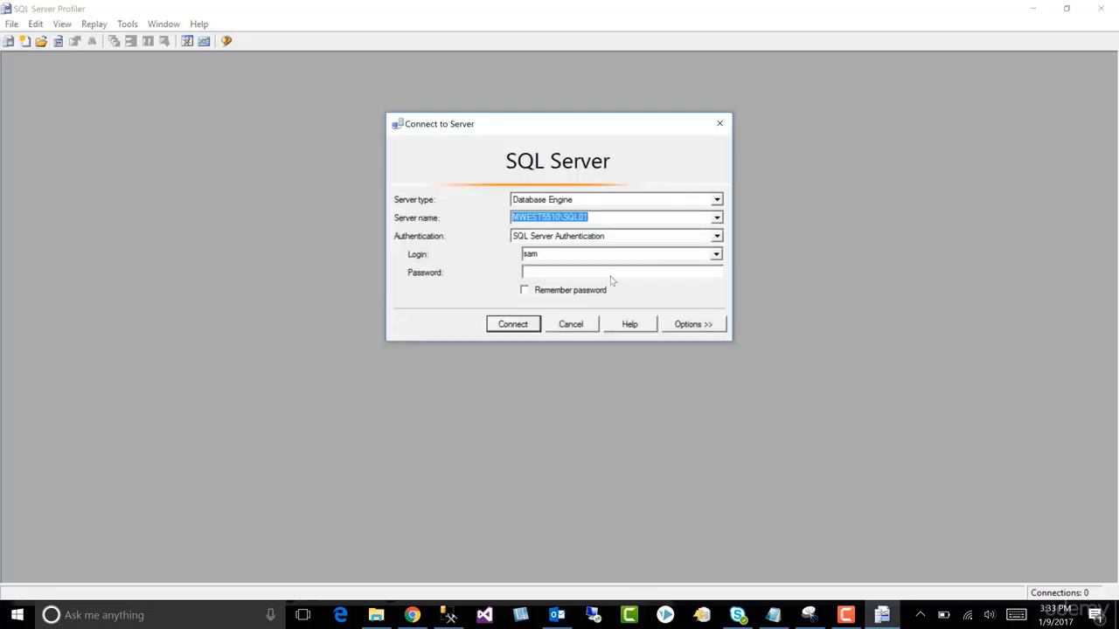
pyautogui.click(716, 254)
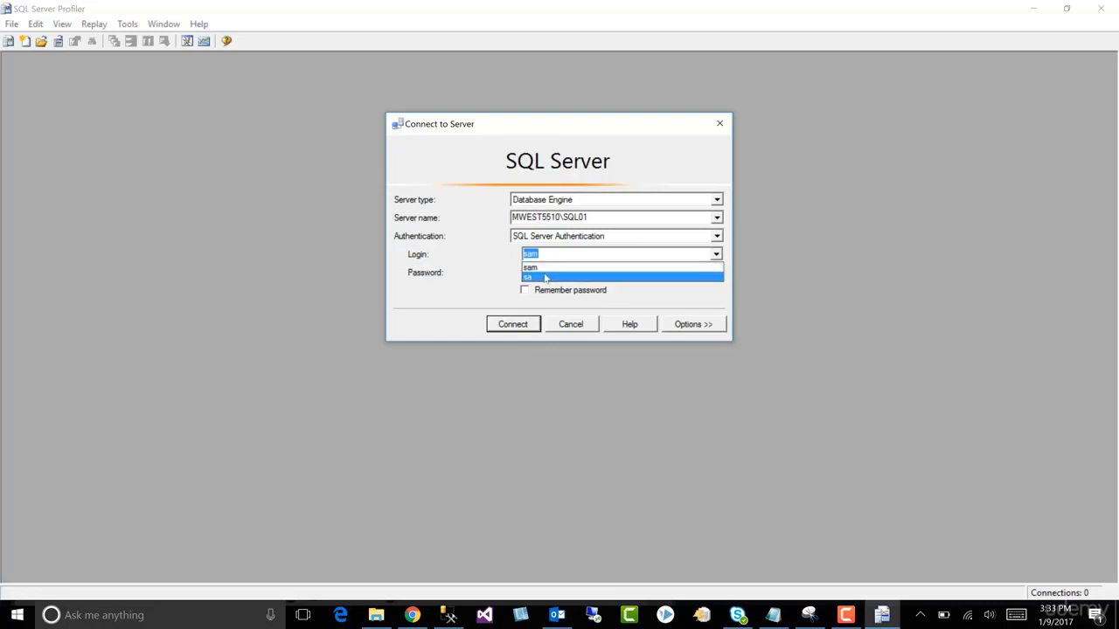
pyautogui.click(544, 278)
pyautogui.click(524, 325)
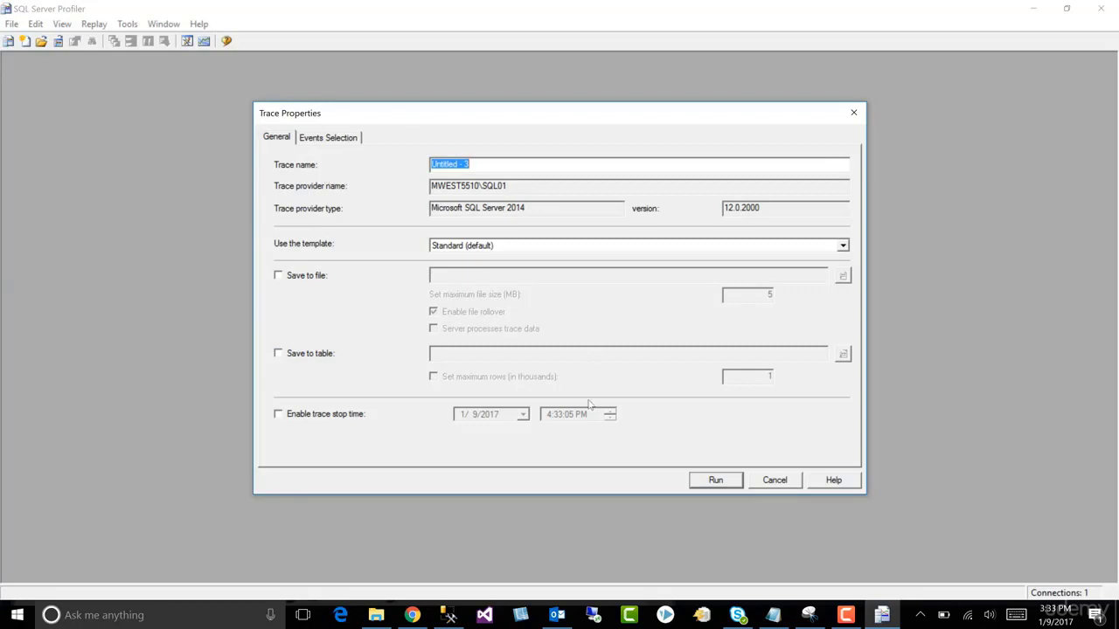
pyautogui.click(713, 480)
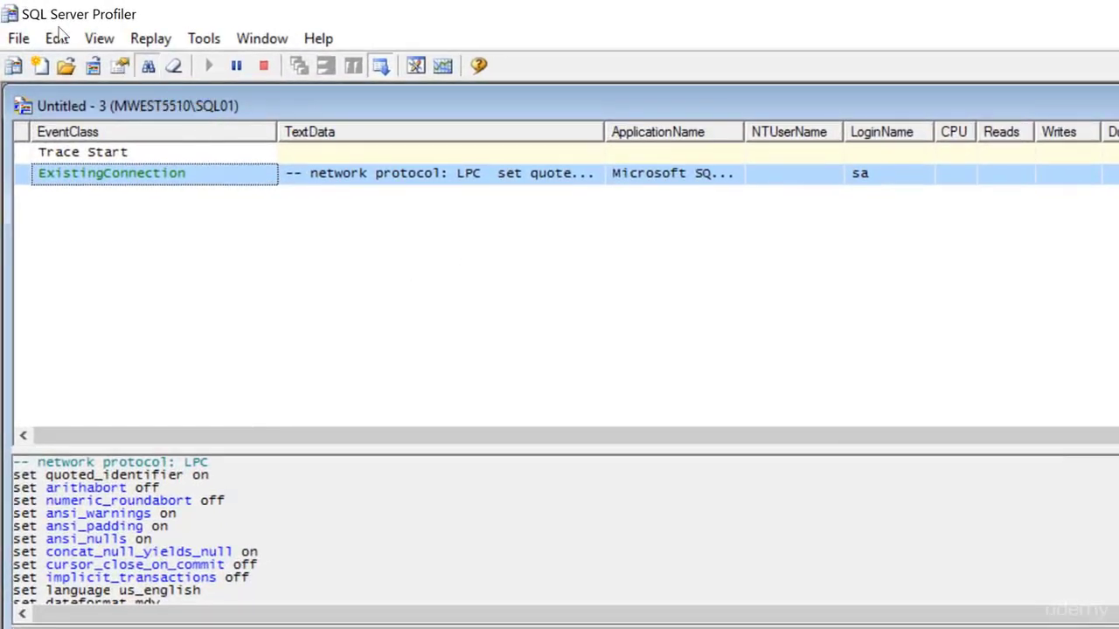
# - Open and close the Find box, then clear the Untitled - 3 trace window
pyautogui.click(147, 66)
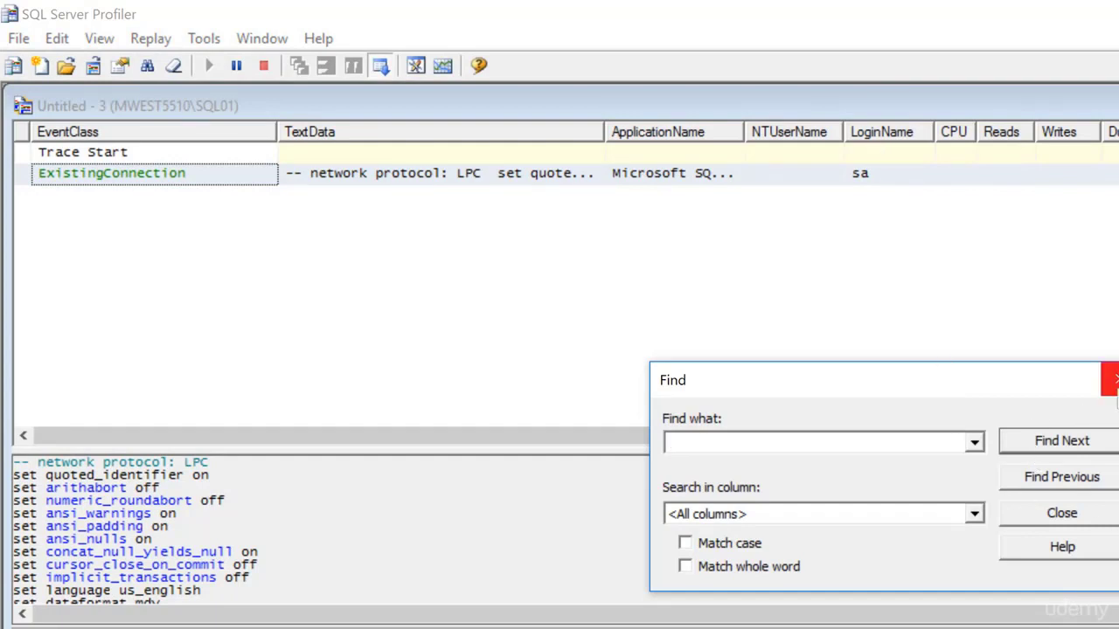
pyautogui.click(1113, 383)
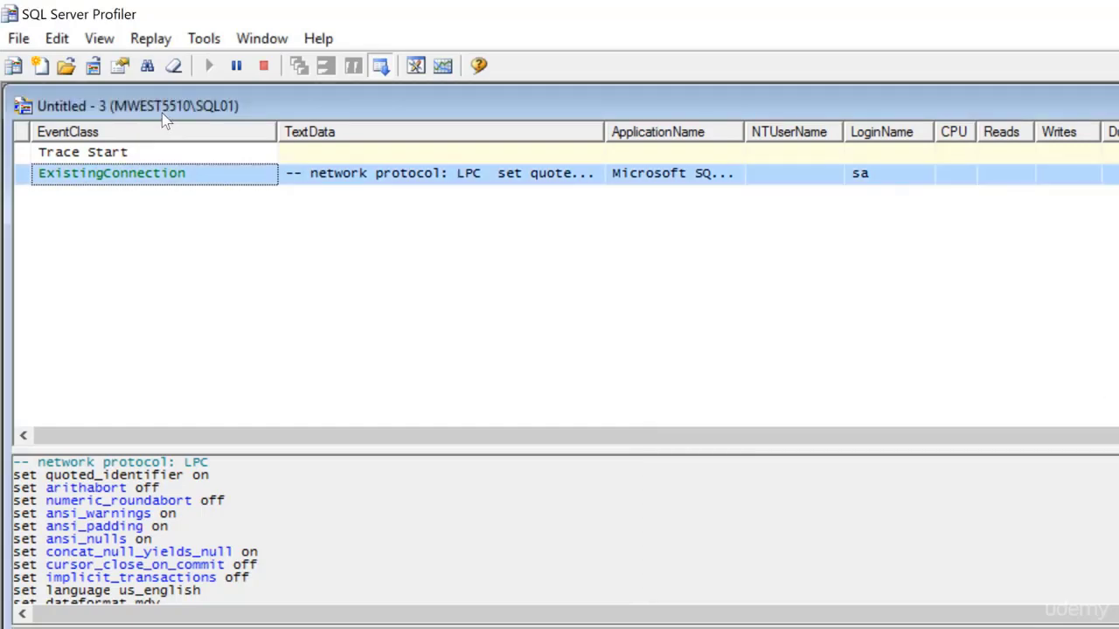
pyautogui.click(174, 66)
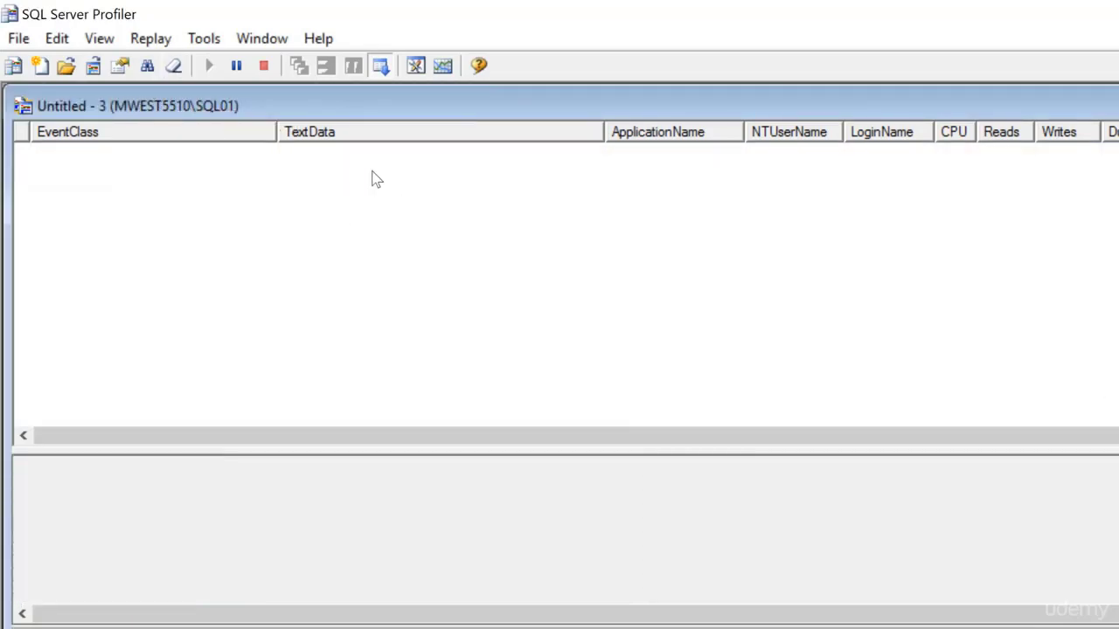
# - Pause, resume and then stop the Untitled - 3 trace
pyautogui.click(238, 68)
pyautogui.click(159, 158)
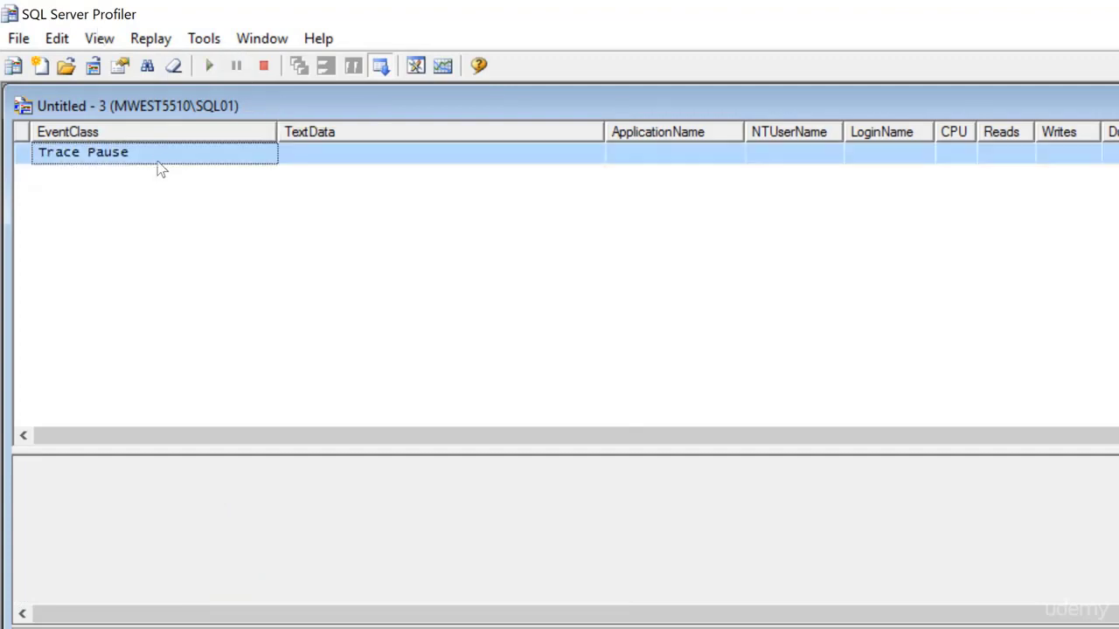
pyautogui.click(209, 66)
pyautogui.click(221, 199)
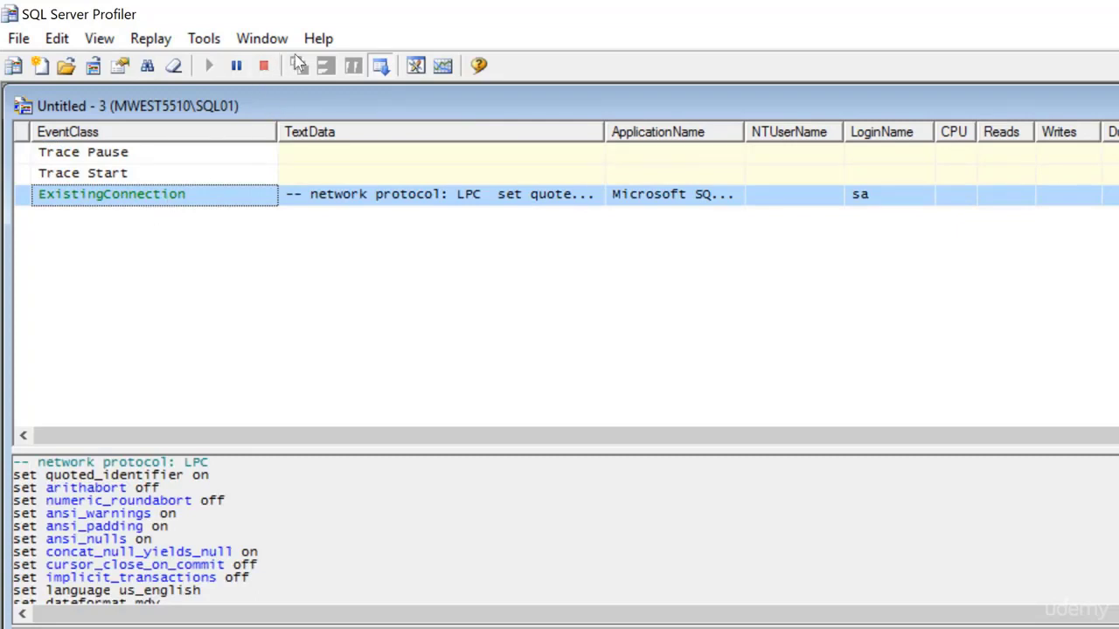
pyautogui.click(263, 67)
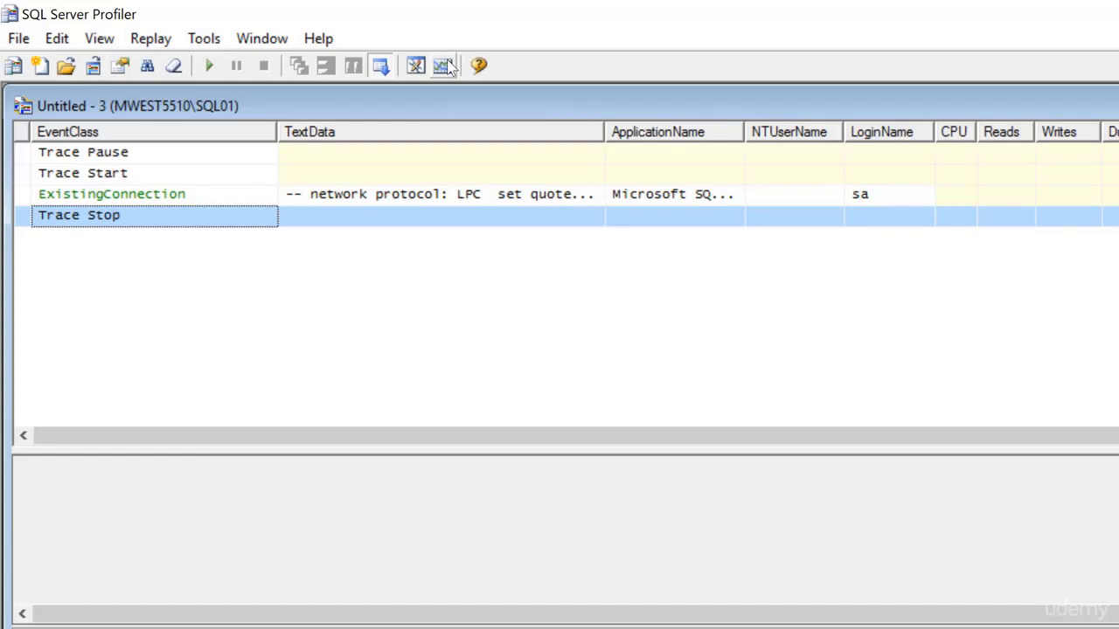
# - Review the ExistingConnection and Trace Stop events in the stopped trace
pyautogui.press('Up')
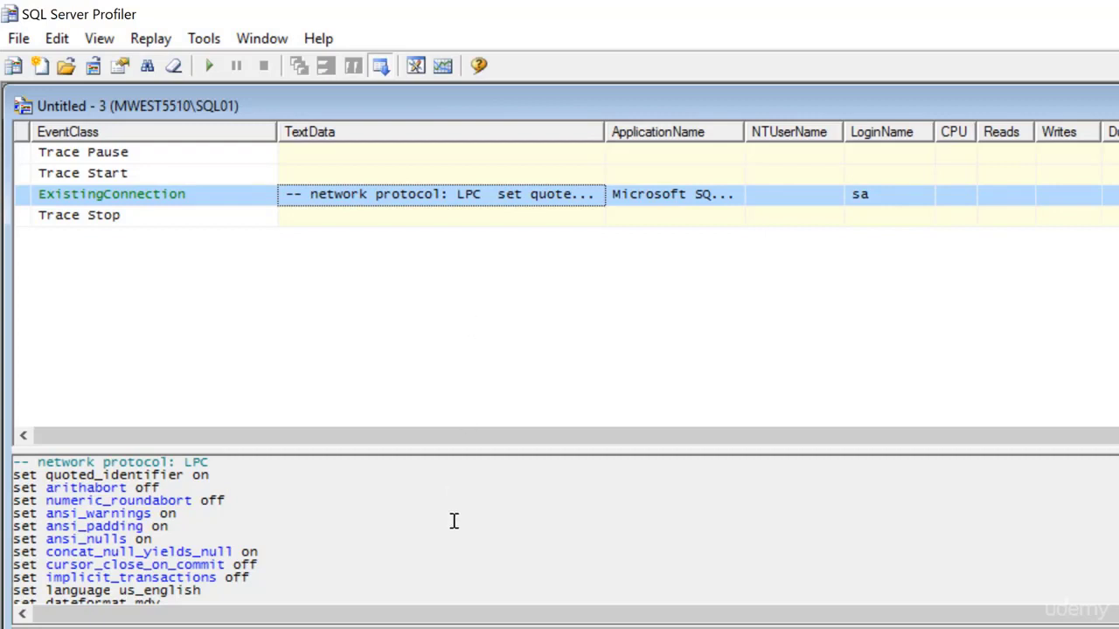
pyautogui.click(490, 219)
pyautogui.click(500, 204)
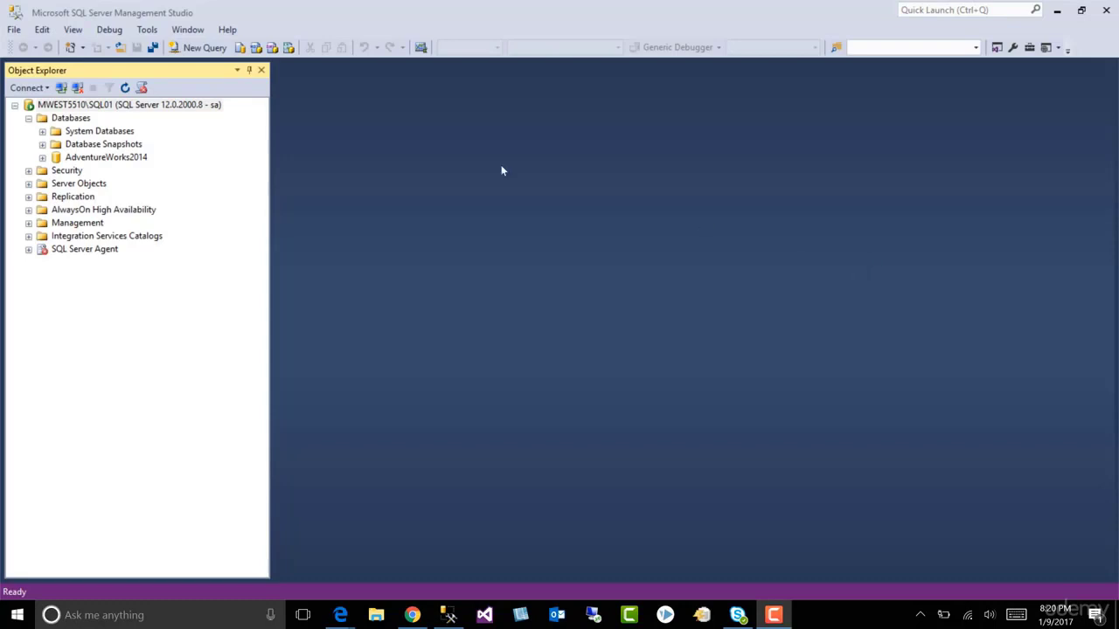
# - Launch Profiler from SSMS Tools, connect with Remember password ticked, run trace Untitled - 1, return to SSMS
pyautogui.click(146, 30)
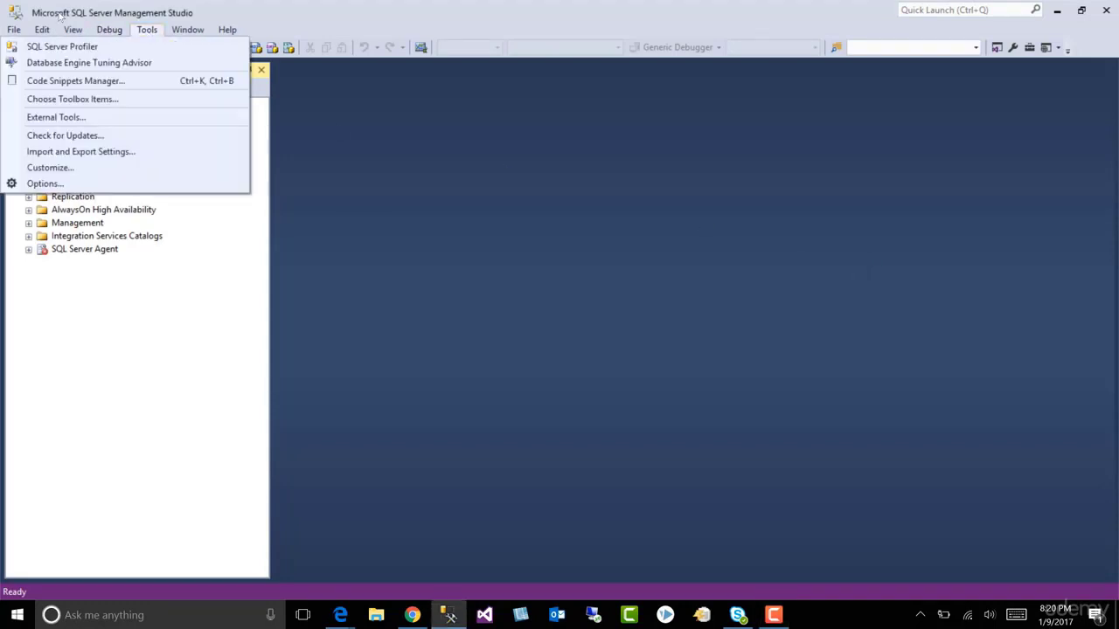
pyautogui.click(146, 49)
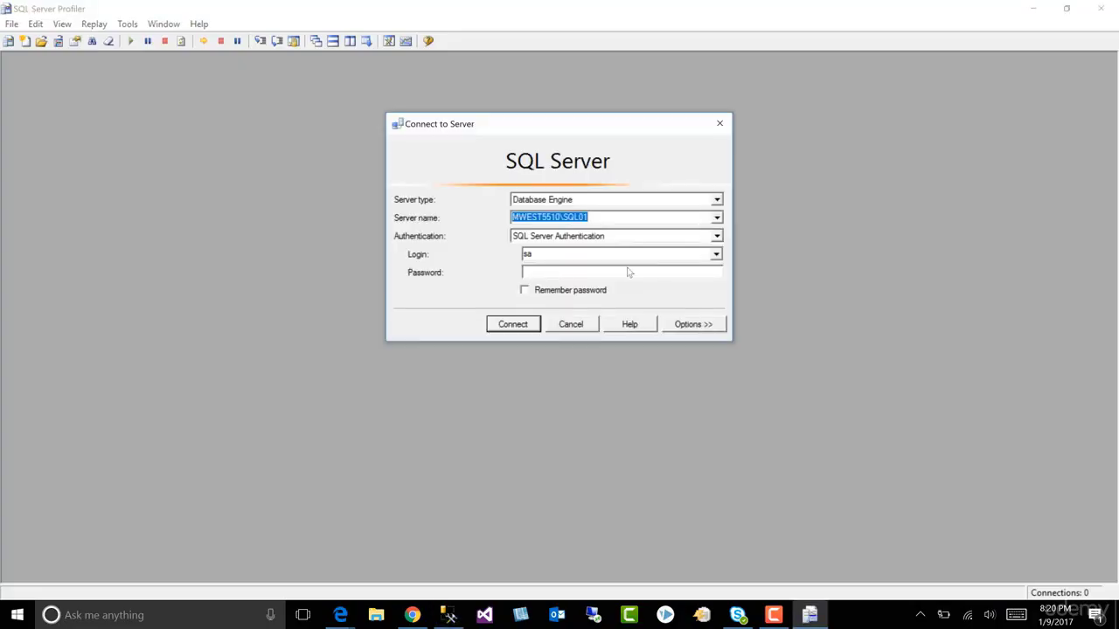
pyautogui.click(619, 276)
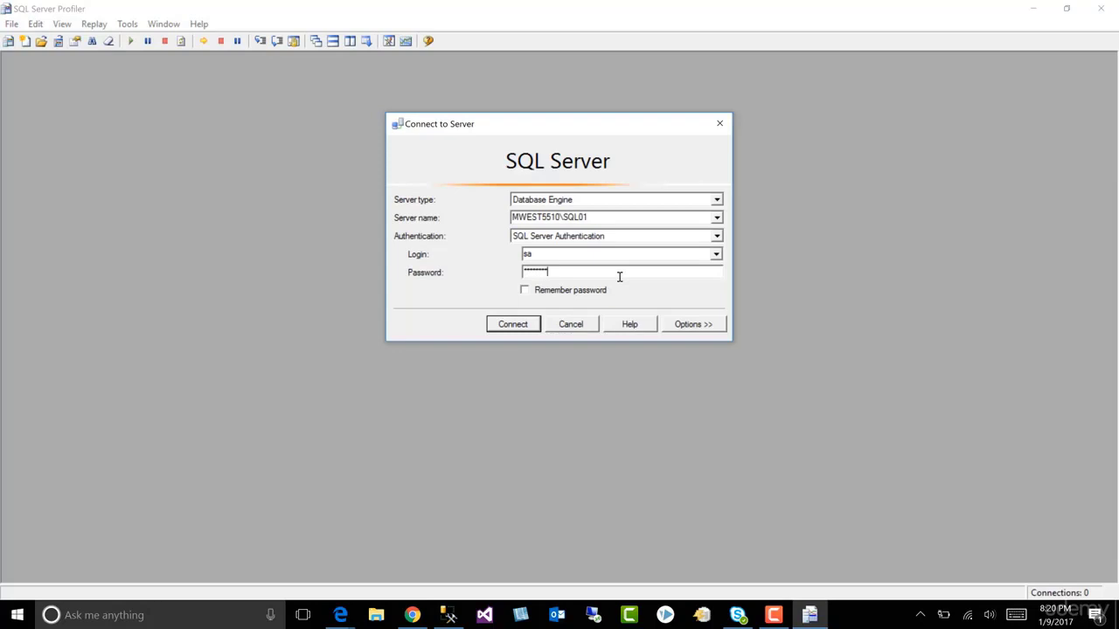
pyautogui.click(566, 292)
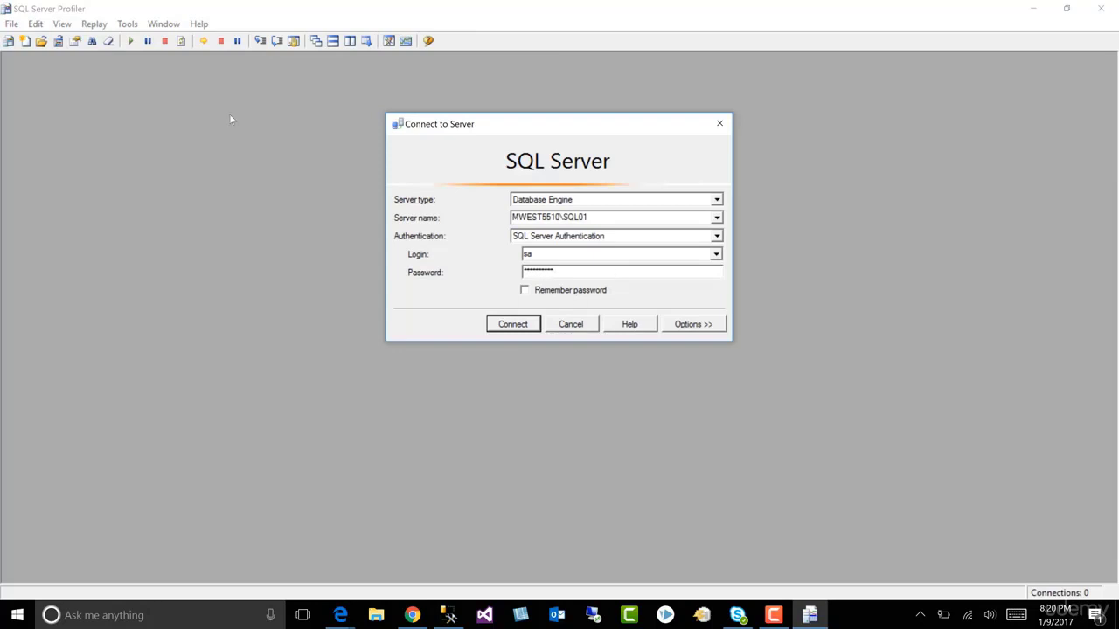
pyautogui.click(503, 330)
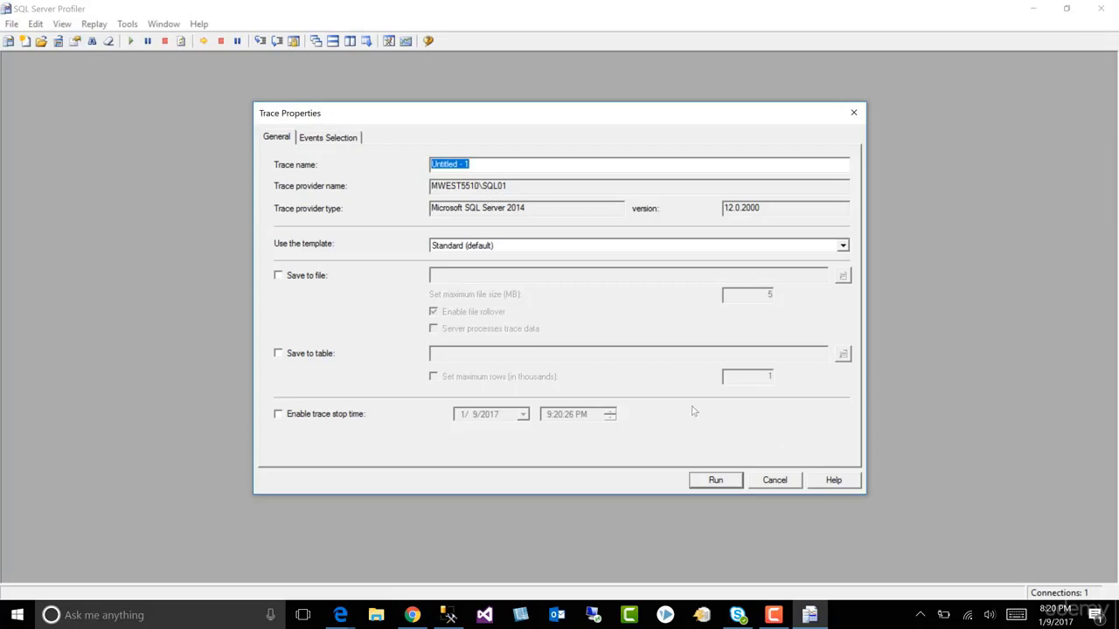
pyautogui.click(721, 481)
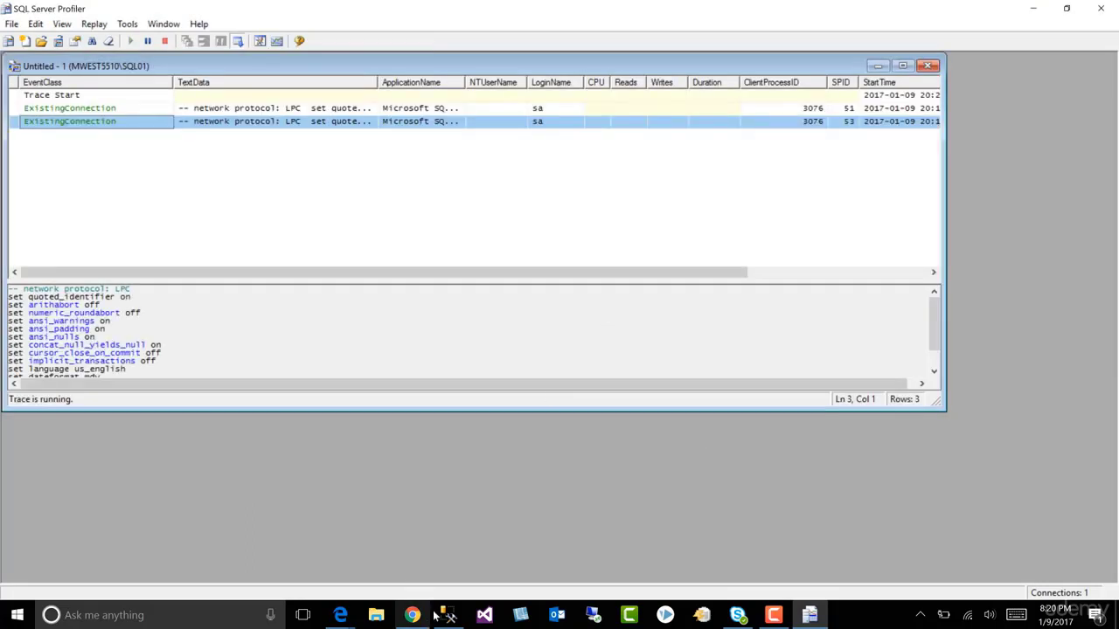
pyautogui.moveTo(448, 616)
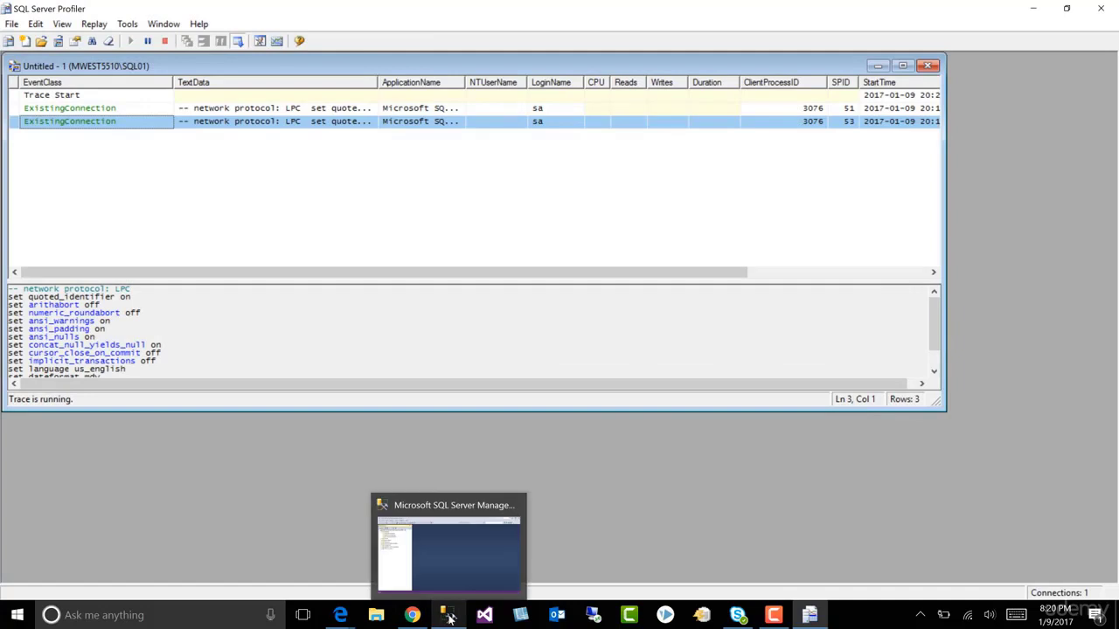
pyautogui.click(448, 616)
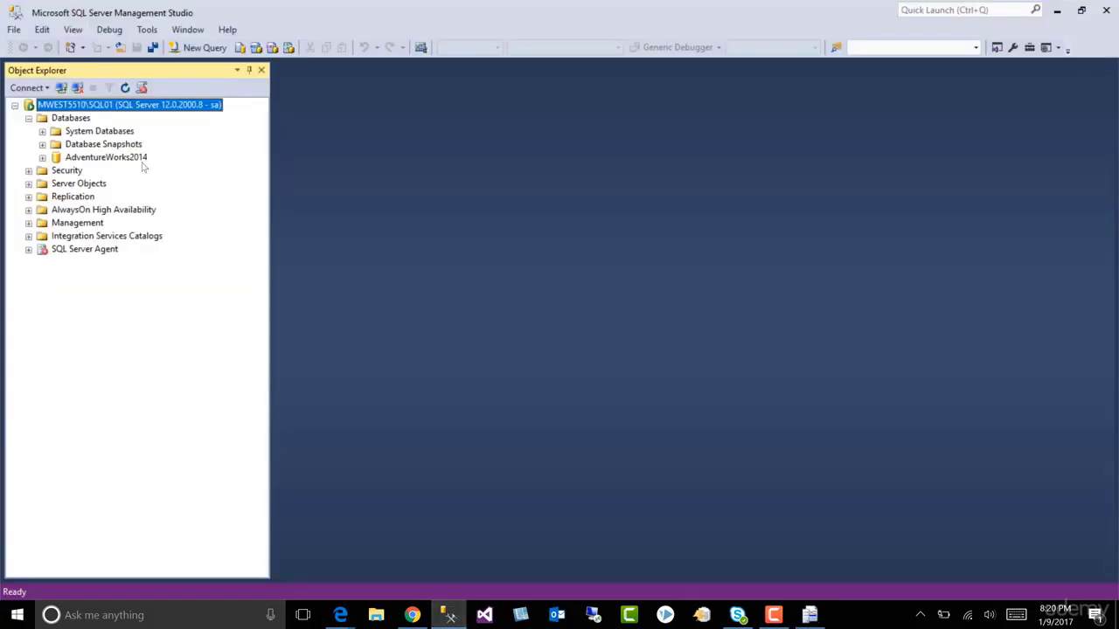
# - Write select * from [HumanResources].[Shift] in a new AdventureWorks2014 query
pyautogui.click(42, 158)
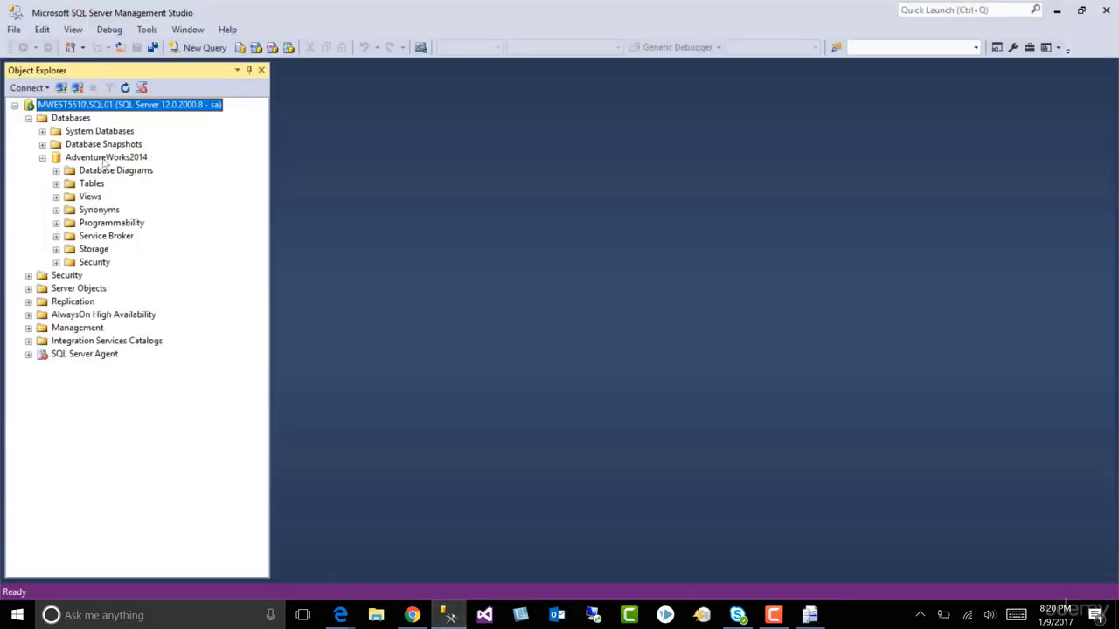
pyautogui.rightClick(104, 159)
pyautogui.click(136, 184)
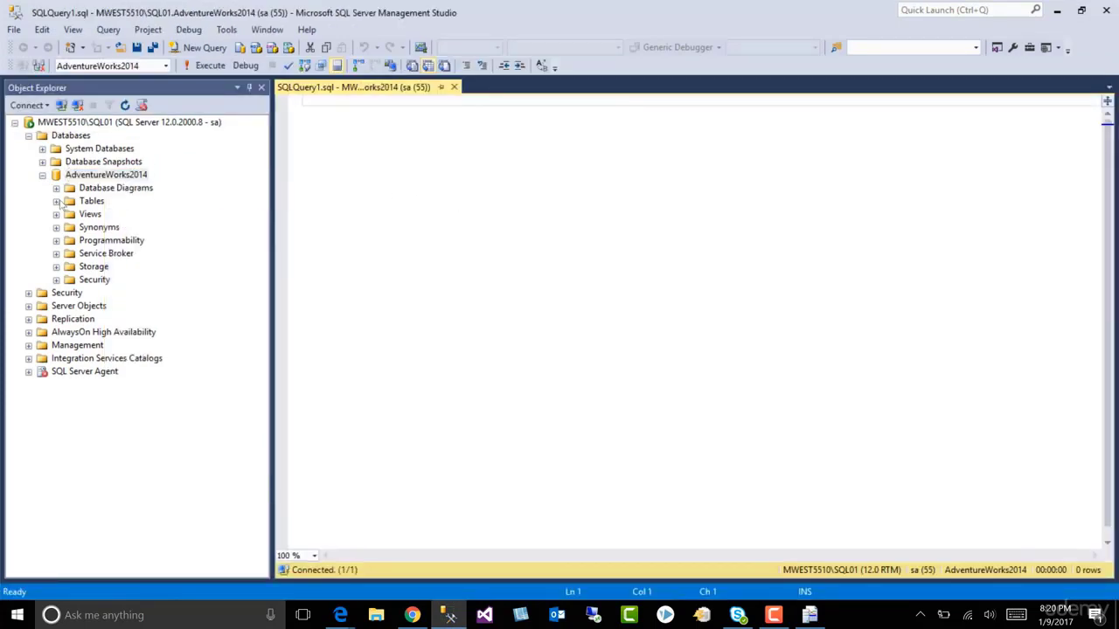
pyautogui.click(56, 201)
pyautogui.click(539, 237)
pyautogui.write('s')
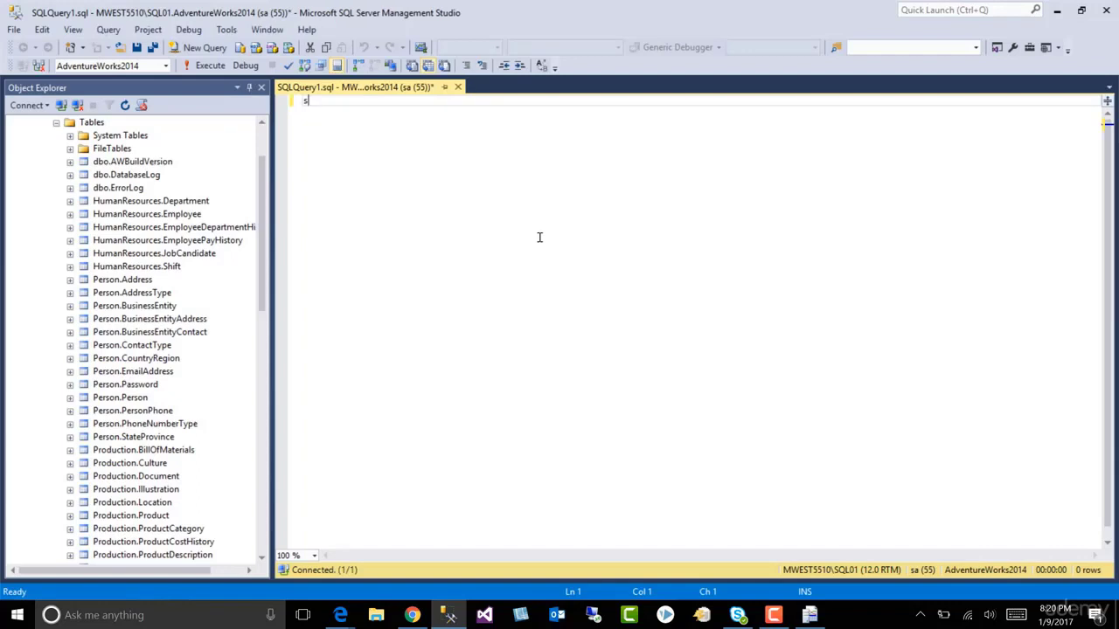
pyautogui.write('elect * from')
pyautogui.click(179, 269)
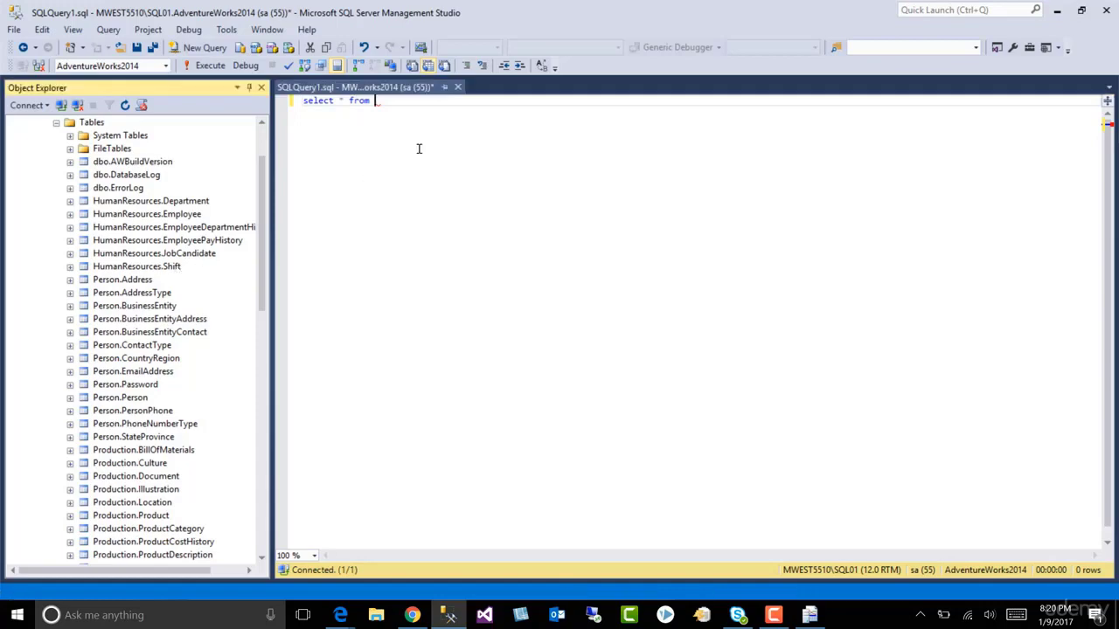
pyautogui.moveTo(419, 149); pyautogui.dragTo(392, 142)
# - Run the Shift query, then stop Profiler's Untitled - 1 trace at 185 captured rows
pyautogui.click(210, 67)
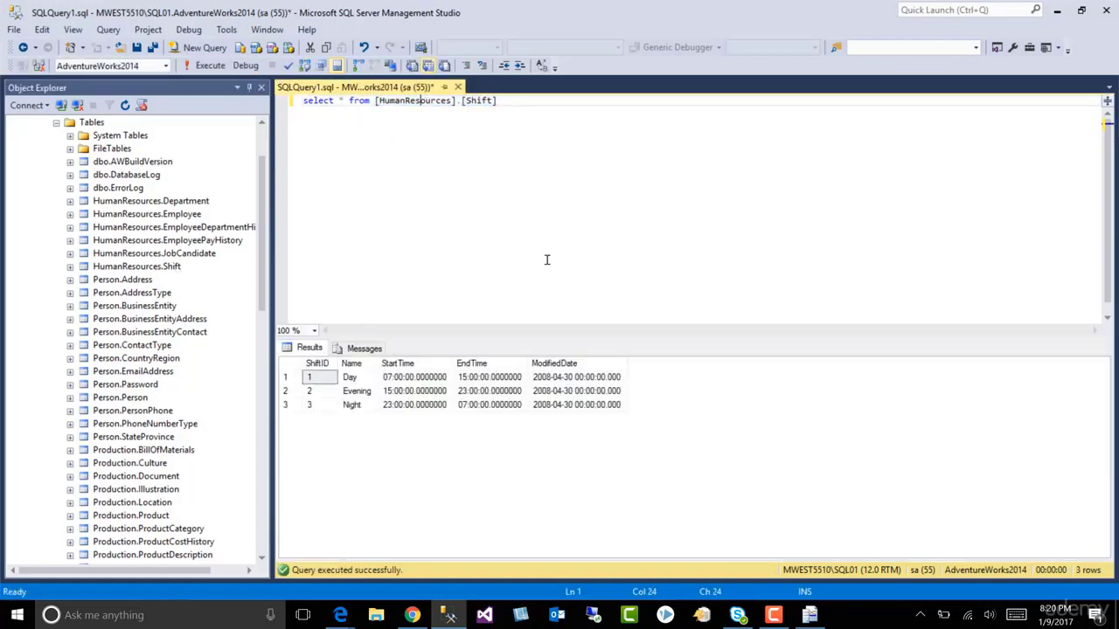
pyautogui.click(809, 615)
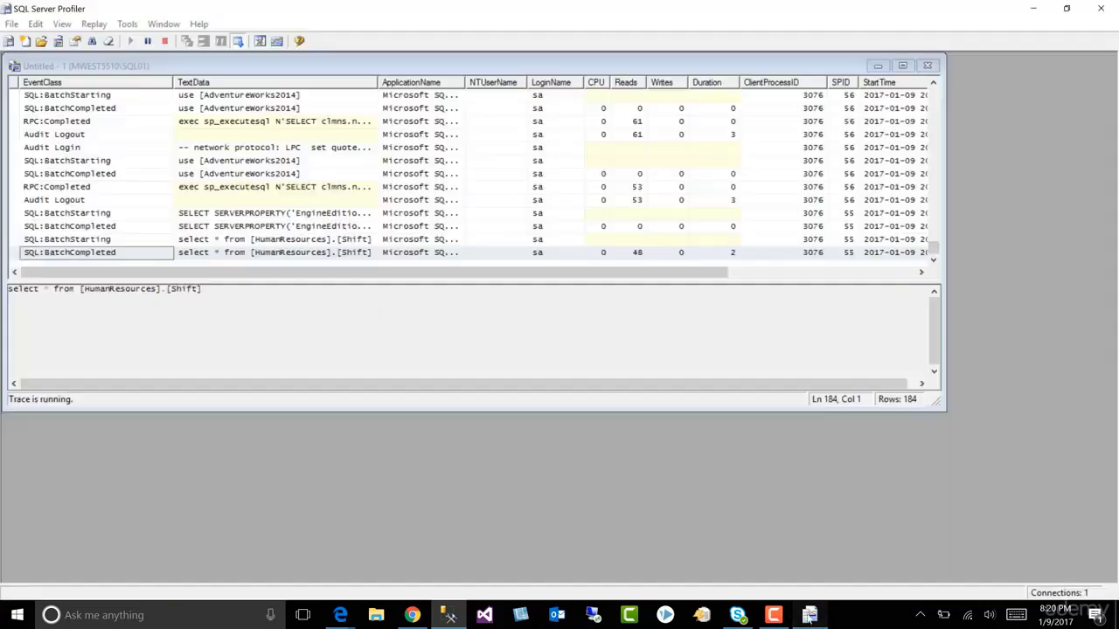
pyautogui.scroll(20, 339, 158)
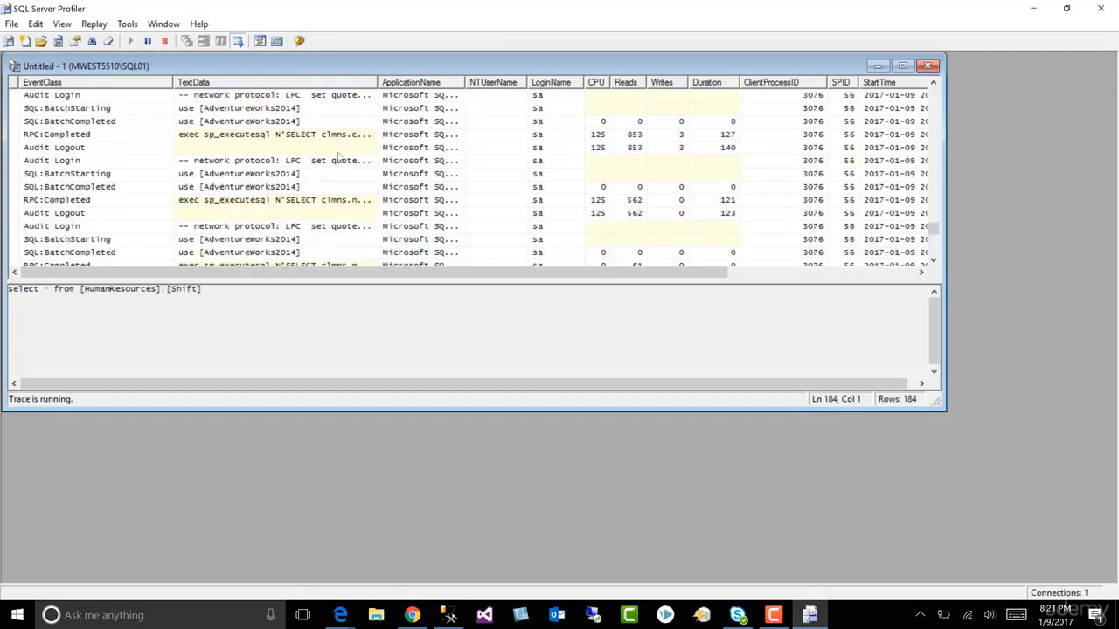
pyautogui.scroll(15, 339, 157)
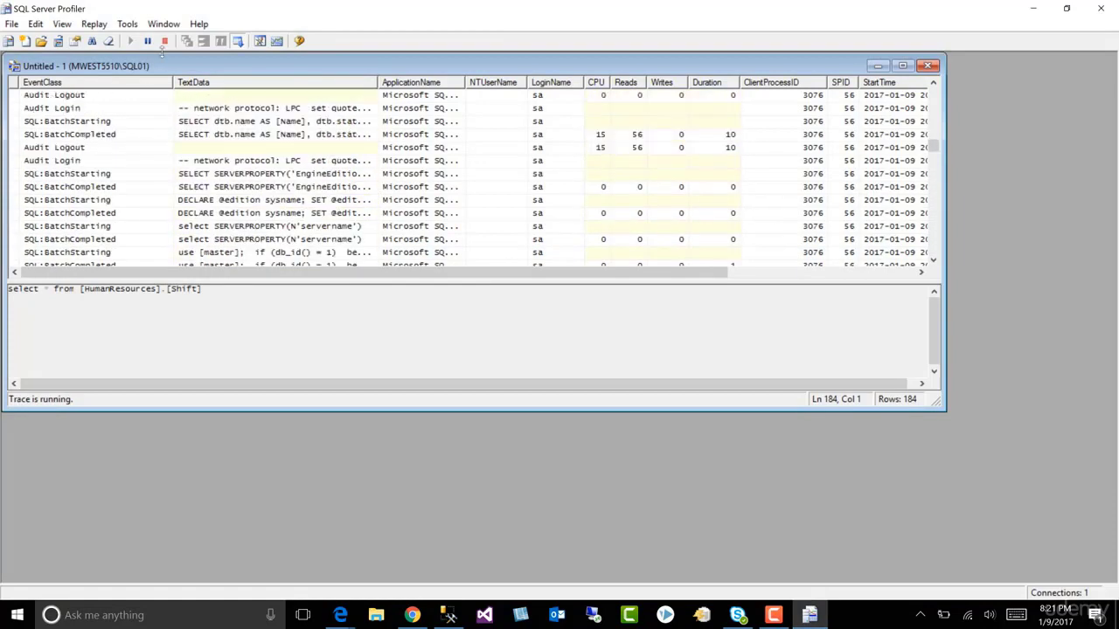
pyautogui.click(164, 41)
pyautogui.scroll(20, 325, 150)
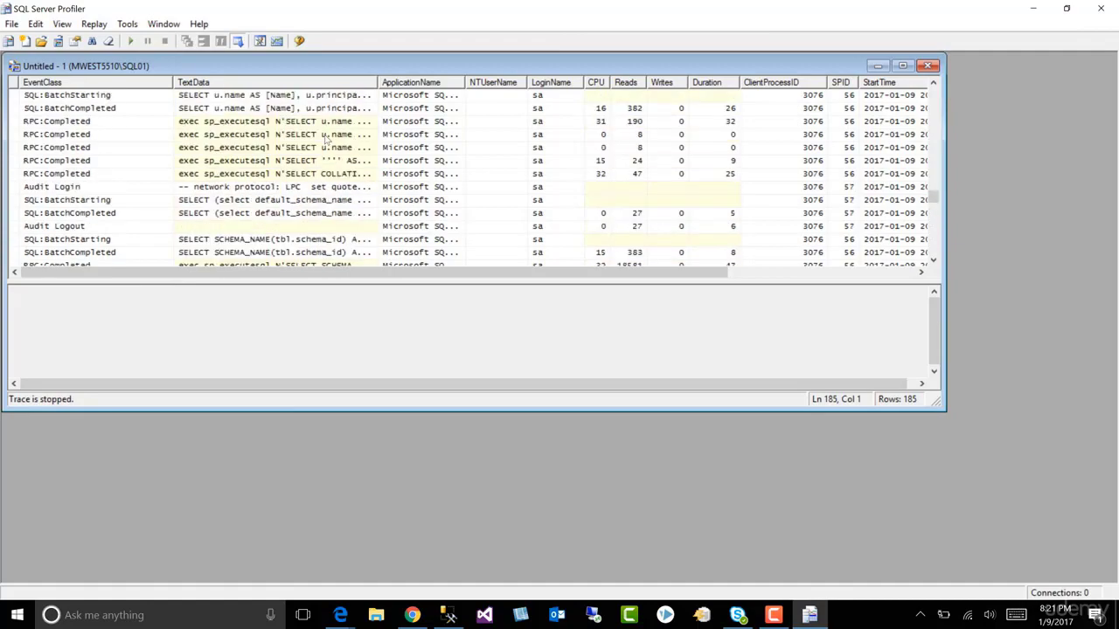
# - Maximize the Untitled - 1 trace window and scroll back through its earlier events
pyautogui.click(903, 66)
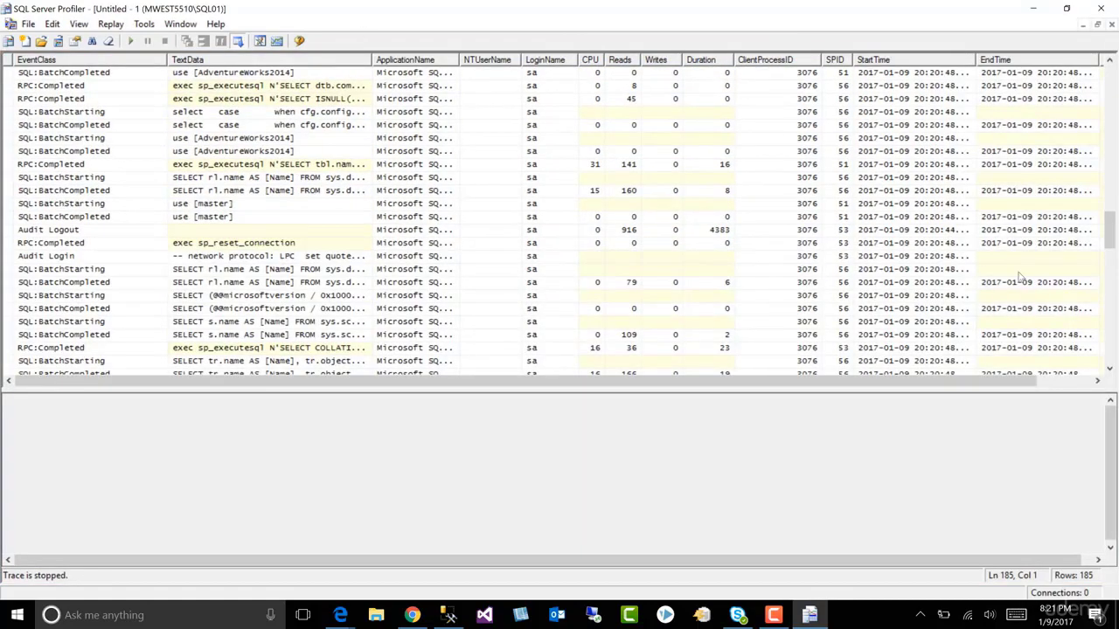
pyautogui.moveTo(1112, 236); pyautogui.dragTo(618, 223)
pyautogui.scroll(12, 616, 223)
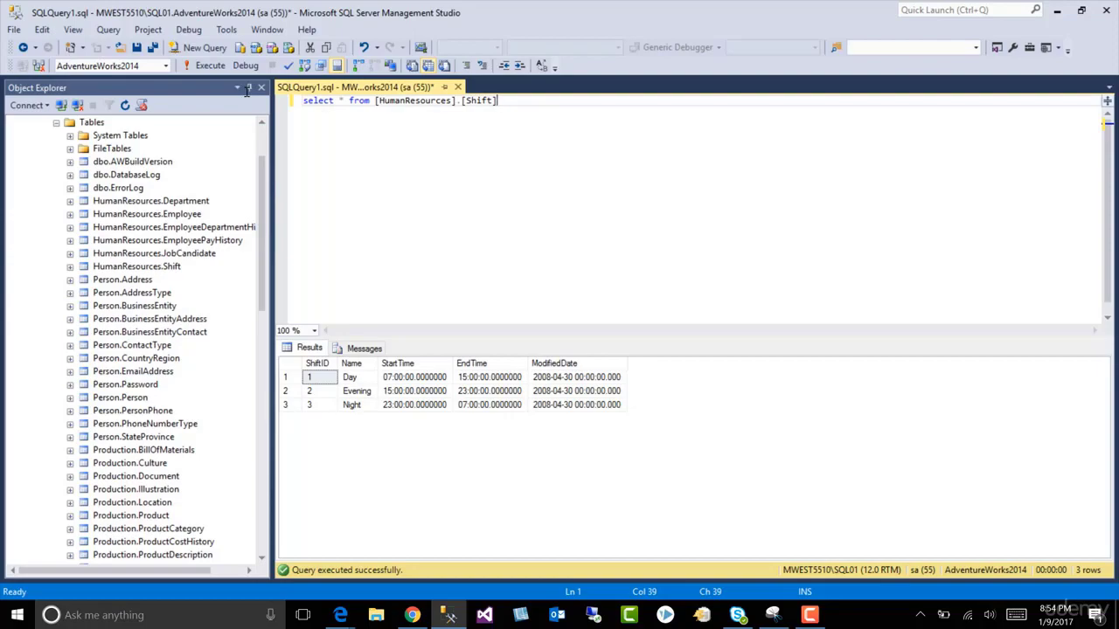
# - Launch Profiler from SSMS Tools, log in with the saved password and run a Standard trace on MWEST5510\SQL01
pyautogui.click(449, 615)
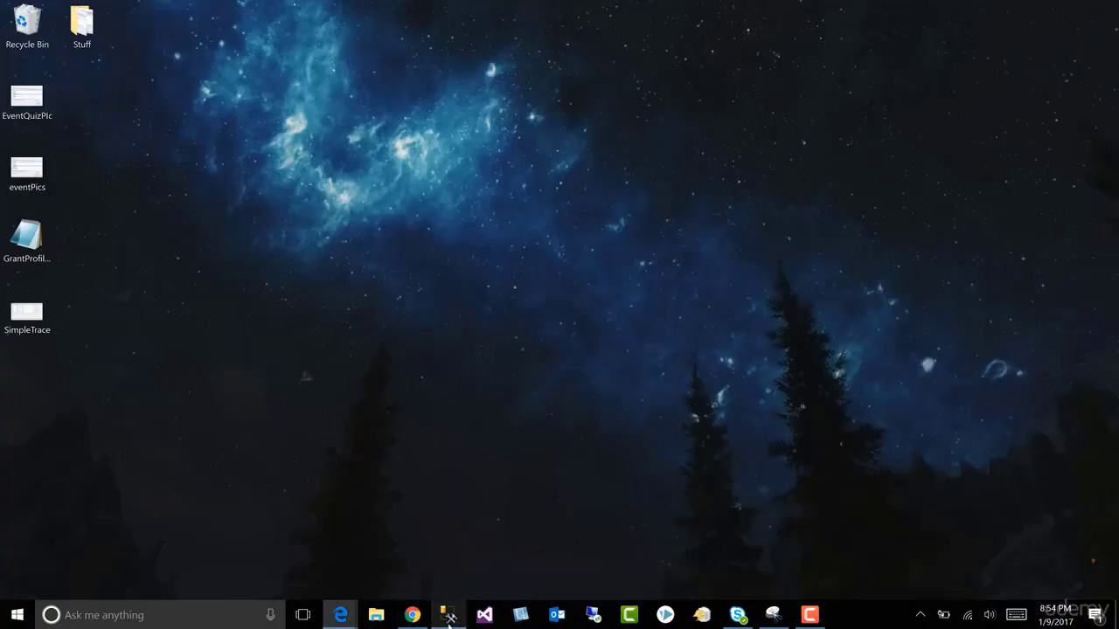
pyautogui.click(449, 615)
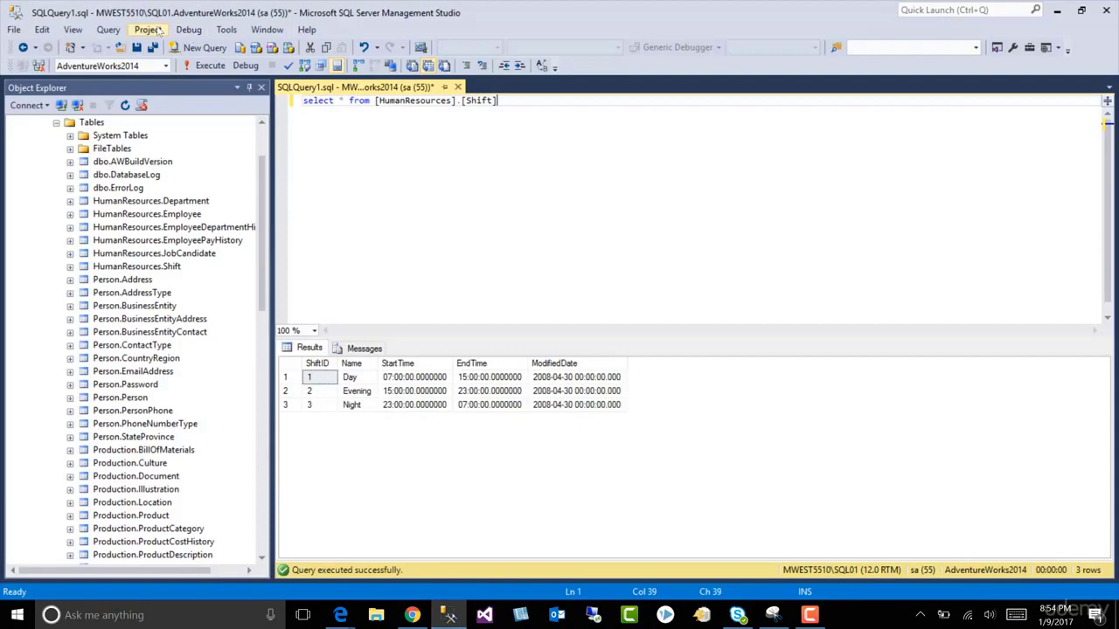
pyautogui.click(226, 29)
pyautogui.click(226, 31)
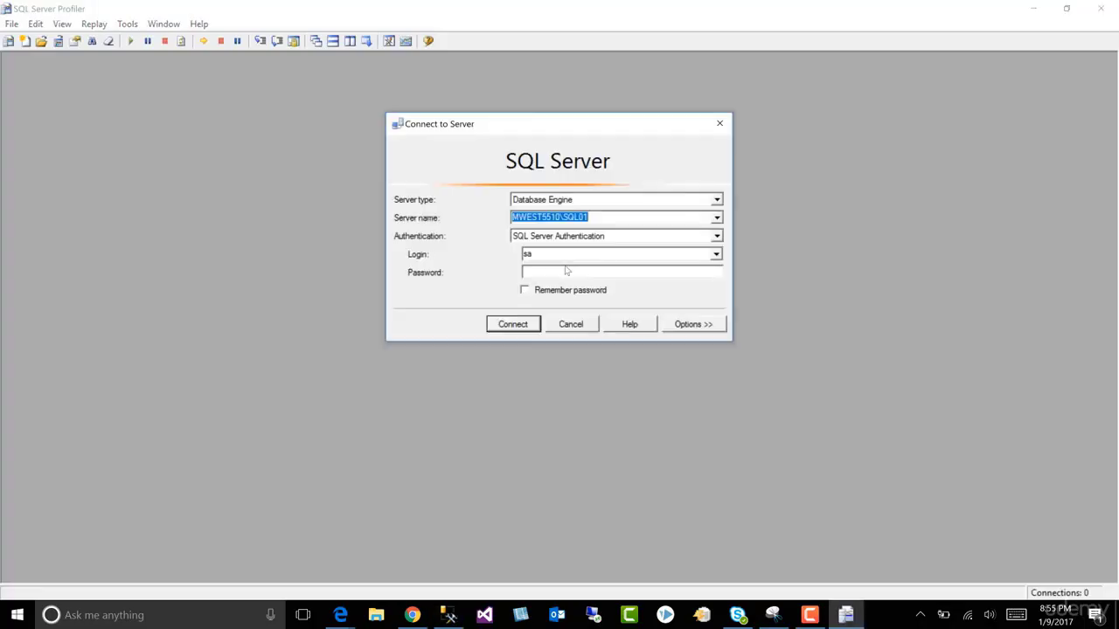
pyautogui.click(565, 272)
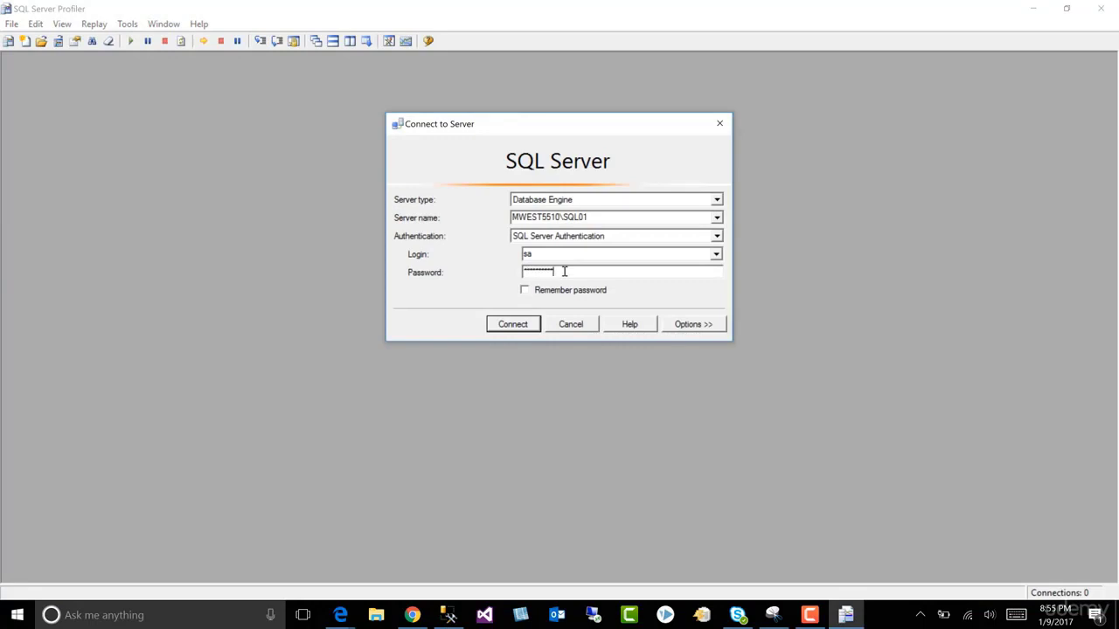
pyautogui.press('Tab')
pyautogui.press('space')
pyautogui.press('Return')
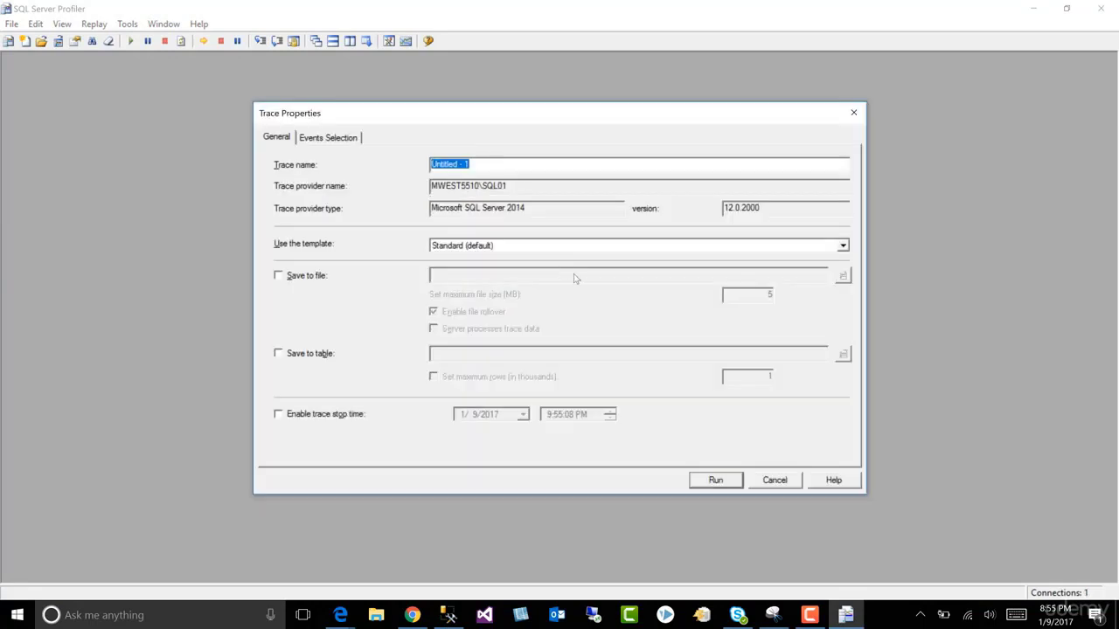
pyautogui.click(719, 481)
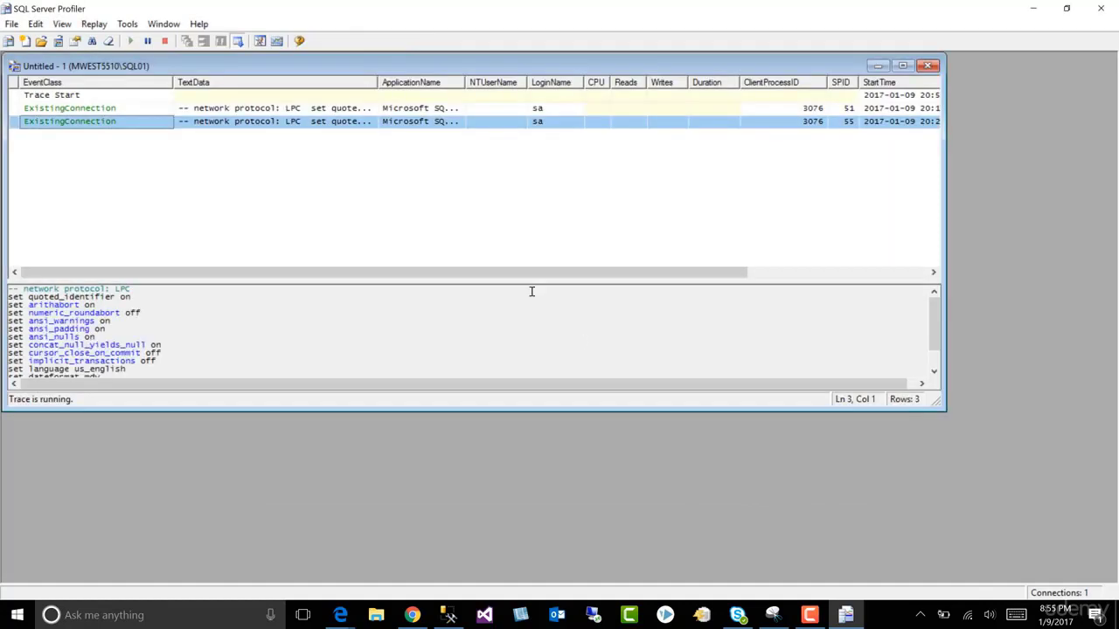
# - Re-run the Shift query in SSMS and pause the Profiler trace
pyautogui.click(449, 614)
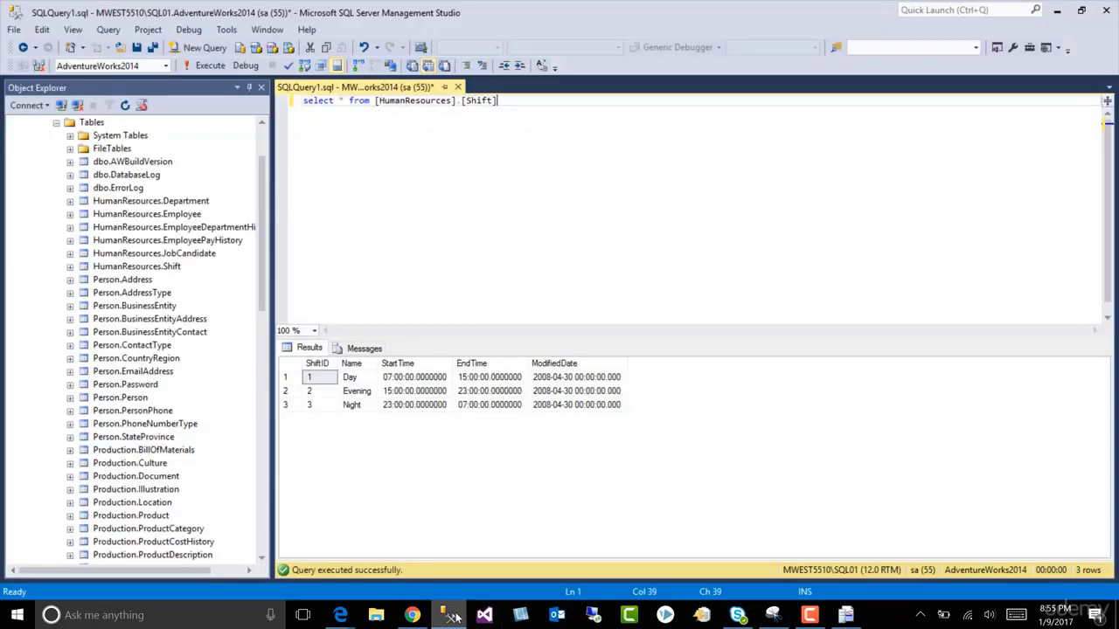
pyautogui.click(206, 66)
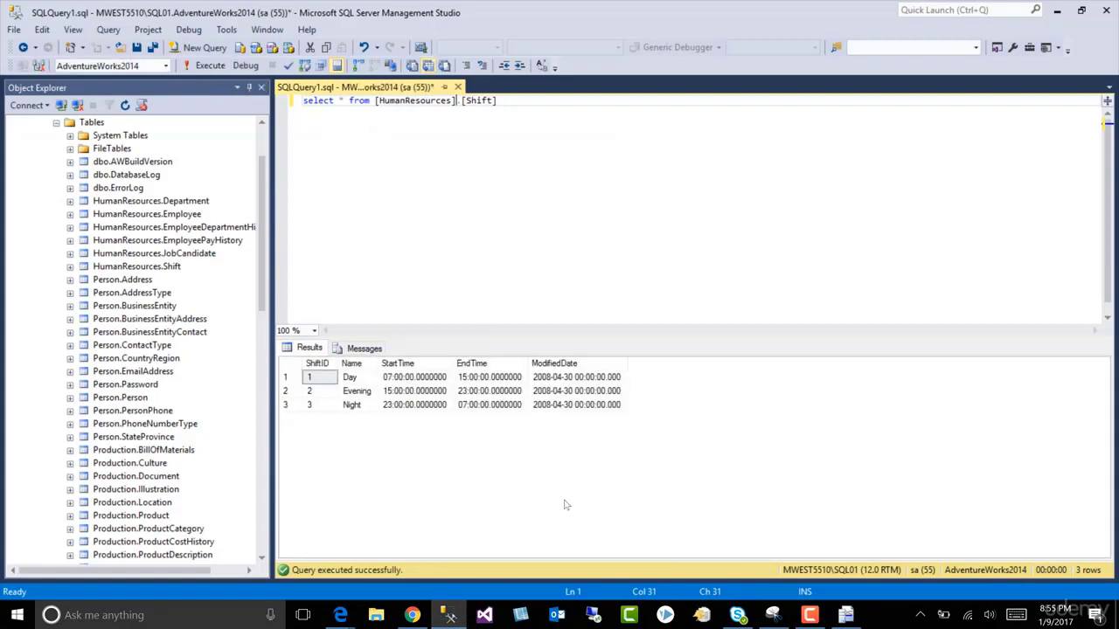
pyautogui.click(845, 614)
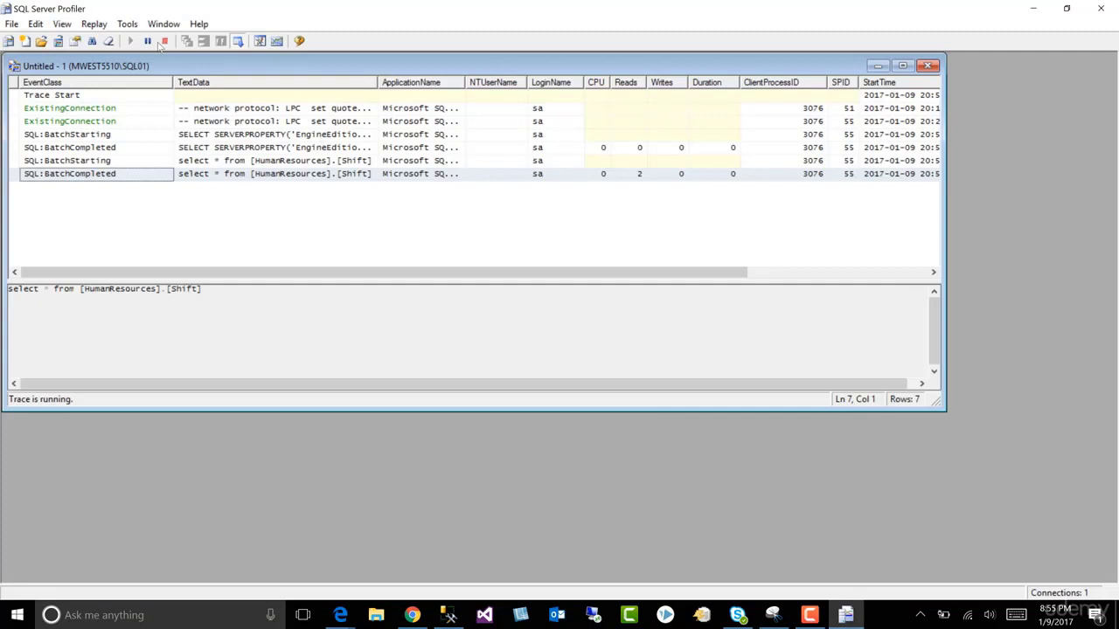
pyautogui.click(148, 41)
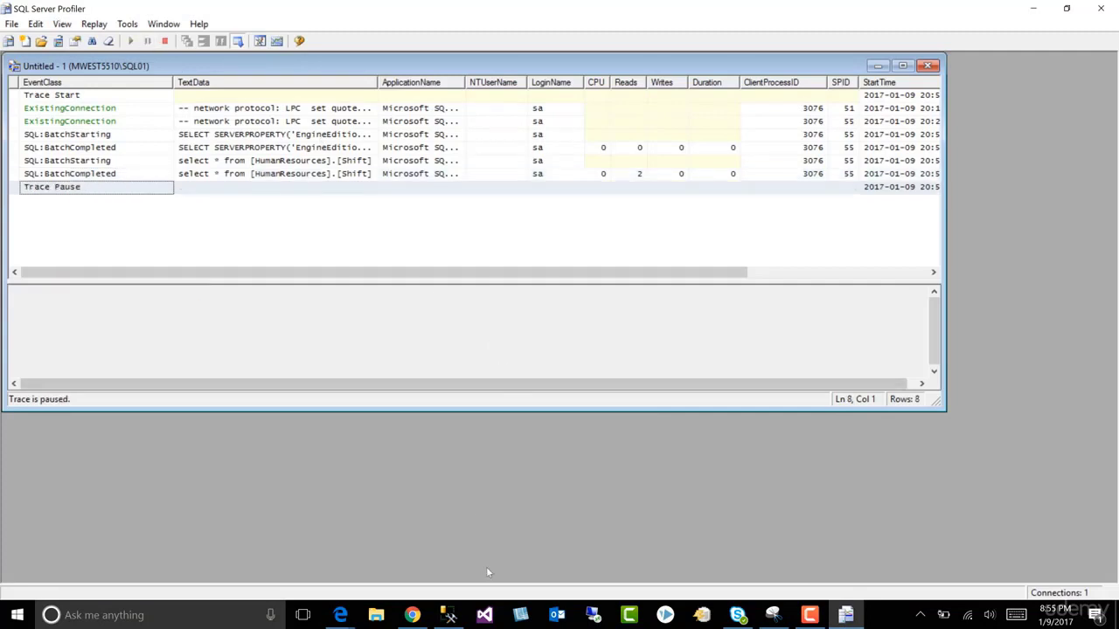
# - Run the Shift query again while paused, then resume and stop the trace
pyautogui.click(448, 615)
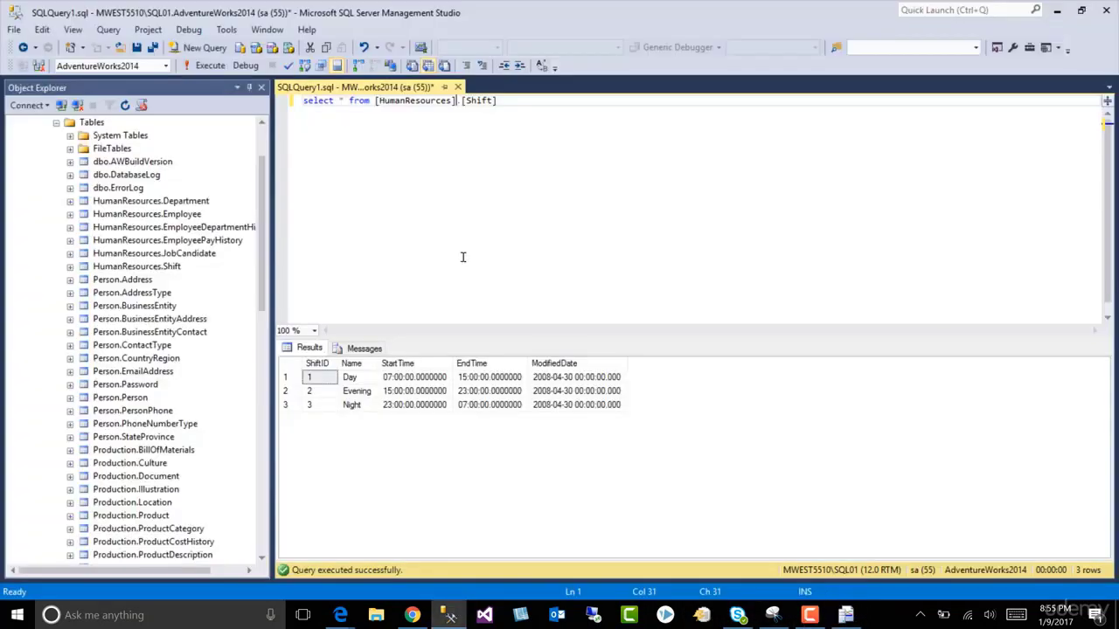
pyautogui.click(217, 70)
pyautogui.click(846, 615)
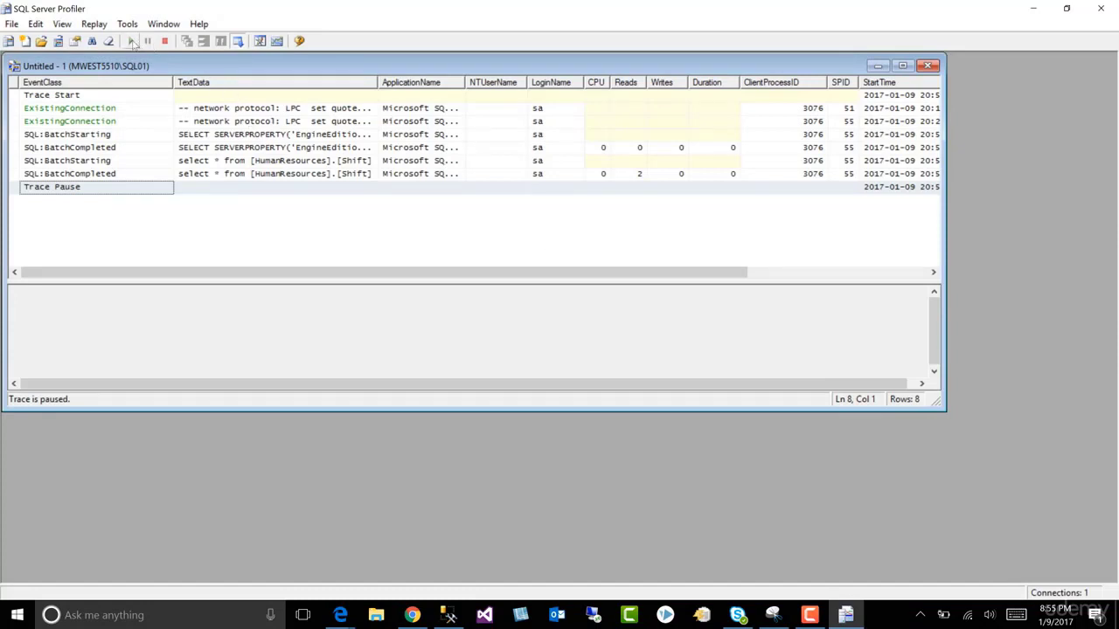
pyautogui.click(130, 41)
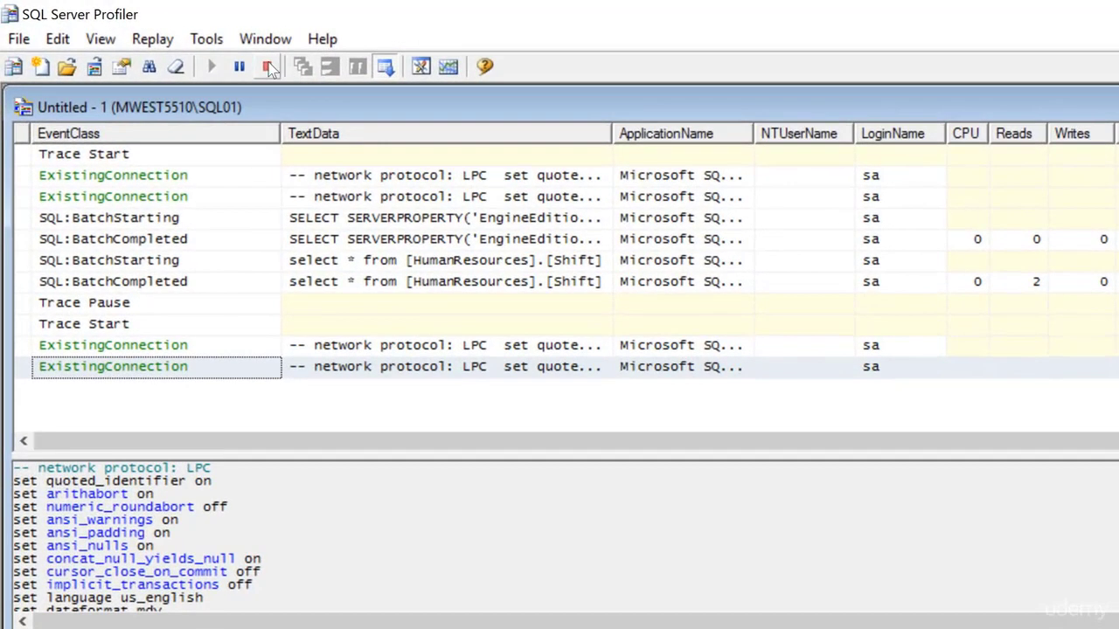
pyautogui.click(164, 41)
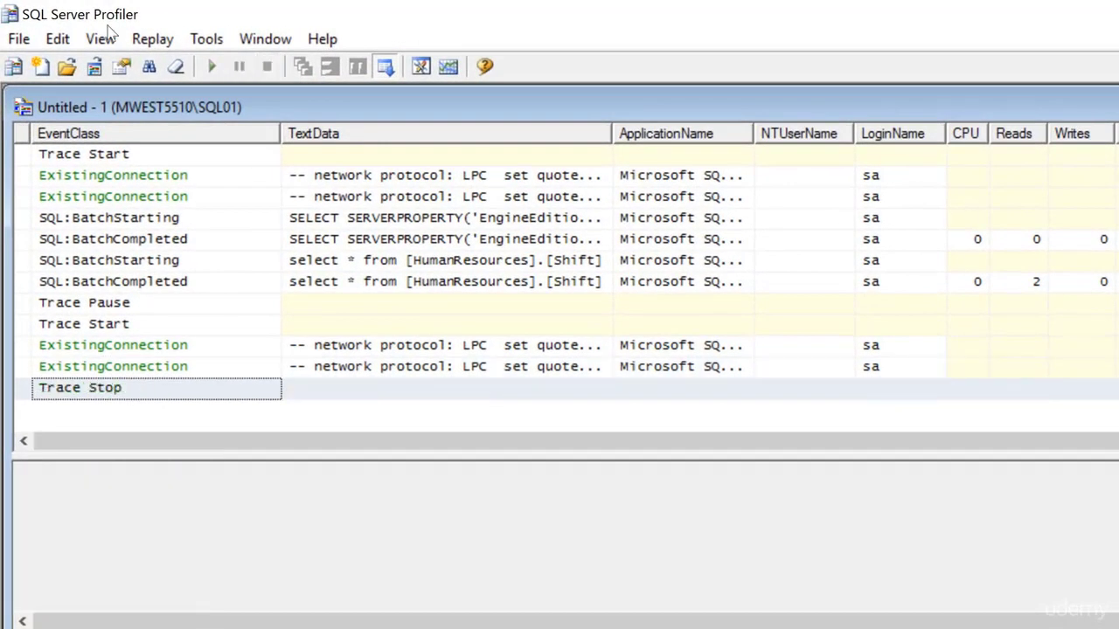
# - Save the trace as trace file MyFirstTrace.trc in C:\TraceCourse
pyautogui.click(14, 29)
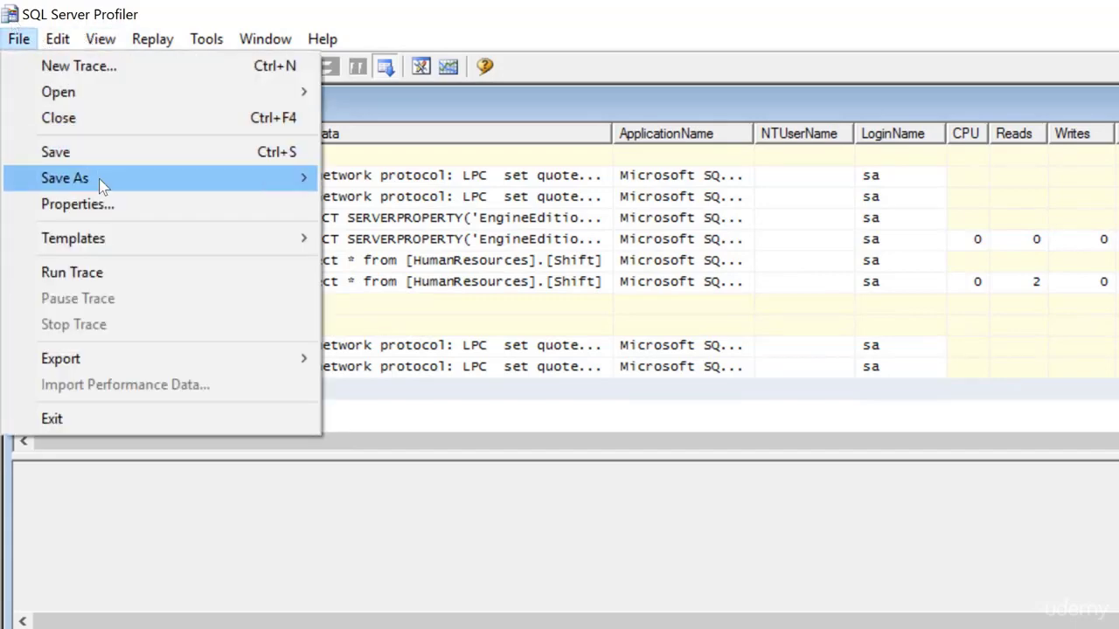
pyautogui.moveTo(99, 178)
pyautogui.click(482, 181)
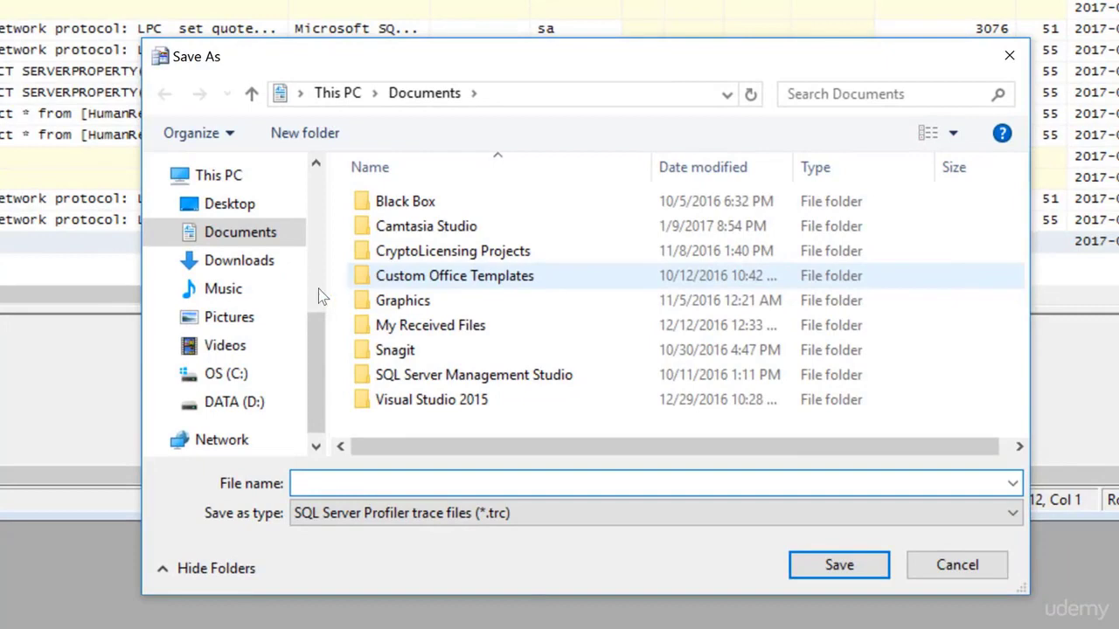
pyautogui.click(264, 374)
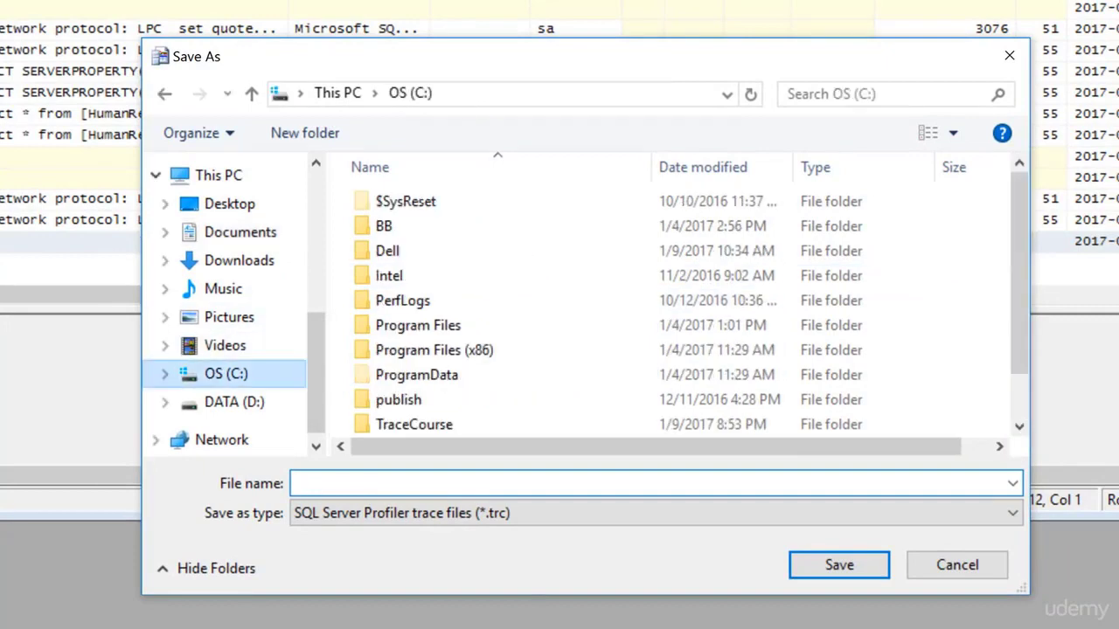
pyautogui.doubleClick(415, 424)
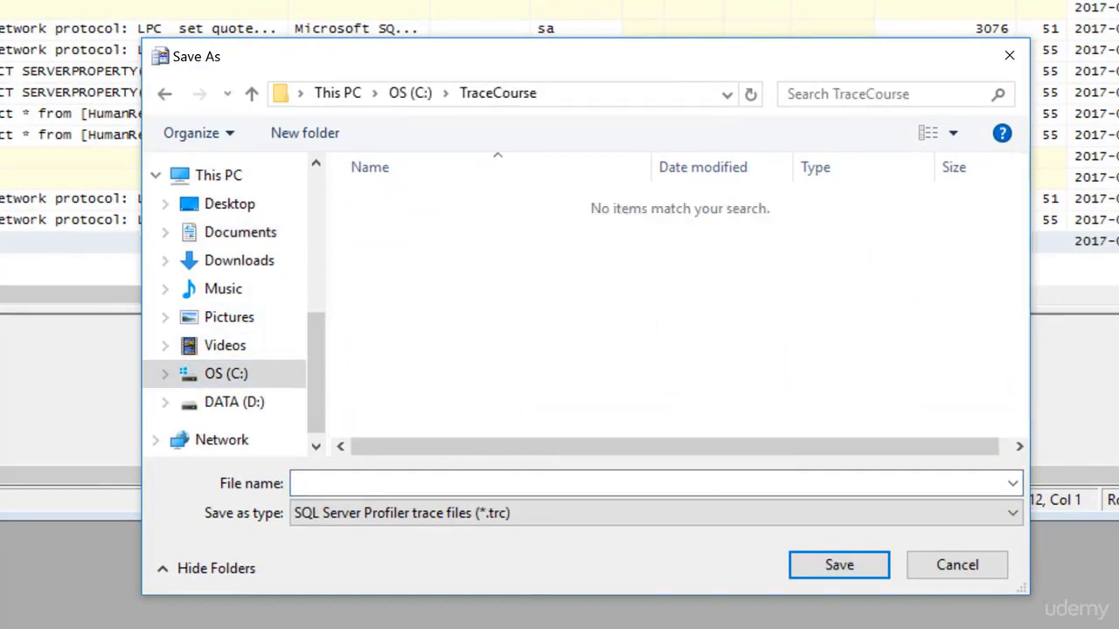
pyautogui.click(403, 484)
pyautogui.write('My')
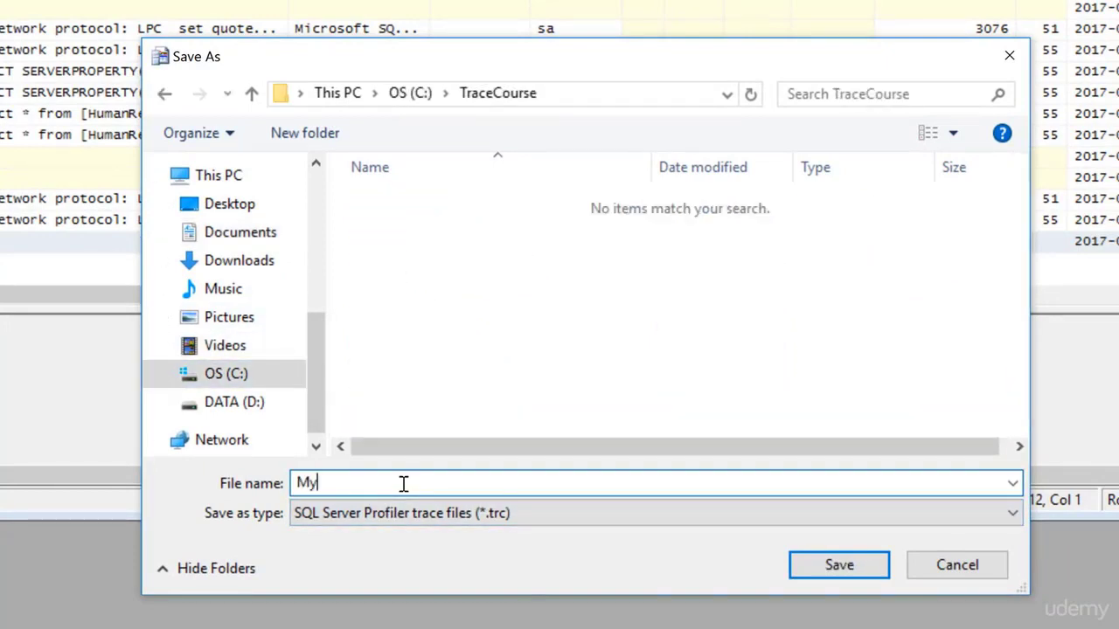
pyautogui.write('FirstTrace')
pyautogui.click(841, 573)
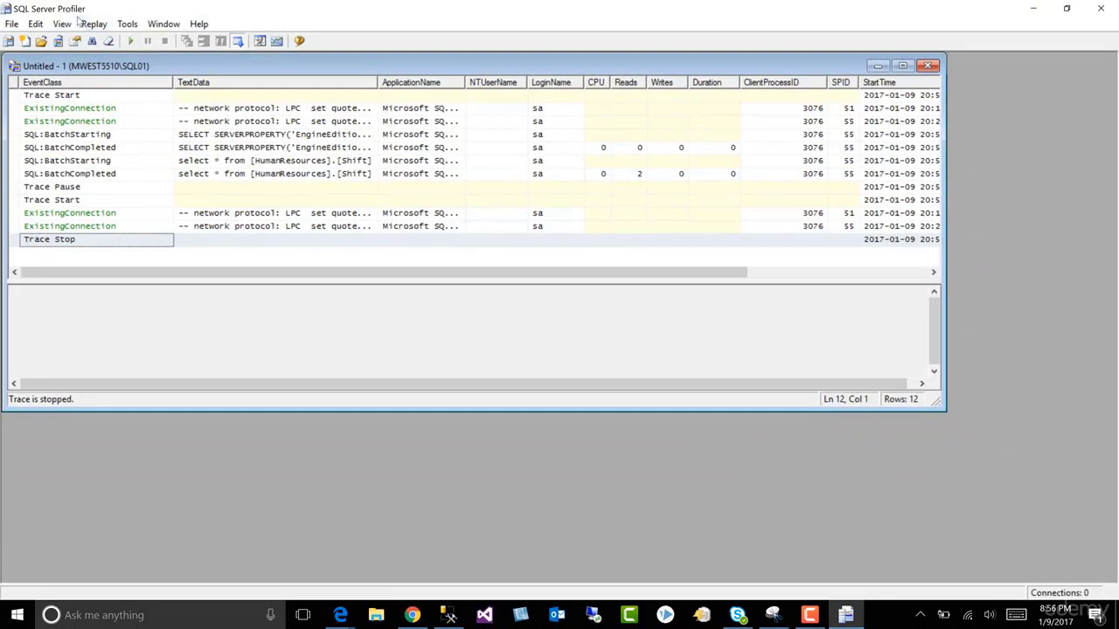
# - Close Profiler and open the C:\TraceCourse folder in File Explorer
pyautogui.click(1086, 9)
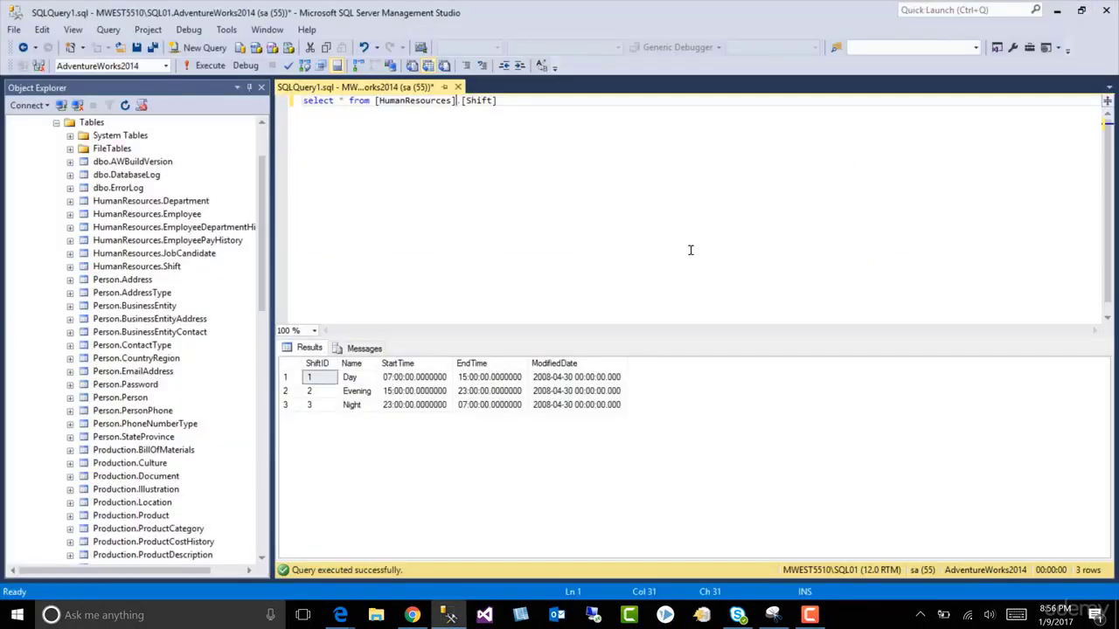
pyautogui.click(375, 615)
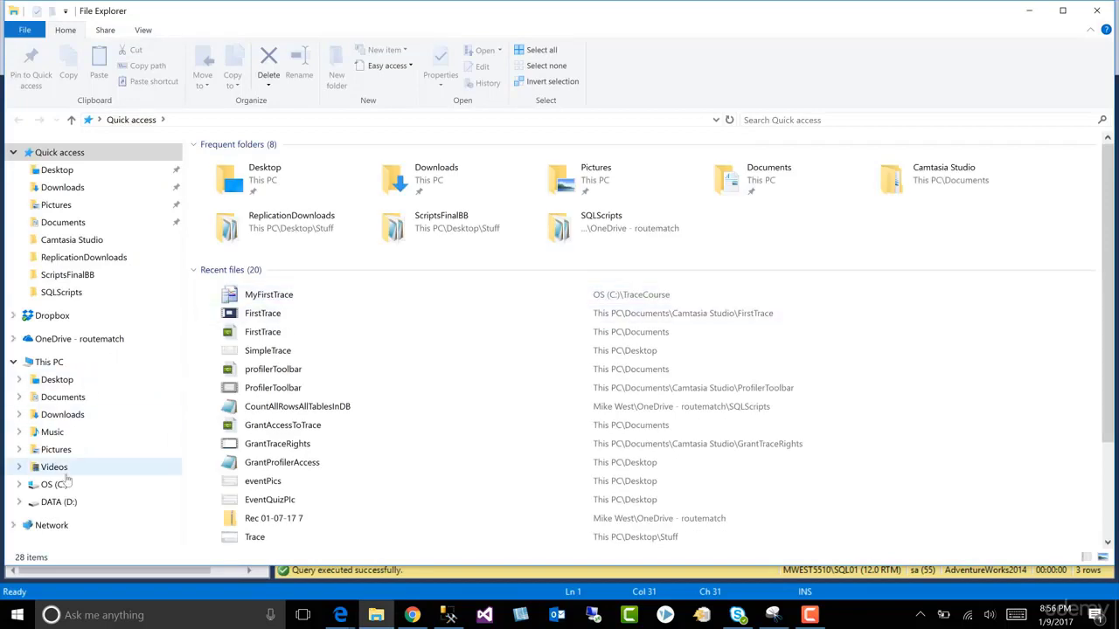
pyautogui.click(56, 484)
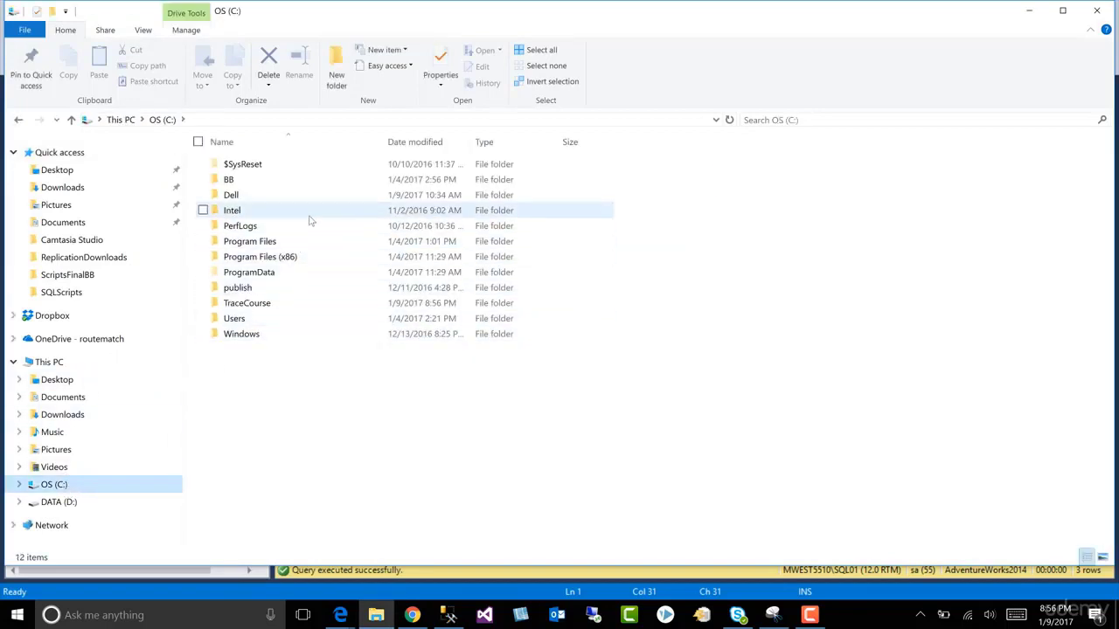
pyautogui.click(315, 305)
pyautogui.doubleClick(314, 305)
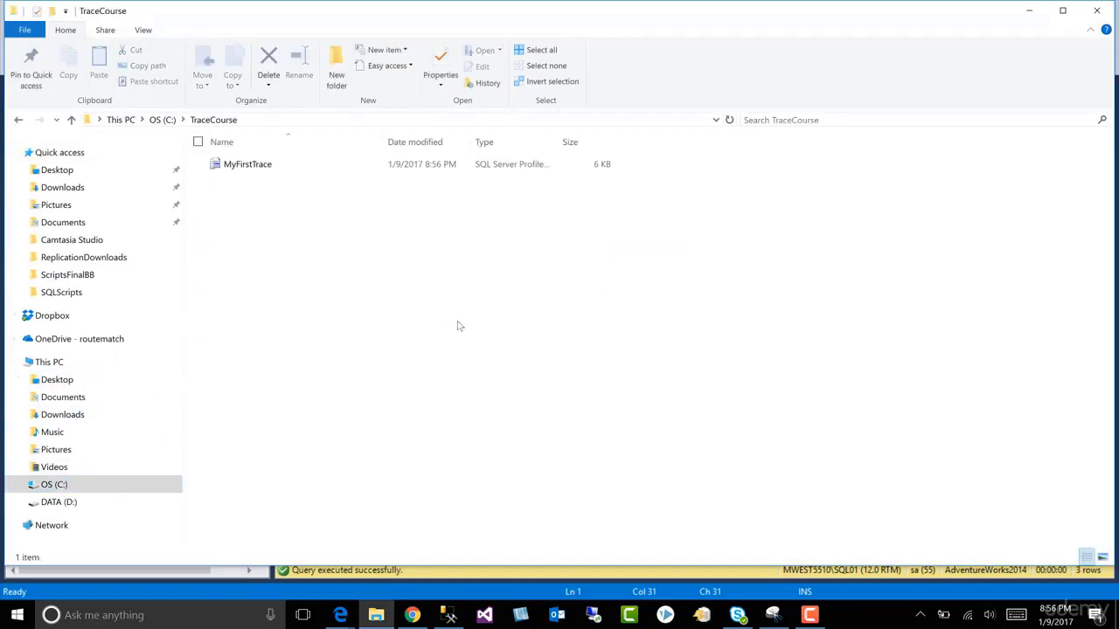
# - Check the properties of the saved MyFirstTrace trace file, then close them
pyautogui.click(284, 173)
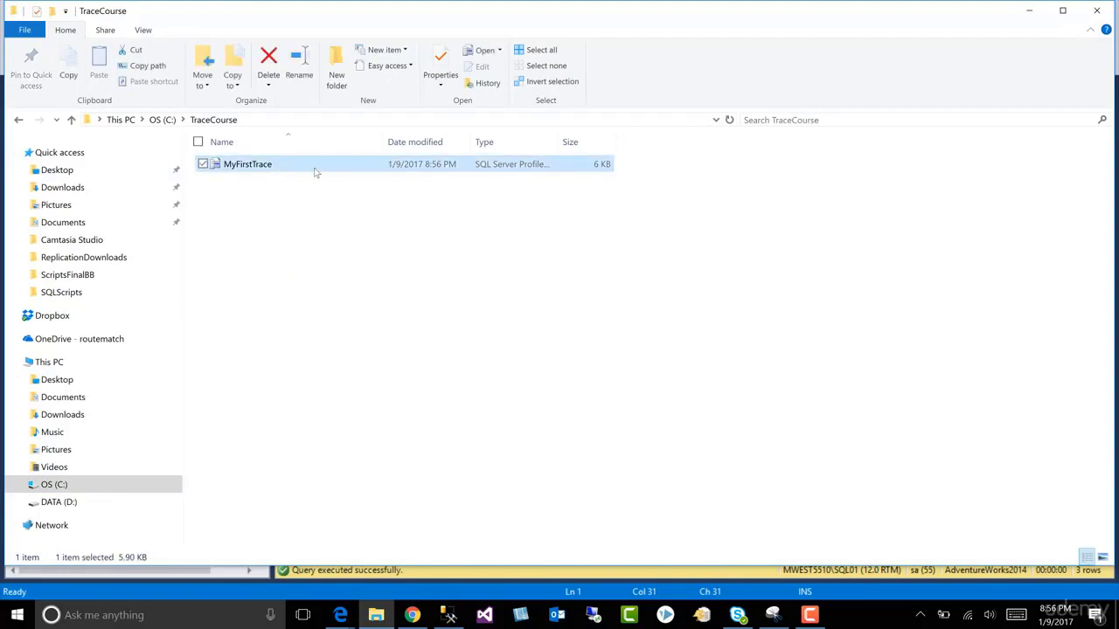
pyautogui.rightClick(315, 170)
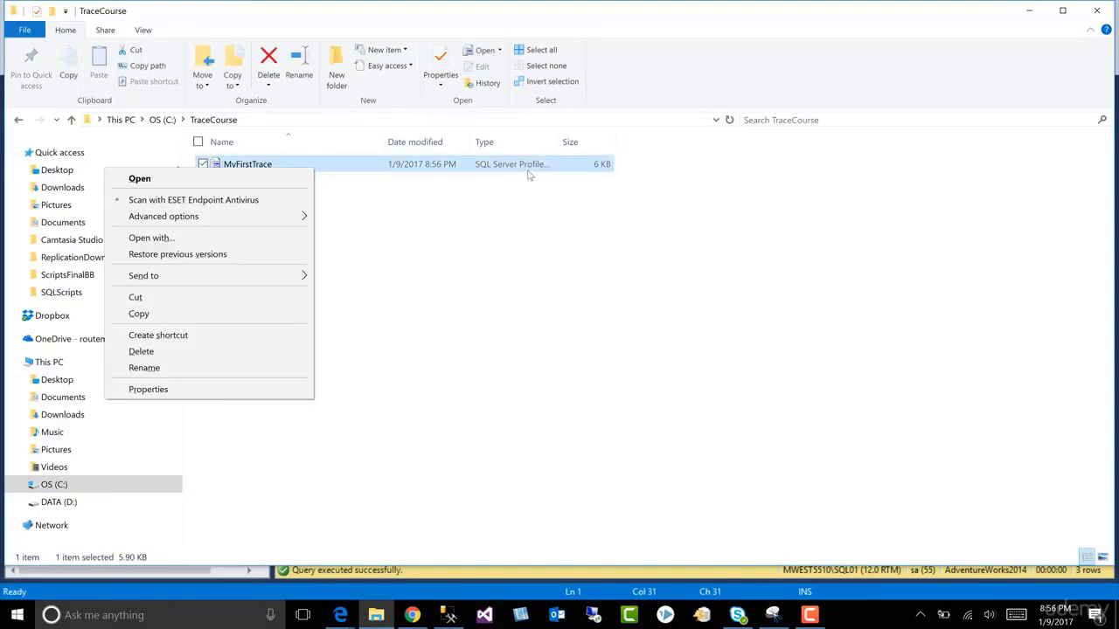
pyautogui.click(253, 391)
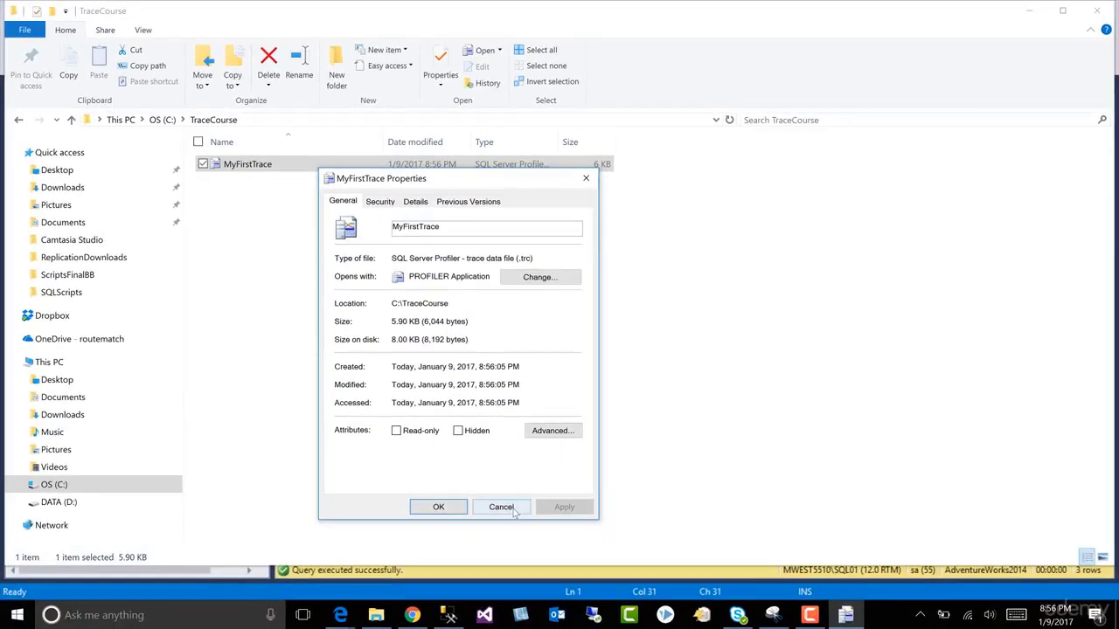
pyautogui.click(492, 504)
pyautogui.click(572, 381)
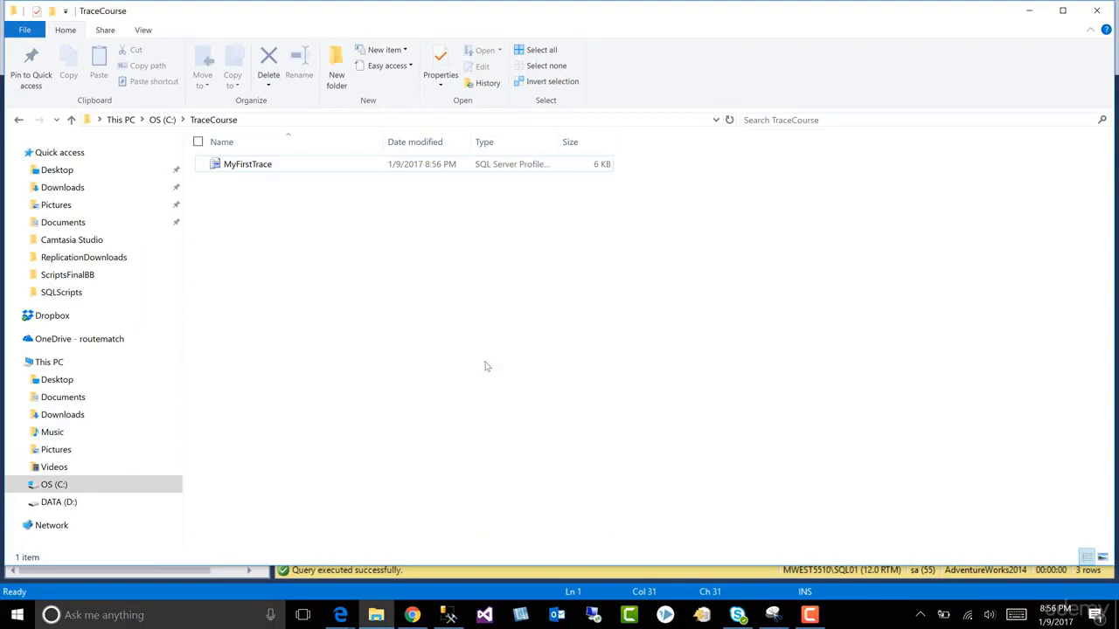
# - Open the MyFirstTrace .trc file from C:\TraceCourse in SQL Server Profiler
pyautogui.doubleClick(358, 173)
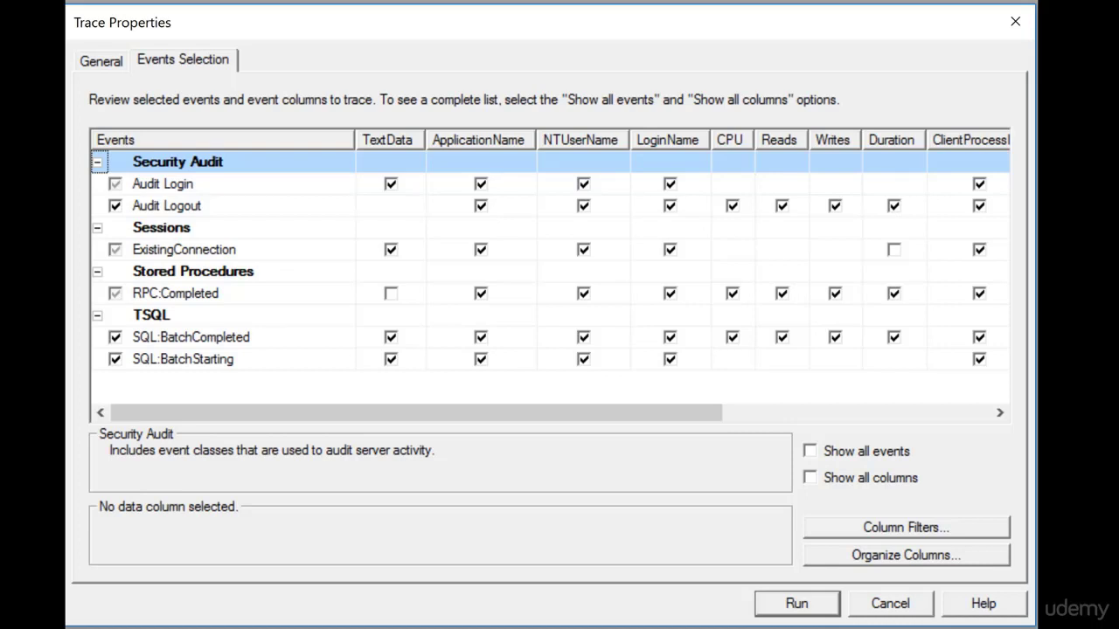
# - Look over the Standard template's checked events and columns, such as Audit Login and SQL:BatchCompleted
pyautogui.moveTo(155, 428)
pyautogui.mouseDown()
pyautogui.moveTo(57, 267)
pyautogui.moveTo(210, 237)
pyautogui.mouseUp()
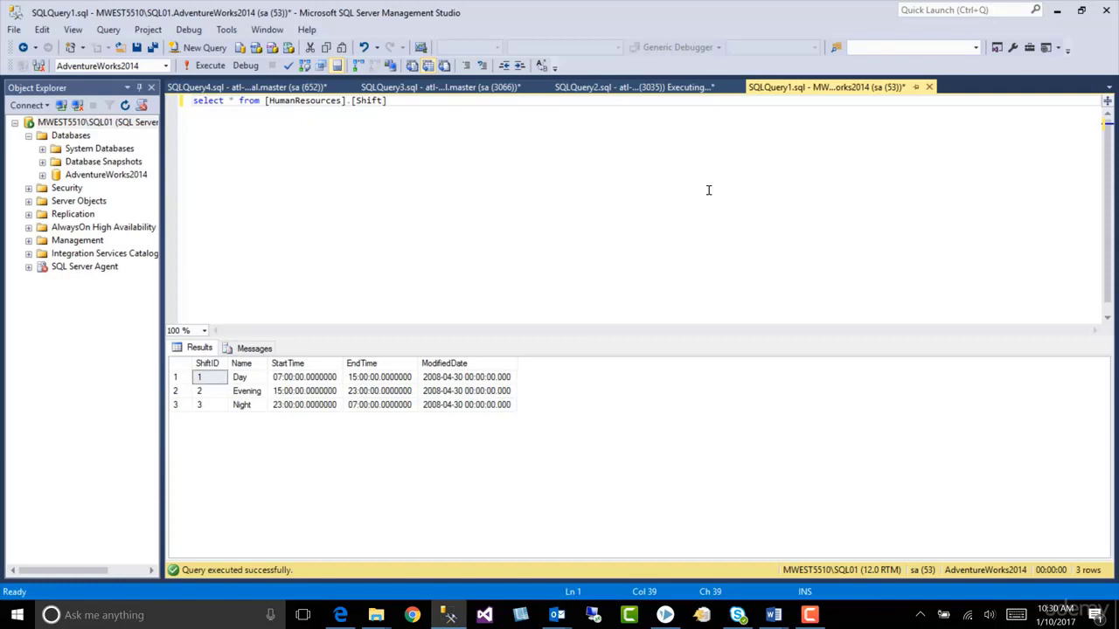
# - Launch SQL Server Profiler from the Tools menu in Management Studio
pyautogui.click(227, 29)
pyautogui.press('Escape')
pyautogui.click(226, 29)
pyautogui.click(79, 42)
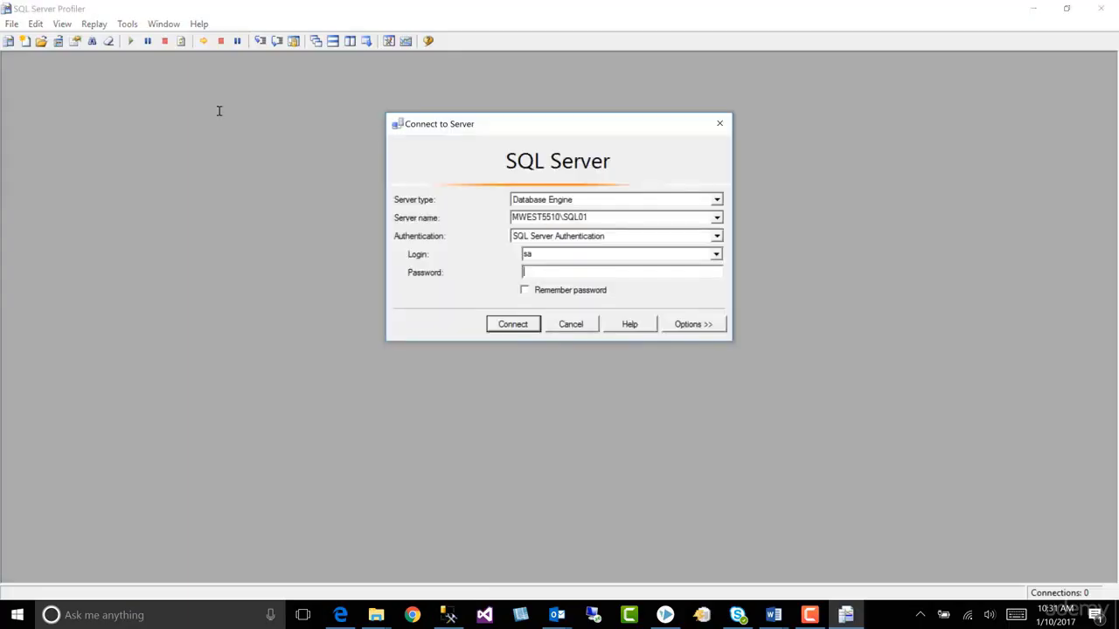
# - Connect to MWEST5510\SQL01 with a remembered password and show the trace's Events Selection
pyautogui.write('*********')
pyautogui.click(555, 294)
pyautogui.click(535, 325)
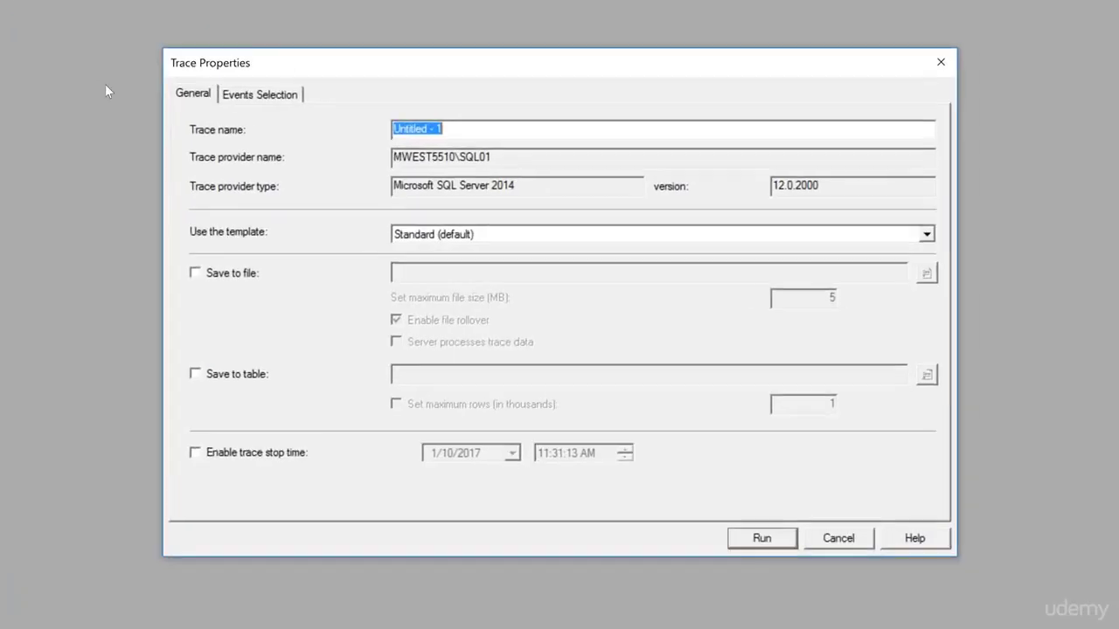
pyautogui.click(267, 83)
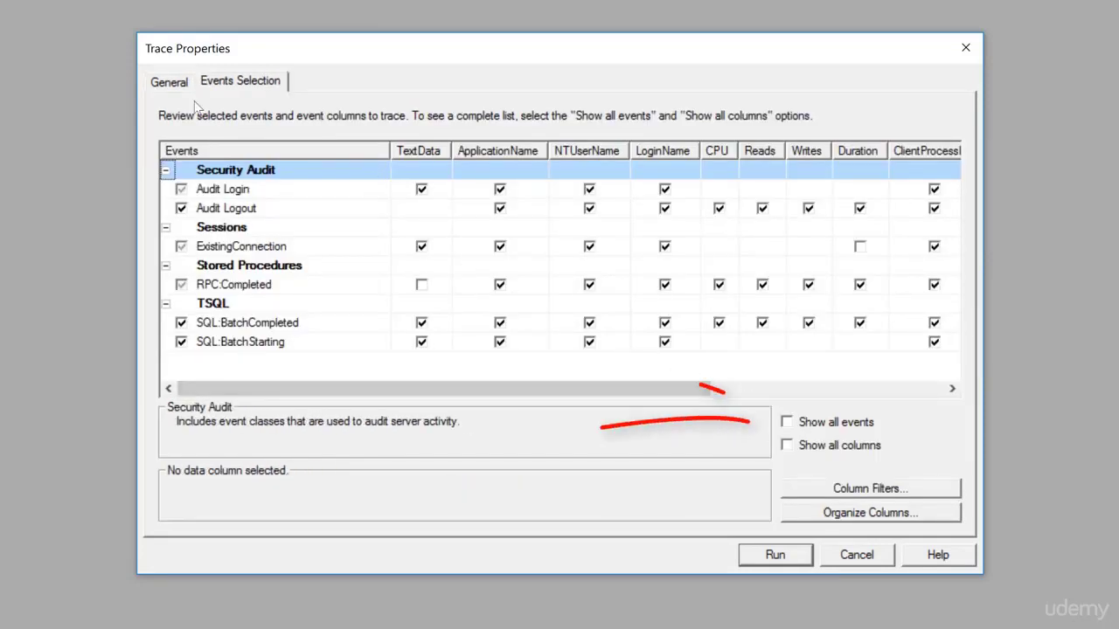
# - Add SQL:StmtCompleted and SQL:StmtRecompile events, with LoginName unticked for SQL:StmtRecompile
pyautogui.click(812, 423)
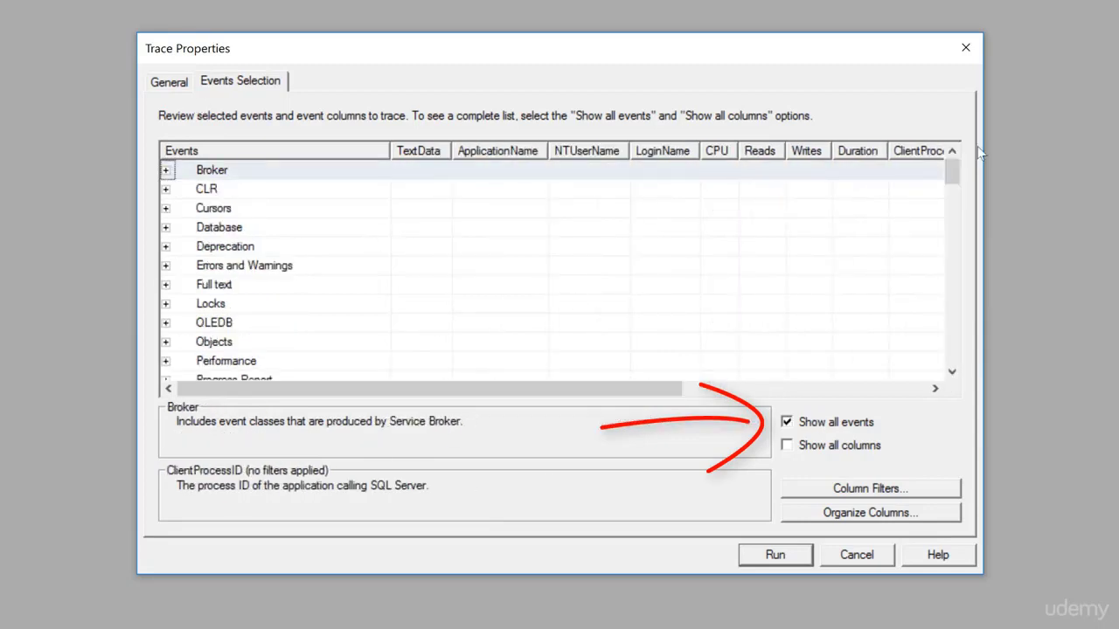
pyautogui.moveTo(962, 172); pyautogui.dragTo(971, 352)
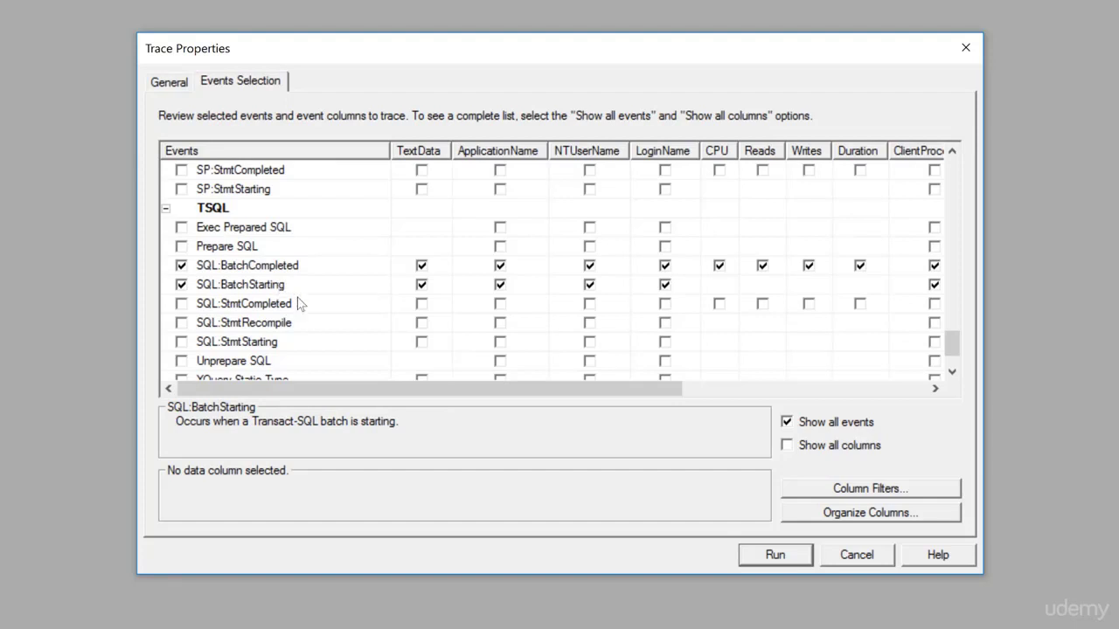
pyautogui.click(192, 306)
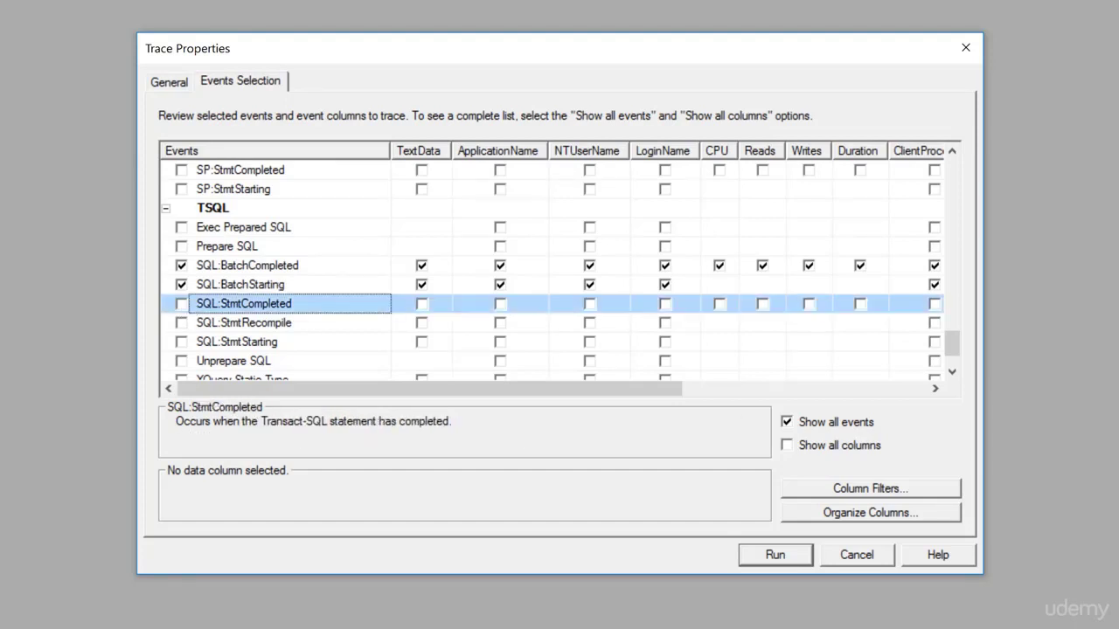
pyautogui.click(182, 322)
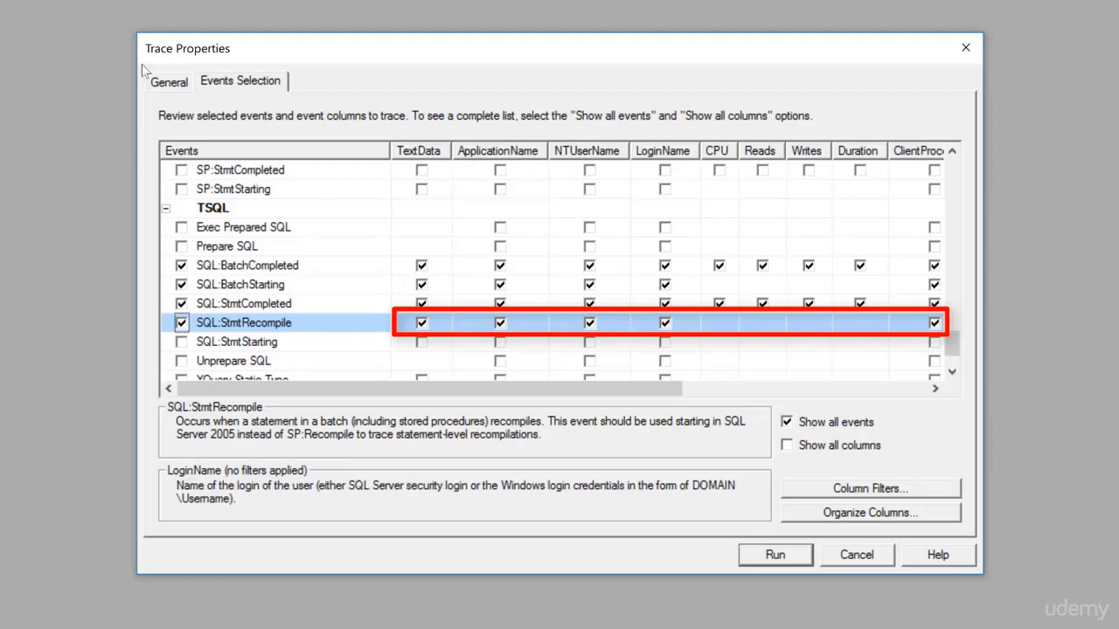
pyautogui.click(664, 324)
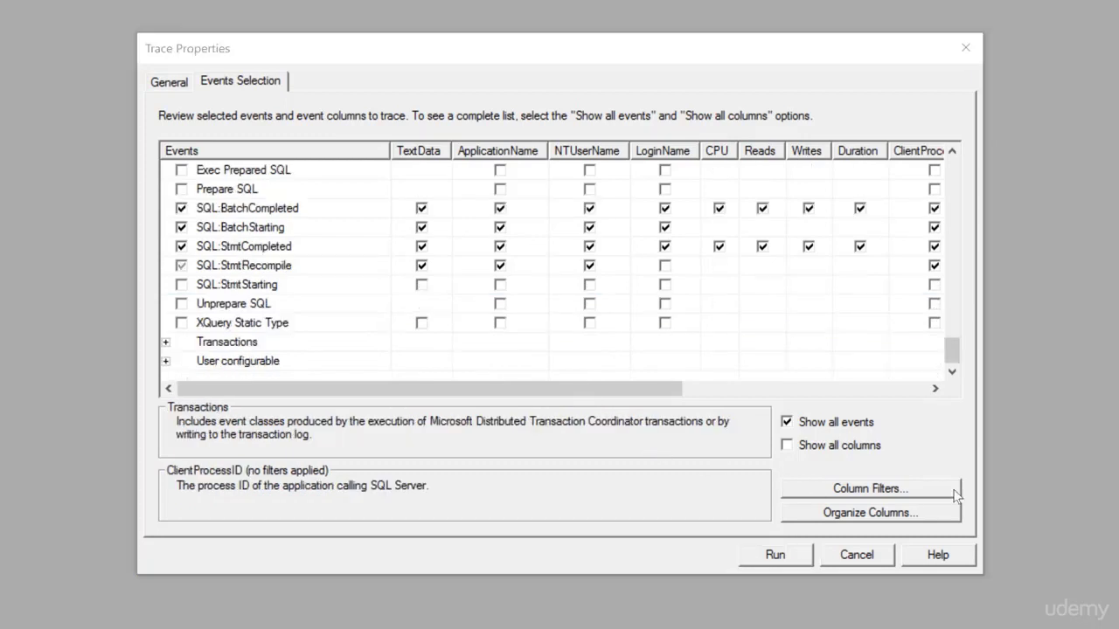
# - Browse the Duration, NTUserName and BinaryData column filters, then cancel without changes
pyautogui.click(946, 490)
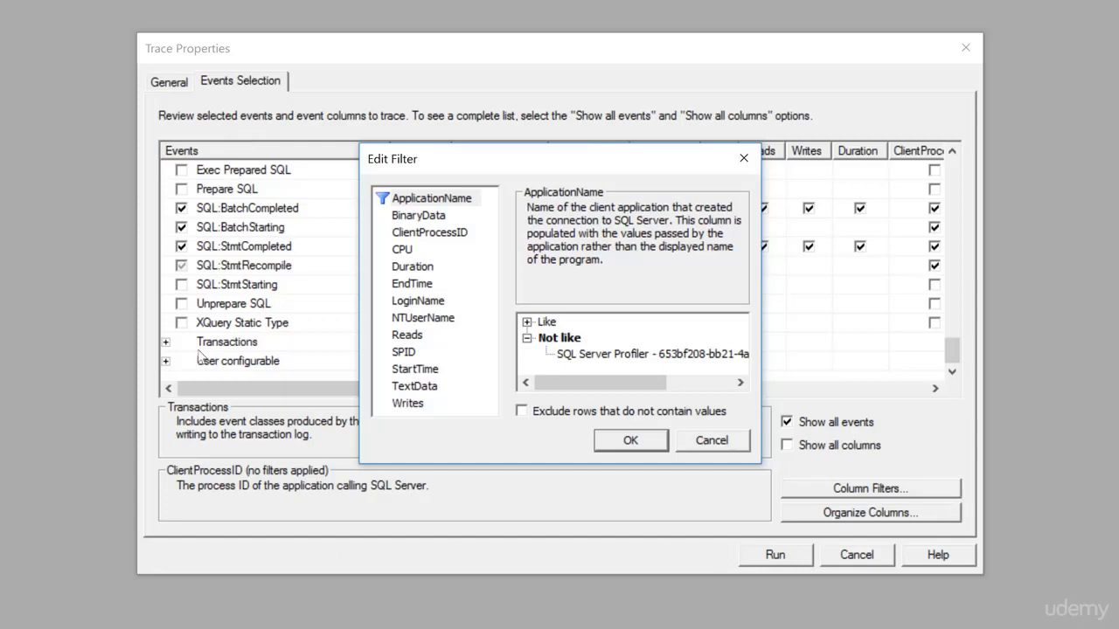
pyautogui.click(402, 269)
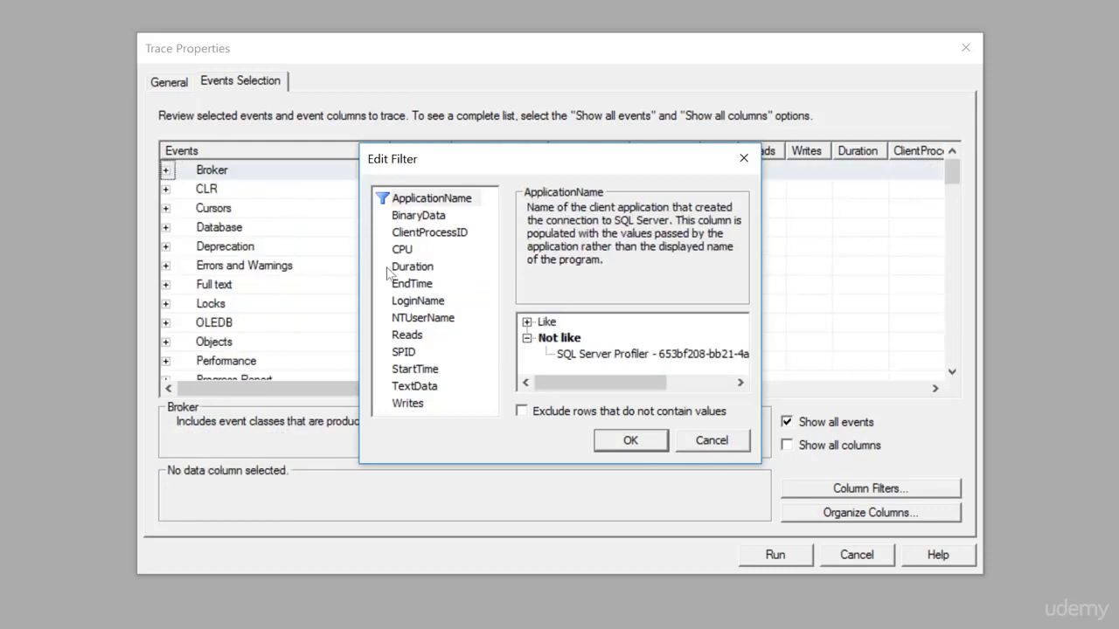
pyautogui.click(398, 270)
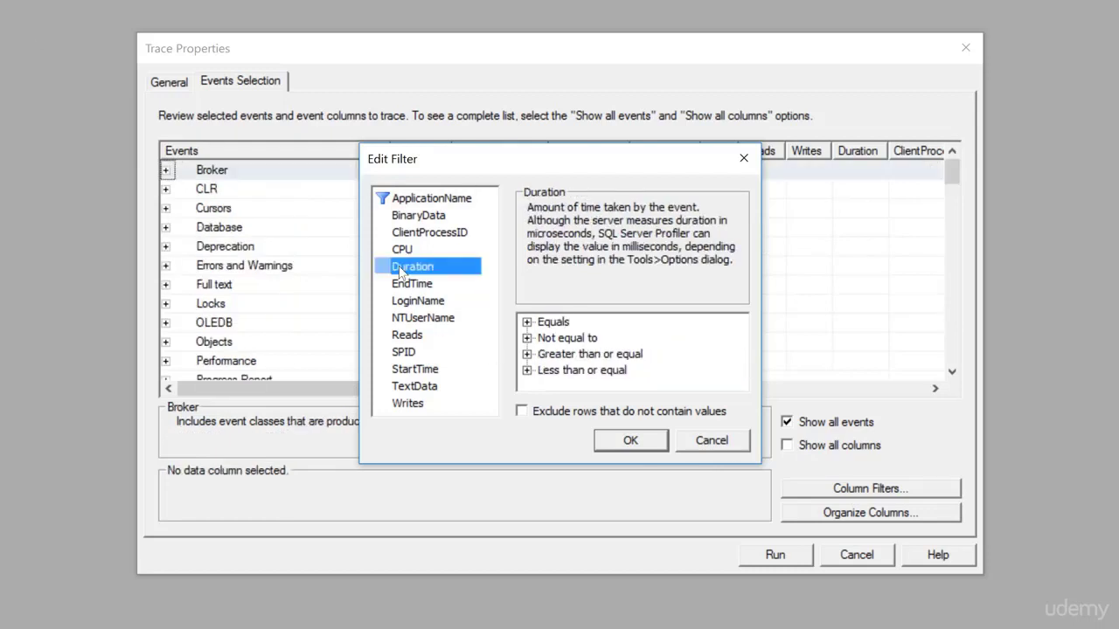
pyautogui.click(424, 320)
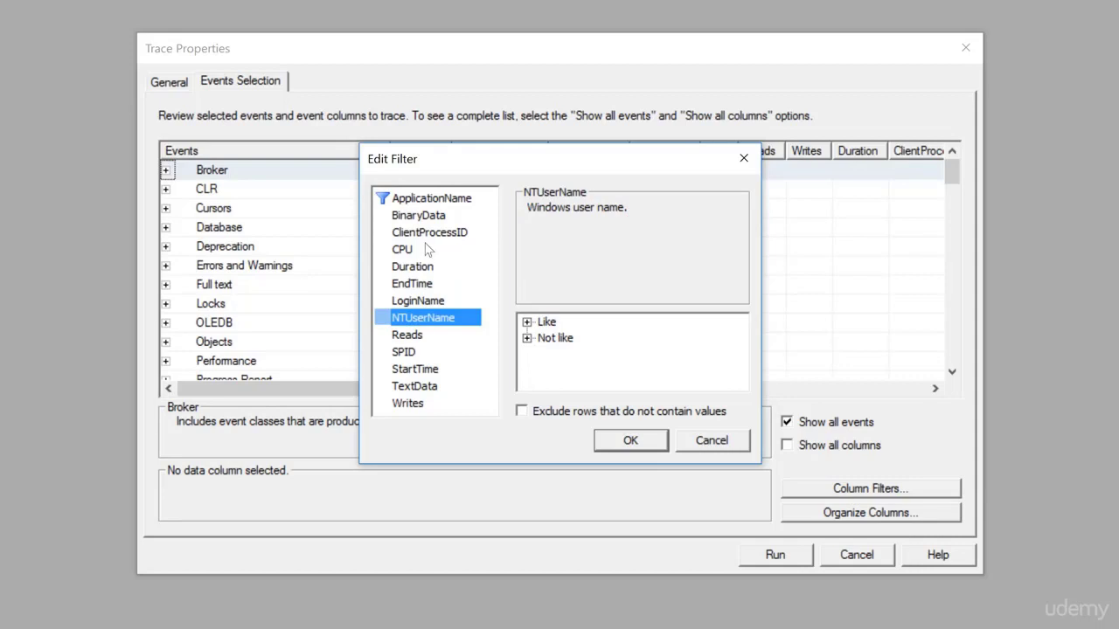
pyautogui.click(424, 219)
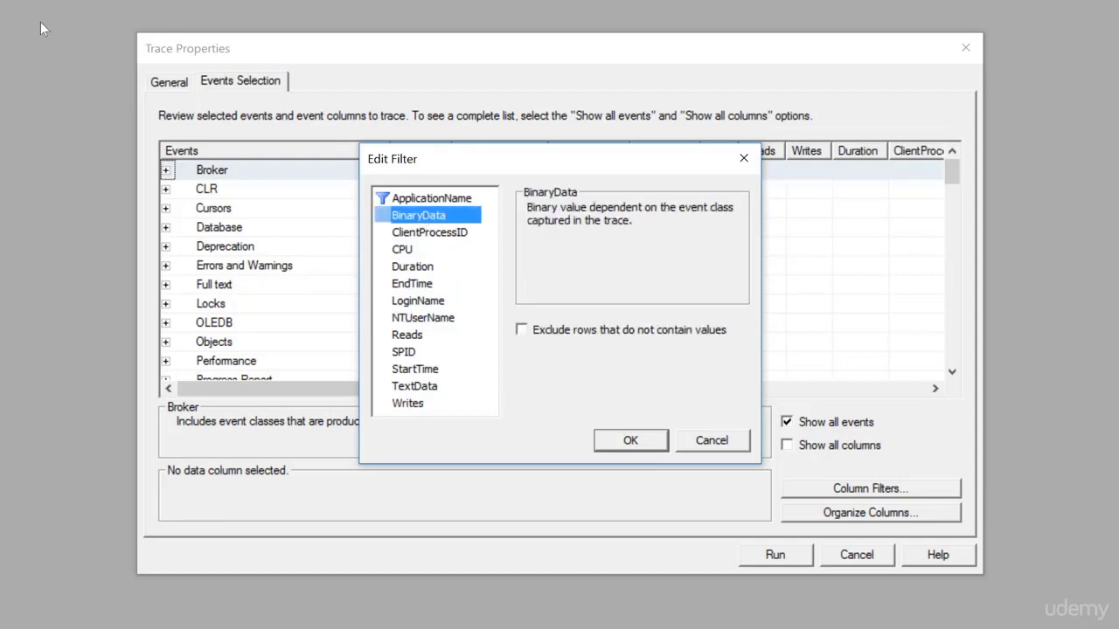
pyautogui.click(710, 440)
# - Show all columns and filter the trace to DatabaseName Like AdventureWorks2014
pyautogui.click(787, 445)
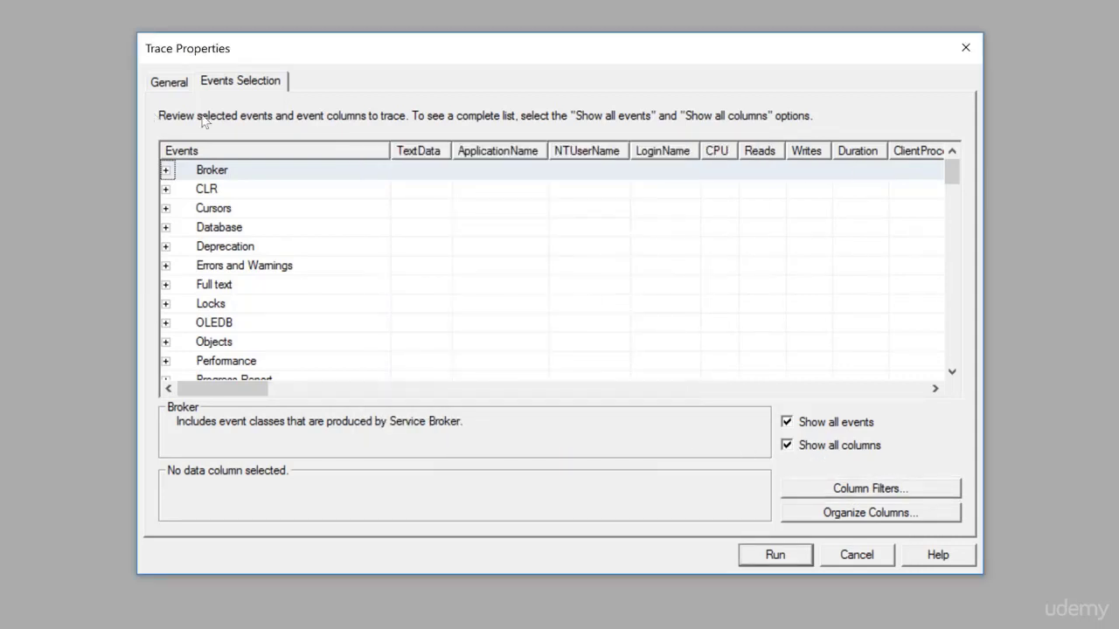
pyautogui.click(843, 491)
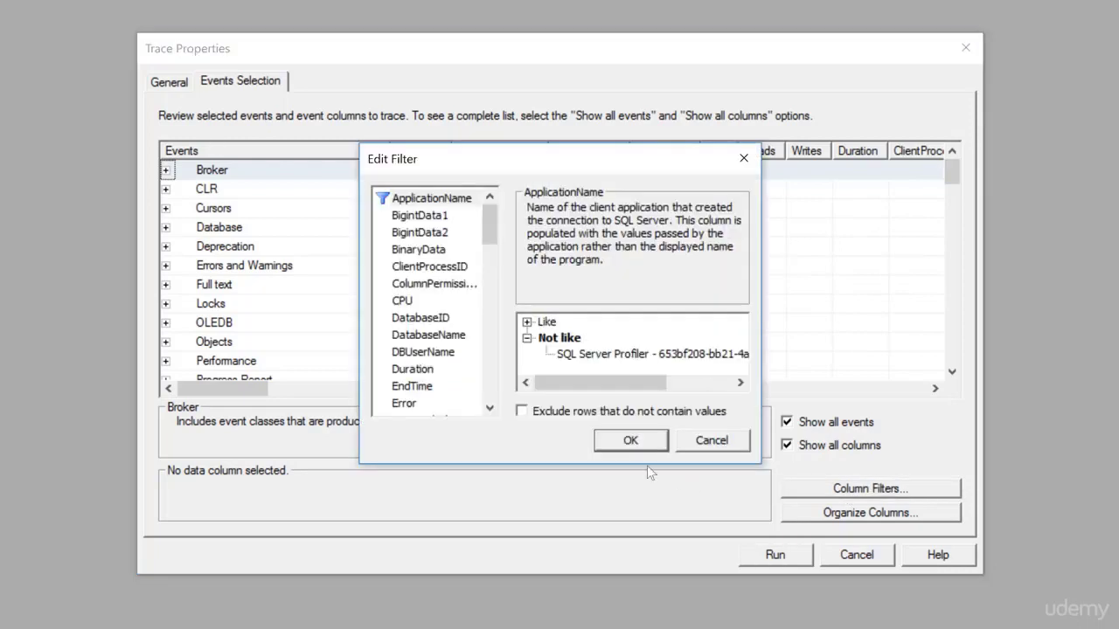
pyautogui.scroll(-1, 496, 242)
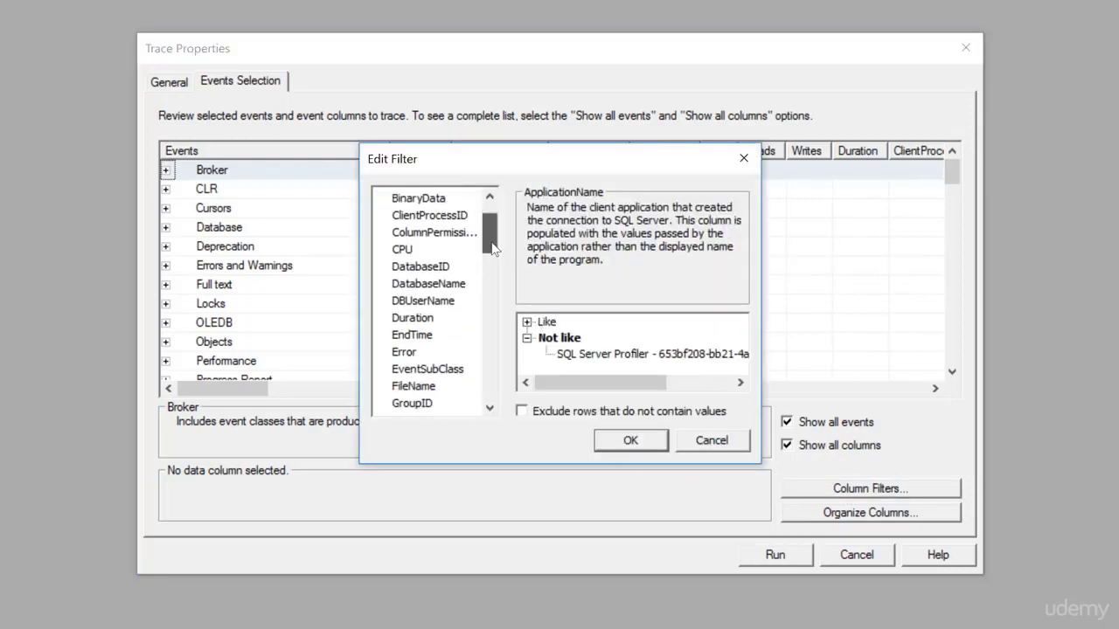
pyautogui.click(470, 283)
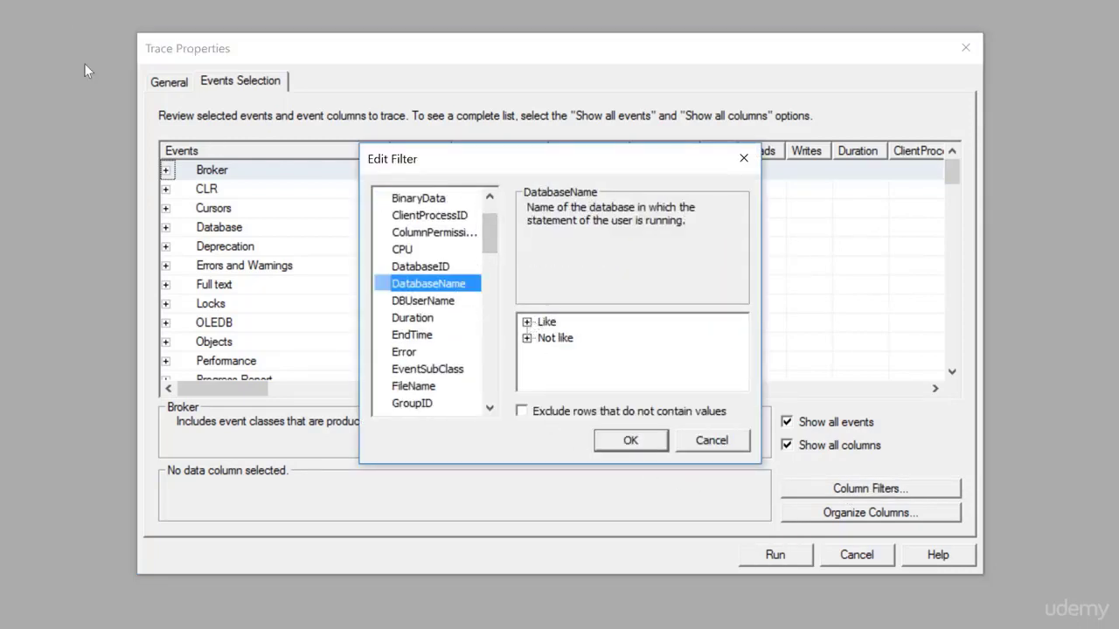
pyautogui.click(527, 322)
pyautogui.click(526, 323)
pyautogui.write('Adventu')
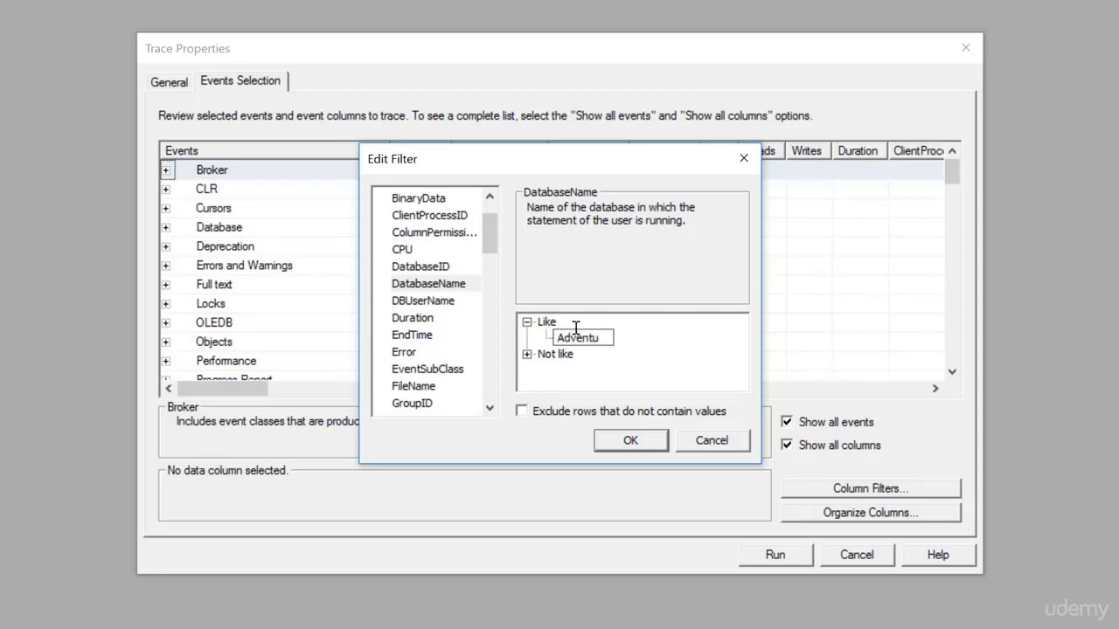
pyautogui.write('reWorks2014')
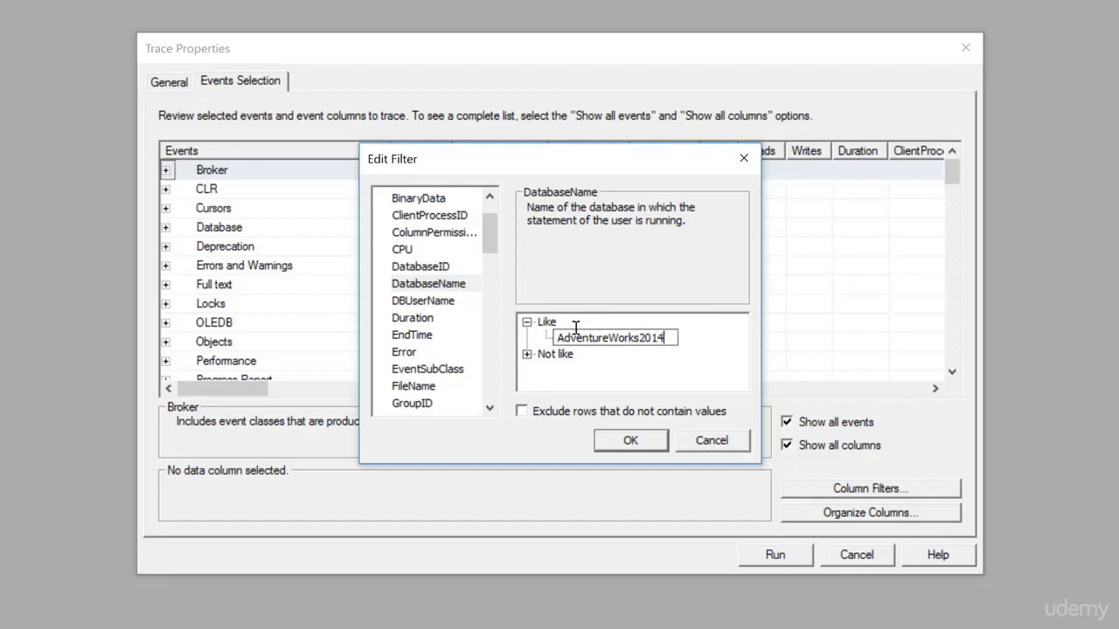
pyautogui.press('Return')
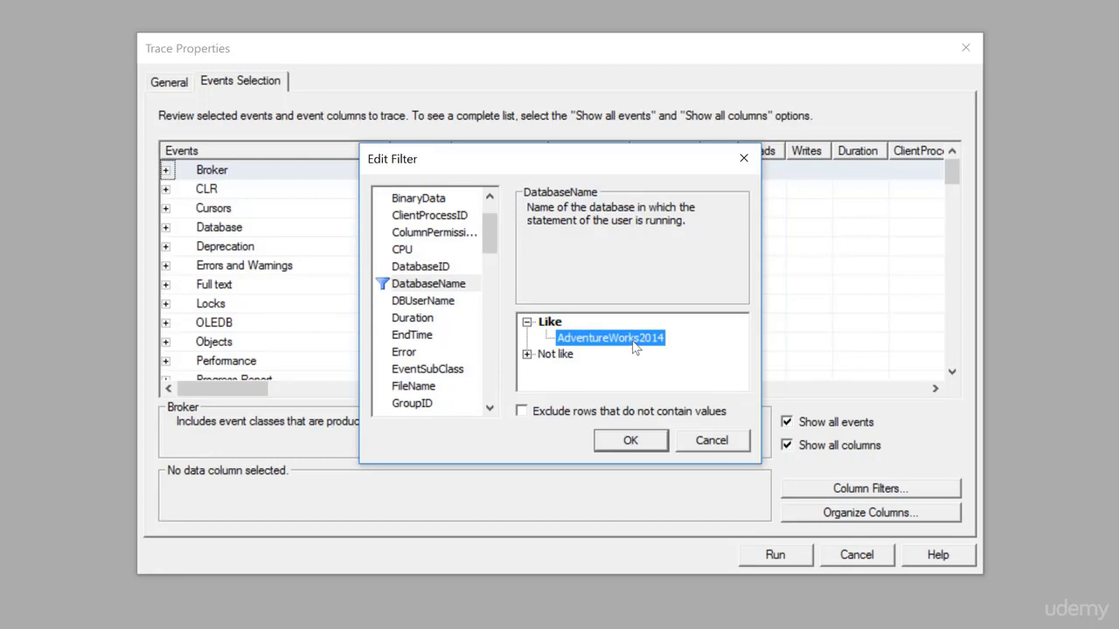
pyautogui.click(641, 443)
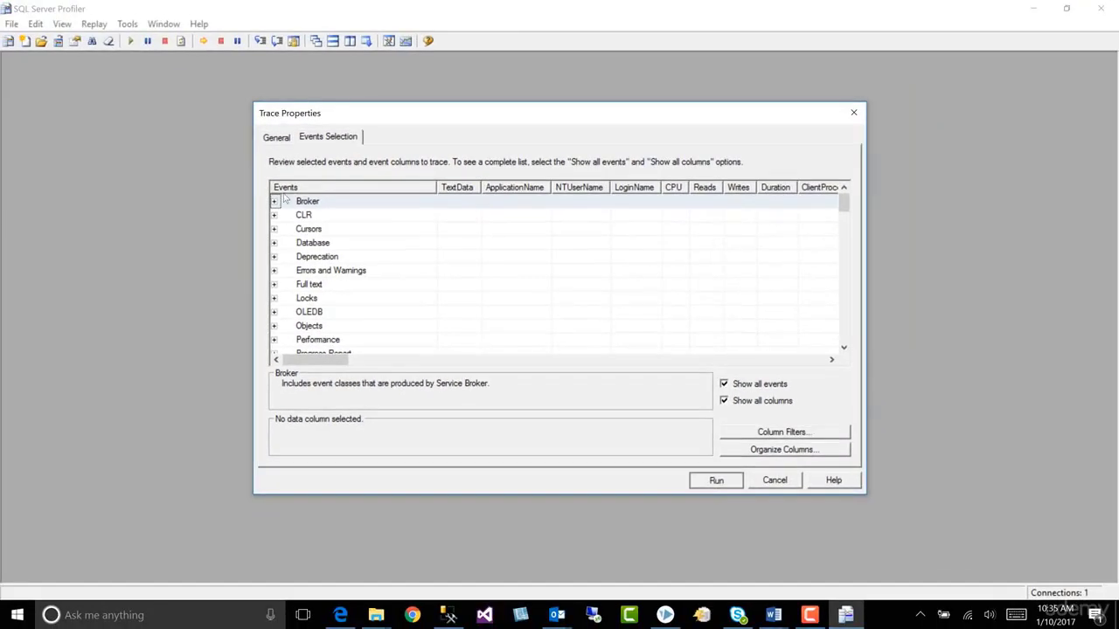
# - Run the trace, then select the top 1000 rows of distribution's dbo.UIProperties in SSMS
pyautogui.click(744, 522)
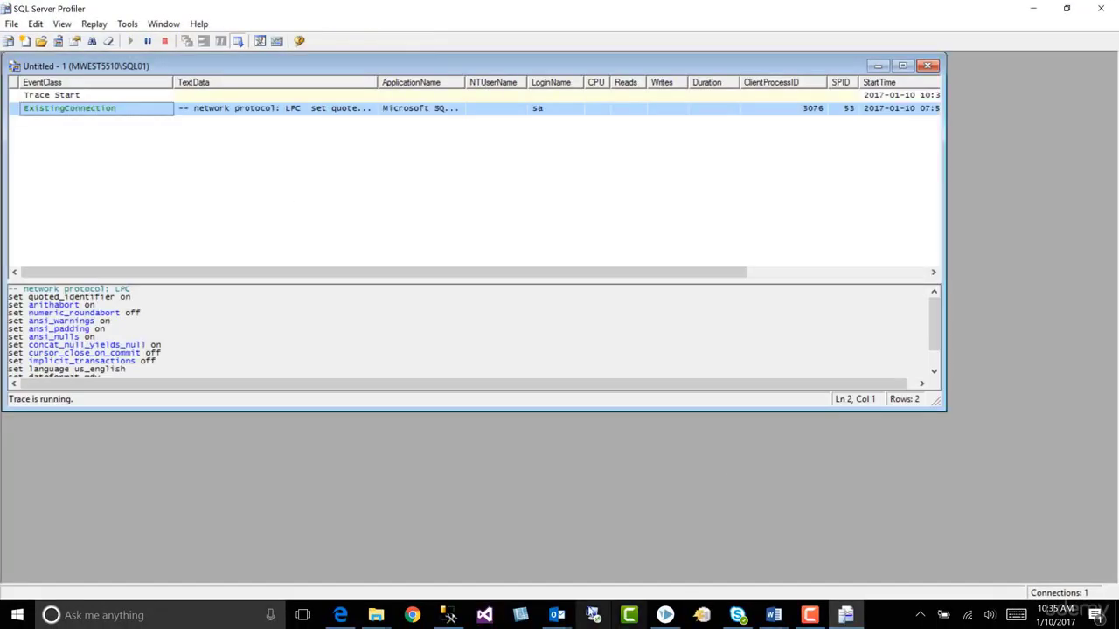
pyautogui.click(448, 615)
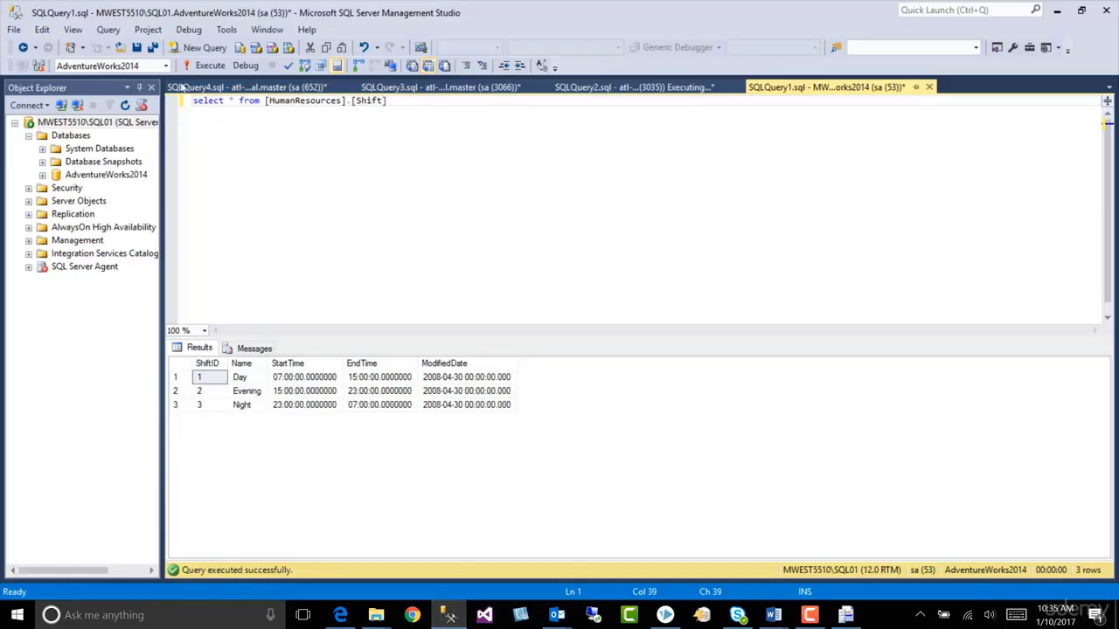
pyautogui.click(42, 149)
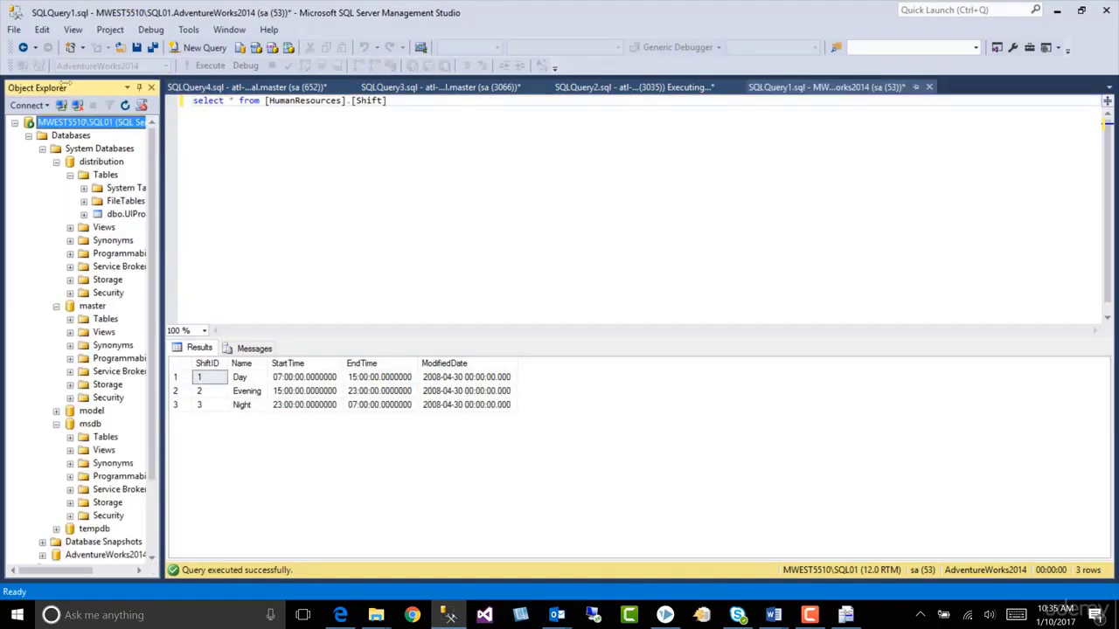
pyautogui.click(224, 207)
pyautogui.moveTo(170, 201); pyautogui.dragTo(255, 203)
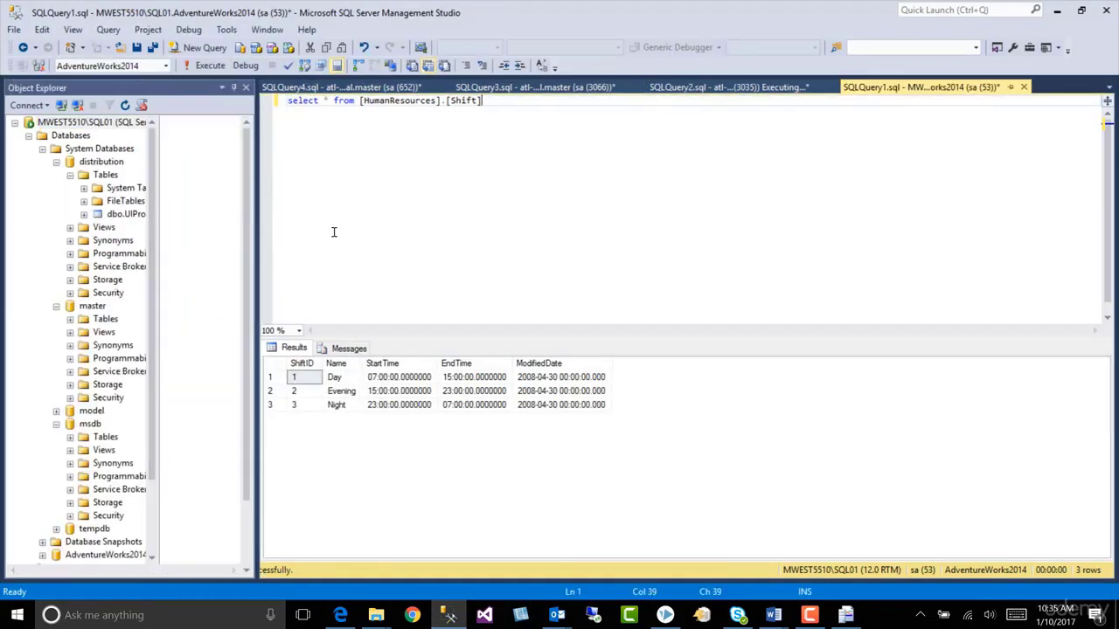
pyautogui.rightClick(162, 217)
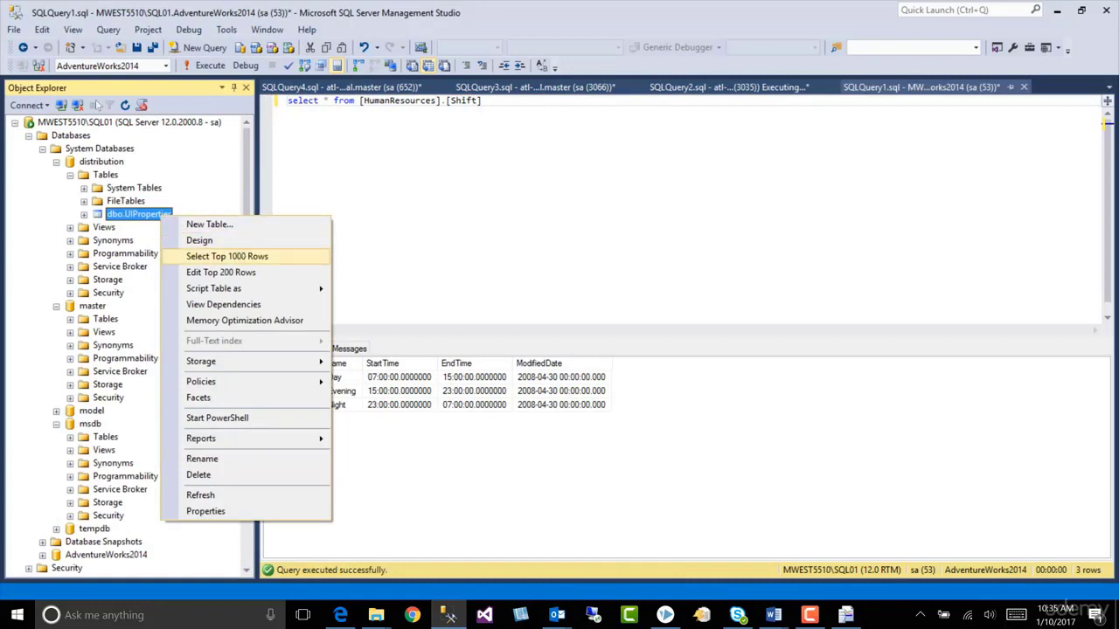
pyautogui.click(227, 256)
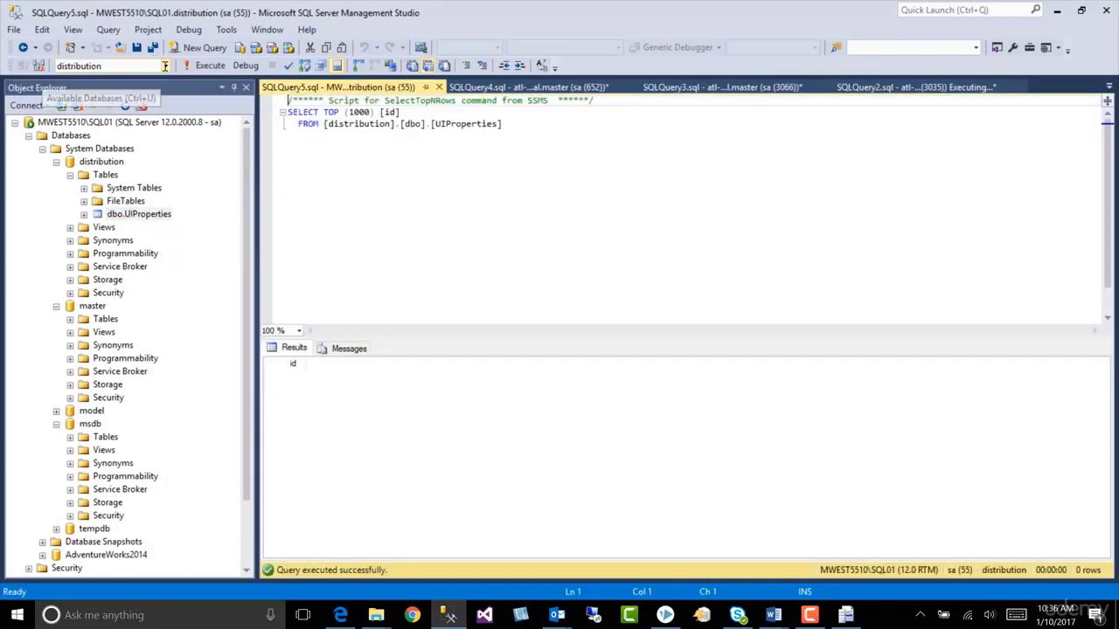
# - Inspect the captured Audit Login and SQL:BatchCompleted events, then close the trace window
pyautogui.click(846, 615)
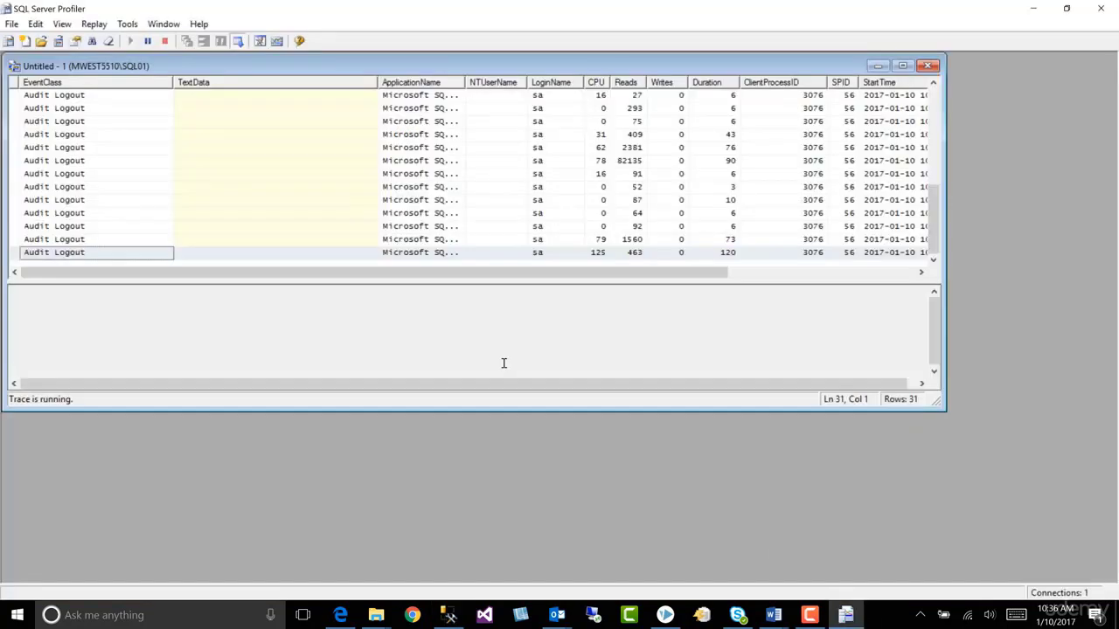
pyautogui.scroll(3, 488, 230)
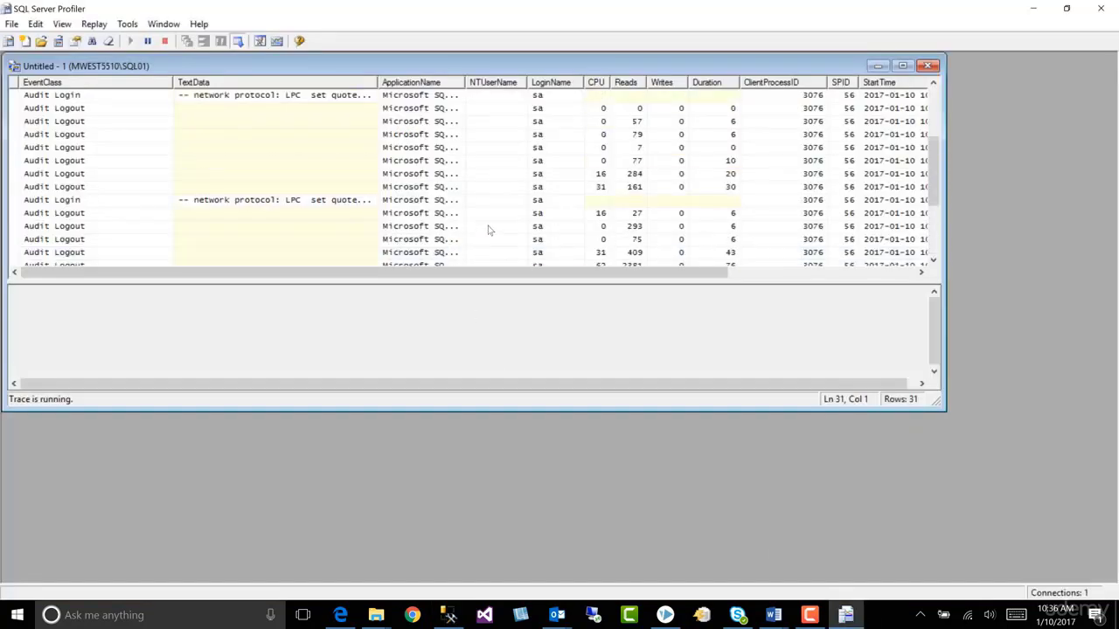
pyautogui.scroll(3, 488, 231)
pyautogui.click(376, 200)
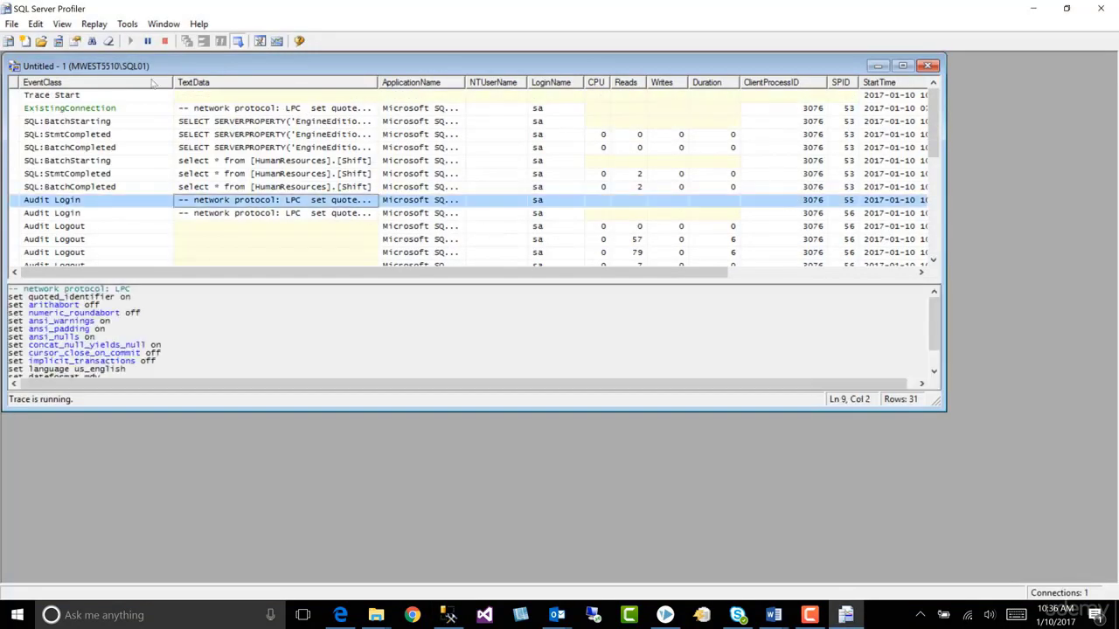
pyautogui.press('Up')
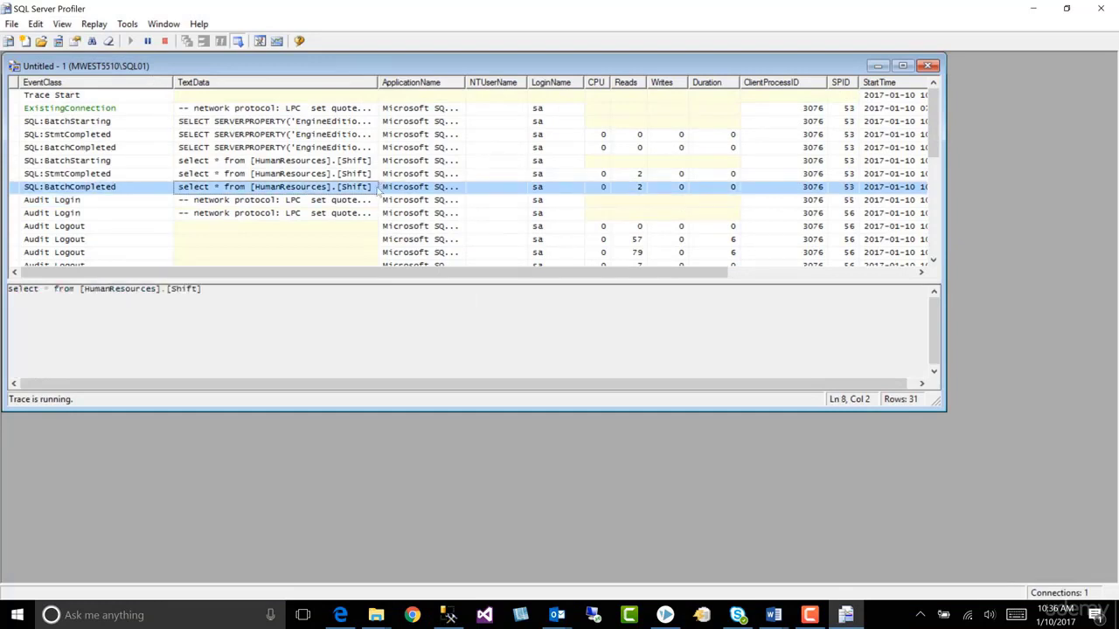
pyautogui.scroll(-5, 379, 183)
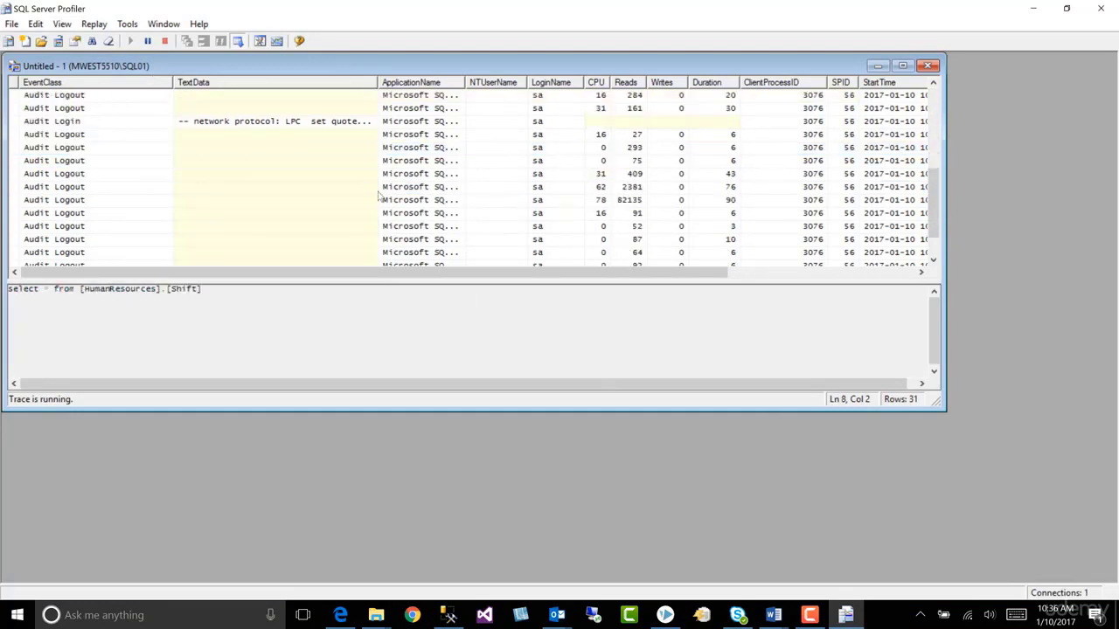
pyautogui.scroll(6, 380, 200)
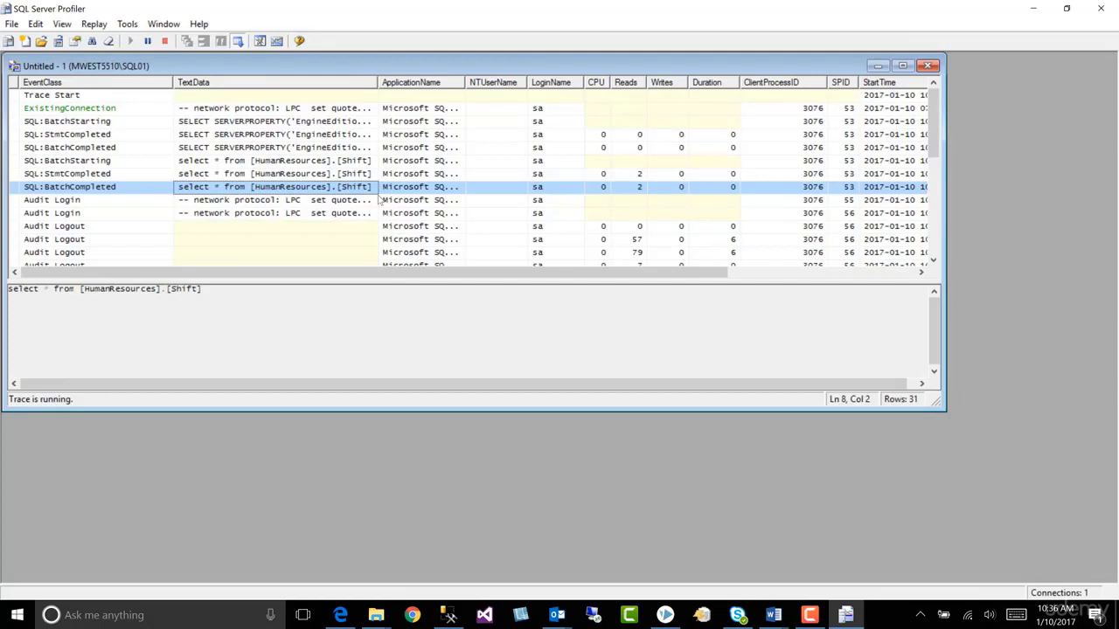
pyautogui.click(752, 273)
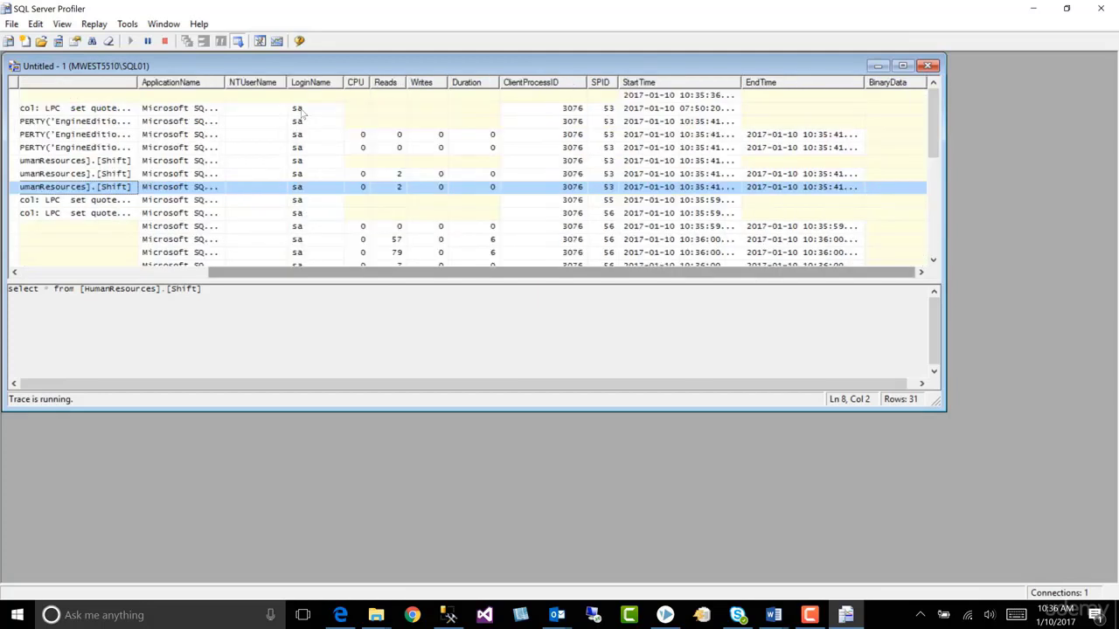
pyautogui.moveTo(745, 274); pyautogui.dragTo(485, 278)
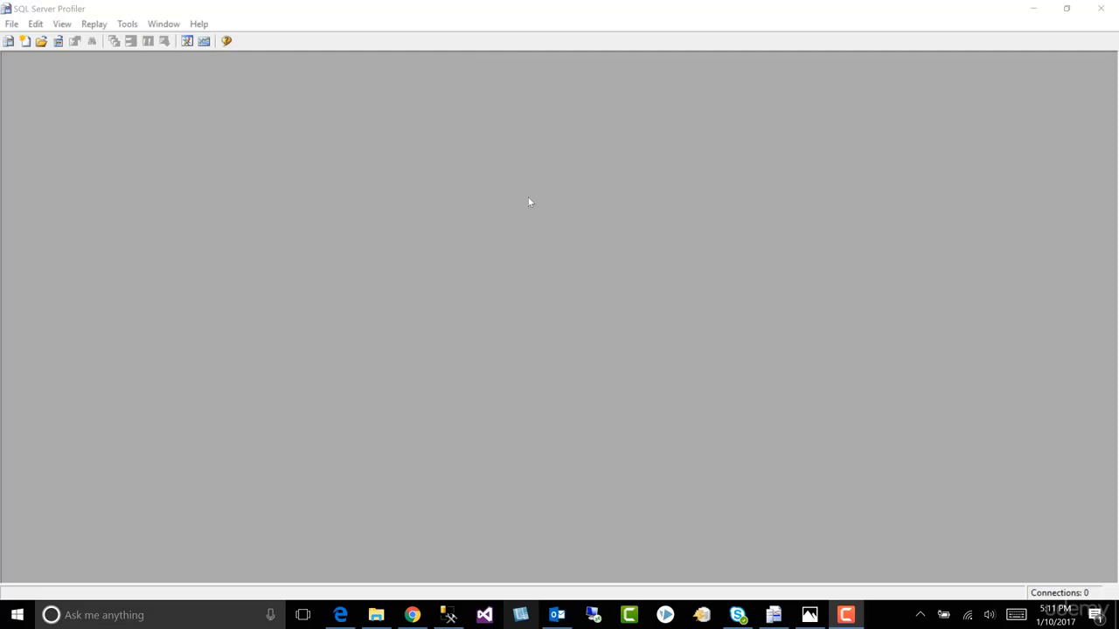
# - Connect a new trace to MWEST5510\SQL01 using the sa login and its password
pyautogui.click(8, 42)
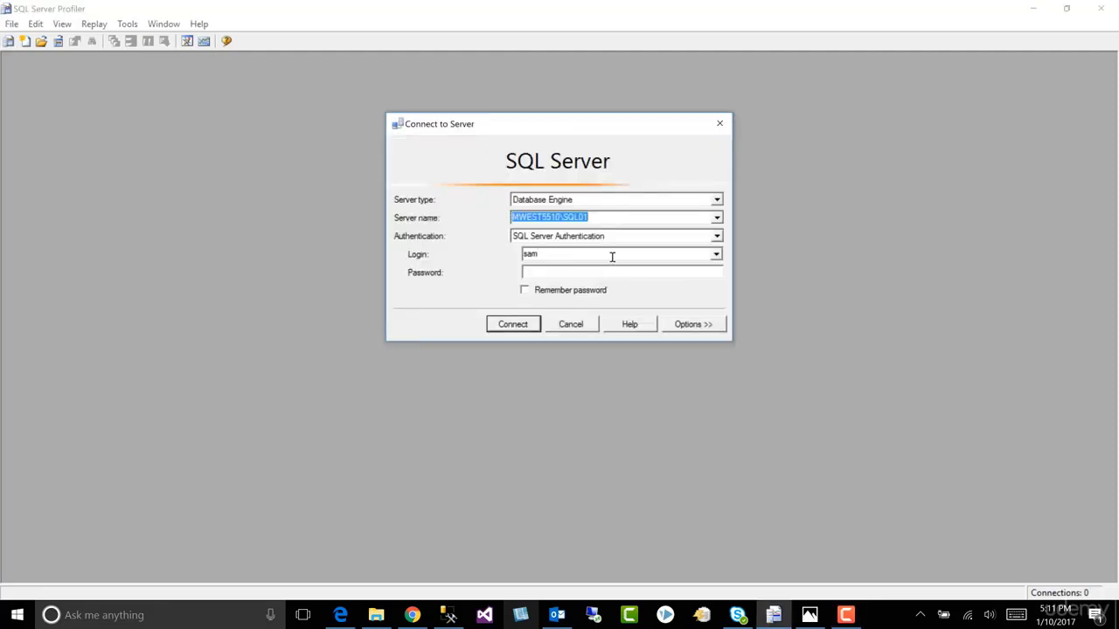
pyautogui.click(612, 254)
pyautogui.click(715, 254)
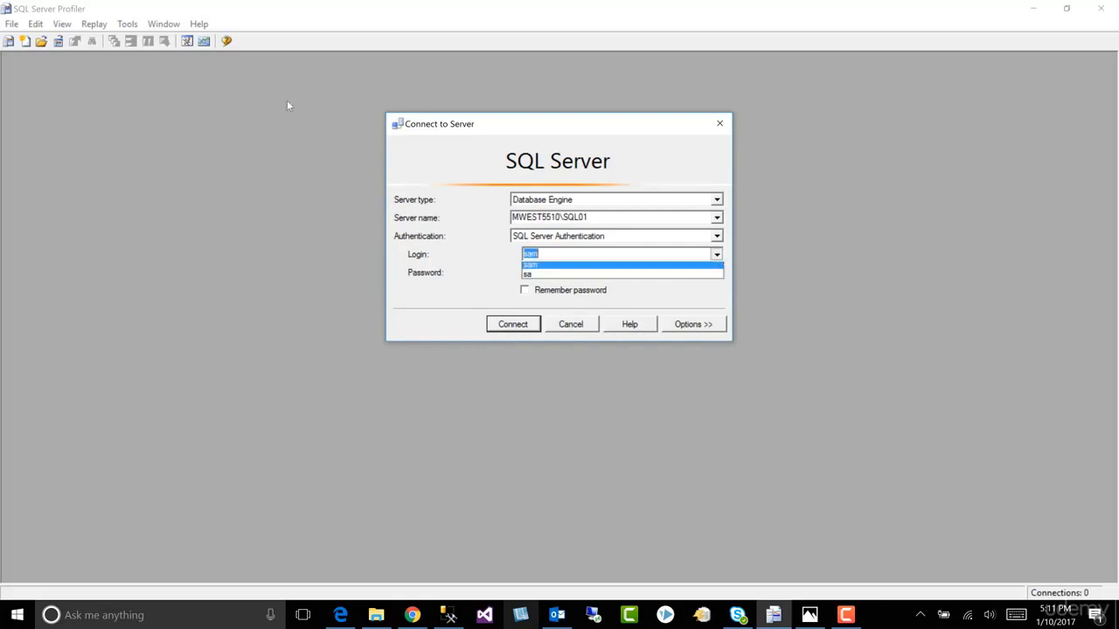
pyautogui.click(584, 276)
pyautogui.click(582, 276)
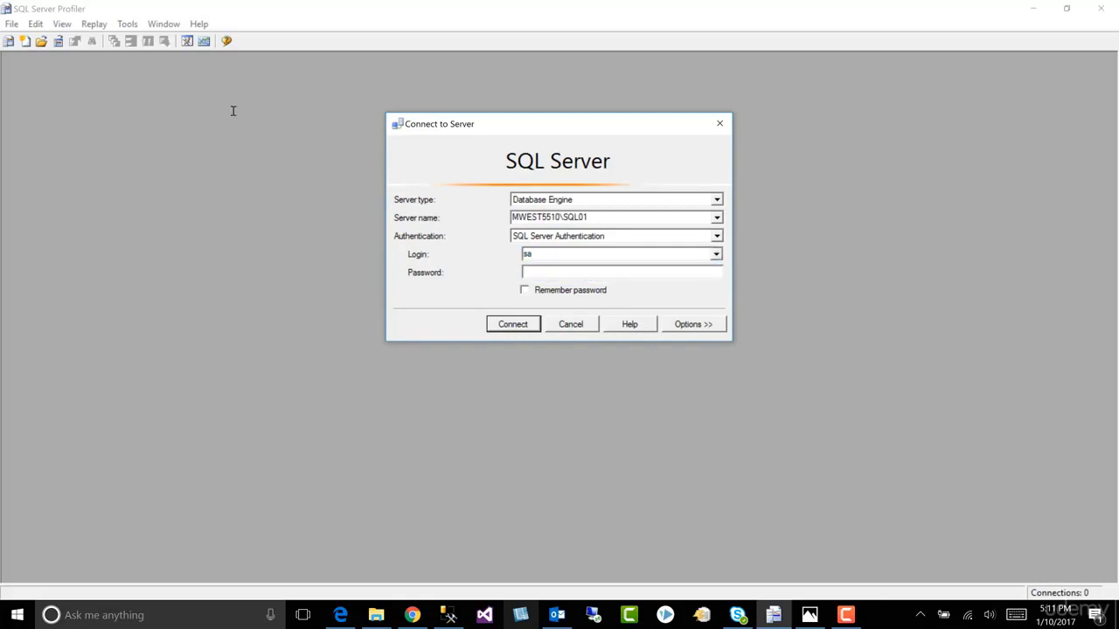
pyautogui.write('********')
pyautogui.press('Return')
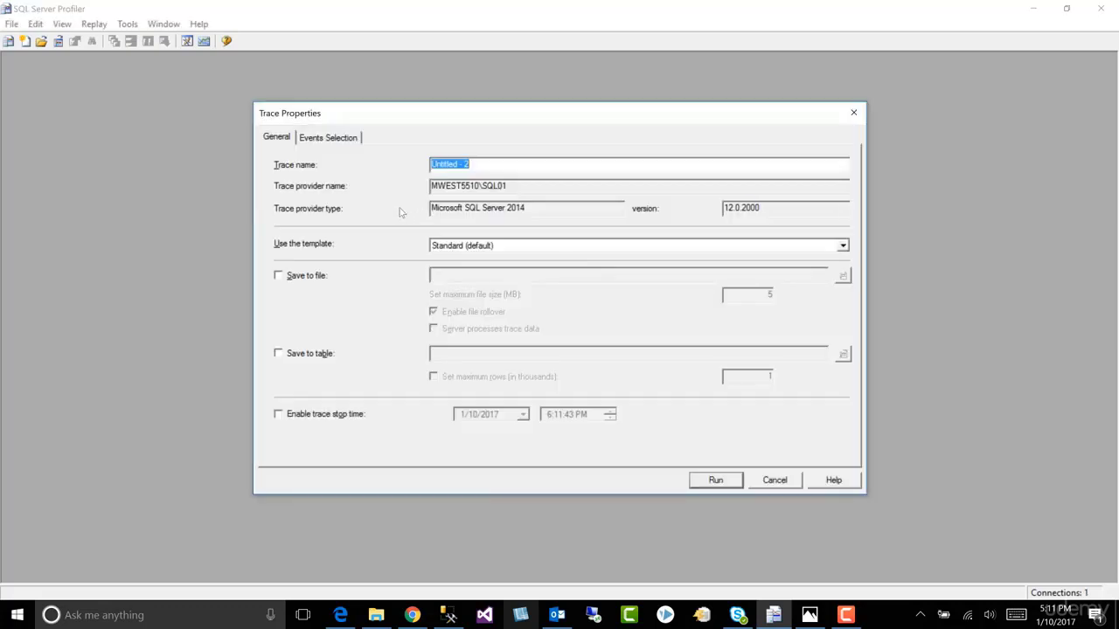
# - In Organize Columns, move Duration up four places into Groups, ahead of TextData and ApplicationName
pyautogui.click(352, 138)
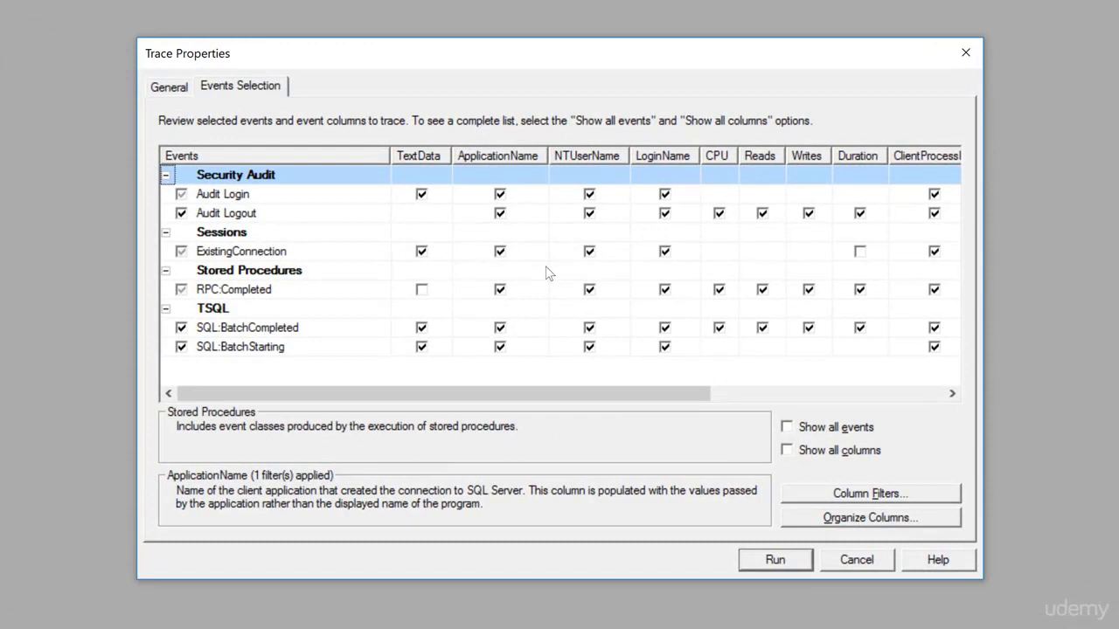
pyautogui.click(871, 518)
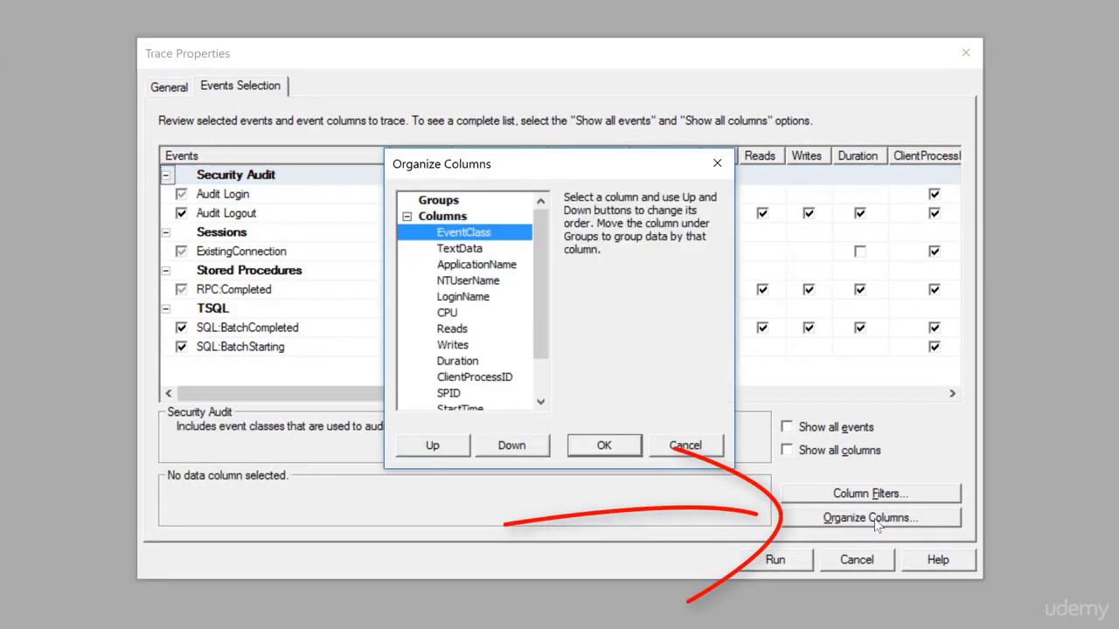
pyautogui.click(476, 201)
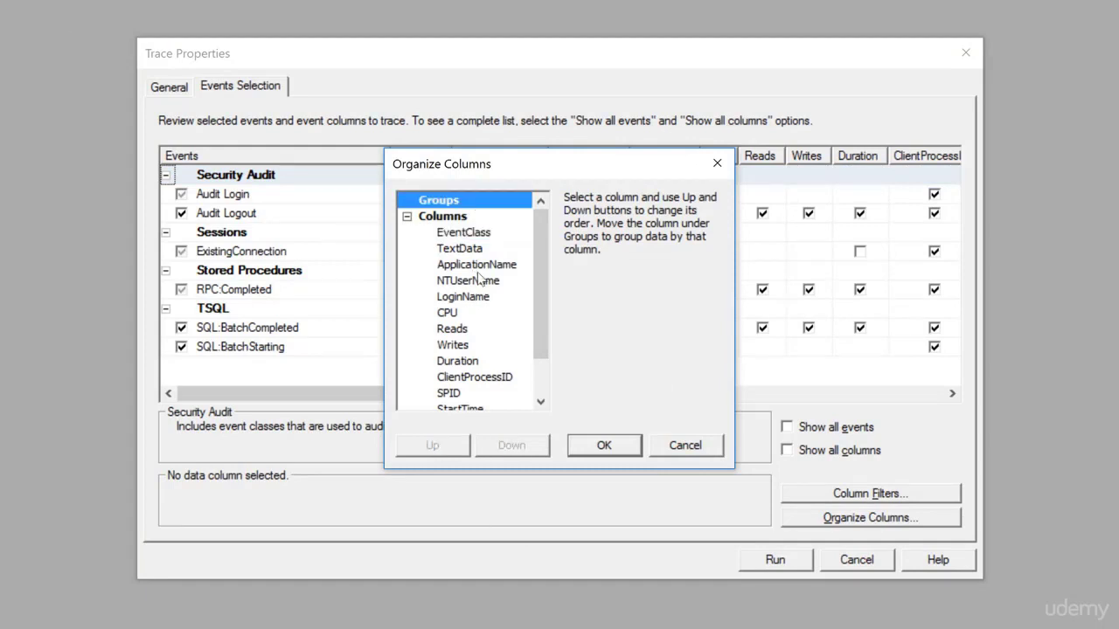
pyautogui.click(479, 364)
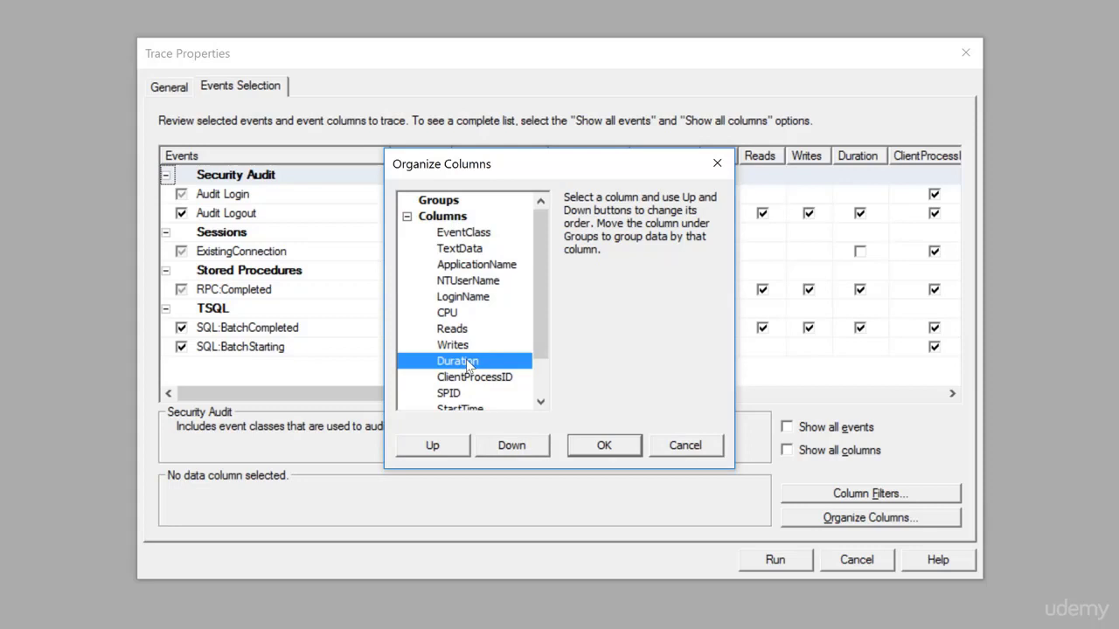
pyautogui.click(433, 446)
pyautogui.click(433, 446)
pyautogui.click(433, 446)
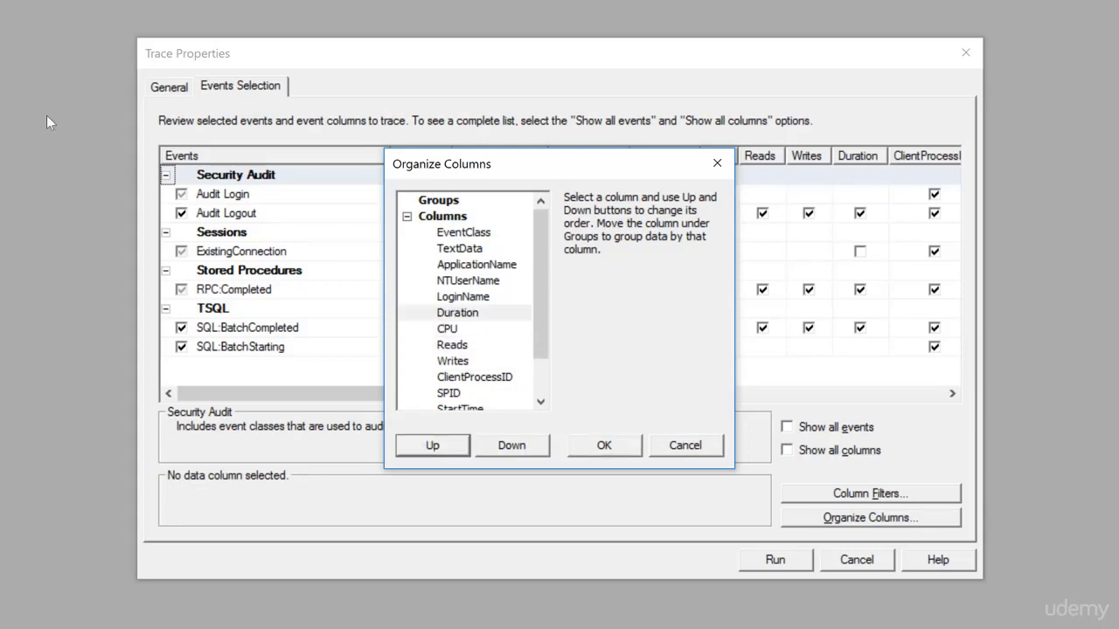
pyautogui.click(433, 445)
pyautogui.click(433, 446)
pyautogui.click(432, 446)
pyautogui.click(432, 446)
pyautogui.click(433, 446)
pyautogui.click(433, 446)
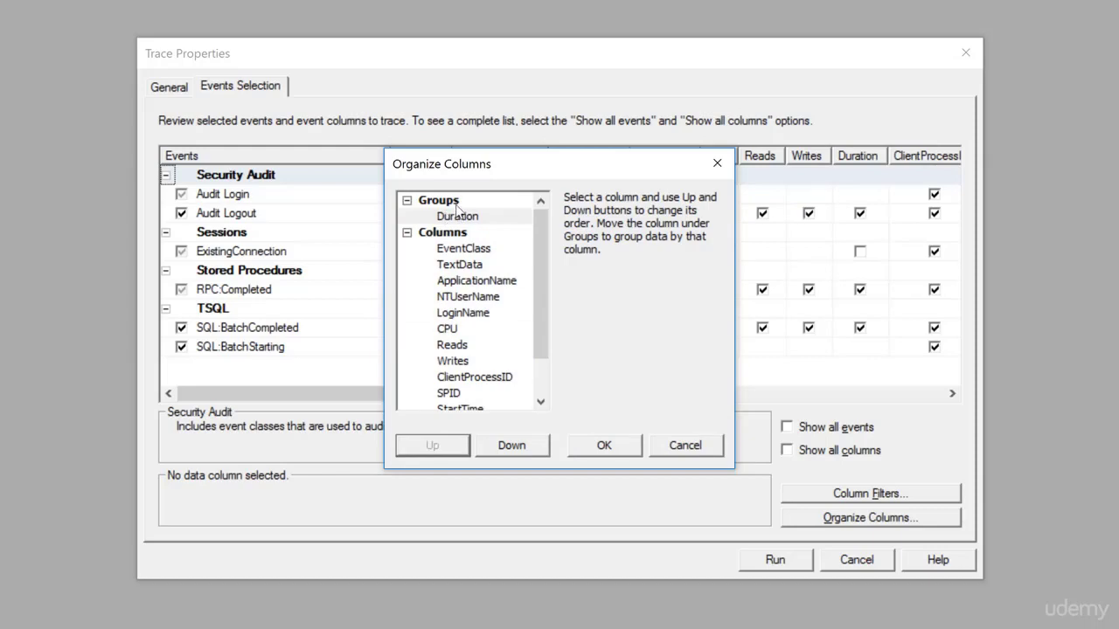
pyautogui.click(637, 445)
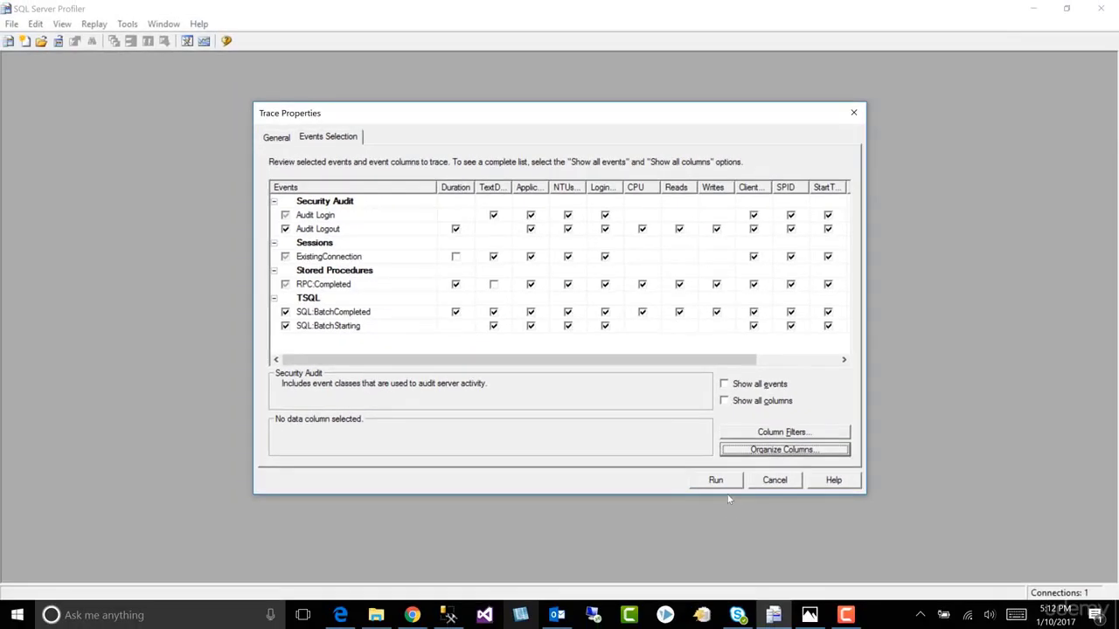
# - Run the configured trace from the Trace Properties dialog
pyautogui.click(775, 558)
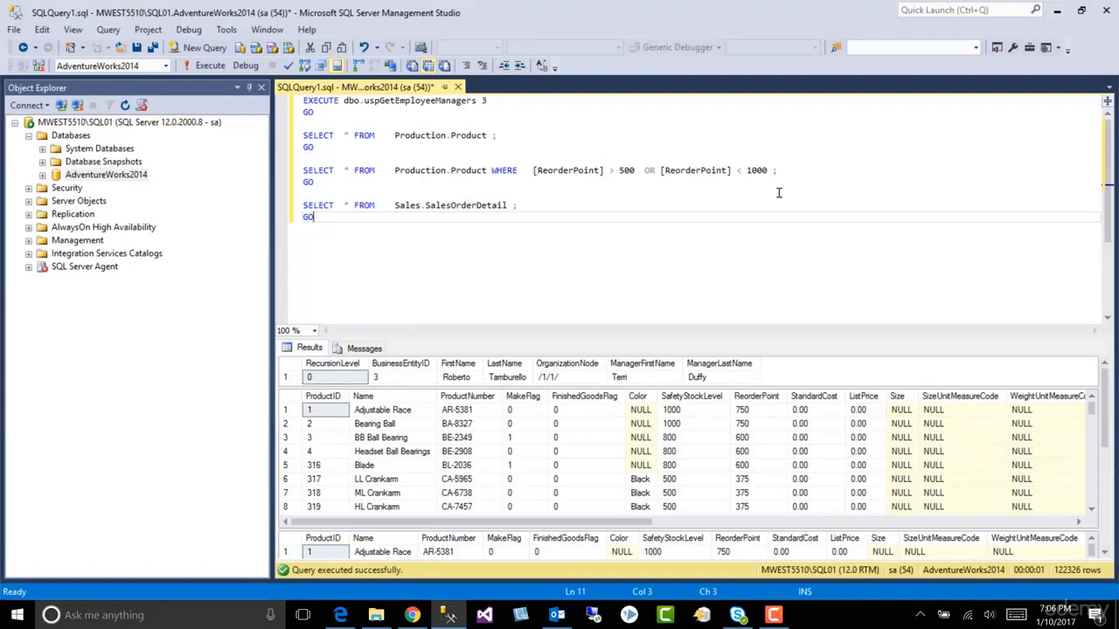
# - Launch SQL Server 2016 Profiler by searching 'profiler' in Windows search
pyautogui.click(190, 618)
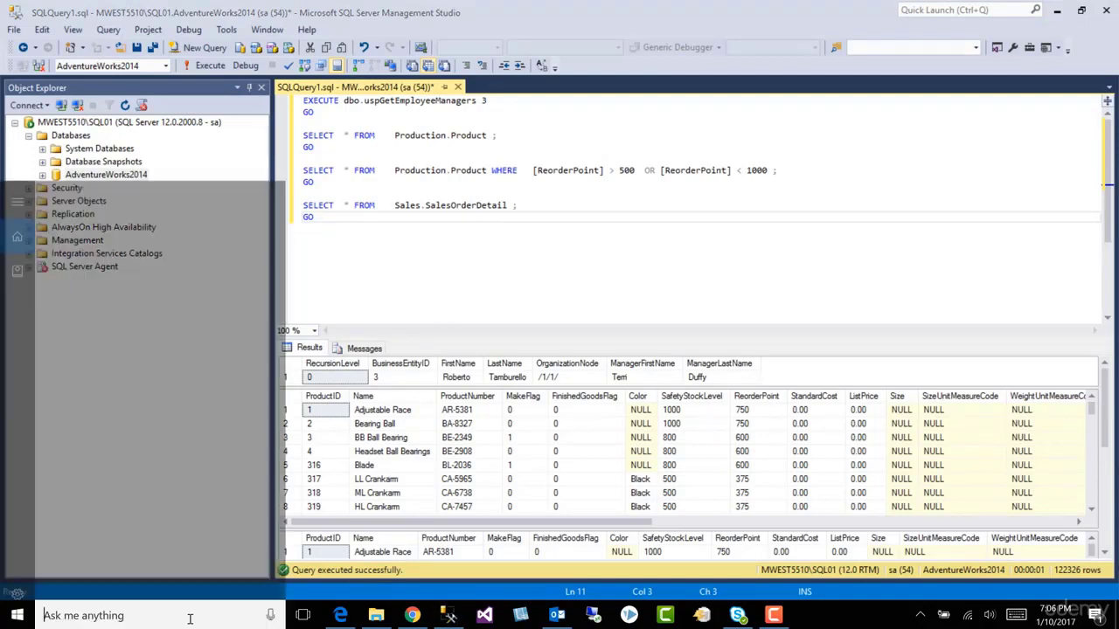
pyautogui.write('pro')
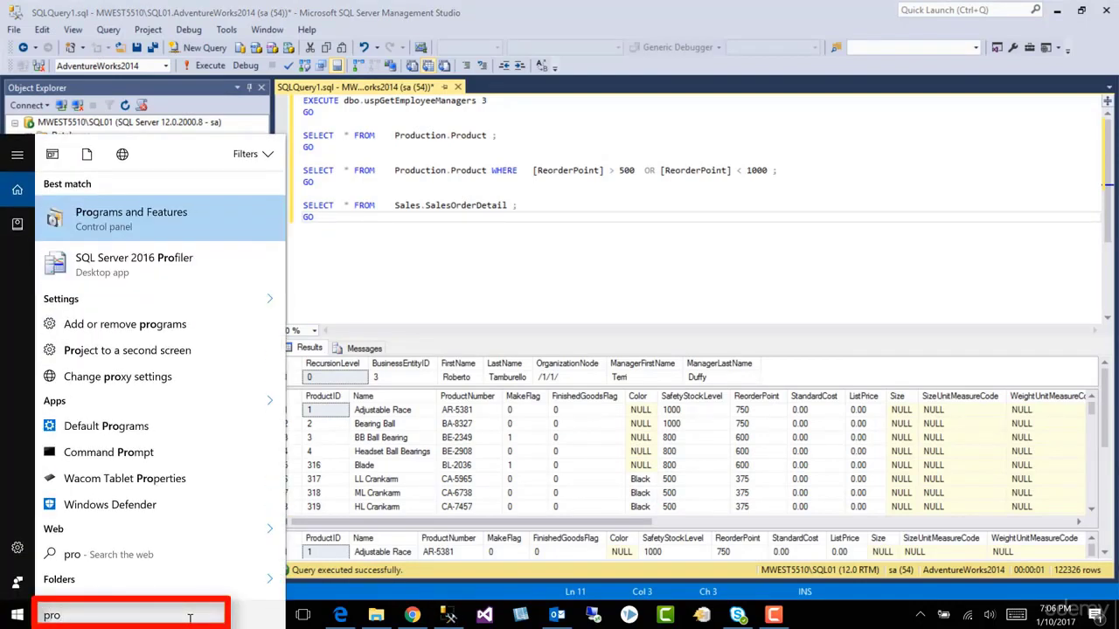
pyautogui.write('filer')
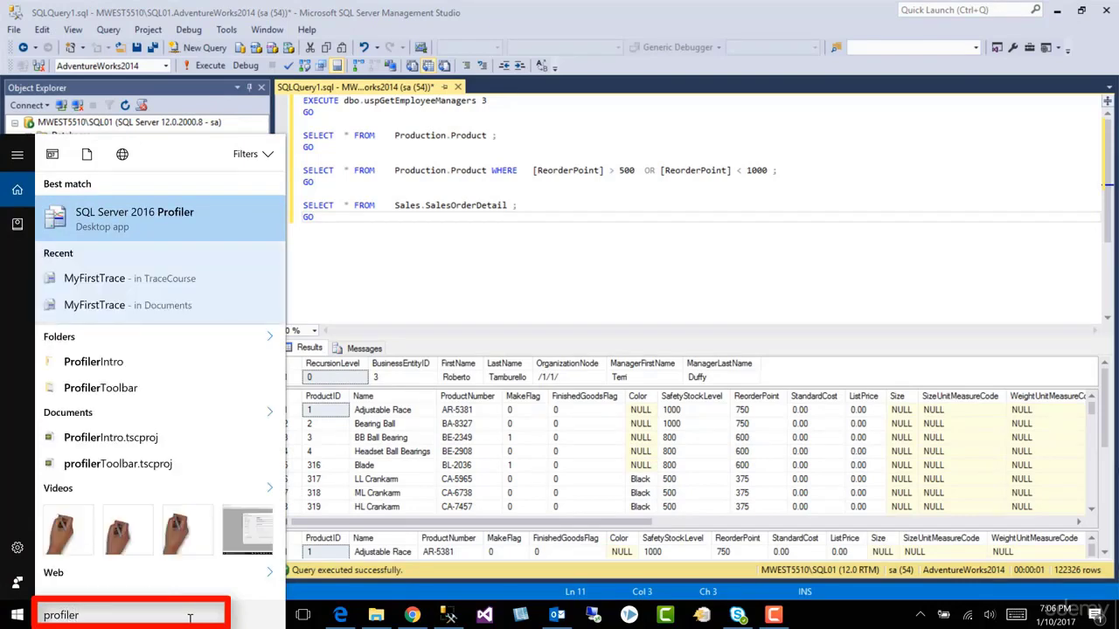
pyautogui.press('Return')
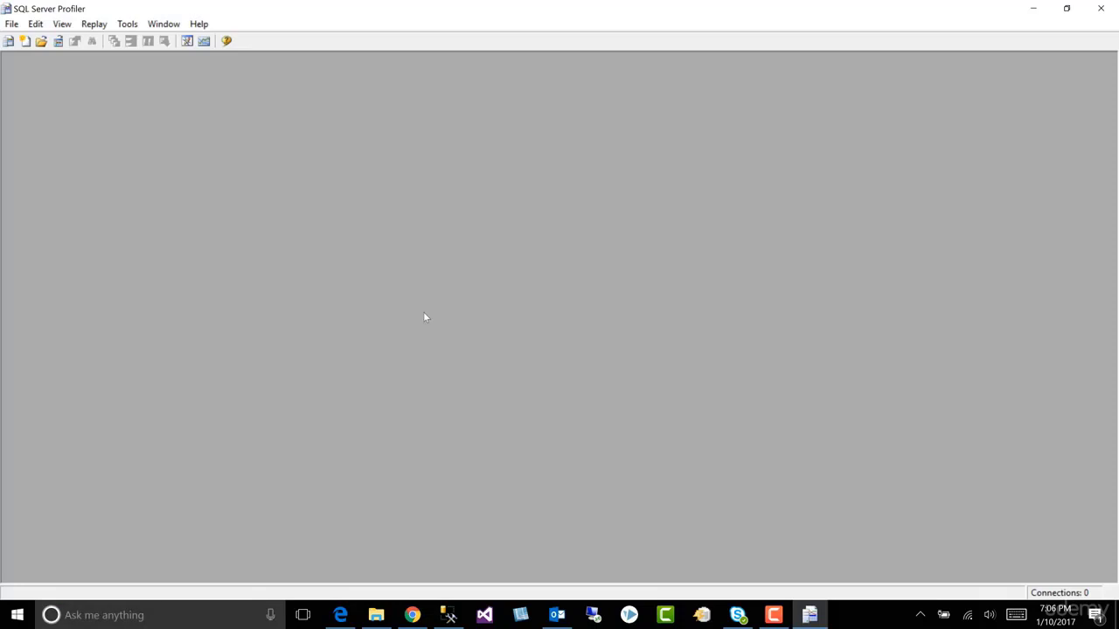
# - Connect a new trace to MWEST5510\SQL01 using the saved sa login
pyautogui.click(8, 41)
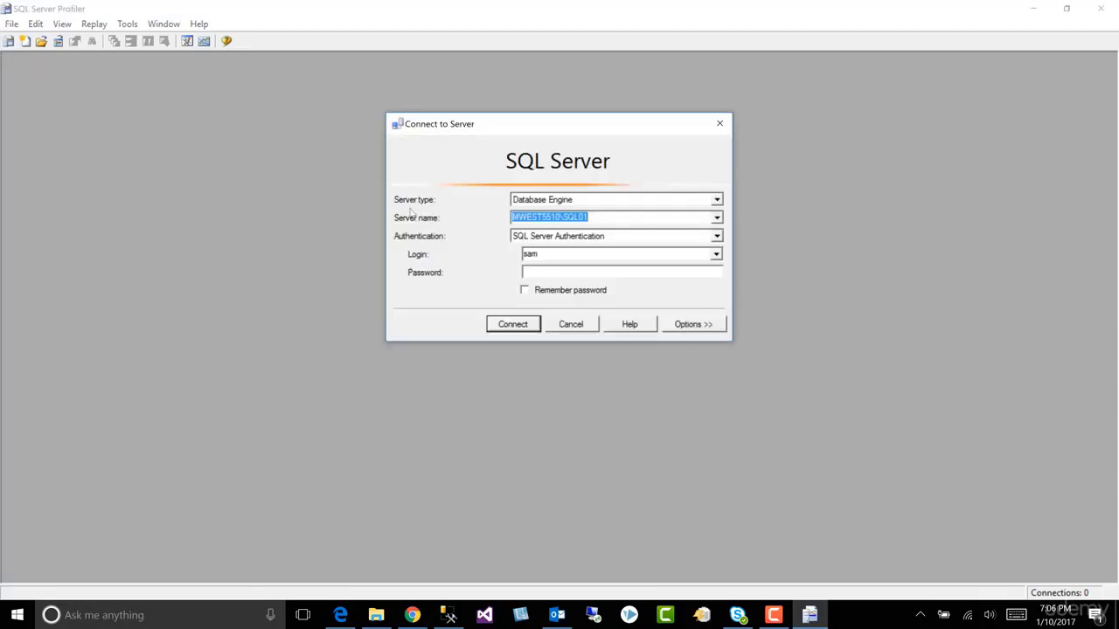
pyautogui.click(581, 267)
pyautogui.click(595, 254)
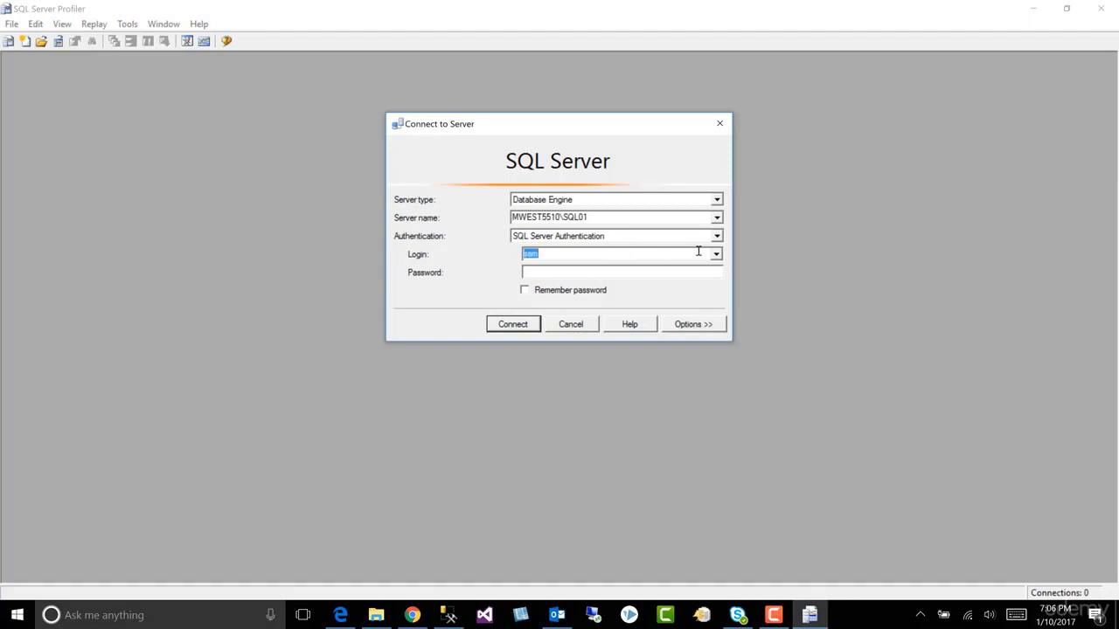
pyautogui.click(716, 254)
pyautogui.click(577, 278)
pyautogui.click(513, 328)
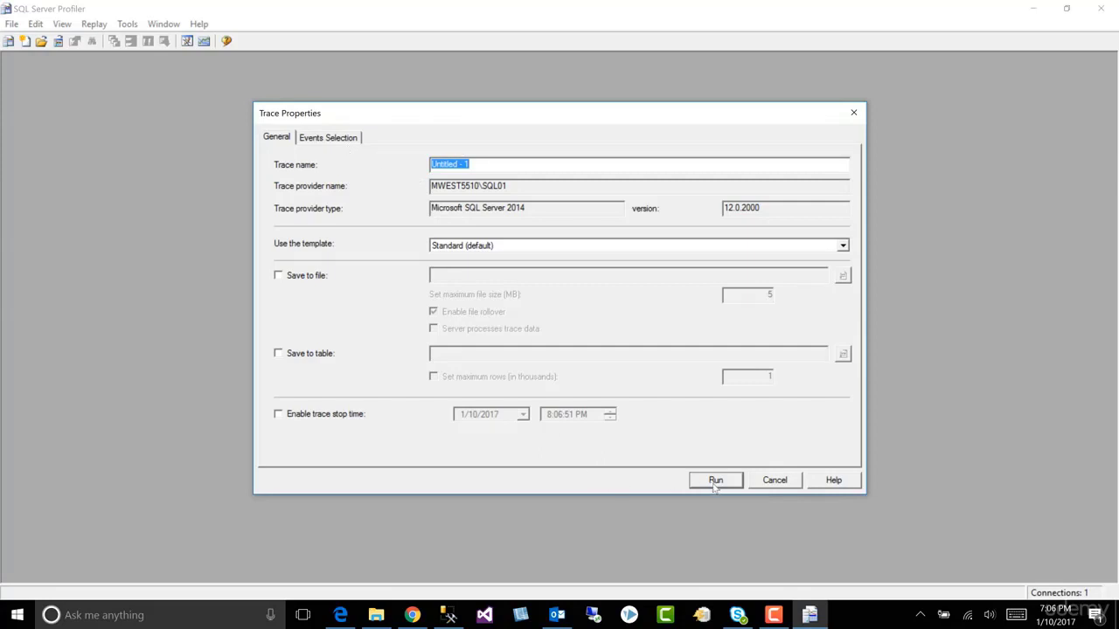
# - Review Events Selection, return to General, and run the Standard trace
pyautogui.click(325, 137)
pyautogui.click(279, 140)
pyautogui.click(715, 480)
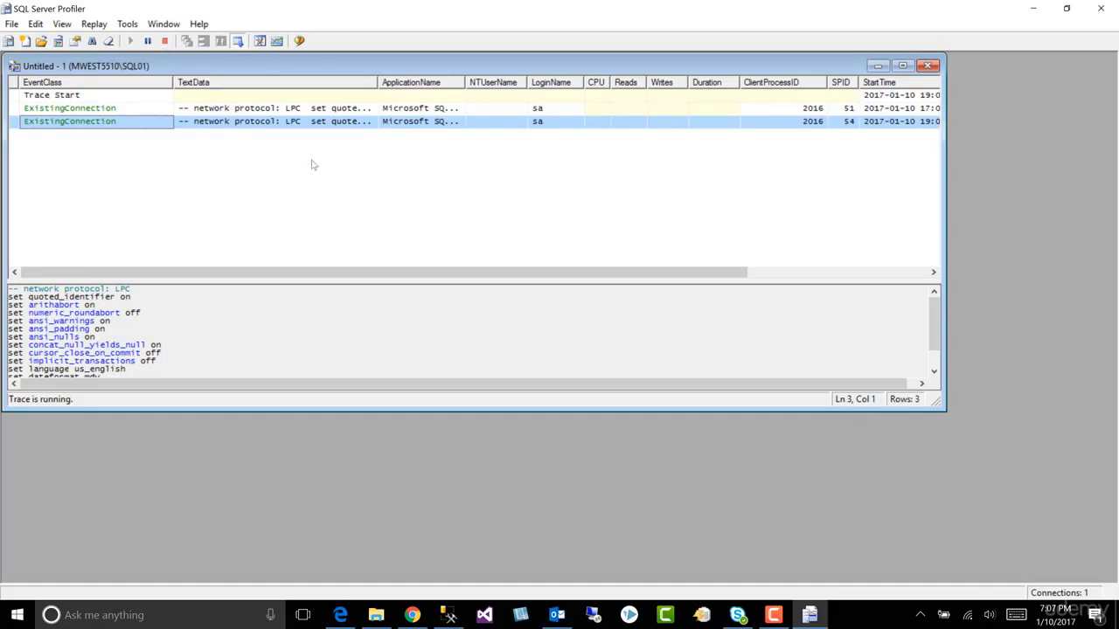
# - Re-execute the query batch in Management Studio, then stop the Profiler trace at 14 rows
pyautogui.click(449, 615)
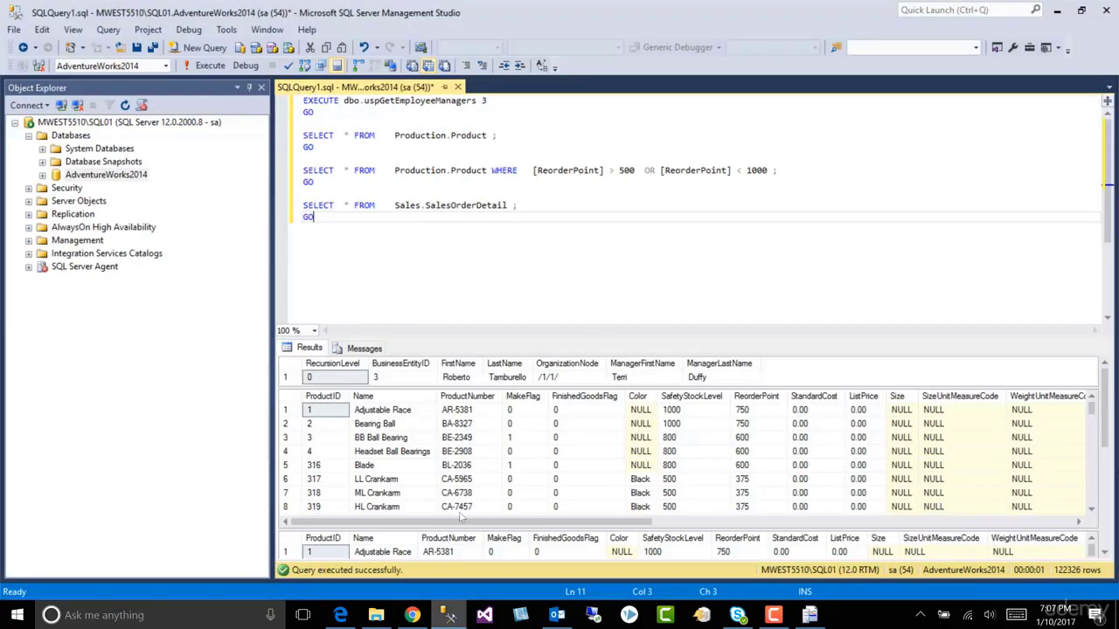
pyautogui.click(206, 66)
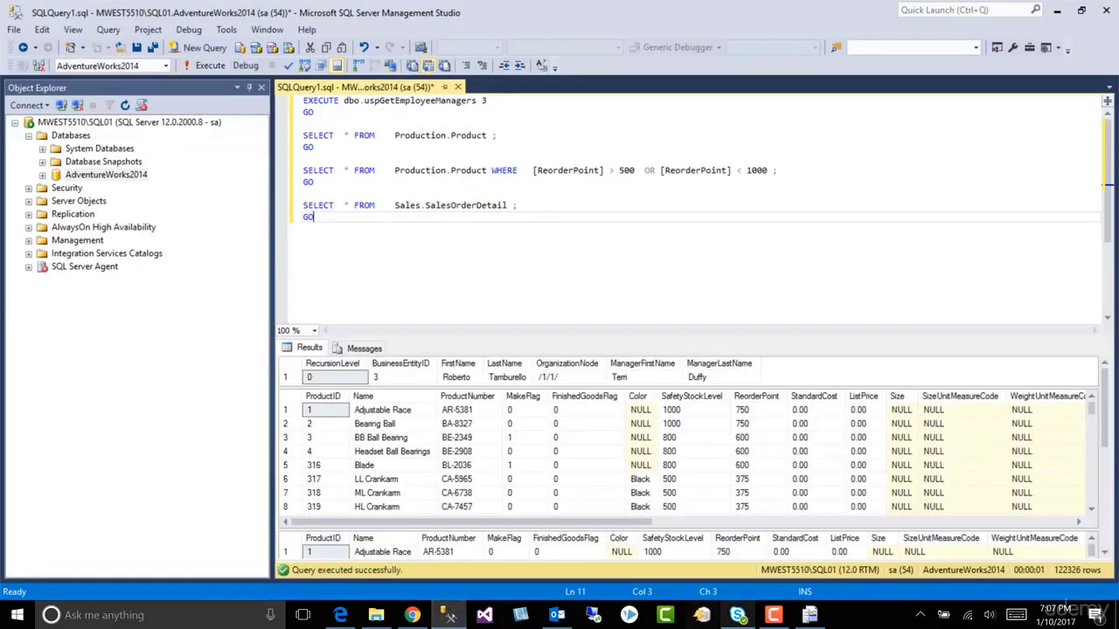
pyautogui.click(809, 614)
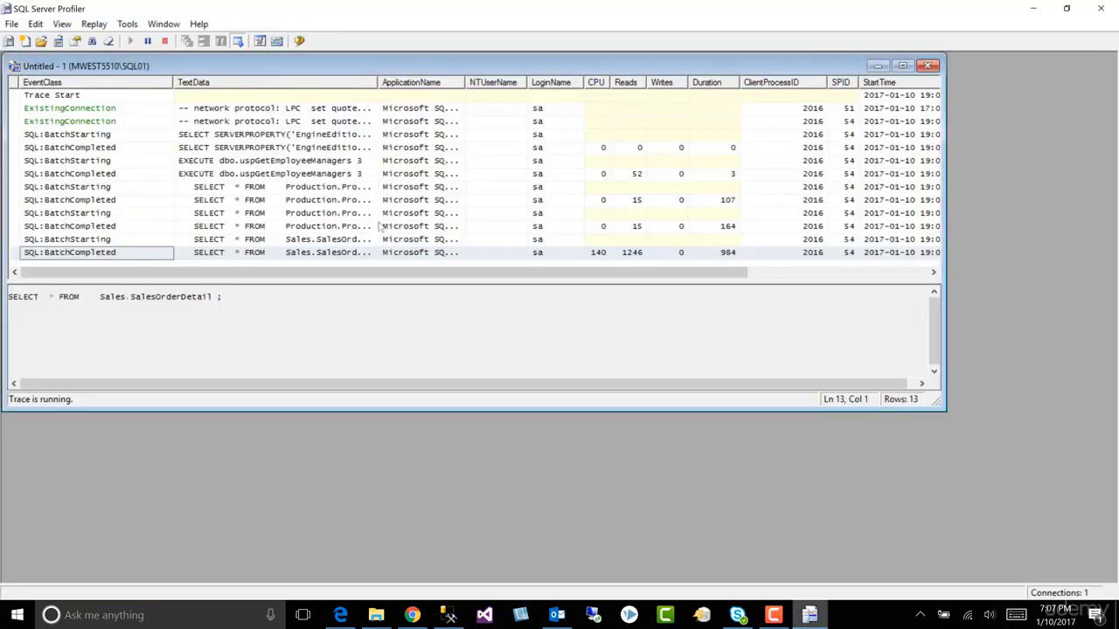
pyautogui.click(164, 41)
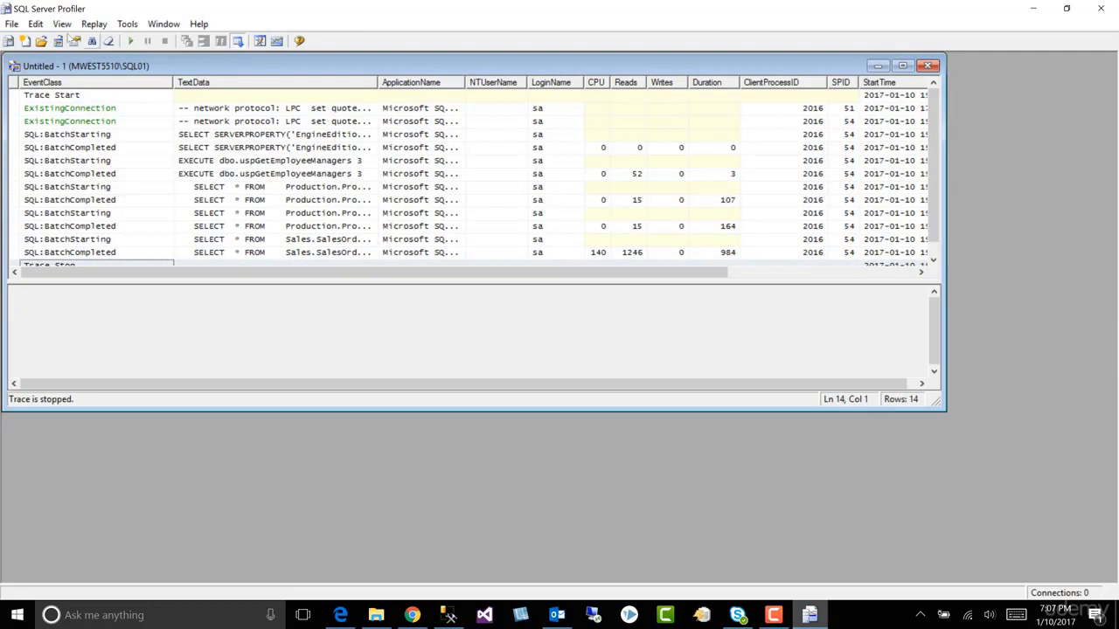
# - Save the trace as table dbo.Trace in AdventureWorks2014, connecting as sa
pyautogui.click(11, 23)
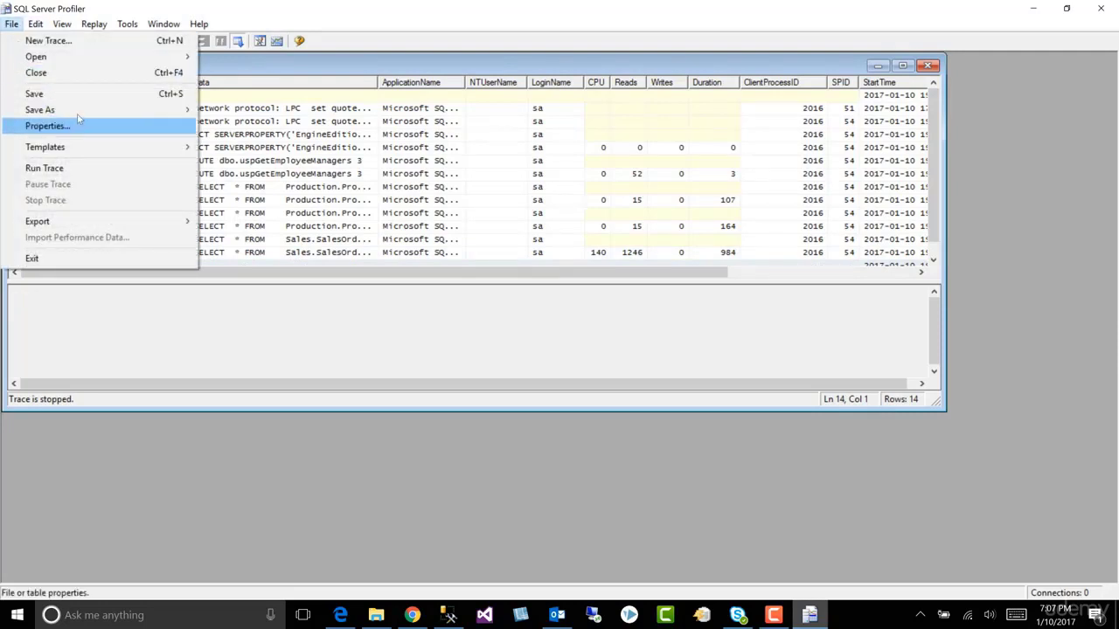
pyautogui.moveTo(82, 111)
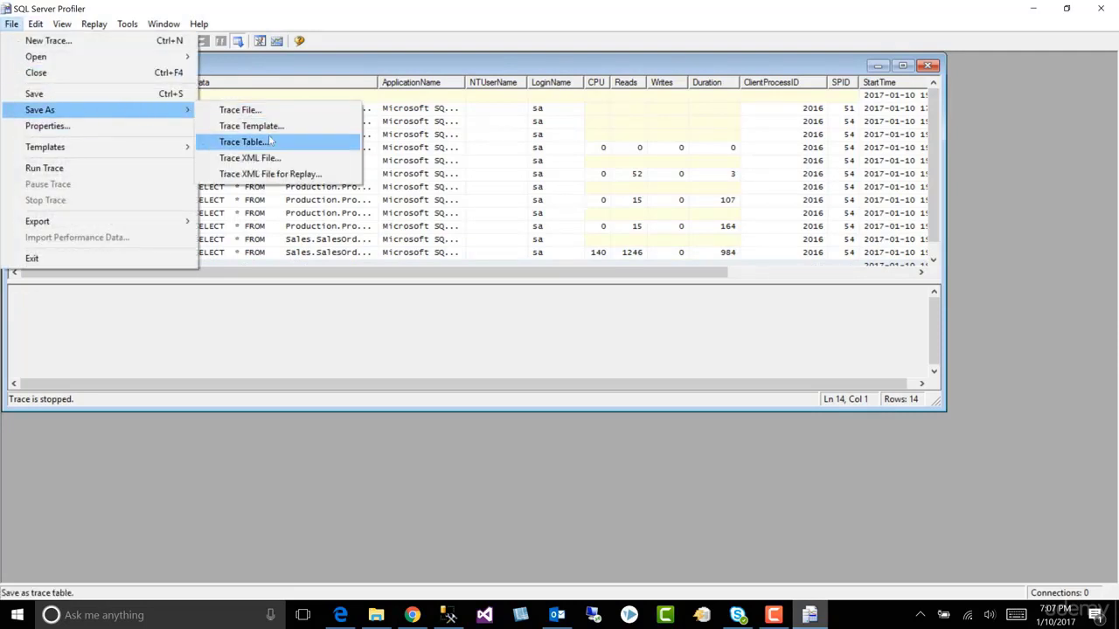
pyautogui.click(297, 144)
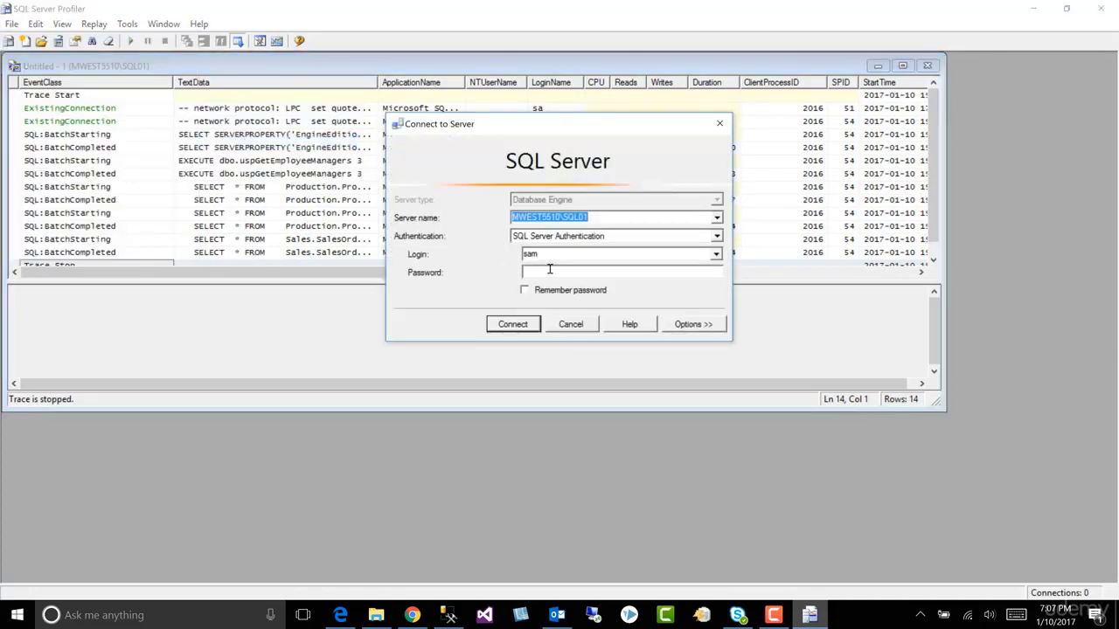
pyautogui.click(715, 254)
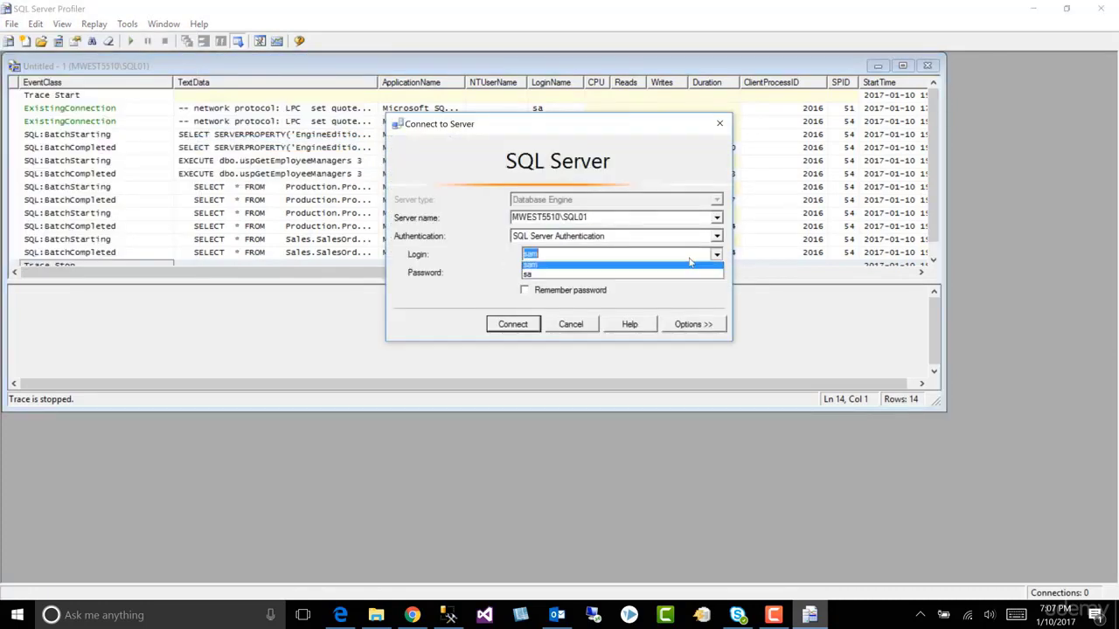
pyautogui.click(609, 278)
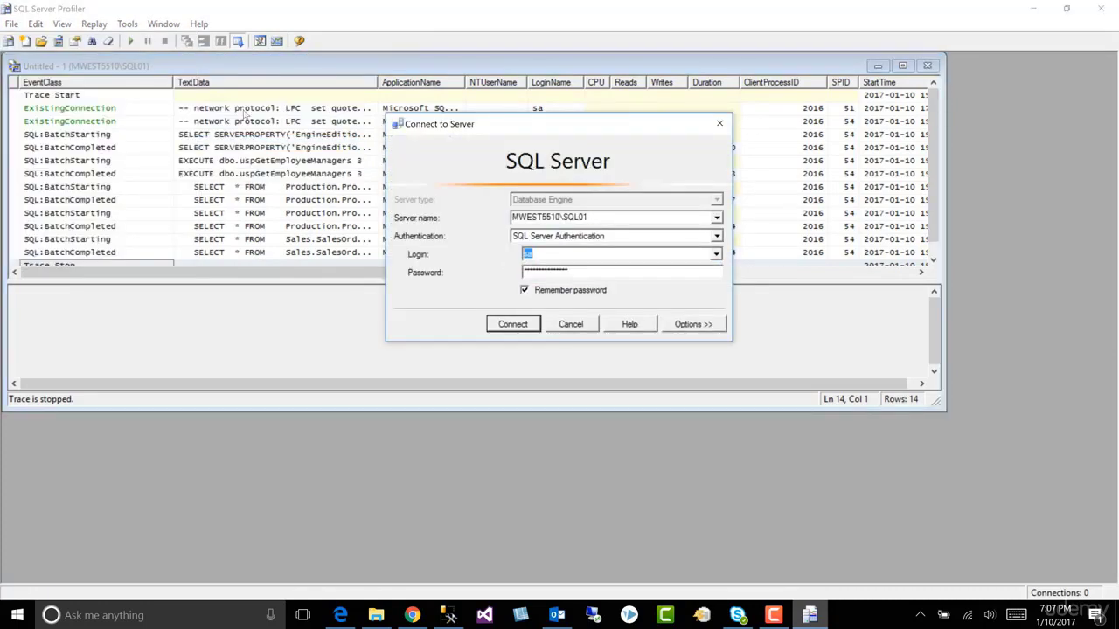
pyautogui.click(529, 325)
pyautogui.click(696, 305)
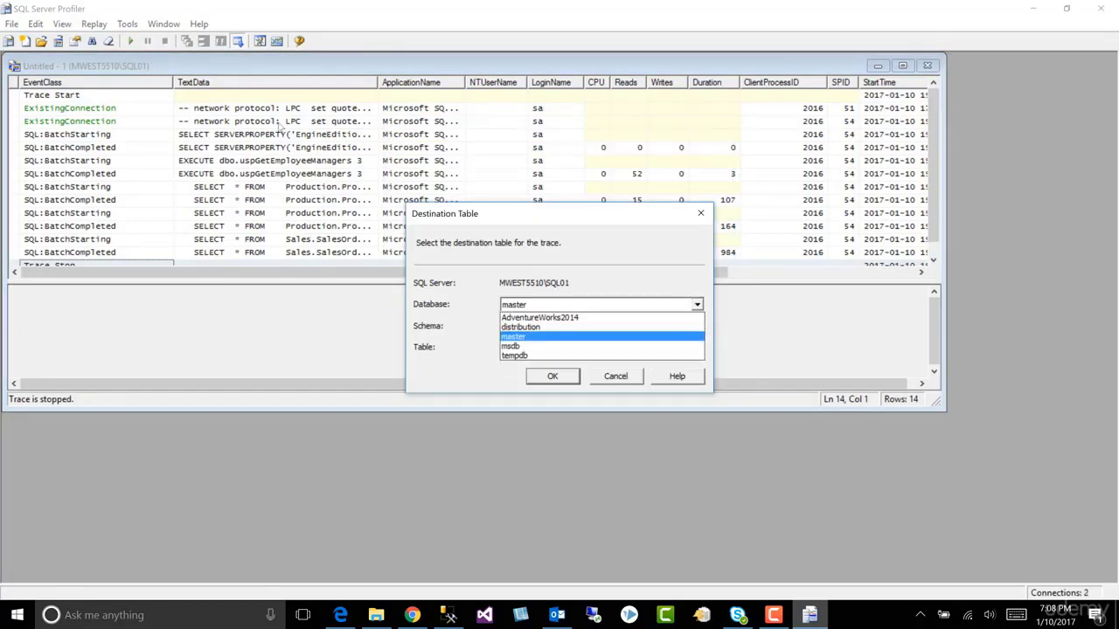
pyautogui.click(598, 319)
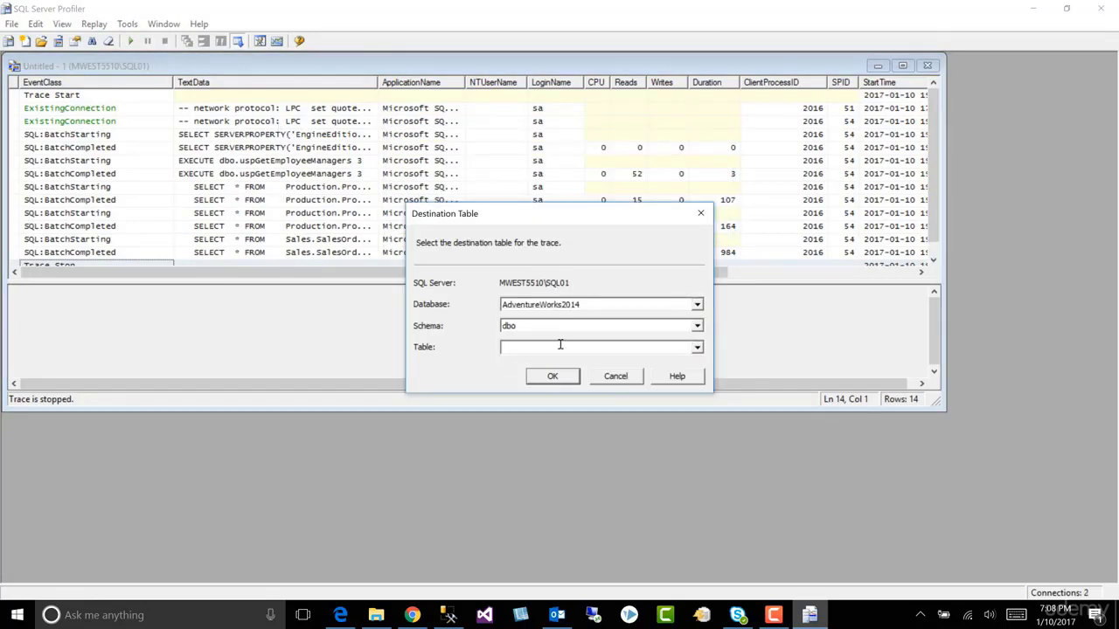
pyautogui.write('Trace')
pyautogui.click(556, 378)
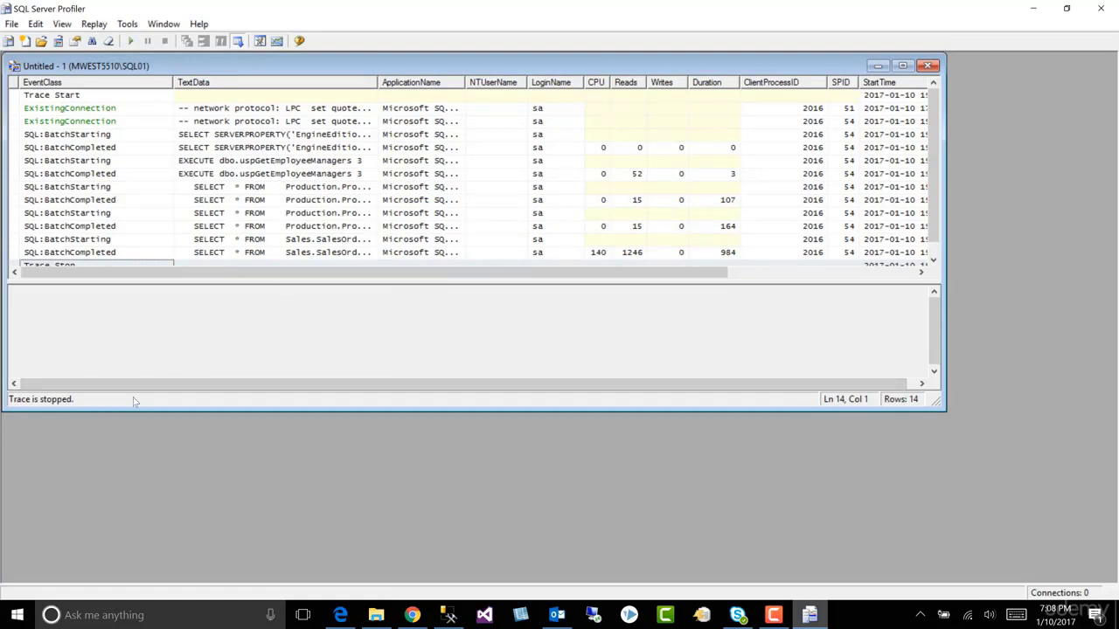
# - Select the top 1000 rows of AdventureWorks2014's dbo.Trace table in Management Studio
pyautogui.click(448, 614)
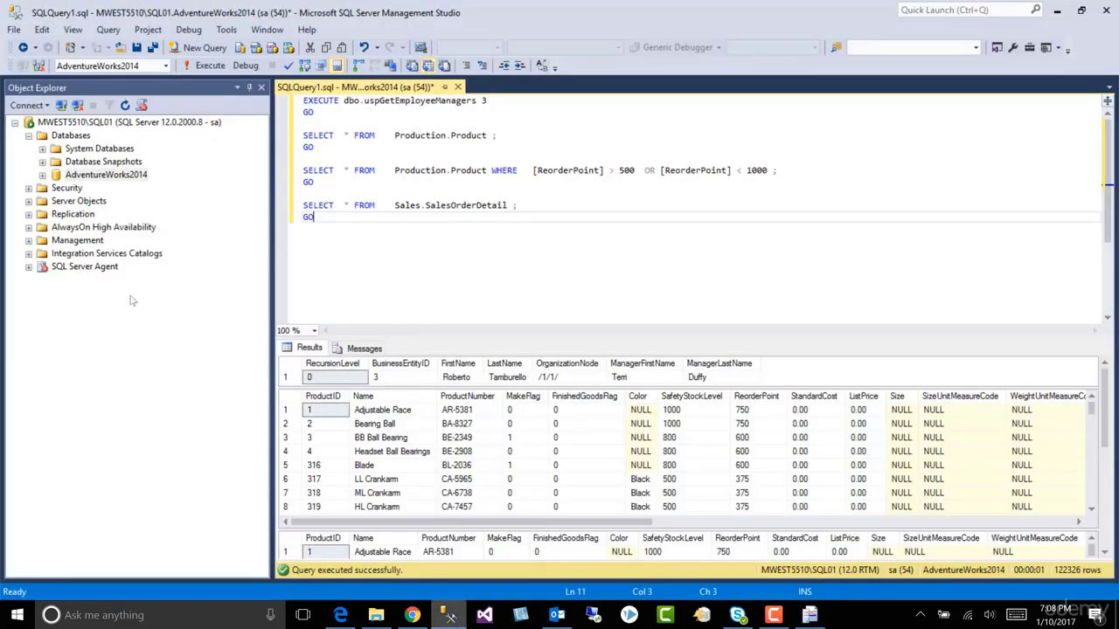
pyautogui.click(43, 174)
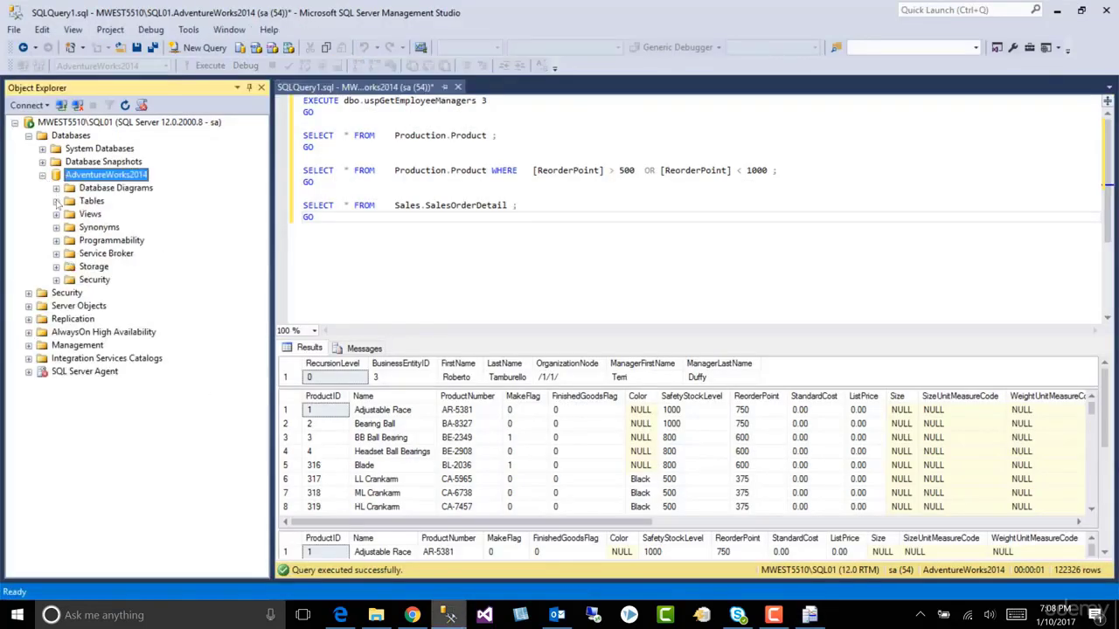
pyautogui.click(56, 201)
pyautogui.rightClick(118, 203)
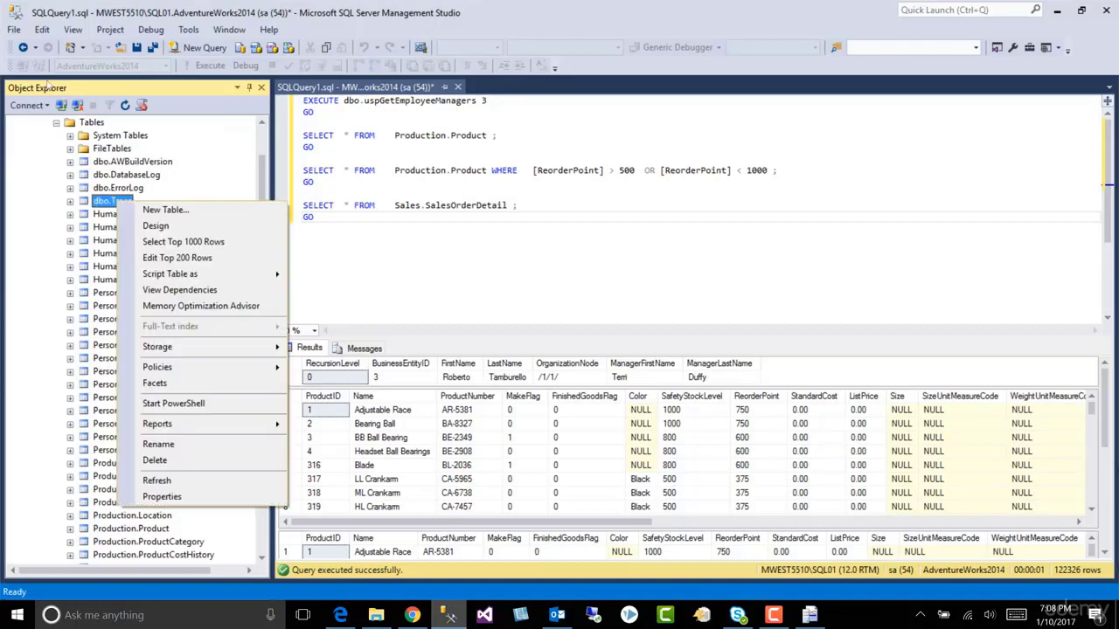
pyautogui.click(196, 241)
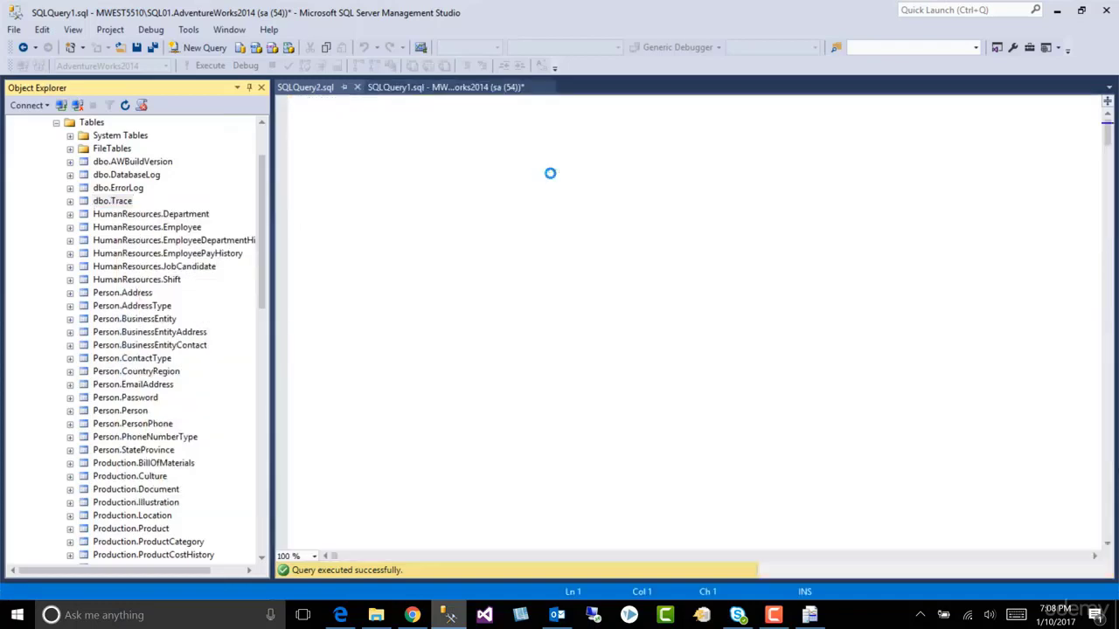
# - Browse the captured statements, including the Production.Product and uspGetEmployeeManagers 3 rows
pyautogui.click(575, 433)
pyautogui.scroll(-1, 574, 435)
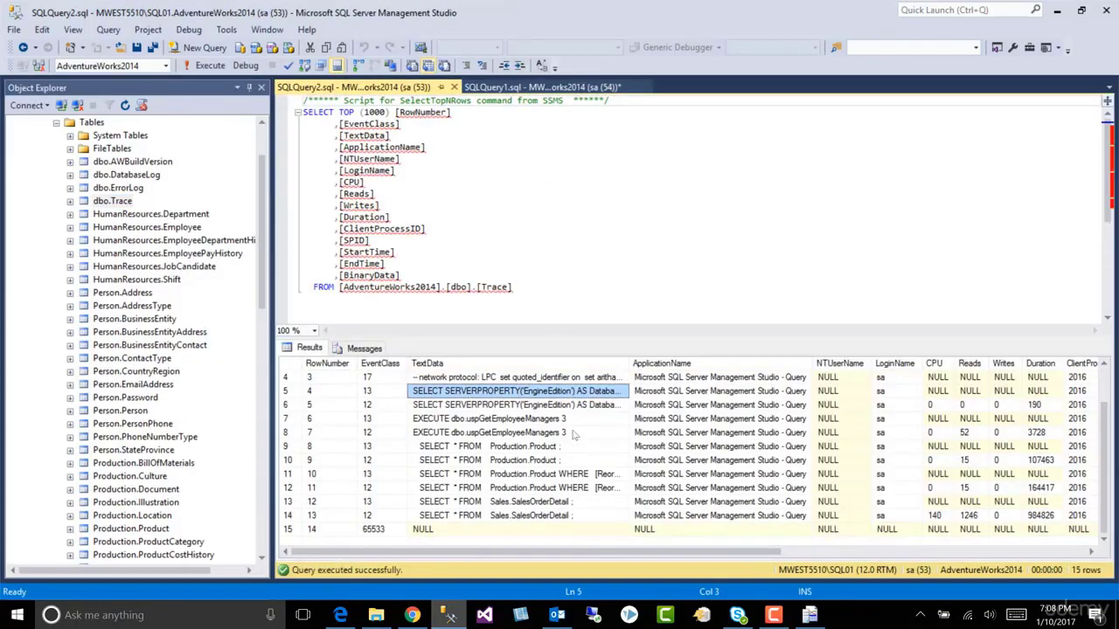
pyautogui.click(573, 473)
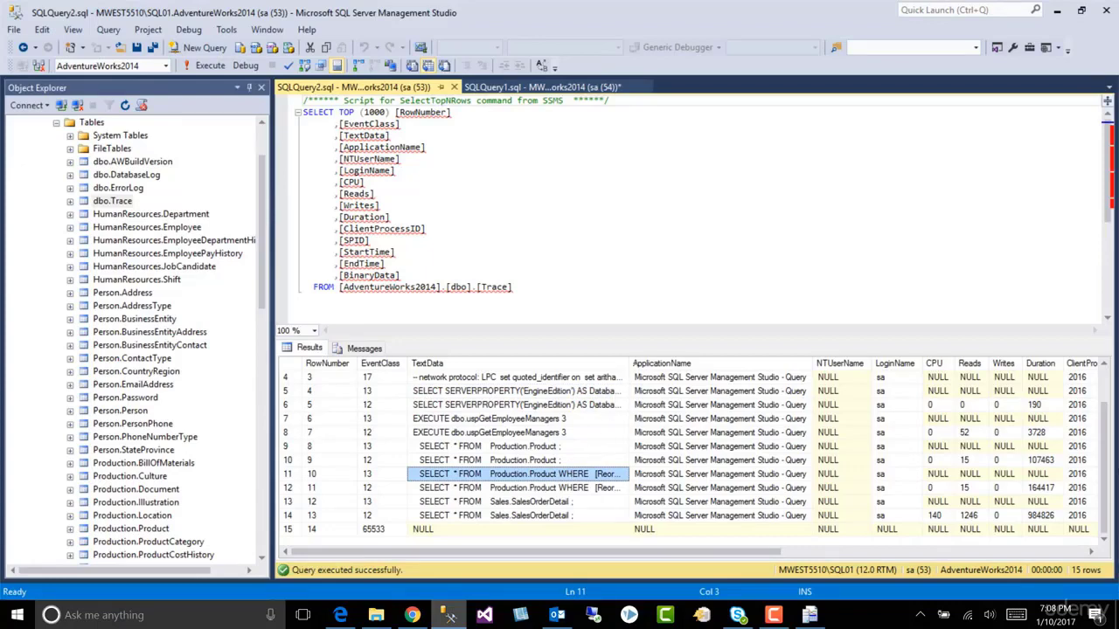
pyautogui.click(542, 86)
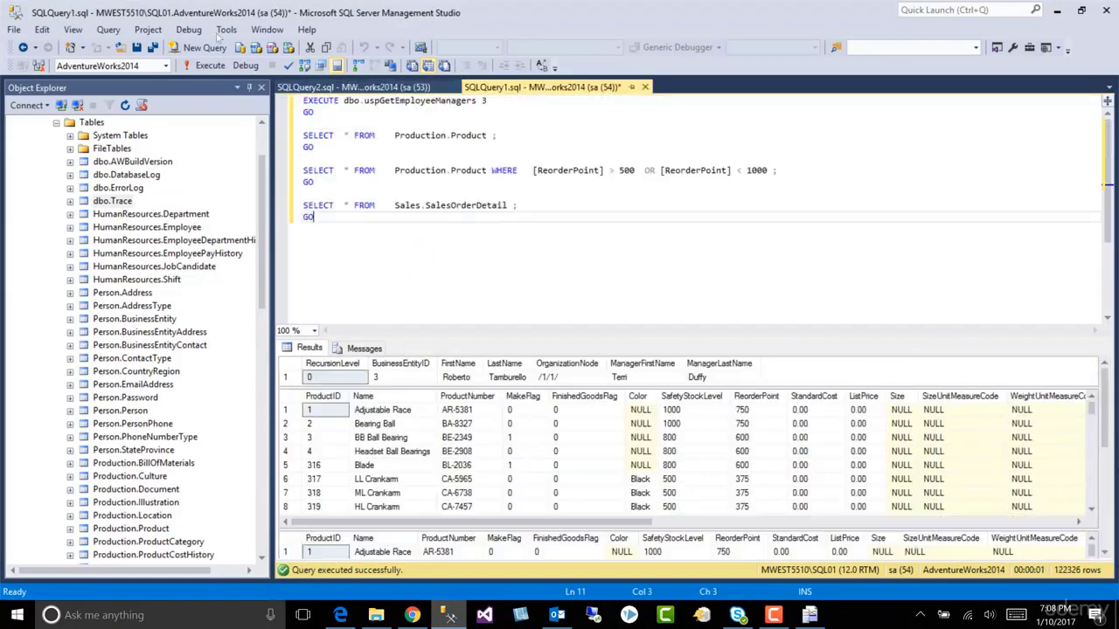
pyautogui.click(405, 87)
pyautogui.click(628, 433)
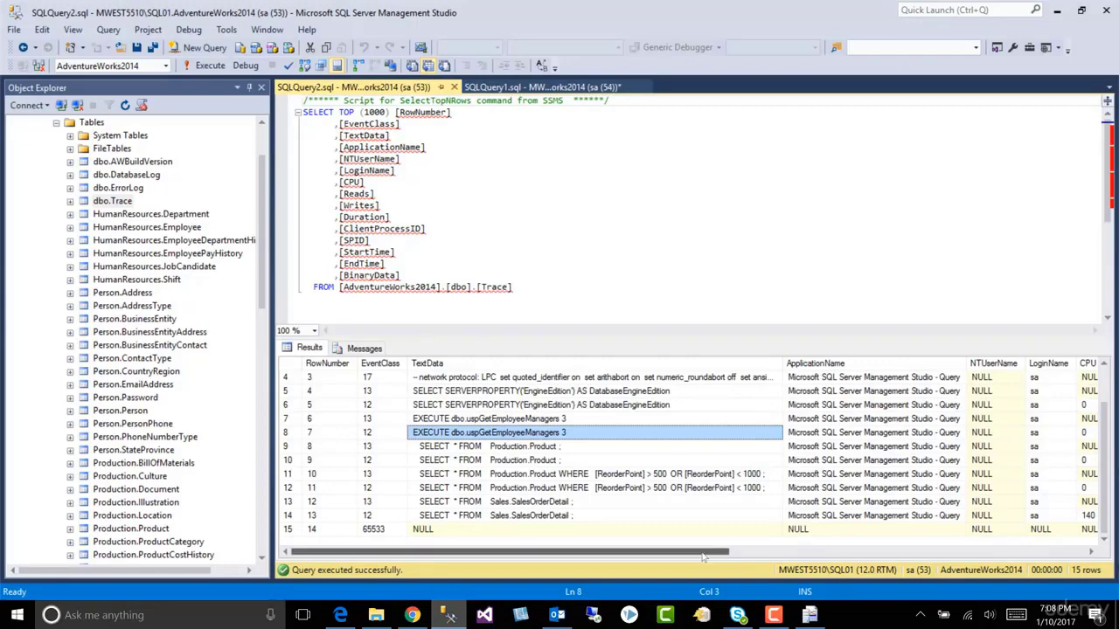
pyautogui.click(773, 551)
pyautogui.moveTo(774, 550); pyautogui.dragTo(463, 525)
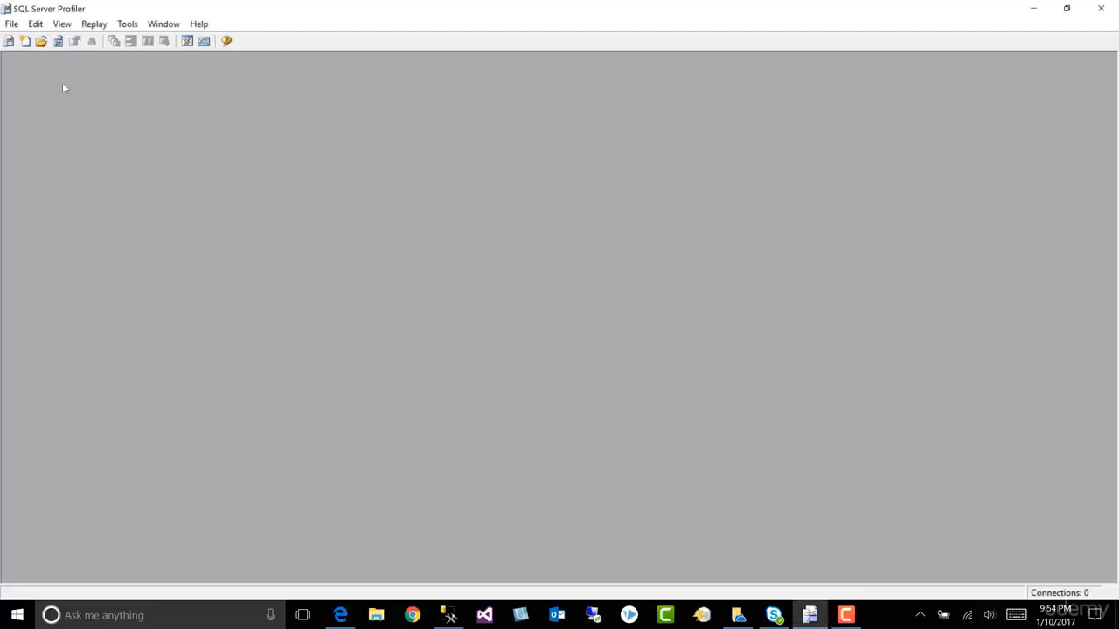
# - Start a new trace connected as sa and drop down the 'Use the template' list
pyautogui.click(8, 42)
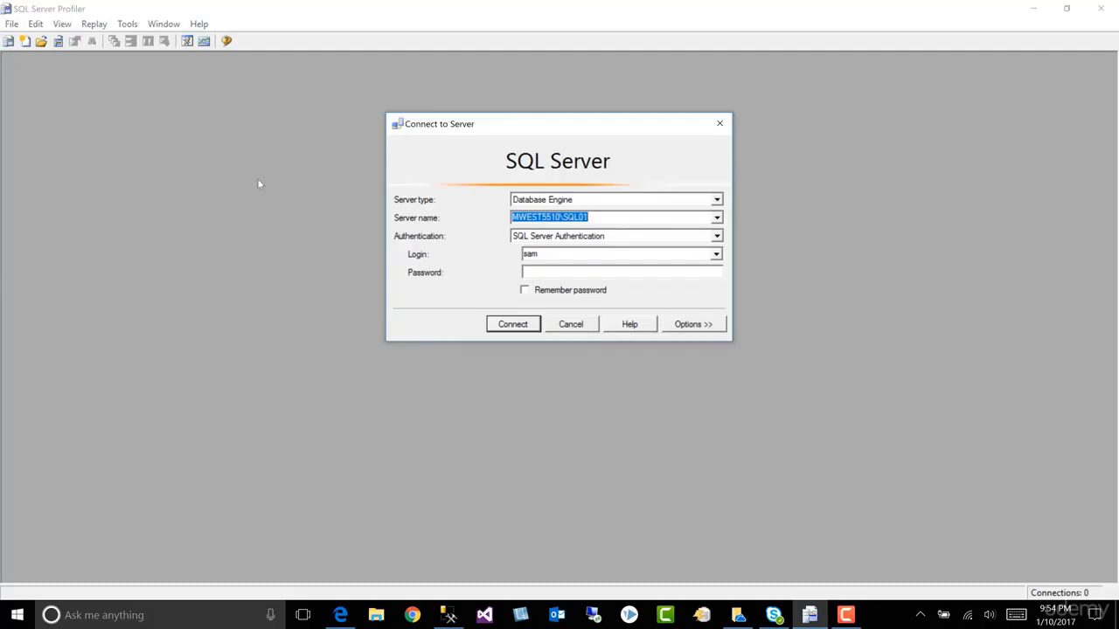
pyautogui.click(716, 254)
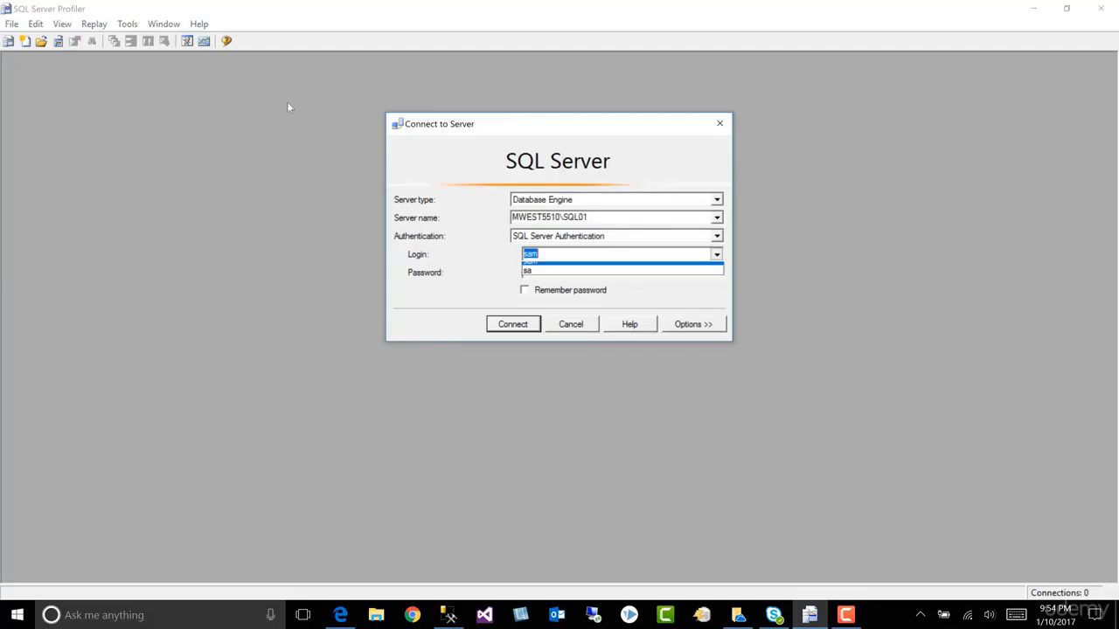
pyautogui.click(618, 276)
pyautogui.click(531, 327)
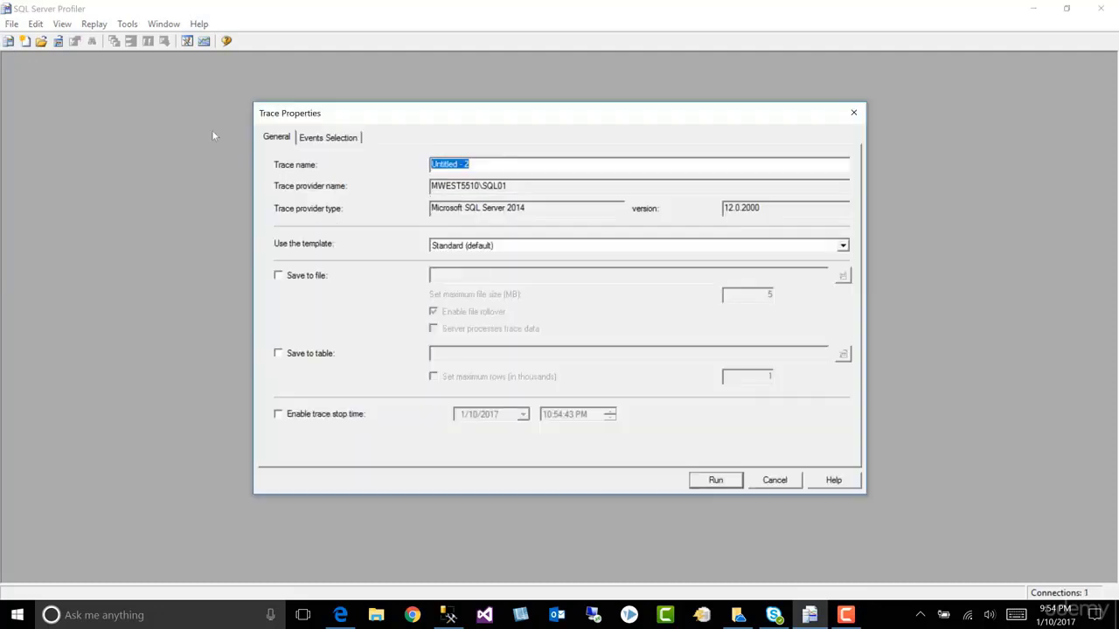
pyautogui.click(843, 246)
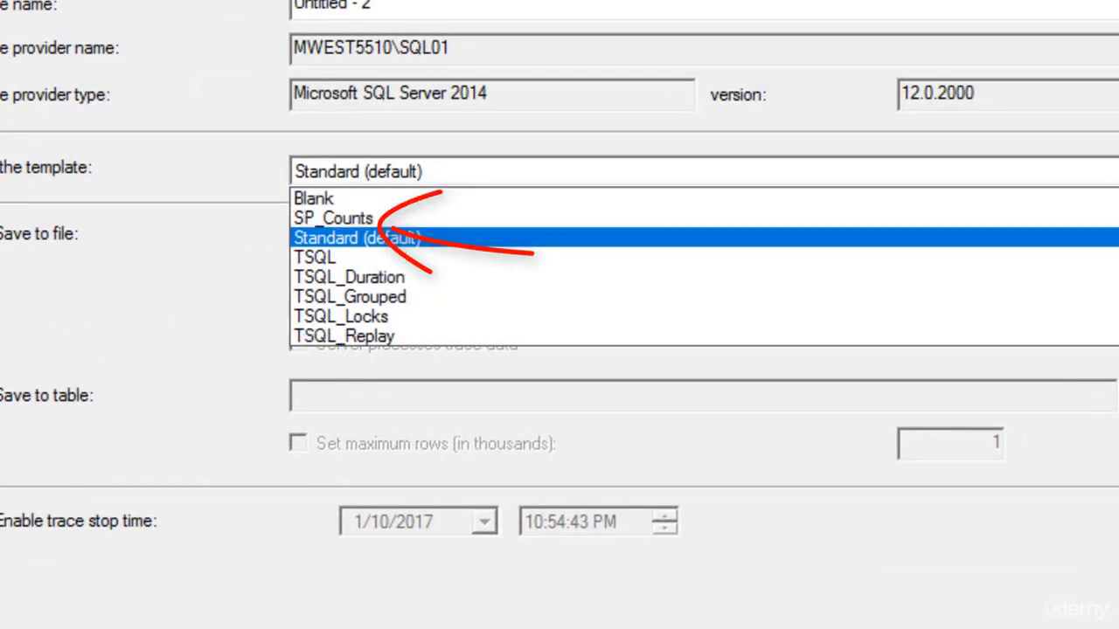
# - Dismiss the template dropdown, keeping Standard (default) as the template
pyautogui.press('Return')
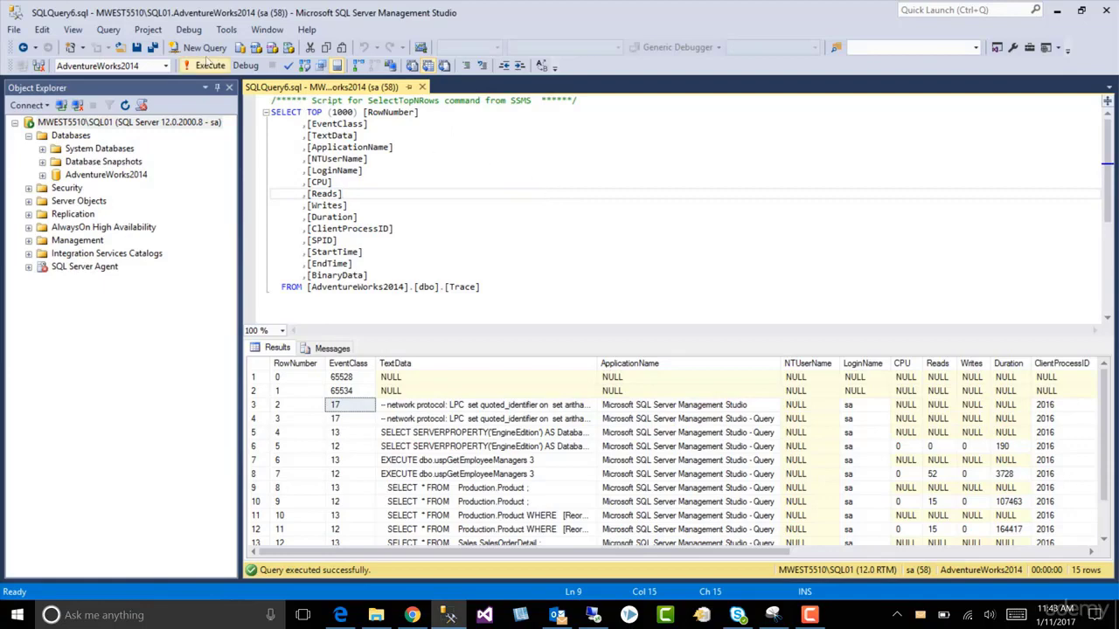
# - Launch SQL Server Profiler from SSMS Tools and connect to the server with the sa login
pyautogui.click(226, 30)
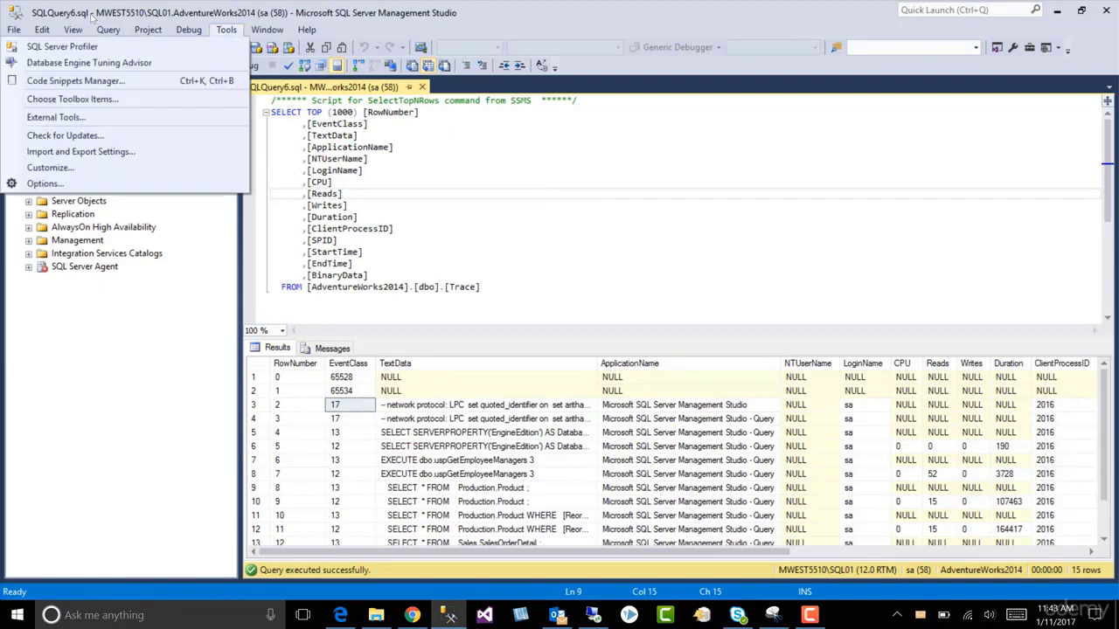
pyautogui.click(195, 49)
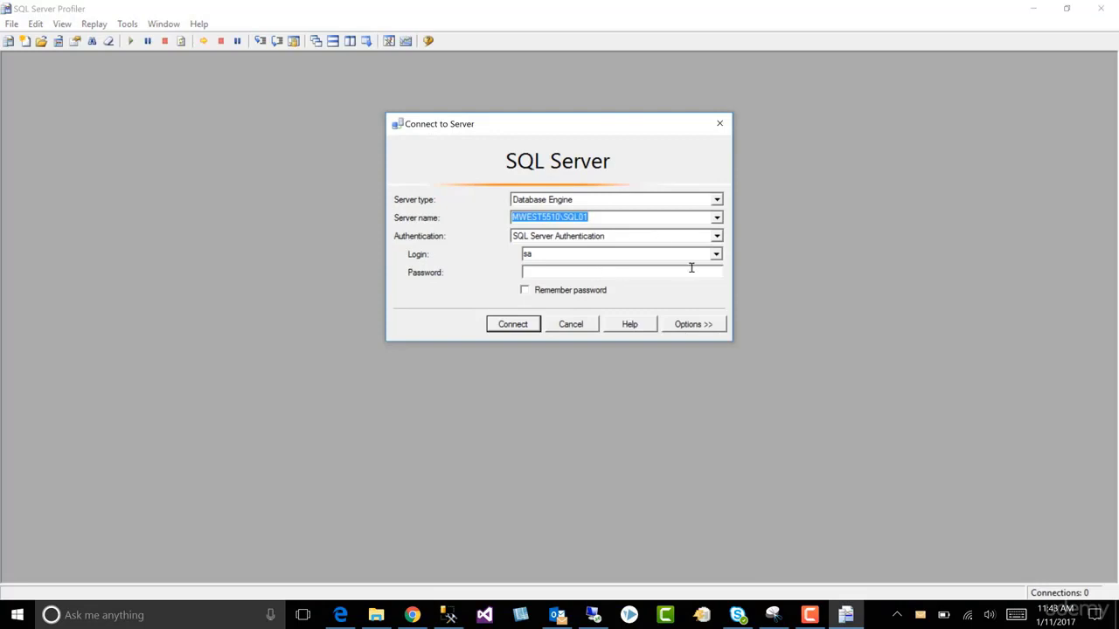
pyautogui.click(714, 254)
pyautogui.click(626, 278)
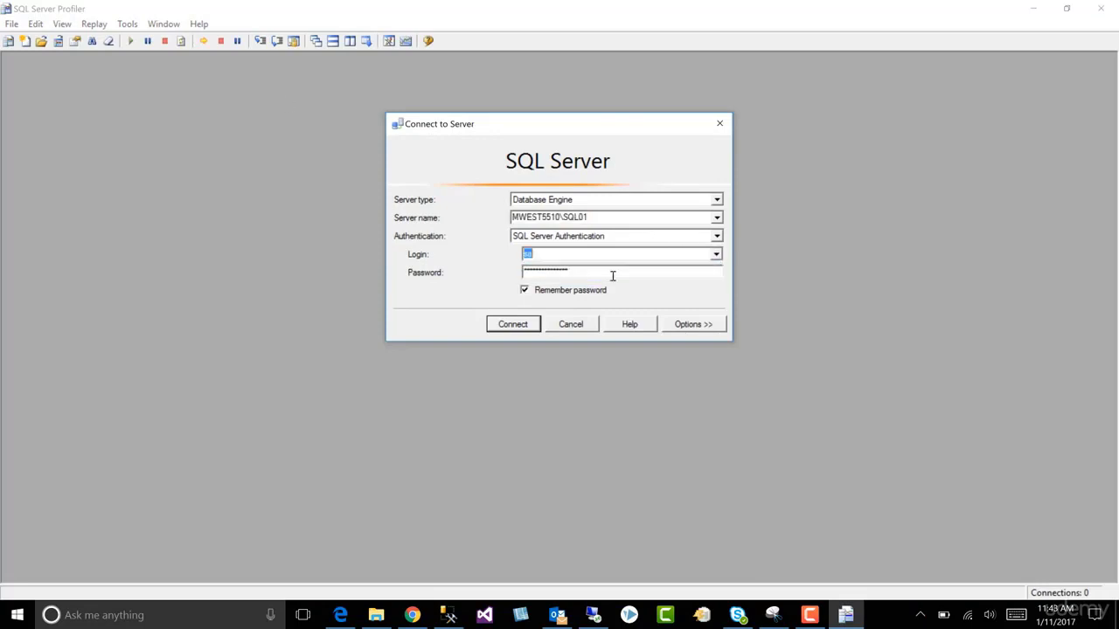
pyautogui.click(529, 325)
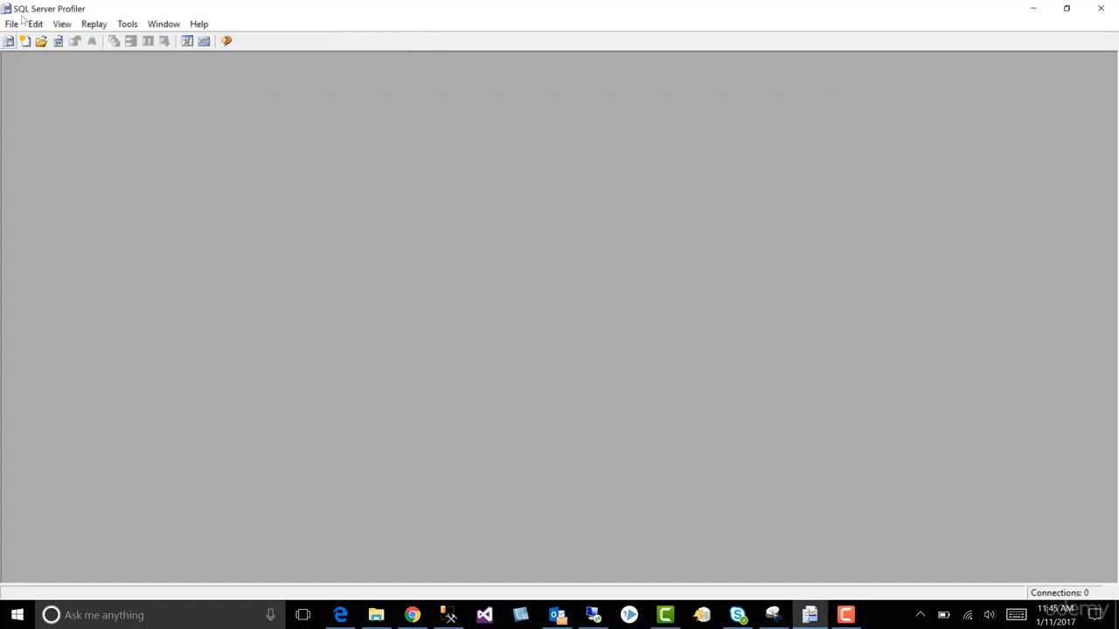
# - Start a new trace template for Microsoft SQL Server 2014, with the name field ready for input
pyautogui.click(11, 23)
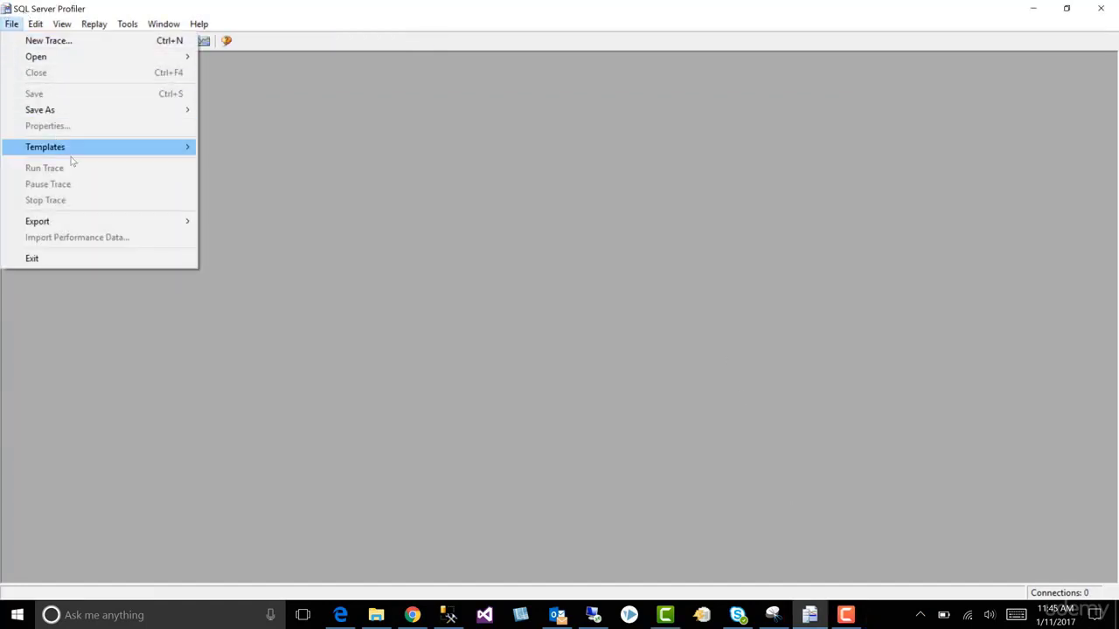
pyautogui.moveTo(88, 149)
pyautogui.click(123, 119)
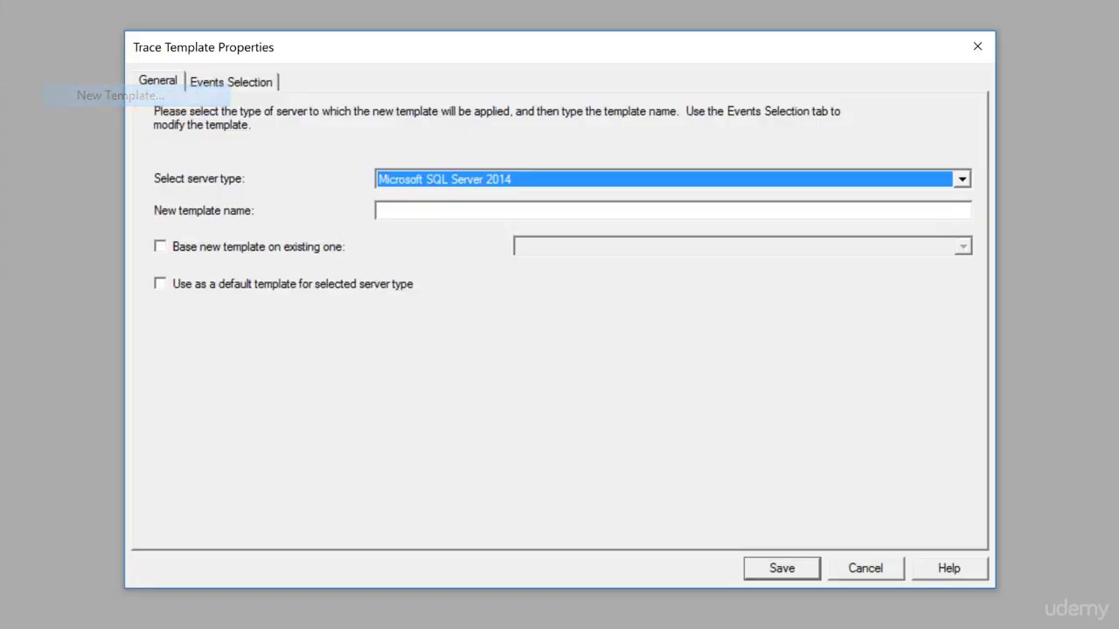
pyautogui.press('Tab')
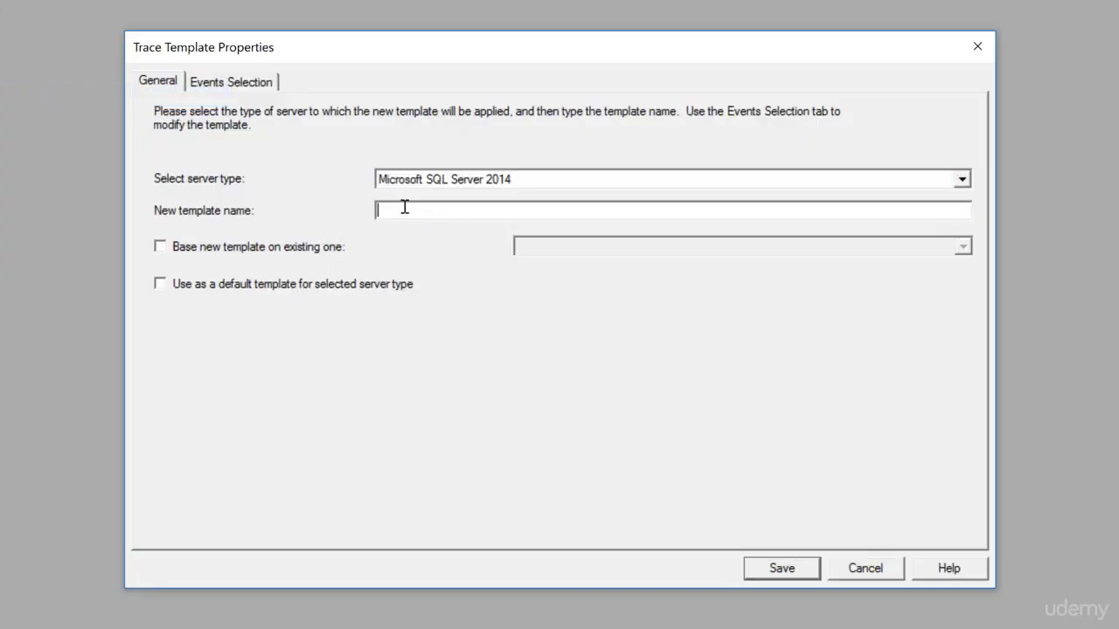
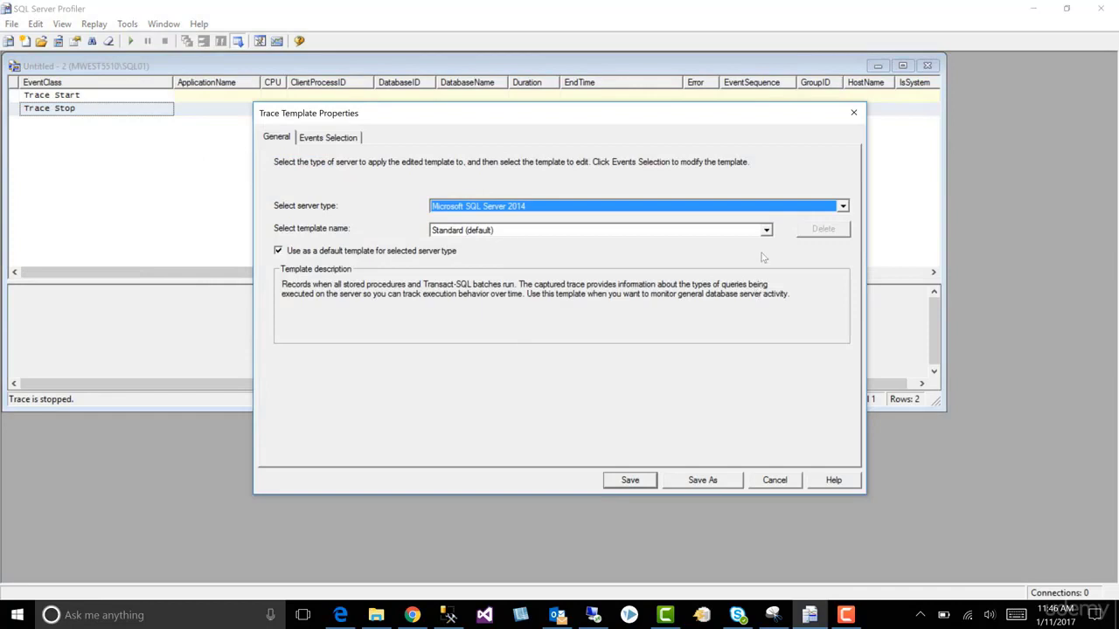
# - Uncheck SQL:StmtRecompile in the custom user template's events and save the template
pyautogui.click(766, 230)
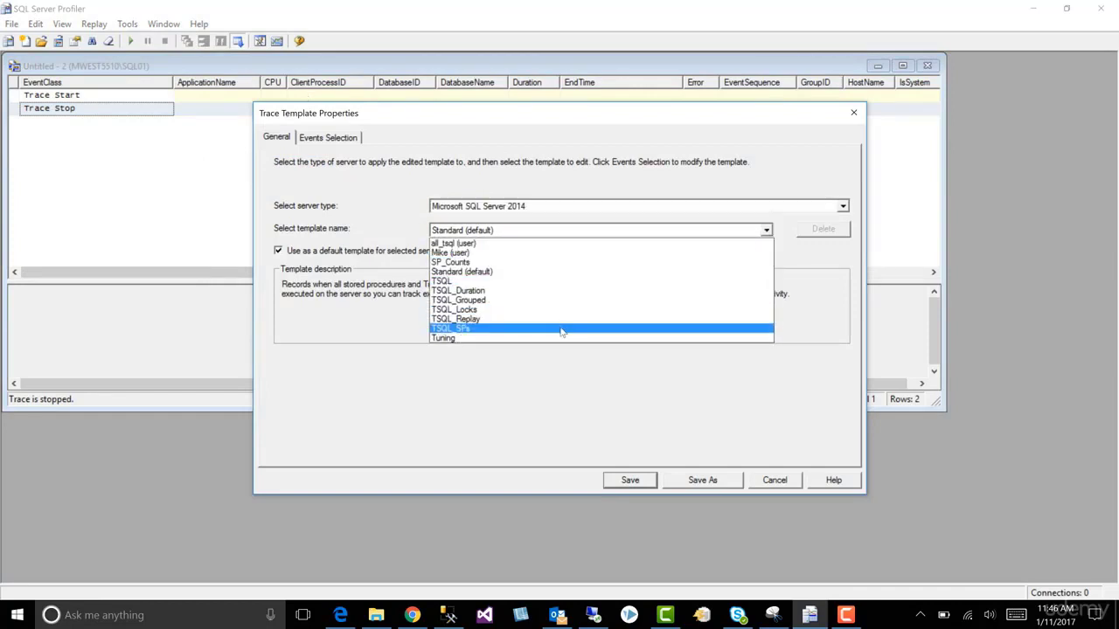
pyautogui.click(495, 253)
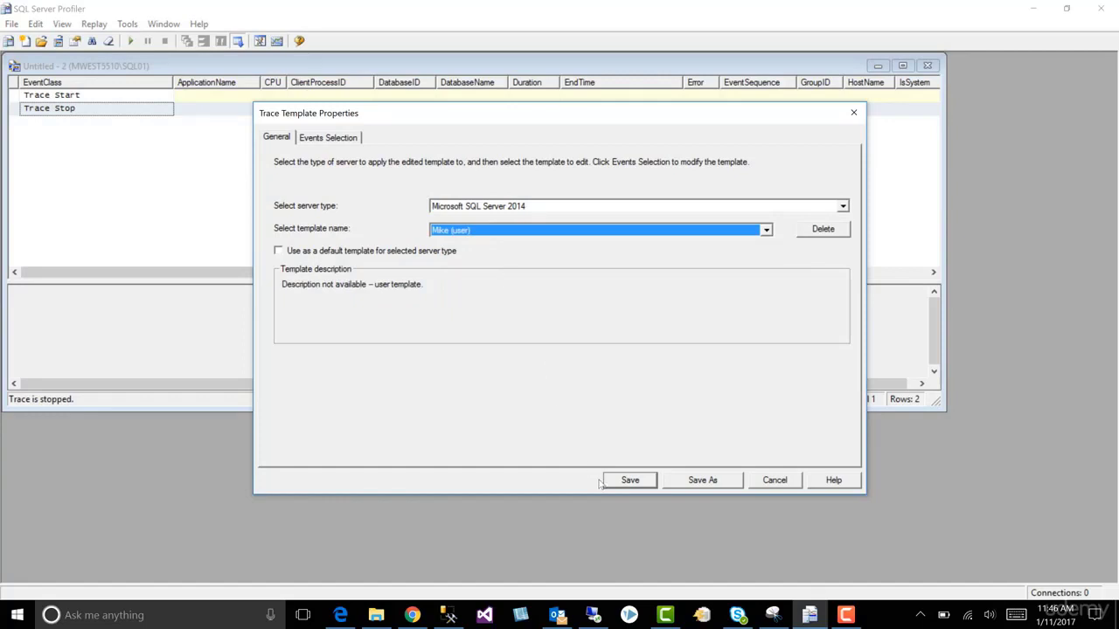
pyautogui.click(329, 137)
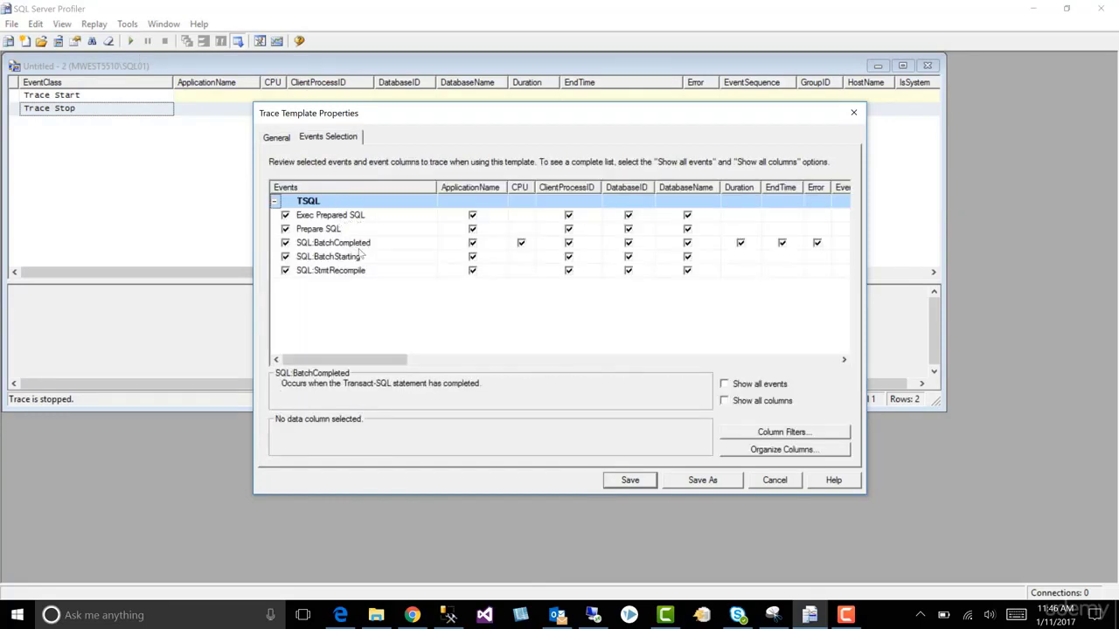
pyautogui.click(314, 274)
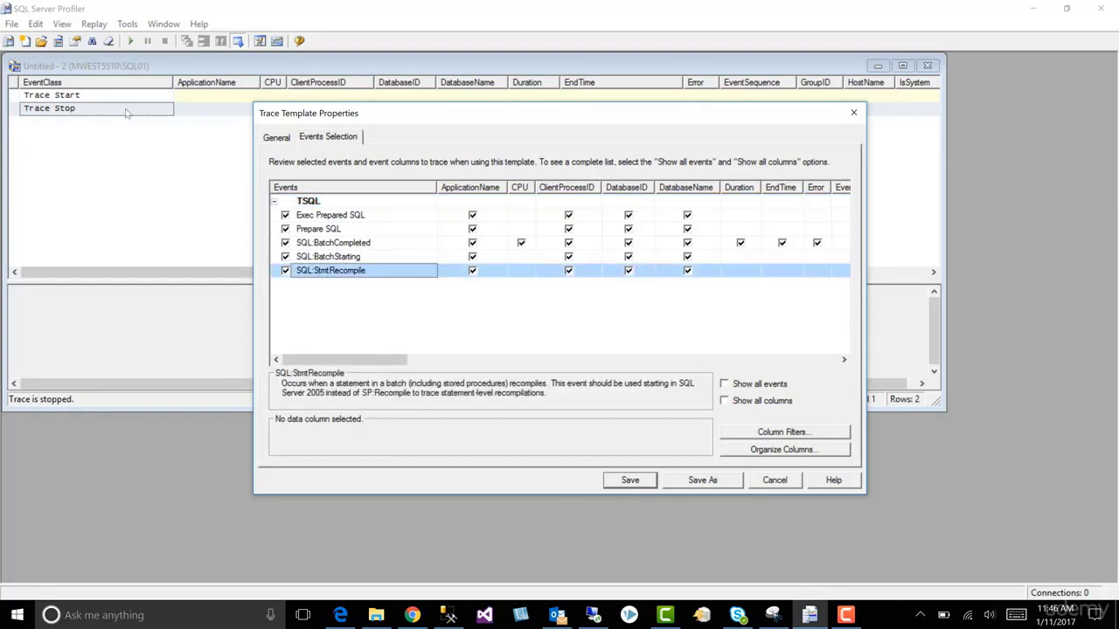
pyautogui.click(286, 272)
pyautogui.click(632, 482)
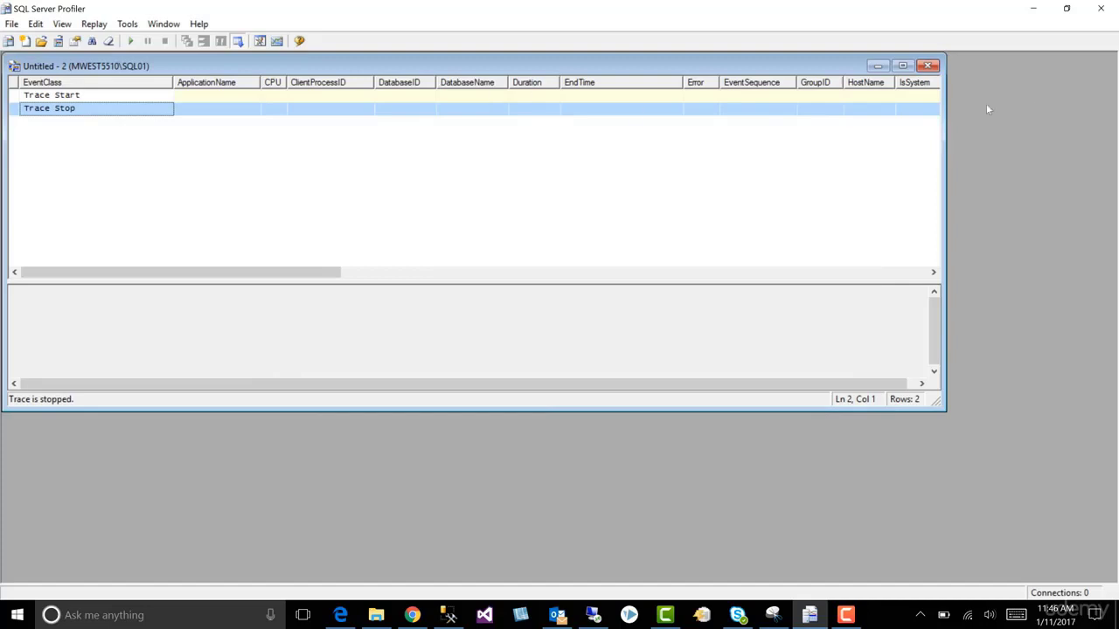
# - Close the Untitled - 2 trace and connect a new trace with the saved login
pyautogui.click(928, 66)
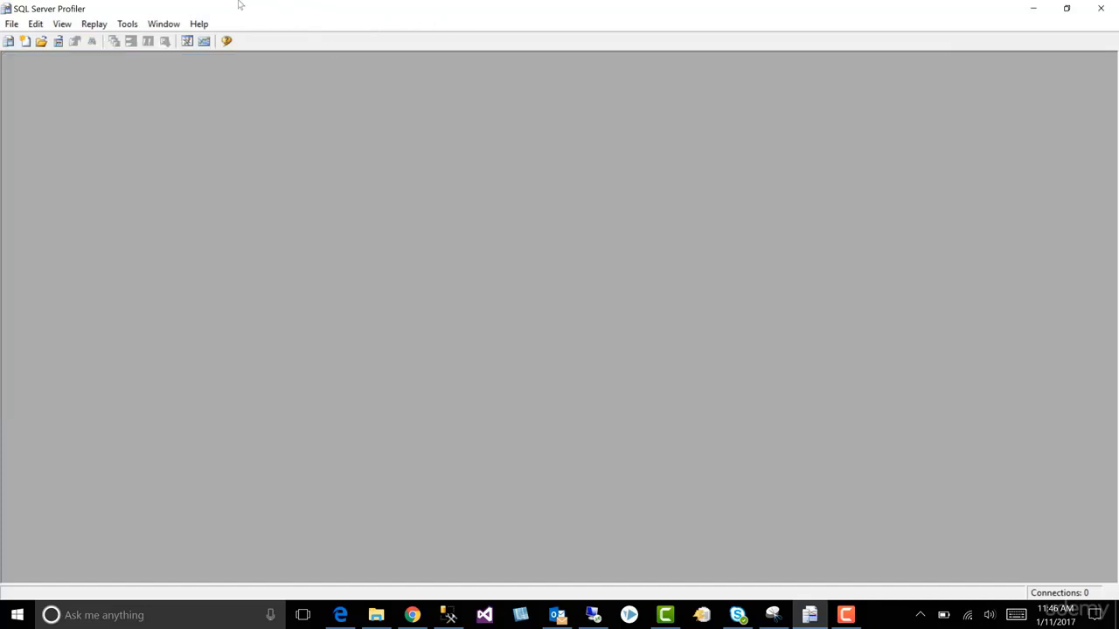
pyautogui.click(8, 41)
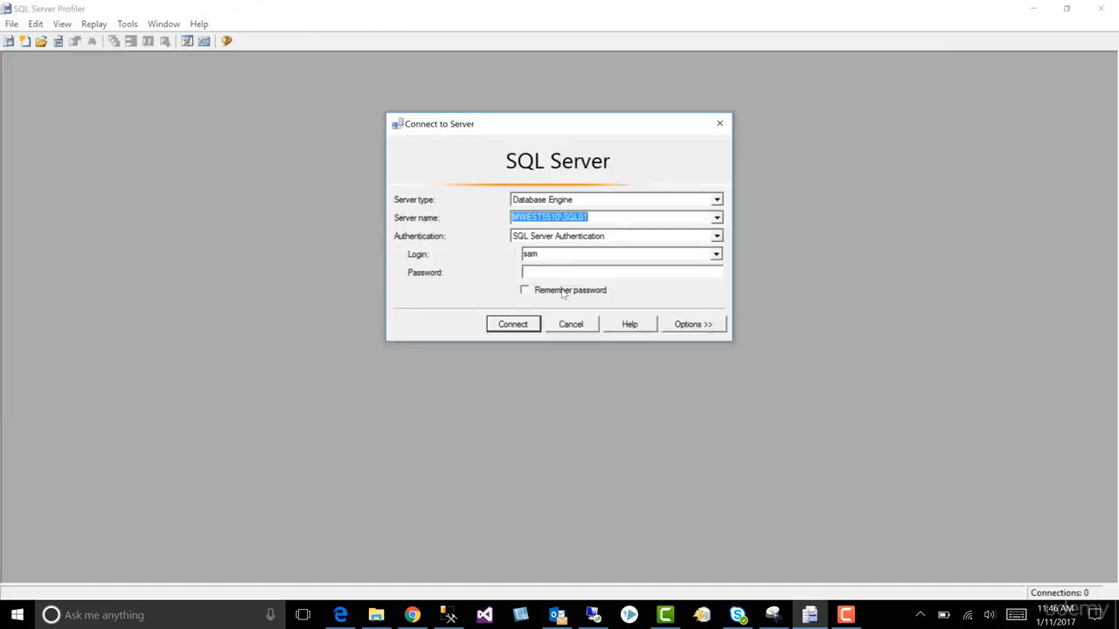
pyautogui.click(701, 253)
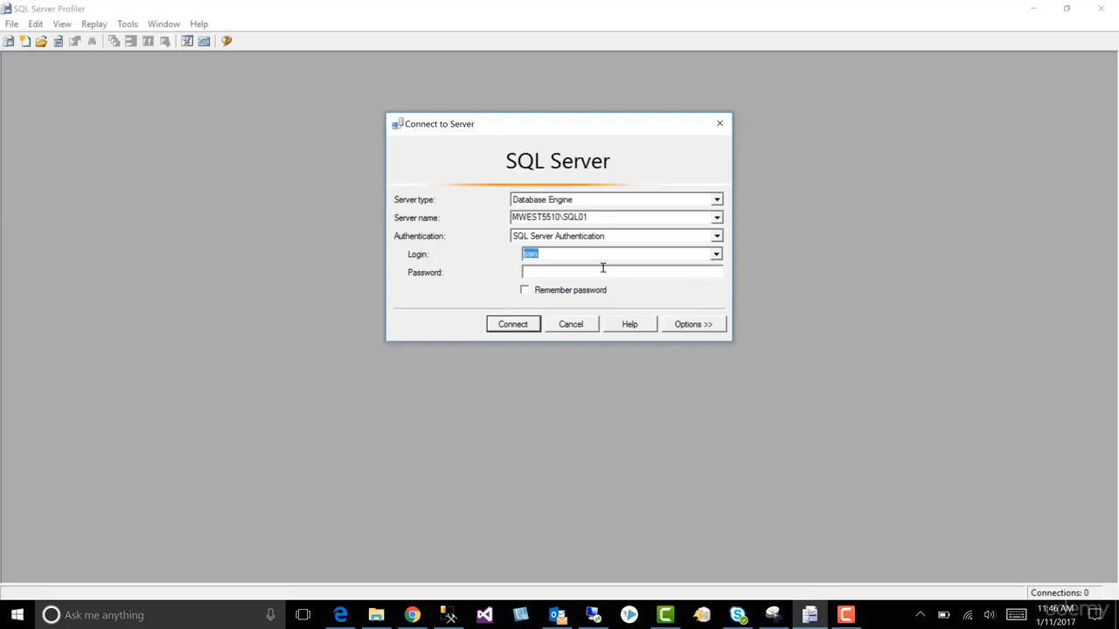
pyautogui.click(717, 255)
pyautogui.click(573, 278)
pyautogui.click(516, 325)
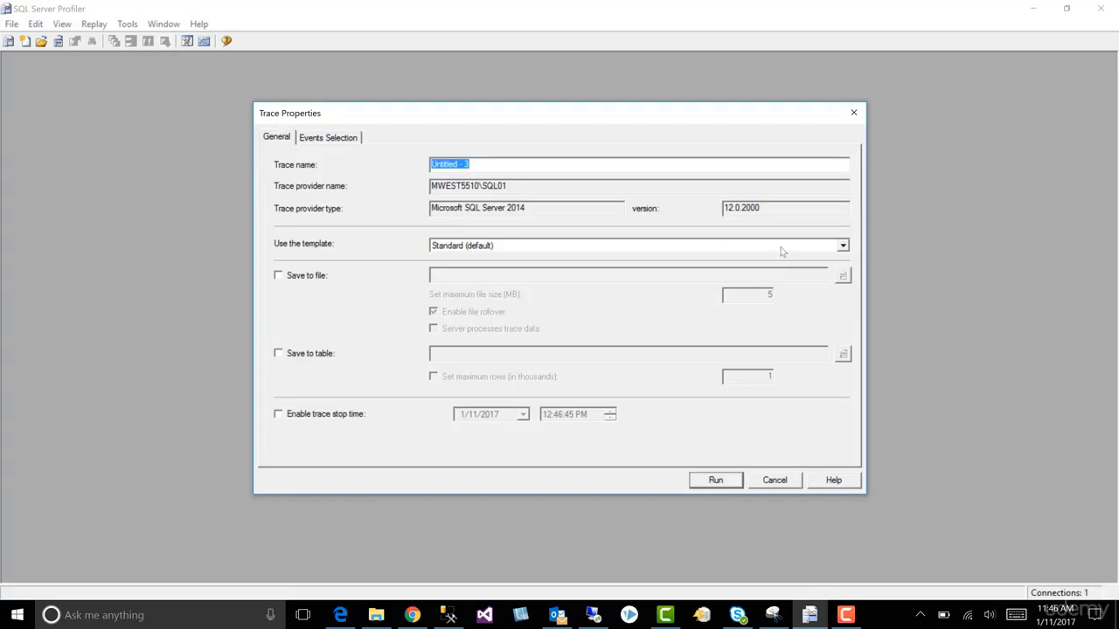
# - Base the new trace on the custom user template, confirm SQL:StmtRecompile is gone, and cancel
pyautogui.click(841, 248)
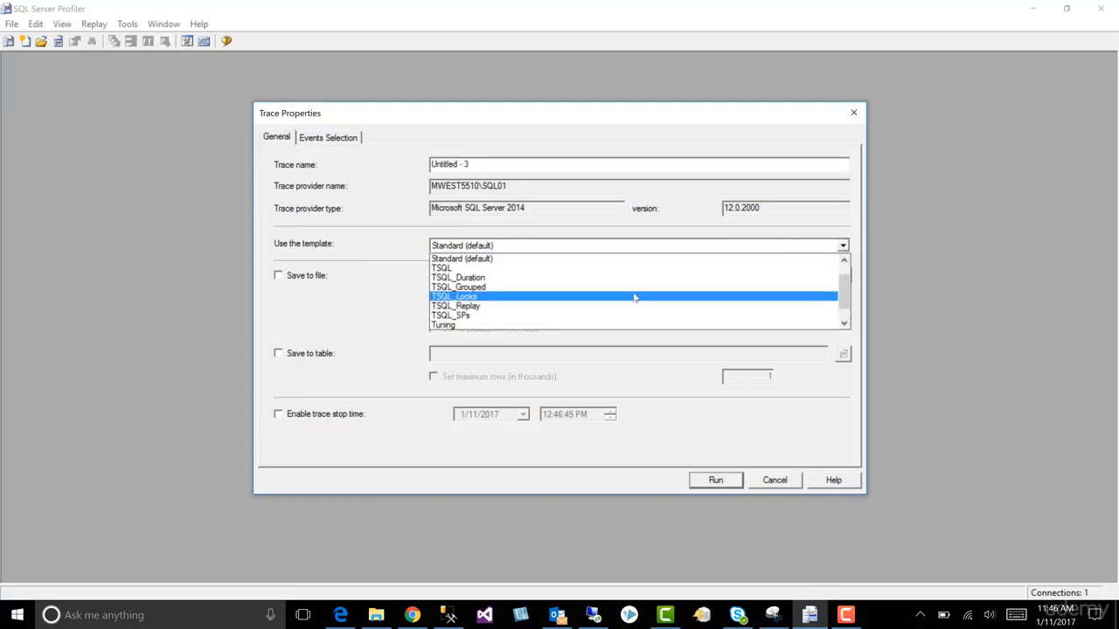
pyautogui.scroll(-1, 519, 264)
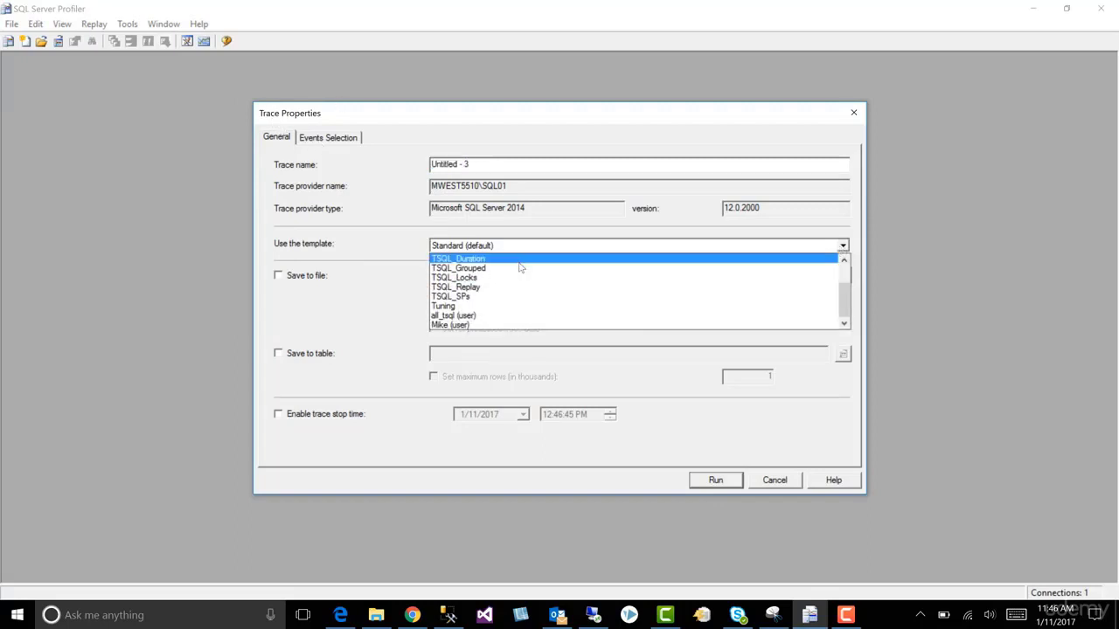
pyautogui.click(473, 325)
pyautogui.click(328, 138)
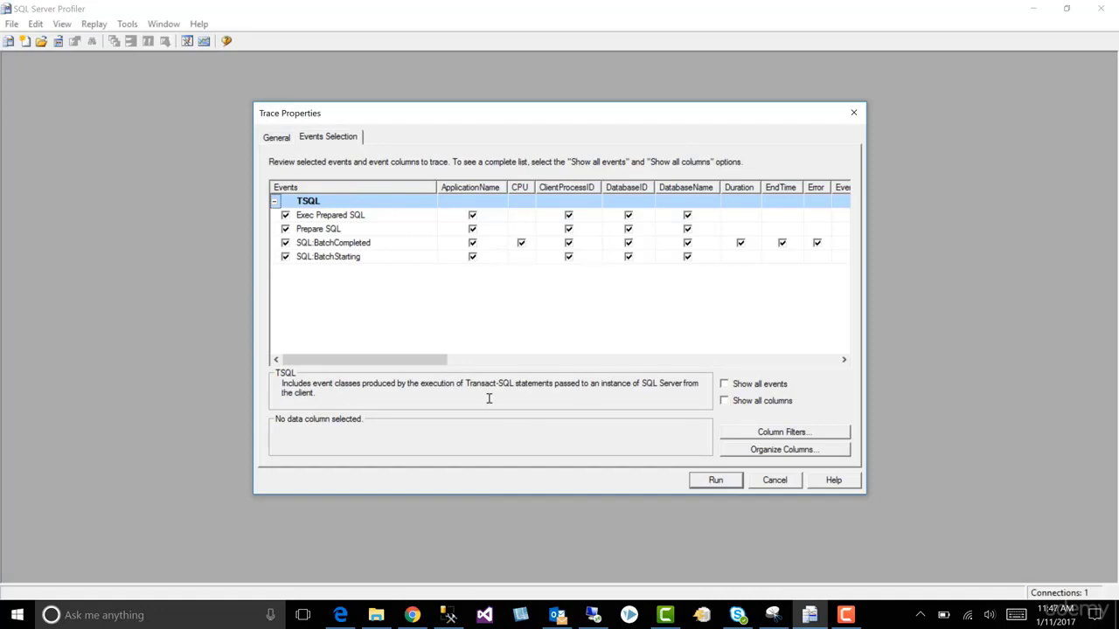
pyautogui.click(775, 483)
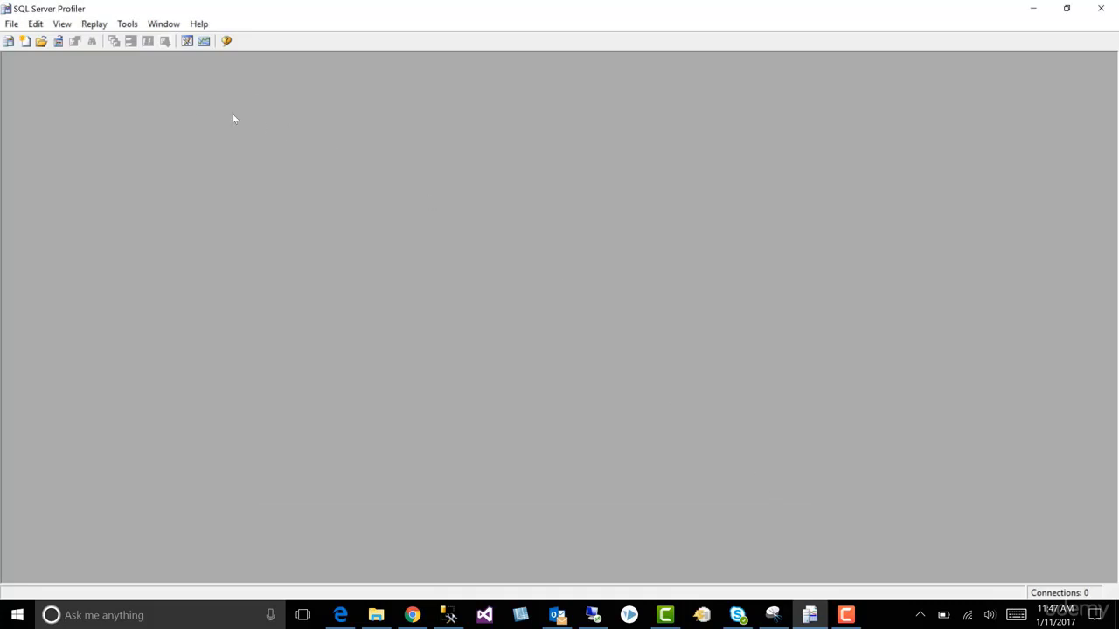
# - Delete the custom user template in the template editor, then start a new trace
pyautogui.click(11, 24)
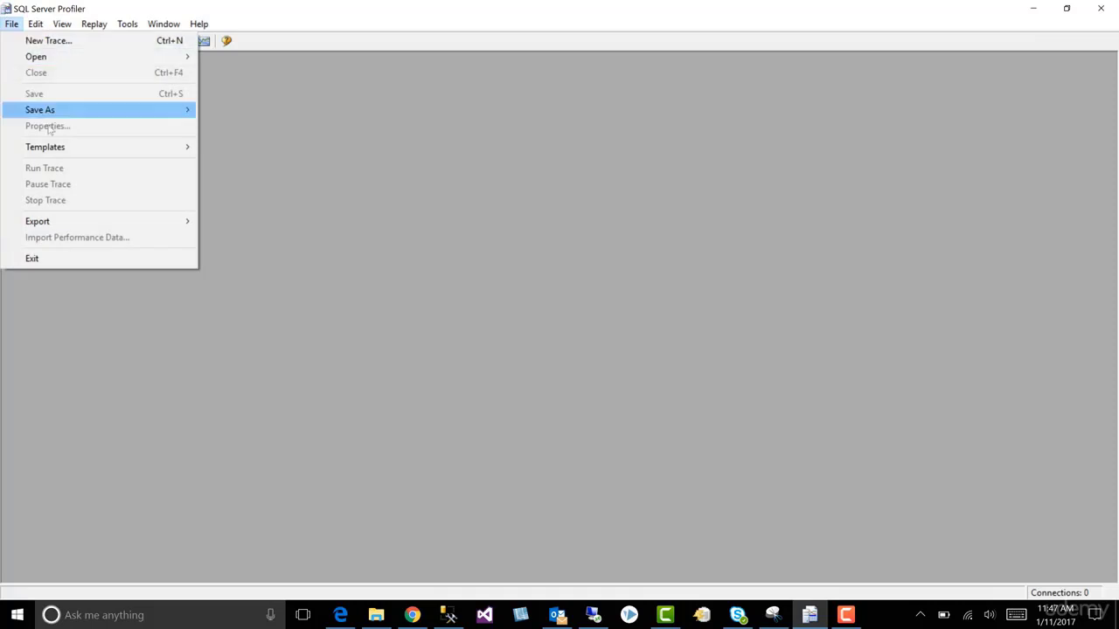
pyautogui.moveTo(120, 157)
pyautogui.click(252, 164)
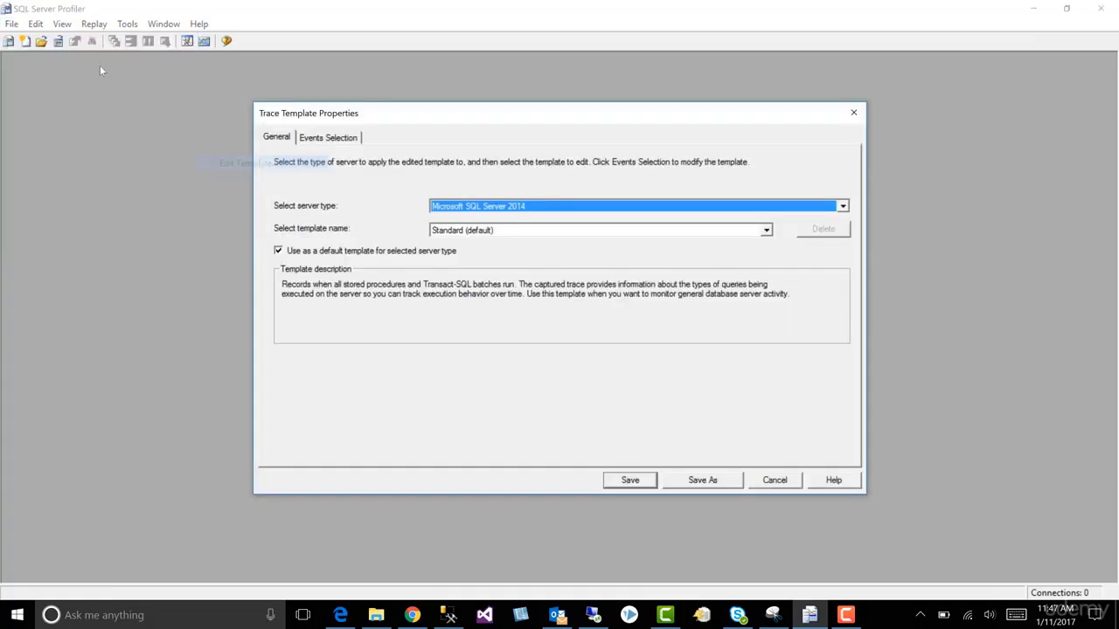
pyautogui.click(766, 231)
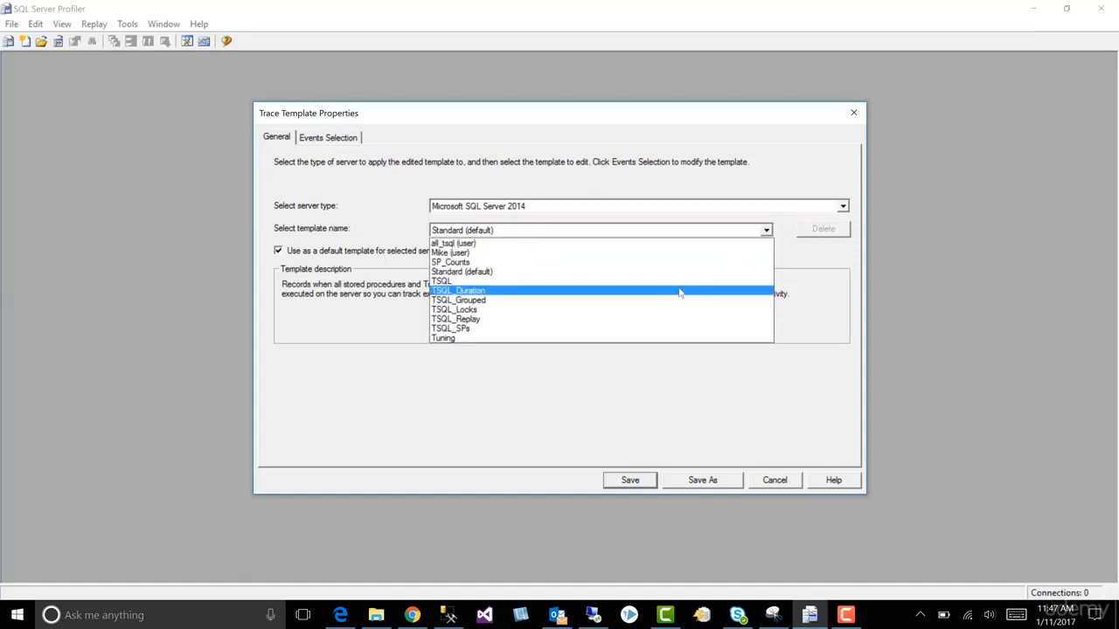
pyautogui.click(479, 254)
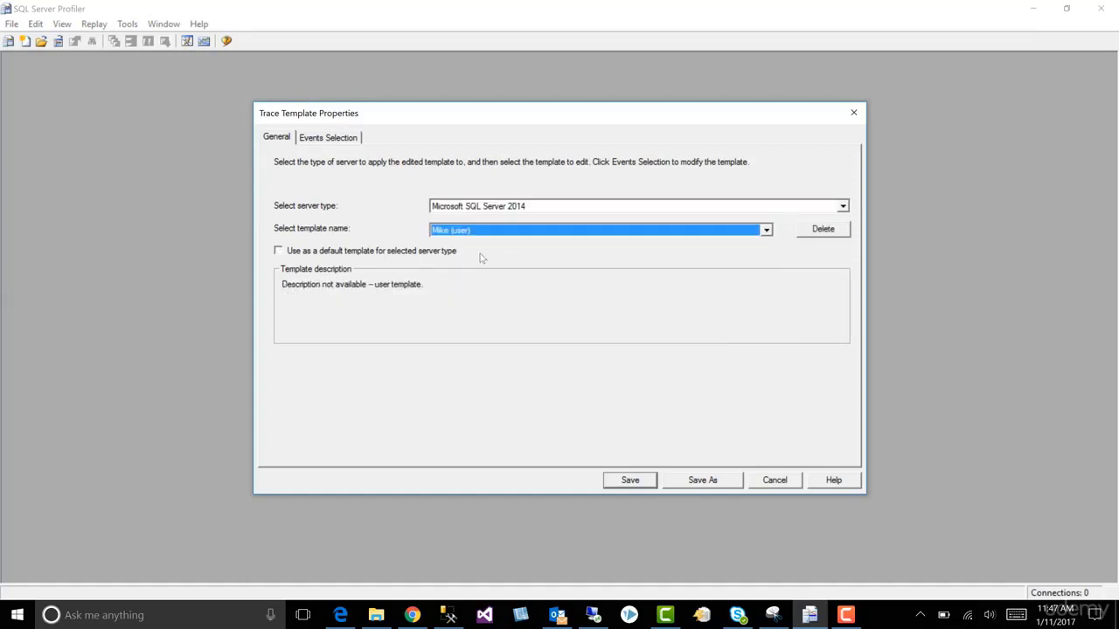
pyautogui.click(826, 231)
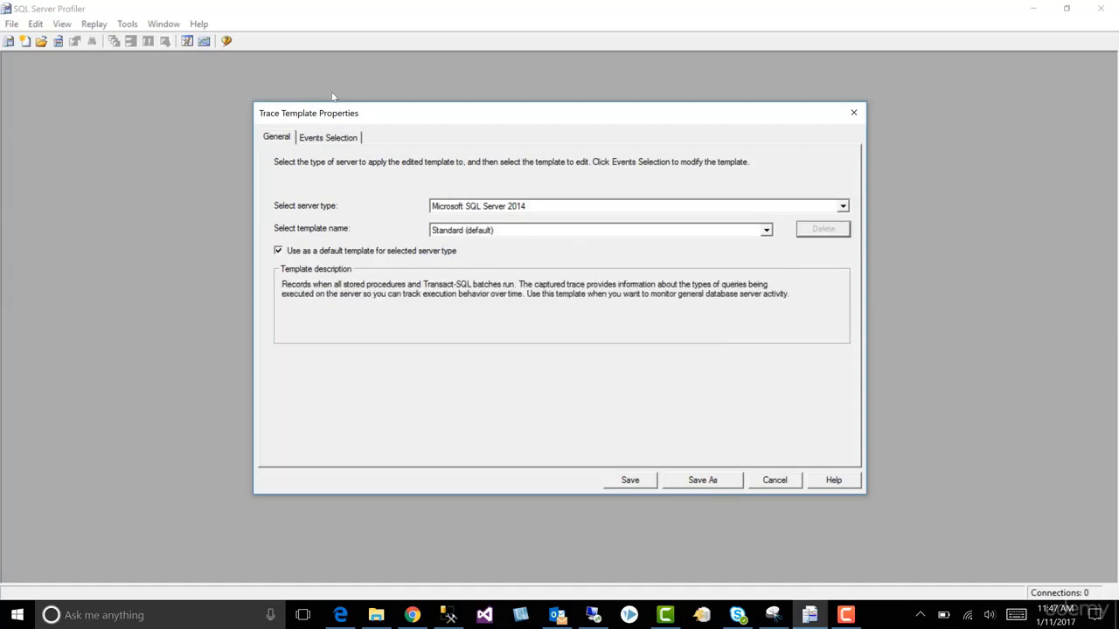
pyautogui.click(652, 480)
pyautogui.click(9, 41)
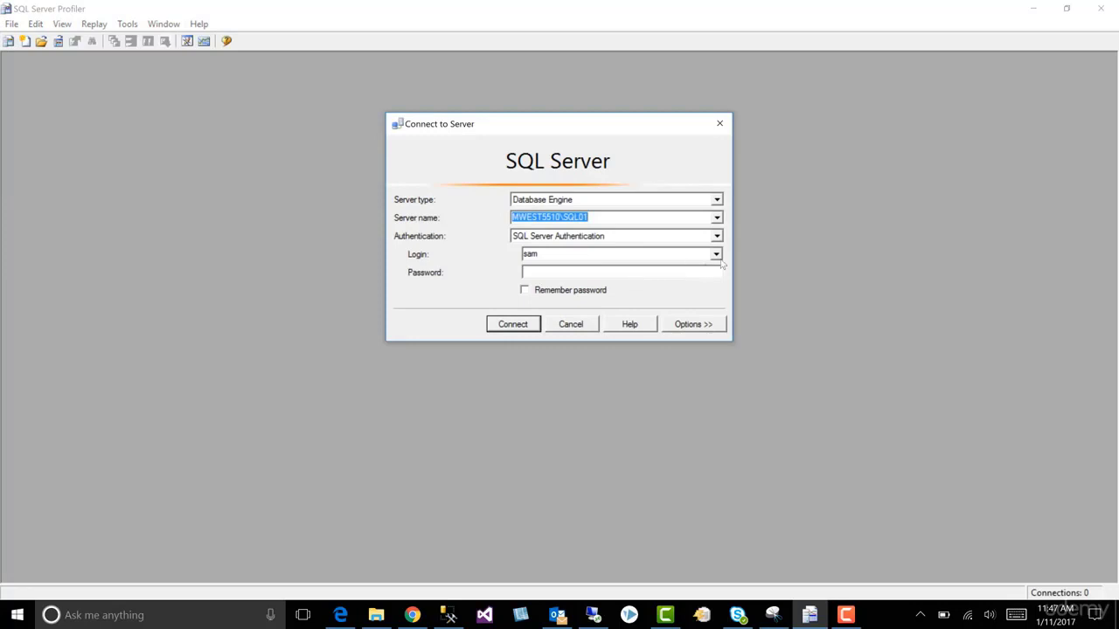
# - Connect to SQL01 with the saved login for the new trace
pyautogui.click(716, 253)
pyautogui.click(632, 275)
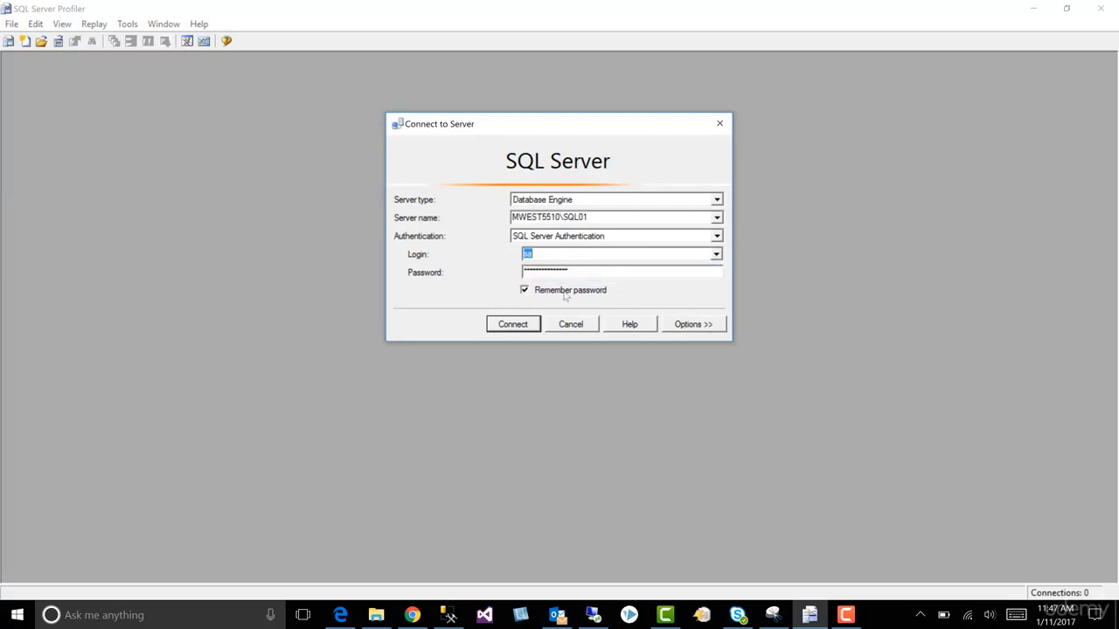
pyautogui.click(513, 325)
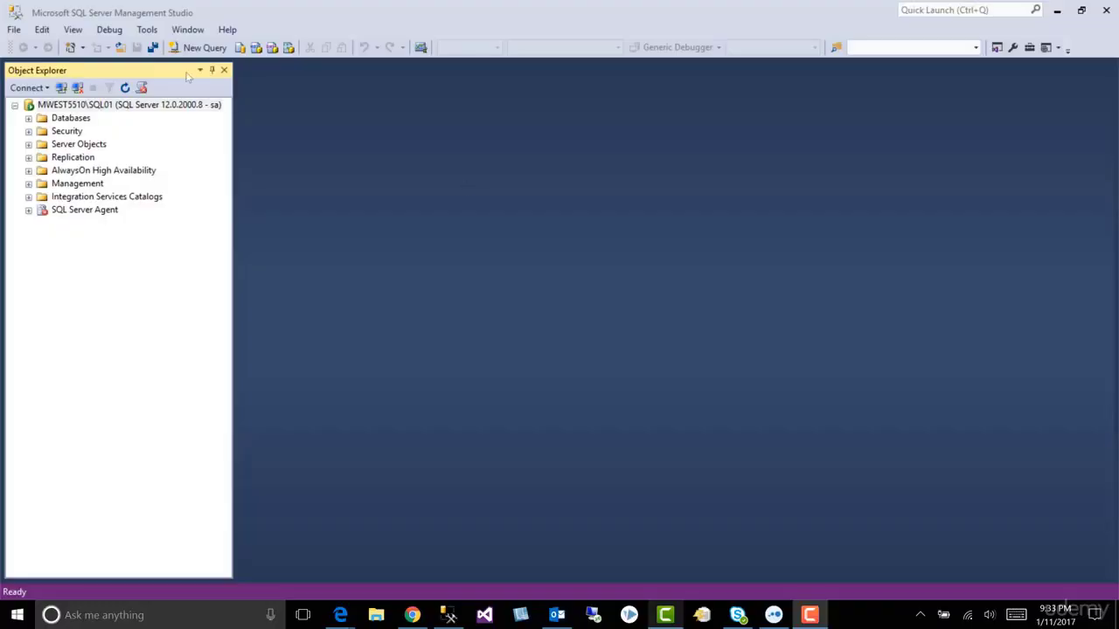
# - Launch Profiler from Management Studio's Tools menu, connect with the saved login, and view Events Selection
pyautogui.click(149, 35)
pyautogui.click(145, 46)
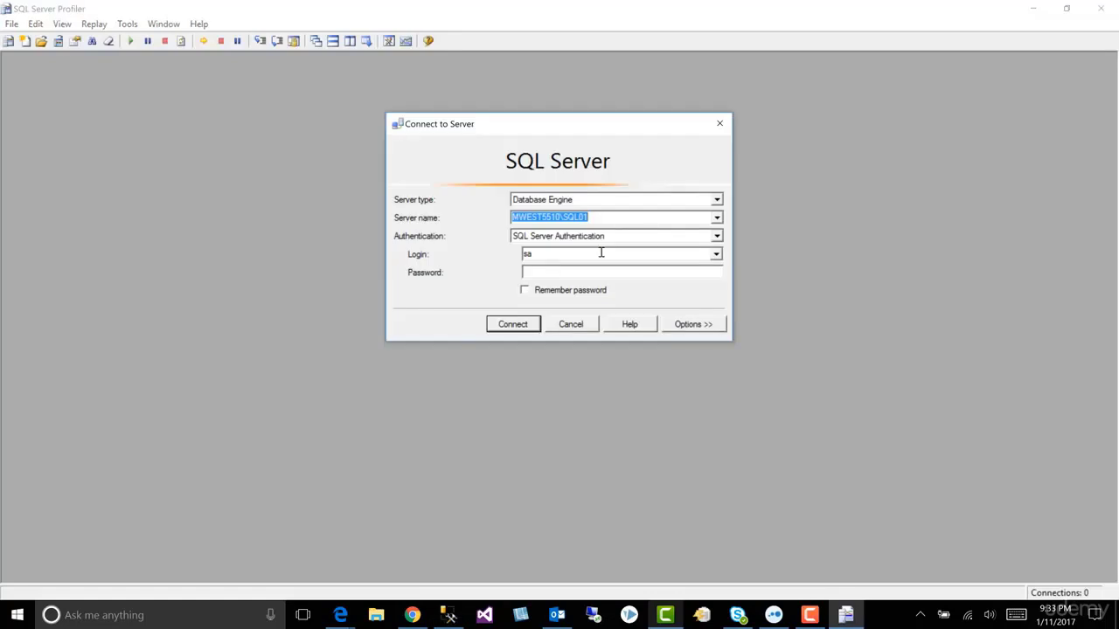
pyautogui.click(716, 253)
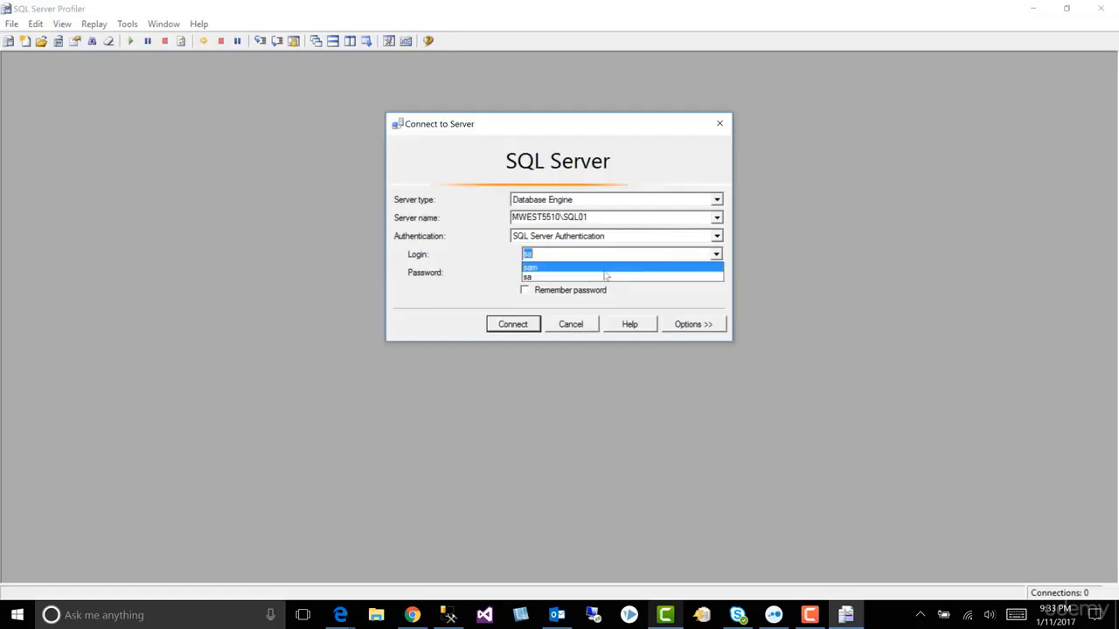
pyautogui.click(606, 268)
pyautogui.click(524, 322)
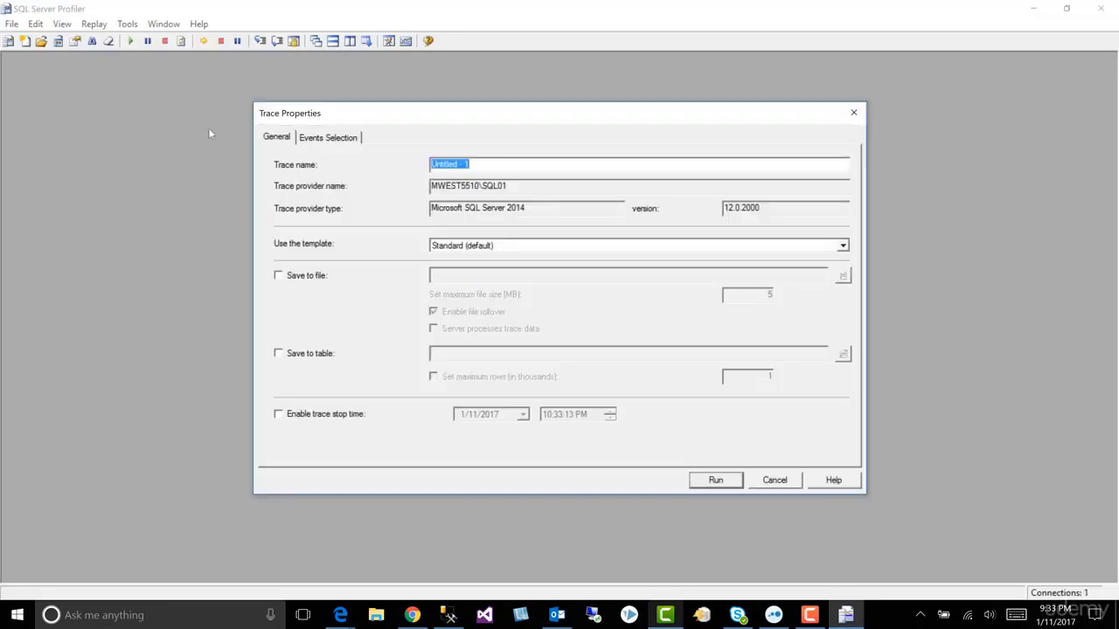
pyautogui.click(357, 140)
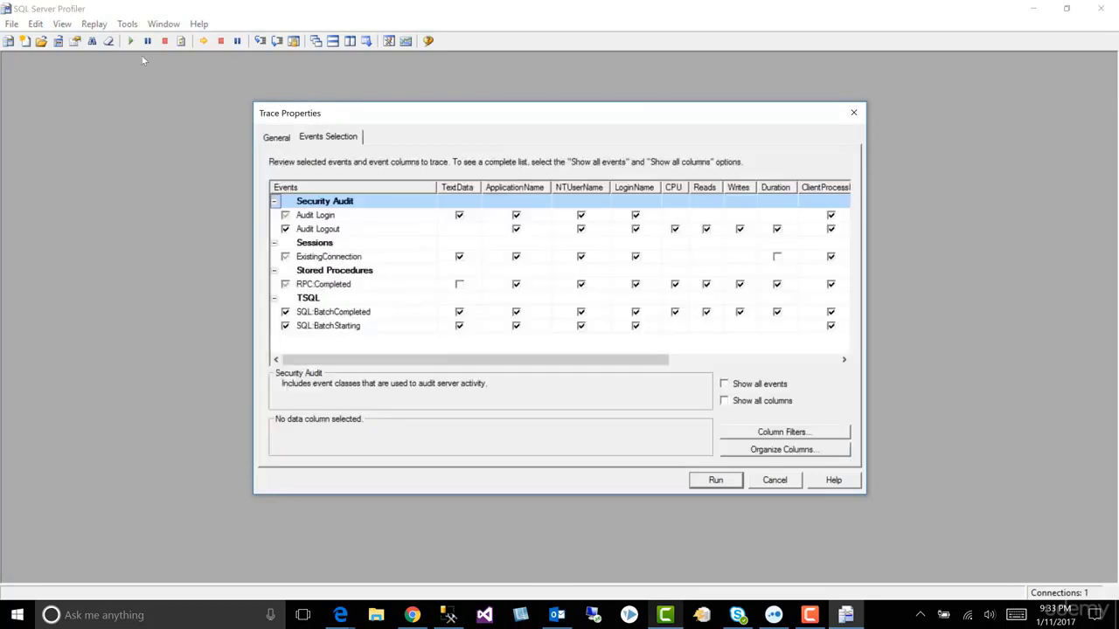
# - Add a column filter keeping only events with Reads greater than or equal to 5000
pyautogui.click(756, 437)
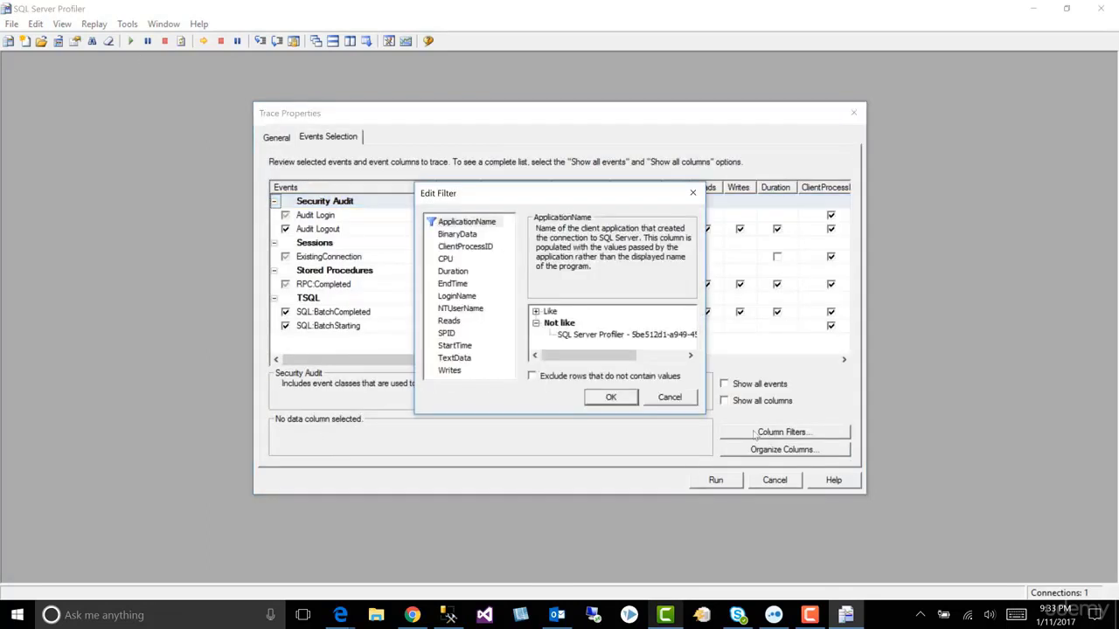
pyautogui.click(472, 248)
pyautogui.click(457, 284)
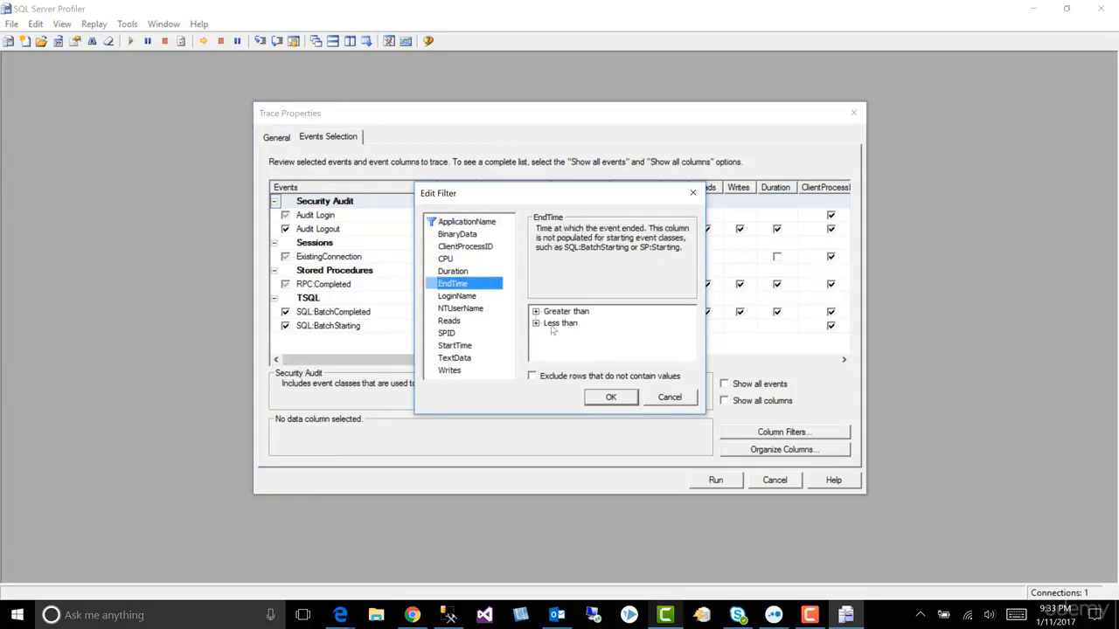
pyautogui.click(537, 312)
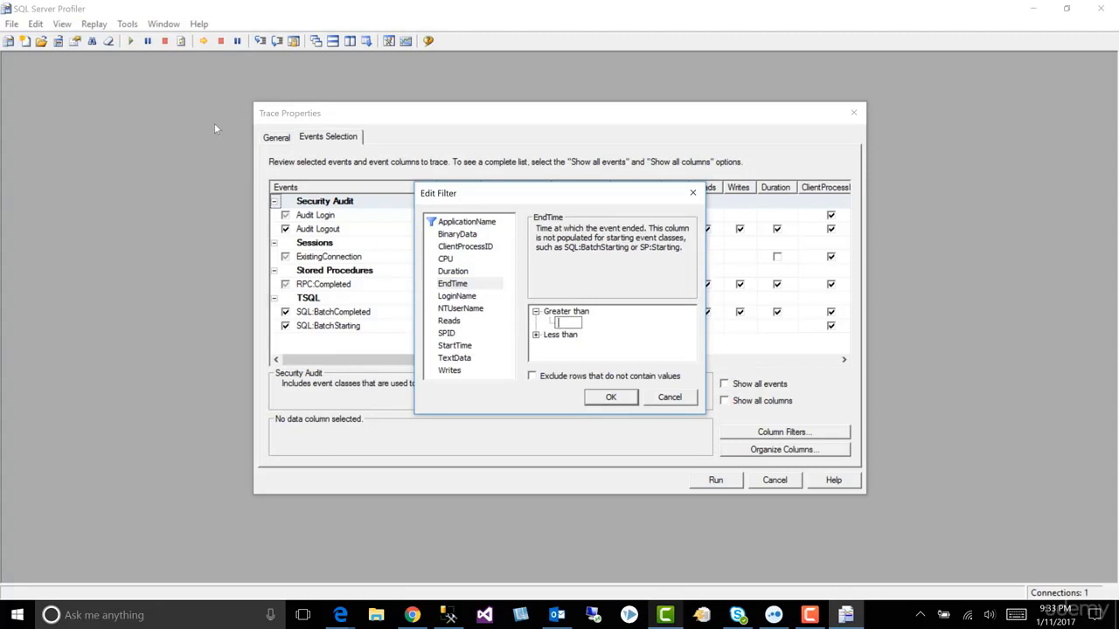
pyautogui.click(452, 333)
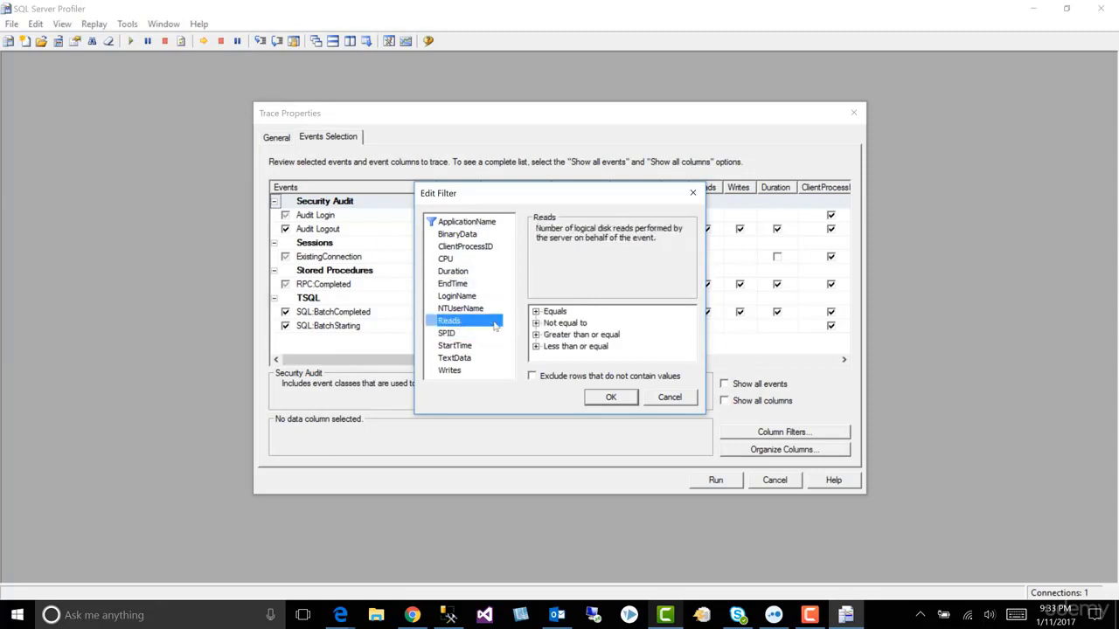
pyautogui.click(536, 335)
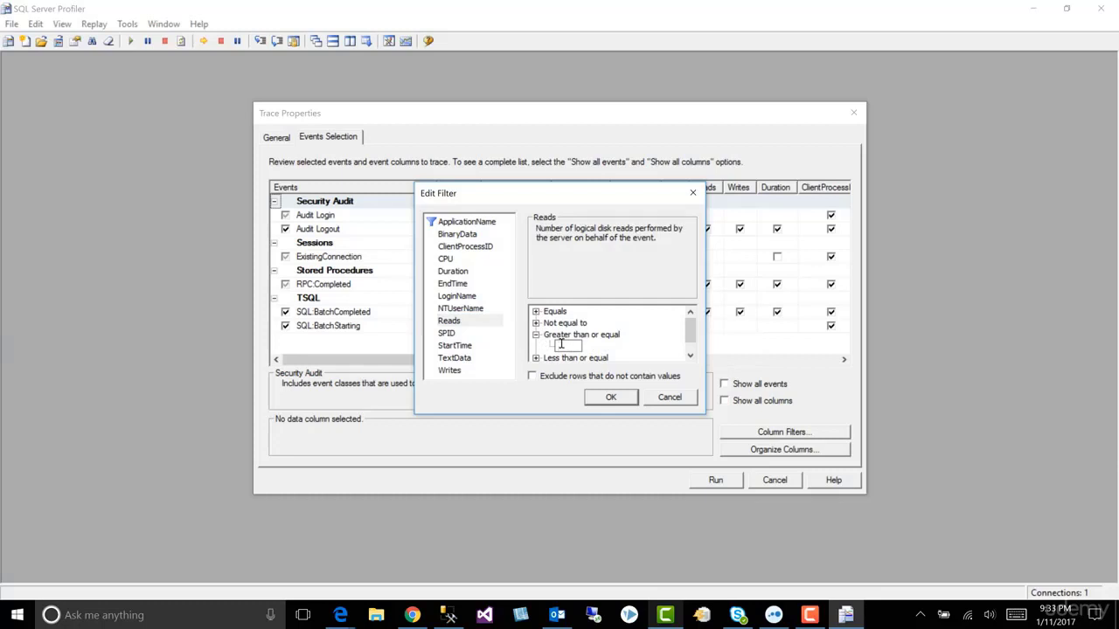
pyautogui.write('5000')
pyautogui.click(612, 398)
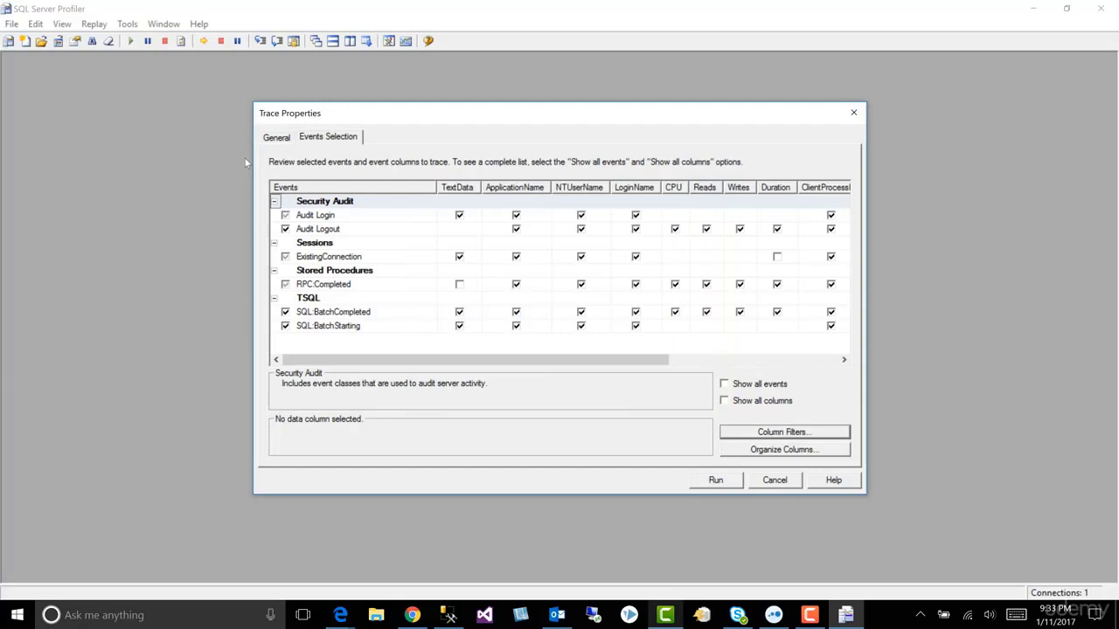
# - Run and stop the filtered trace, then start reopening its properties from the File menu
pyautogui.click(710, 480)
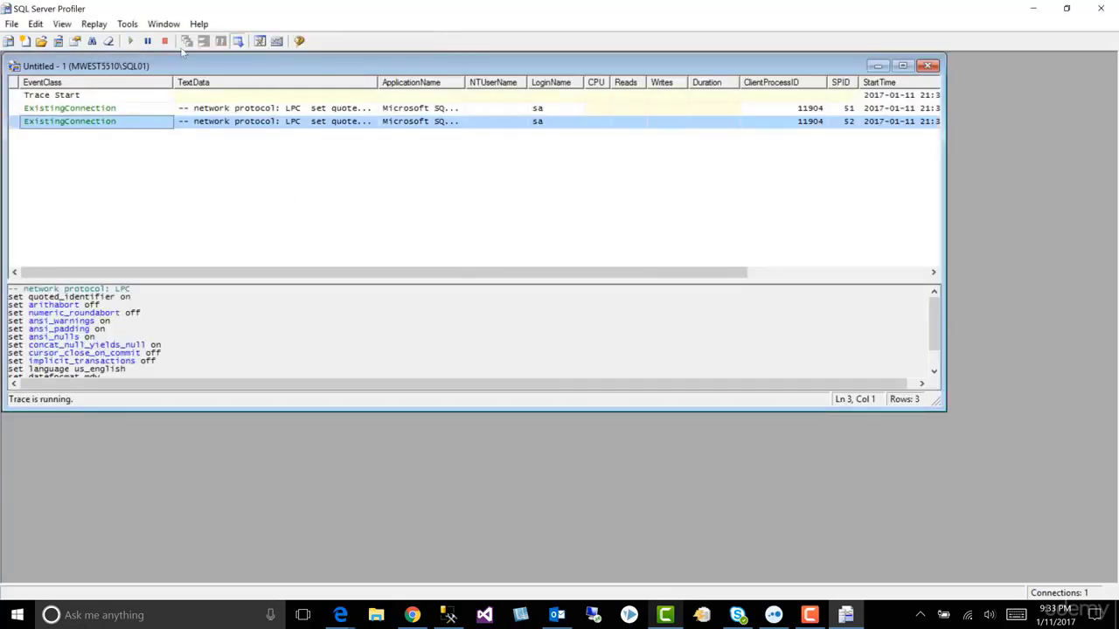
pyautogui.click(165, 41)
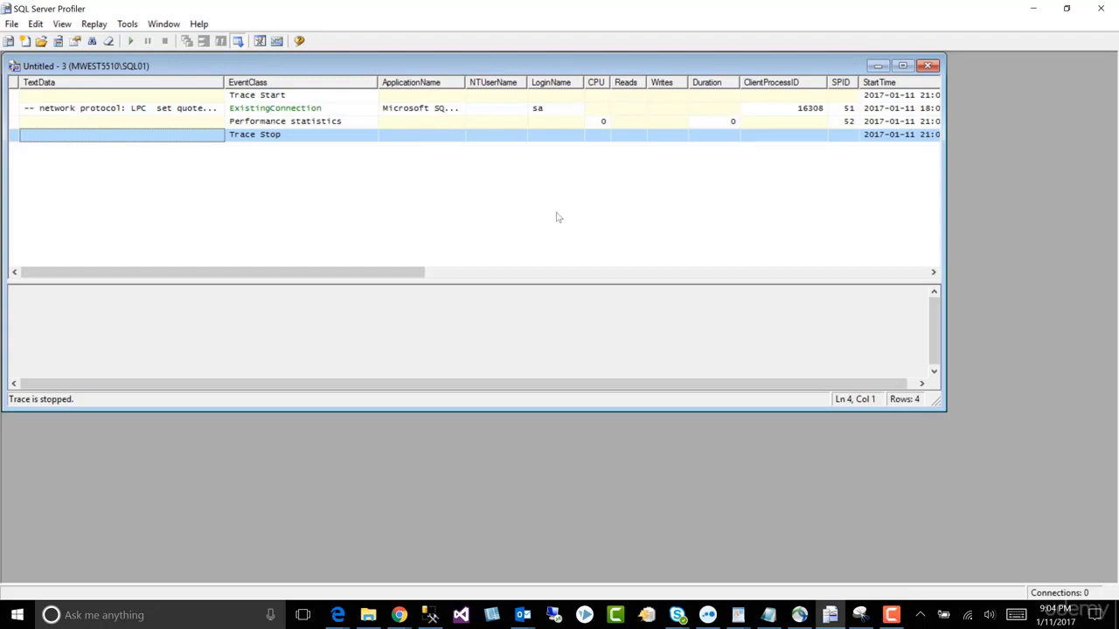
pyautogui.click(11, 24)
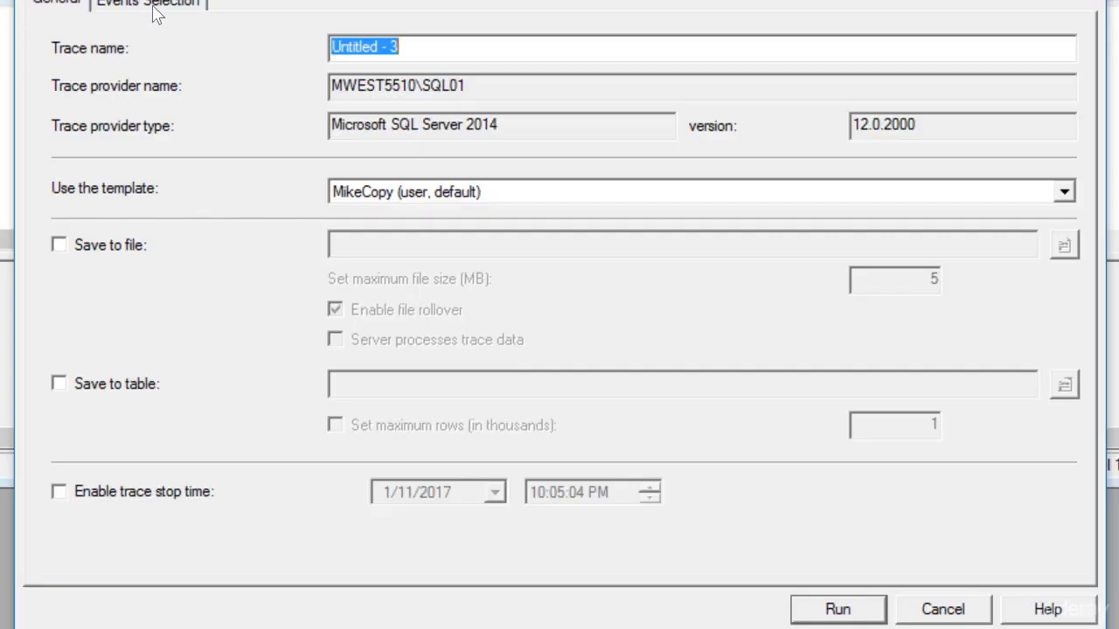
# - Capture ApplicationName for the Degree of Parallelism event
pyautogui.click(154, 7)
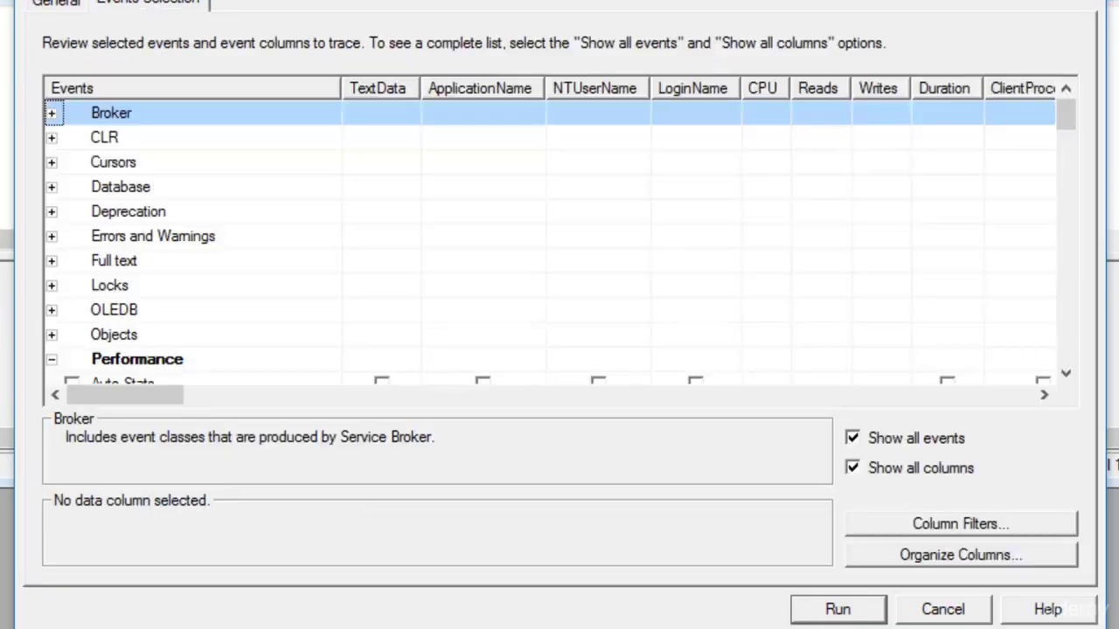
pyautogui.scroll(-3, 290, 229)
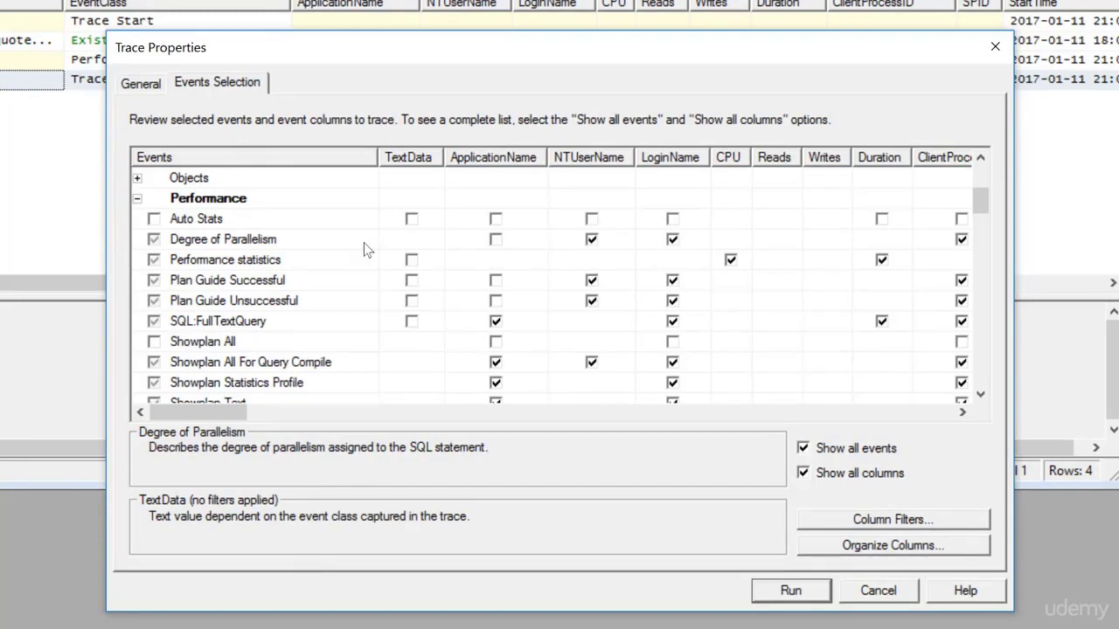
pyautogui.click(496, 239)
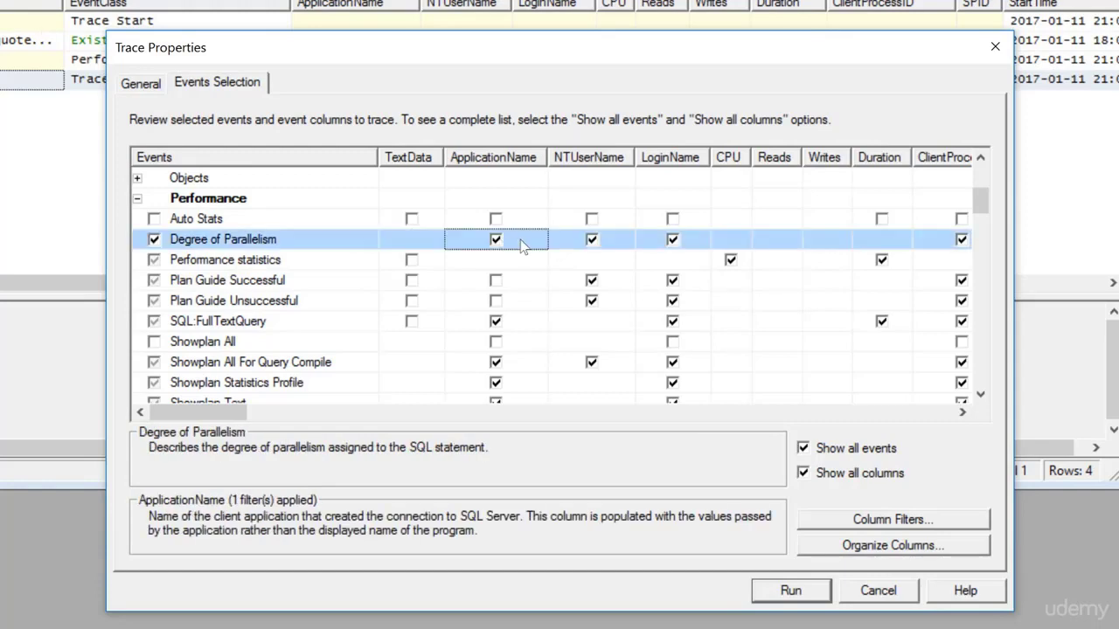
# - Briefly include Auto Stats and its TextData, then leave Auto Stats excluded from the trace
pyautogui.click(332, 218)
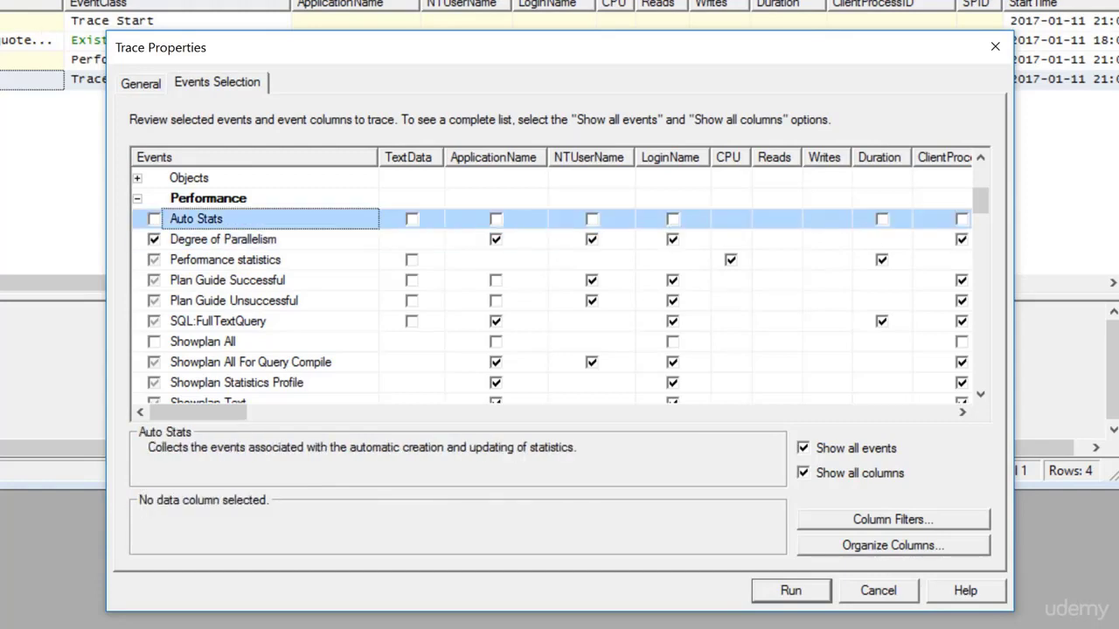
pyautogui.click(412, 218)
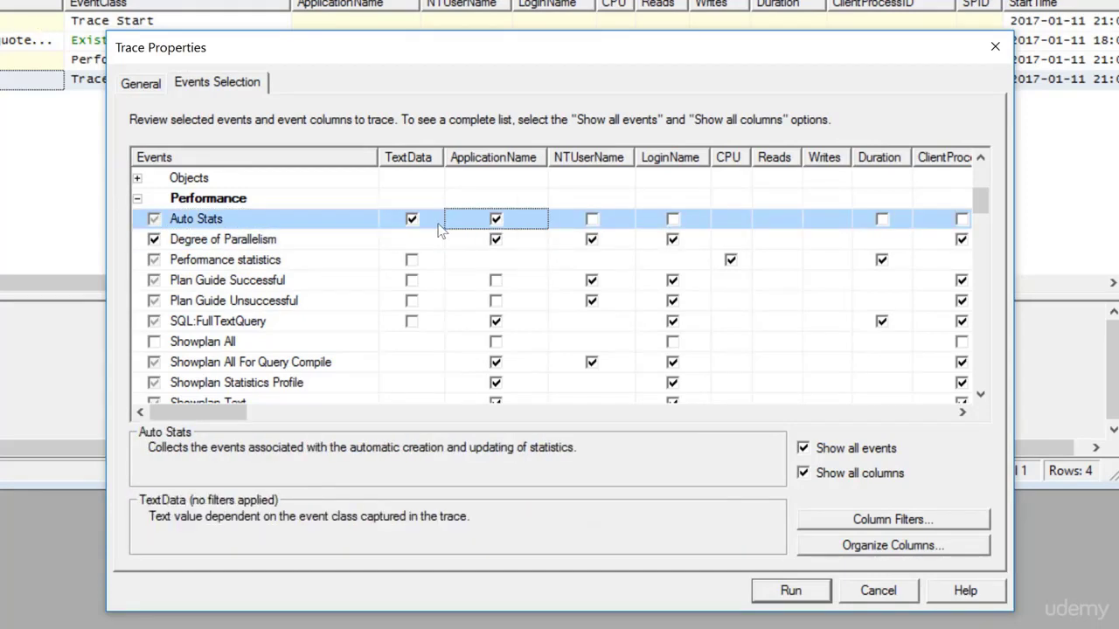
pyautogui.click(412, 219)
pyautogui.click(507, 219)
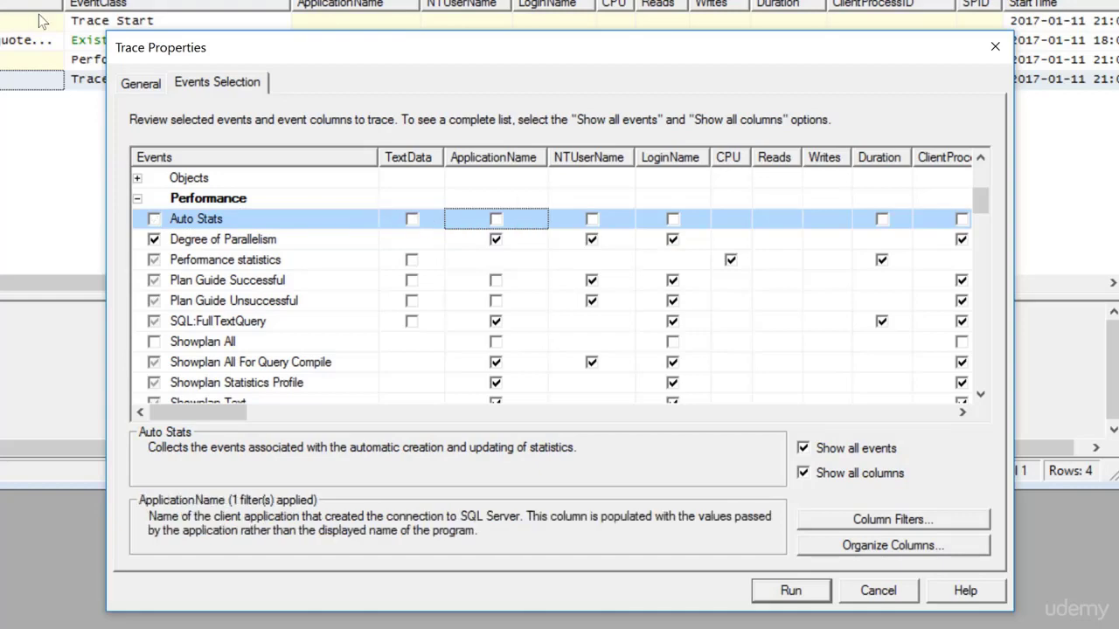
pyautogui.rightClick(346, 219)
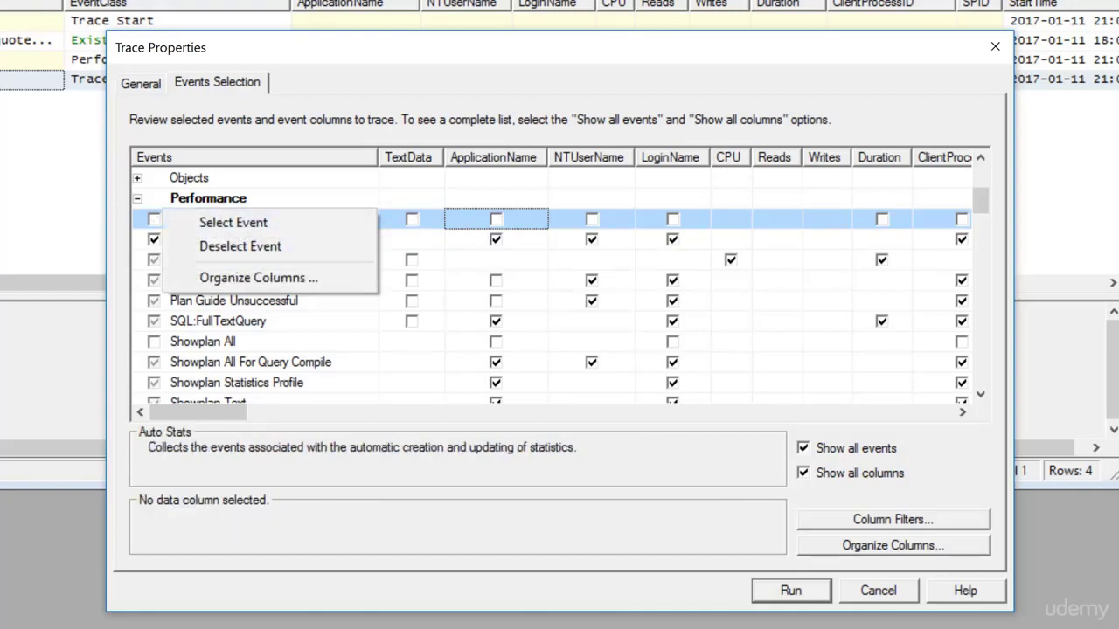
pyautogui.click(339, 224)
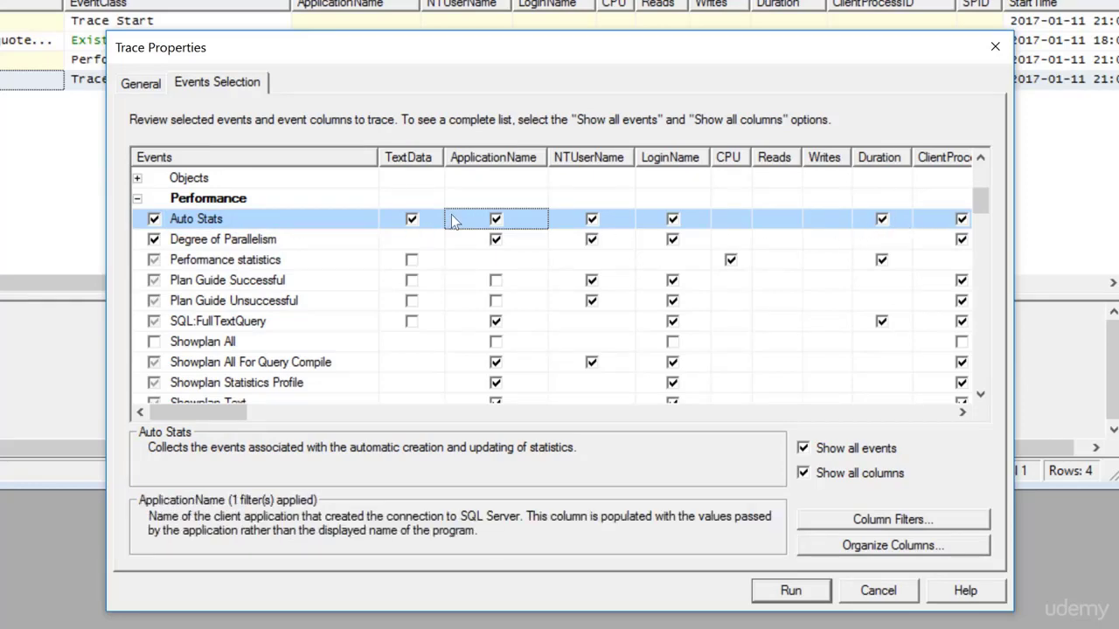
pyautogui.rightClick(330, 223)
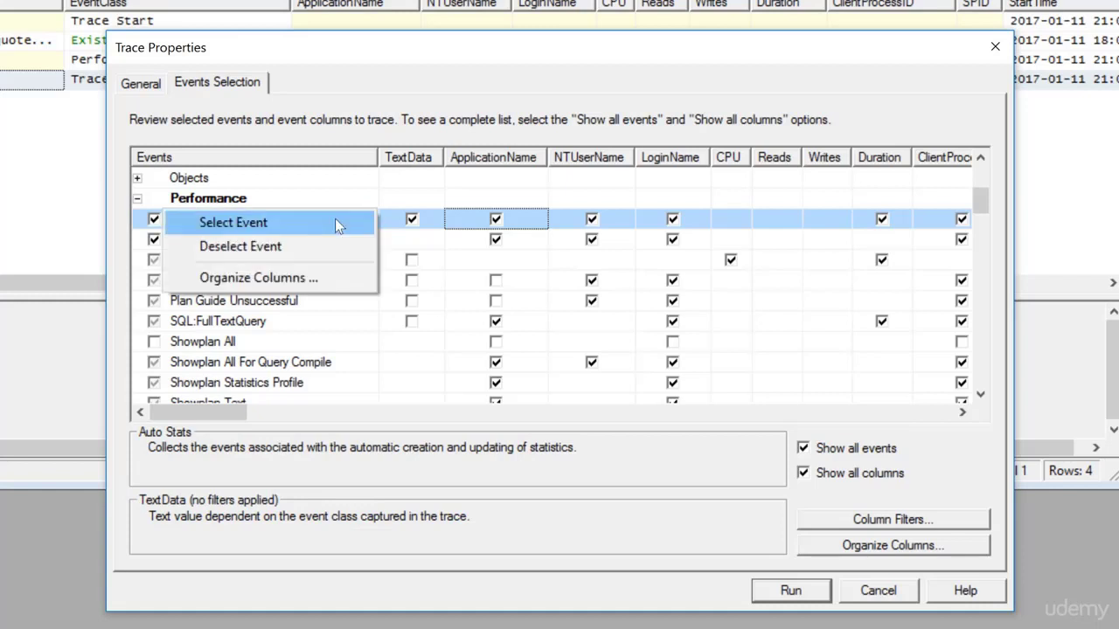
pyautogui.click(332, 240)
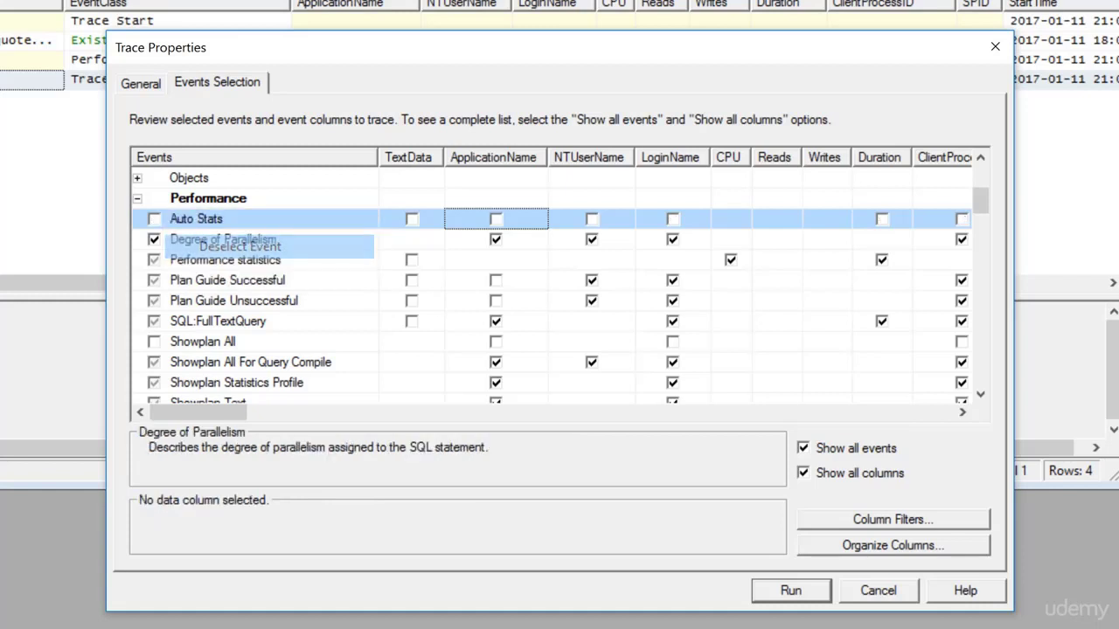
pyautogui.rightClick(347, 224)
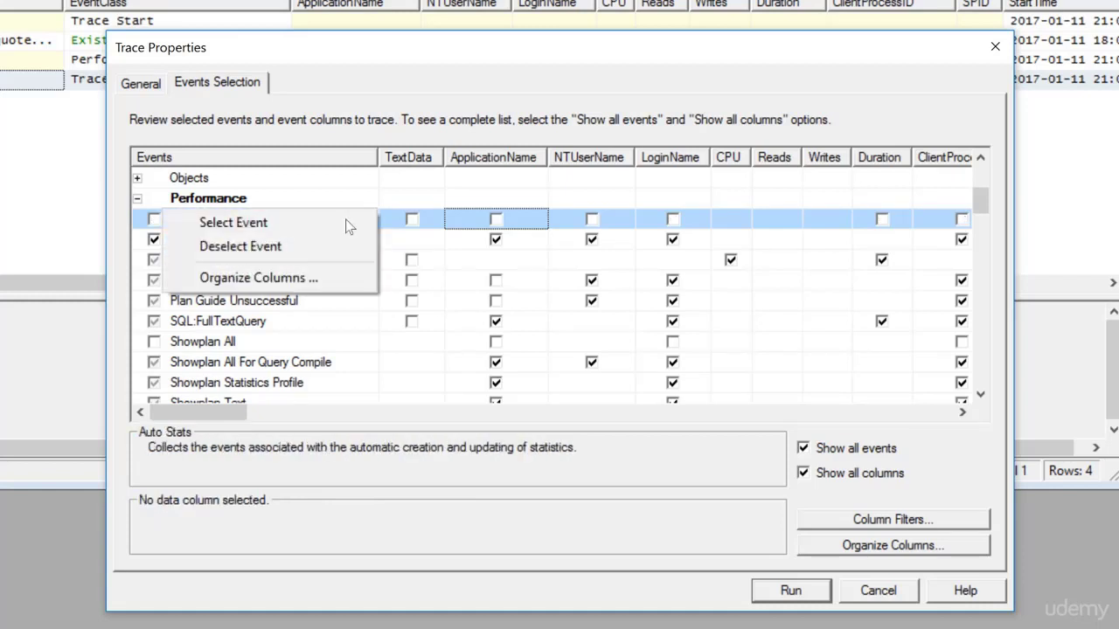
pyautogui.click(368, 277)
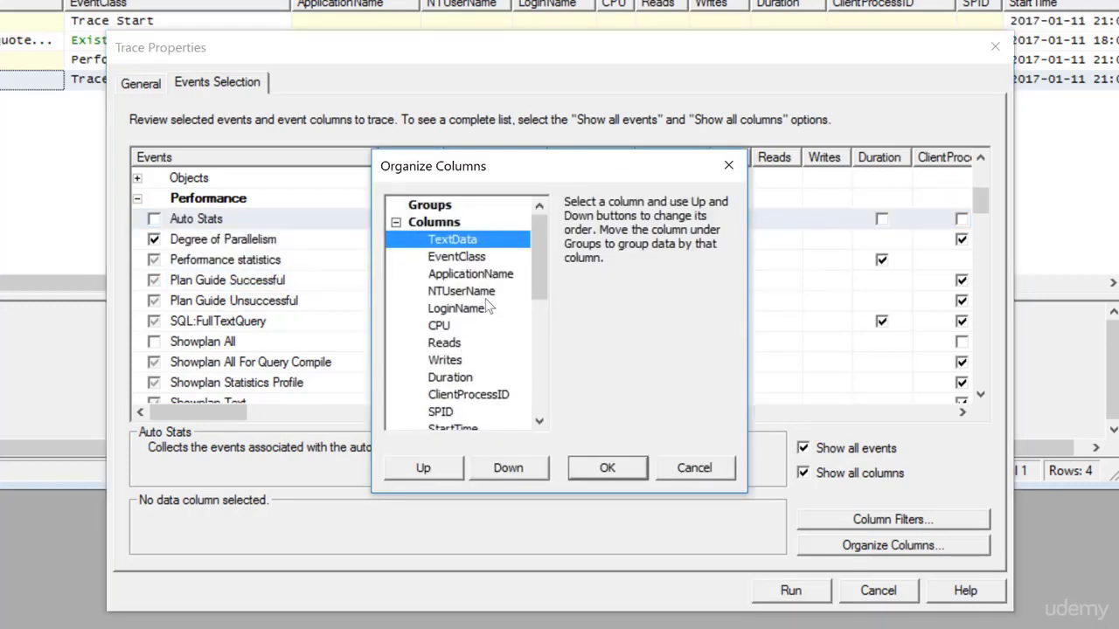
# - Move the DatabaseName column up the order to sit just below TextData
pyautogui.click(466, 358)
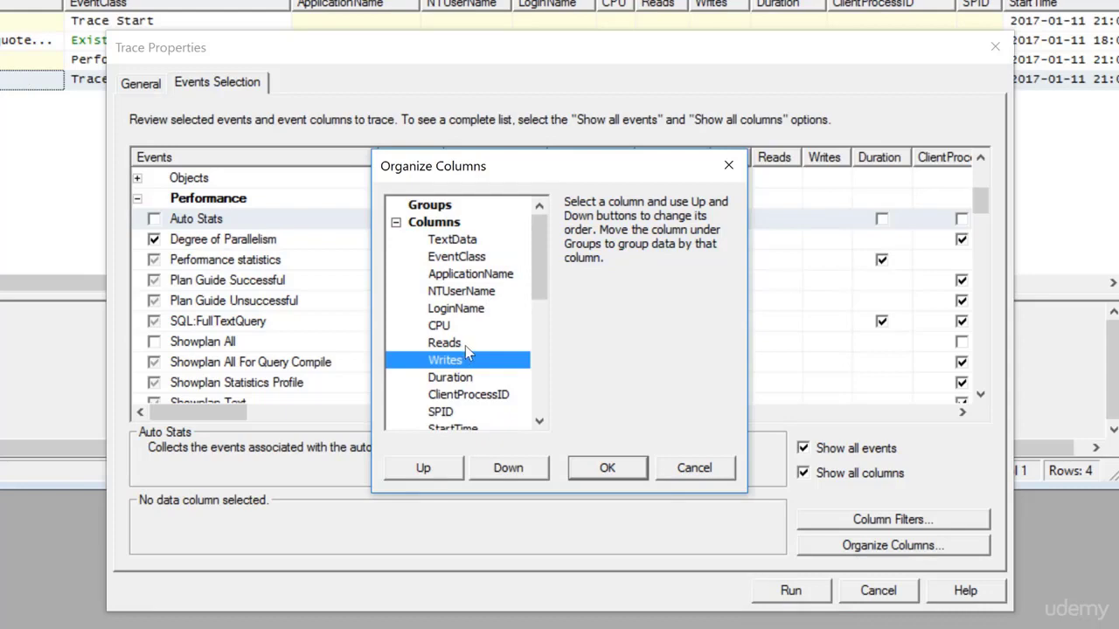
pyautogui.click(467, 345)
pyautogui.scroll(-3, 470, 348)
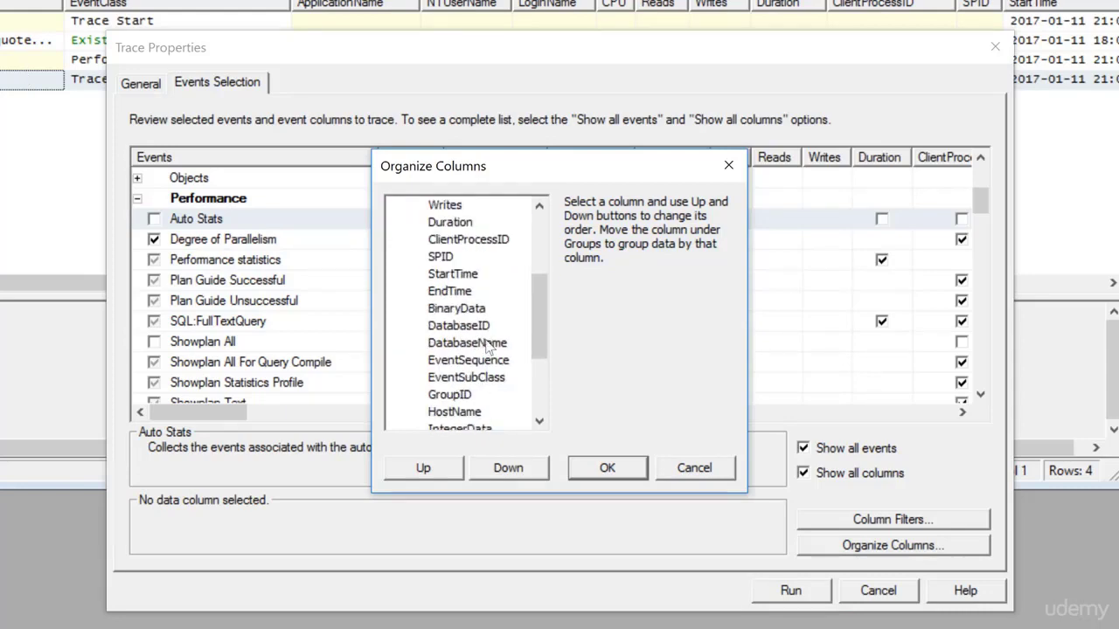
pyautogui.click(486, 343)
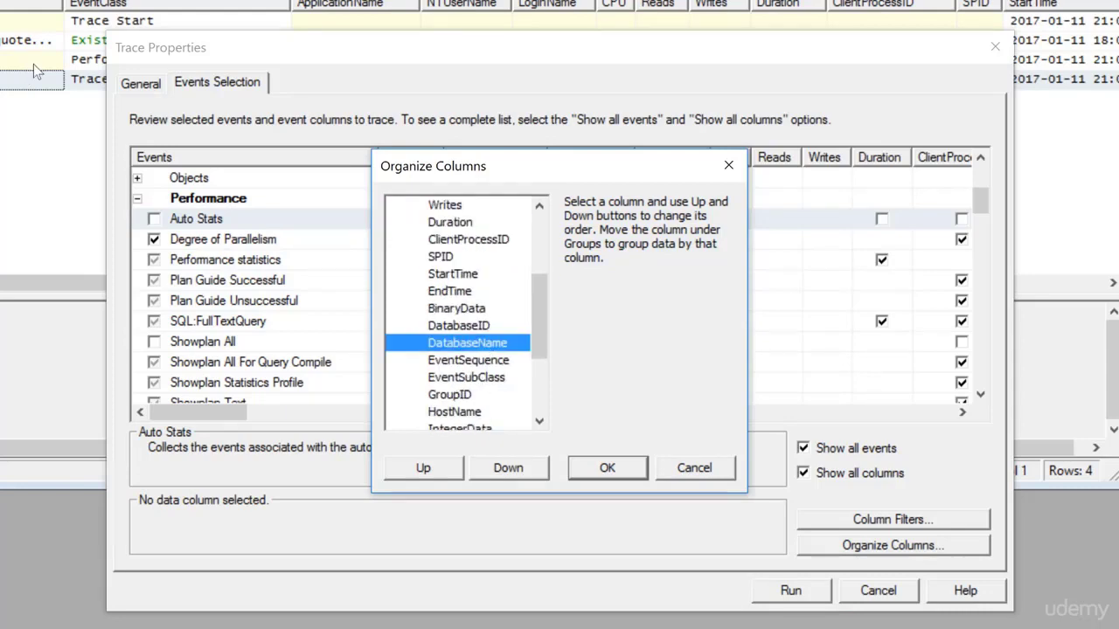
pyautogui.click(433, 470)
pyautogui.click(433, 470)
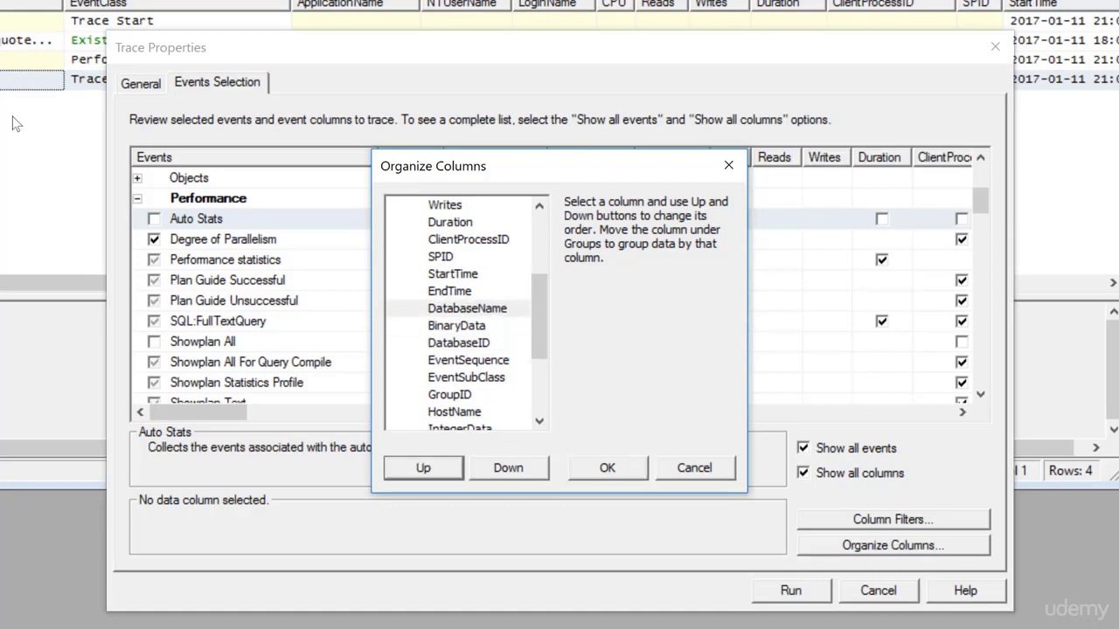
pyautogui.click(434, 469)
pyautogui.click(434, 469)
pyautogui.click(437, 466)
pyautogui.click(441, 464)
pyautogui.click(446, 461)
pyautogui.scroll(3, 455, 420)
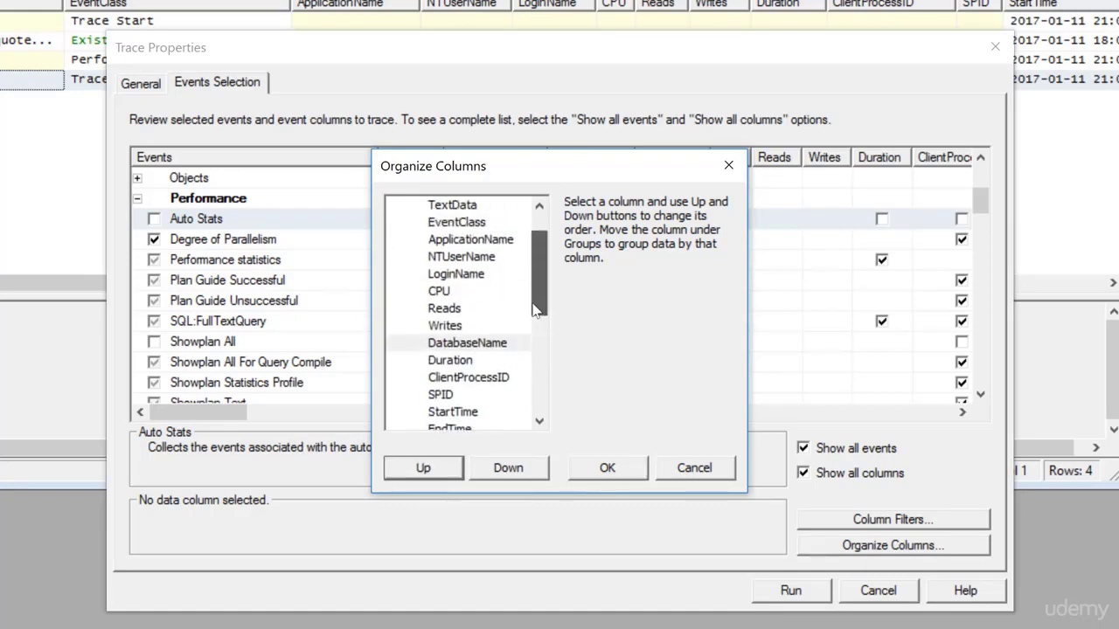
pyautogui.click(437, 468)
pyautogui.click(437, 467)
pyautogui.click(437, 468)
pyautogui.click(437, 468)
pyautogui.click(437, 468)
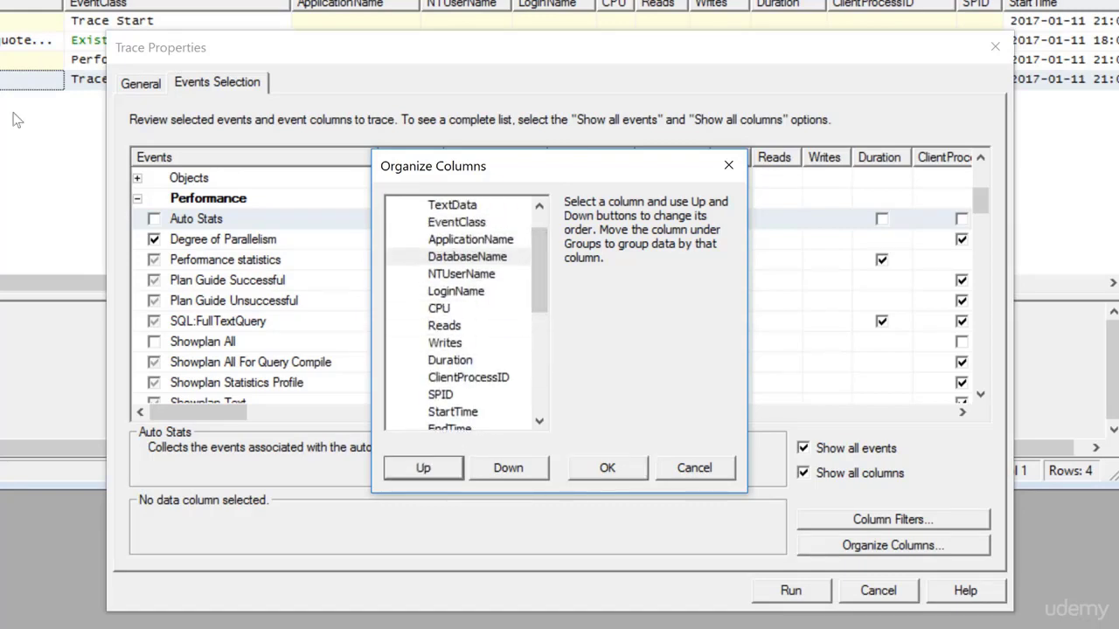
pyautogui.click(437, 468)
pyautogui.click(437, 467)
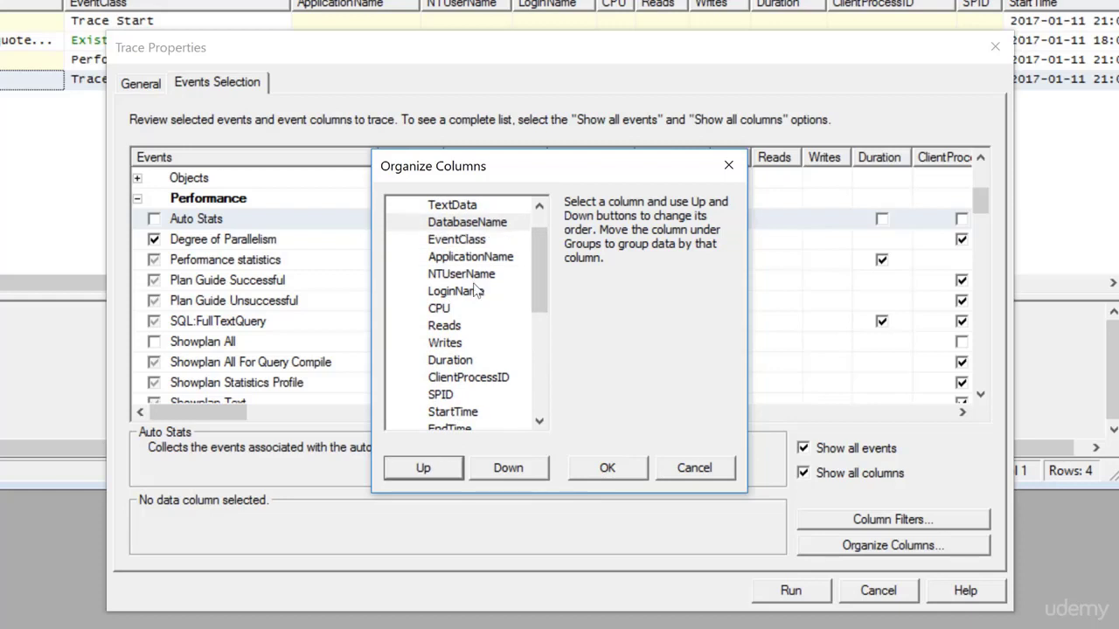
# - Move Reads above EventClass in the column order and confirm the new order
pyautogui.click(458, 206)
pyautogui.click(490, 224)
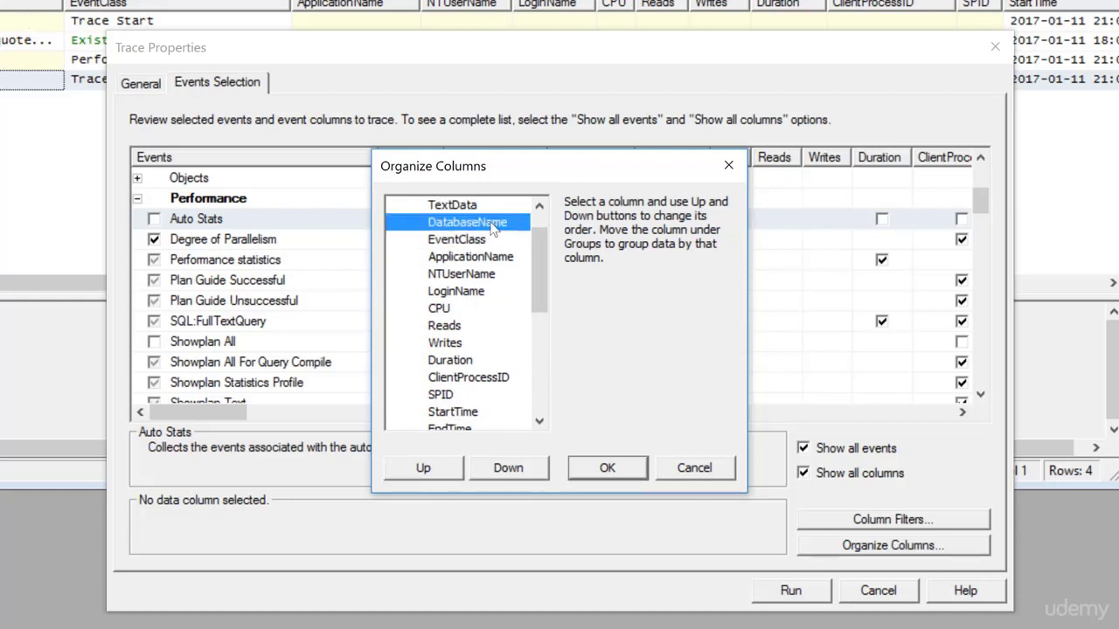
pyautogui.click(444, 325)
pyautogui.click(423, 467)
pyautogui.press('space')
pyautogui.press('space')
pyautogui.press('space')
pyautogui.press('space')
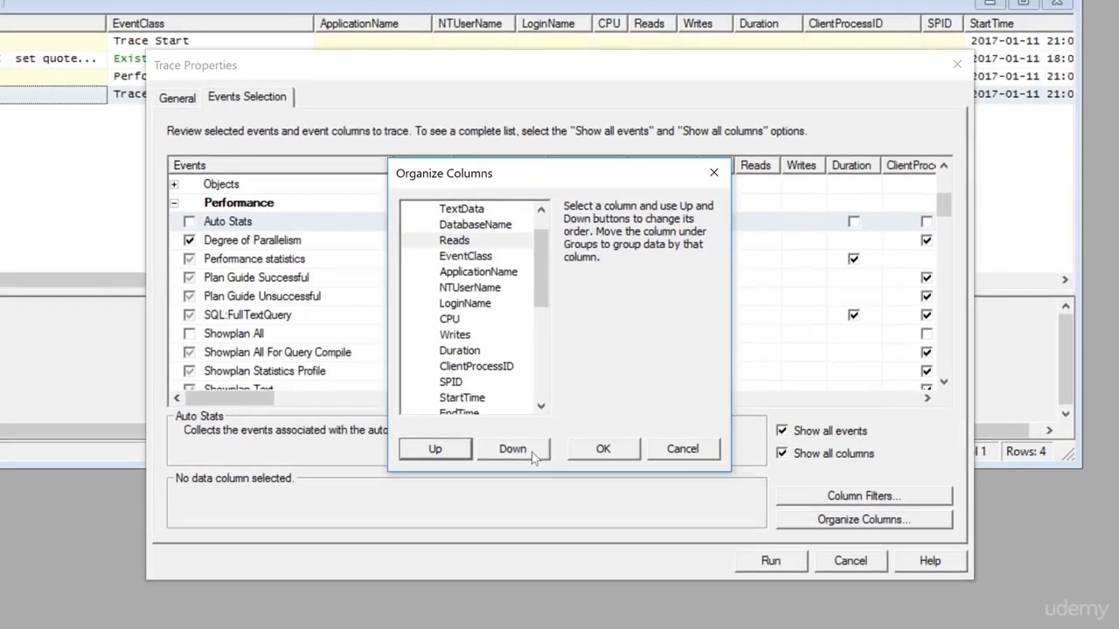
pyautogui.press('Return')
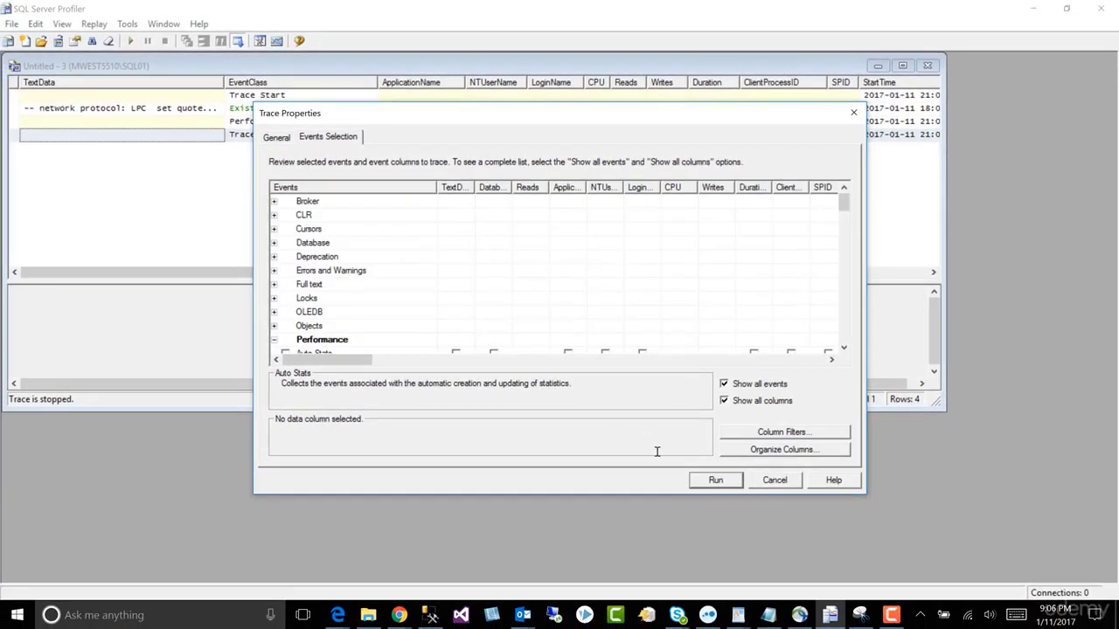
# - Run the trace and inspect the ExistingConnection and Trace Start rows, including Reads
pyautogui.click(718, 483)
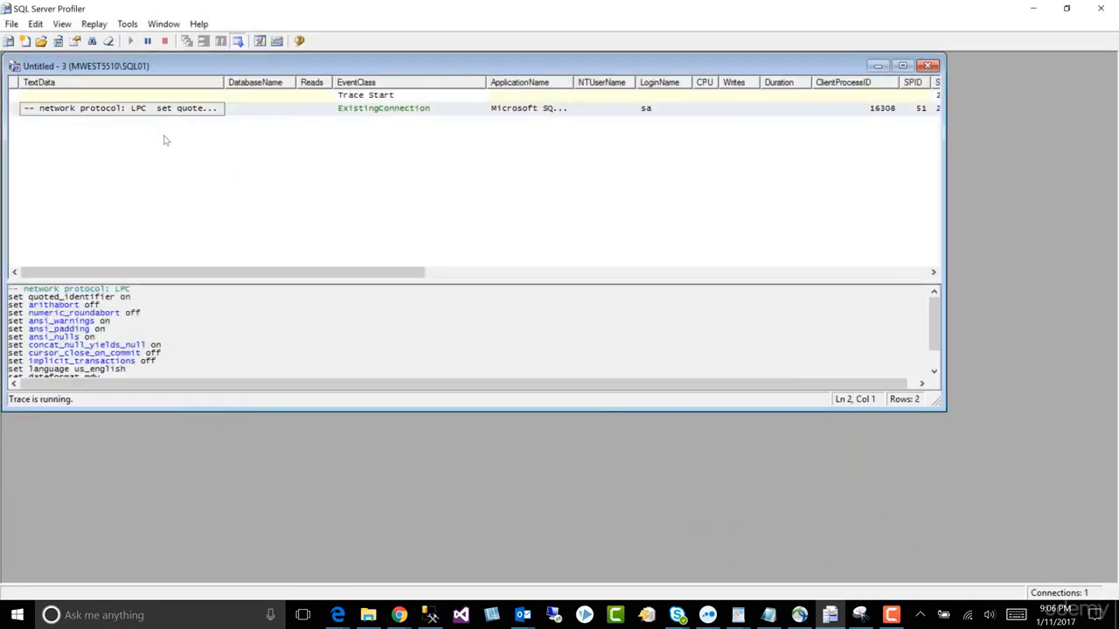
pyautogui.click(160, 109)
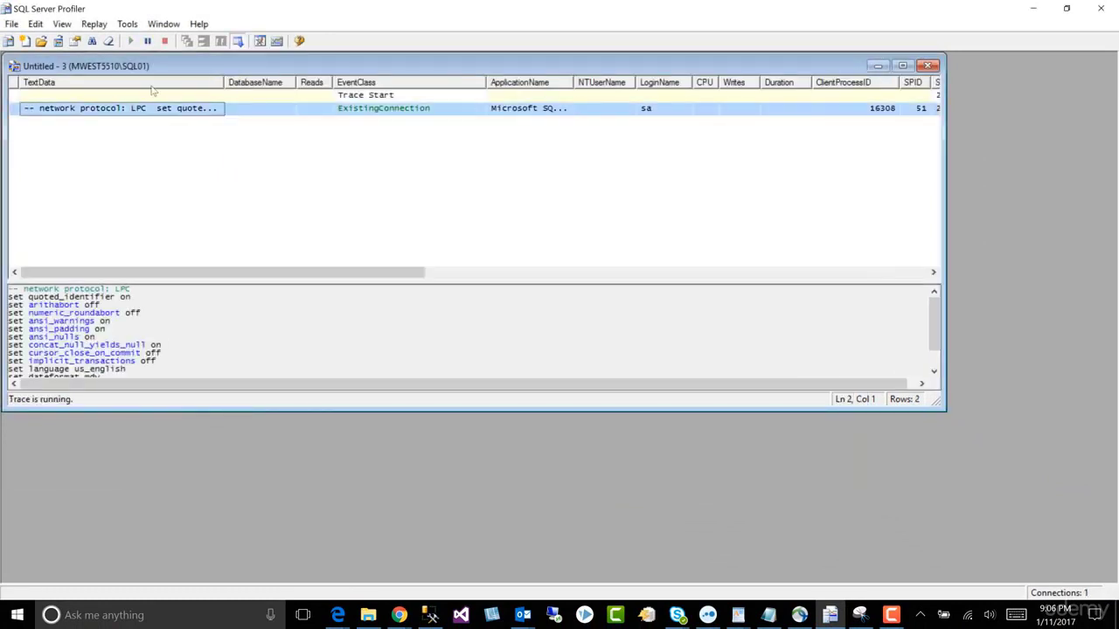
pyautogui.click(261, 96)
pyautogui.press('Right')
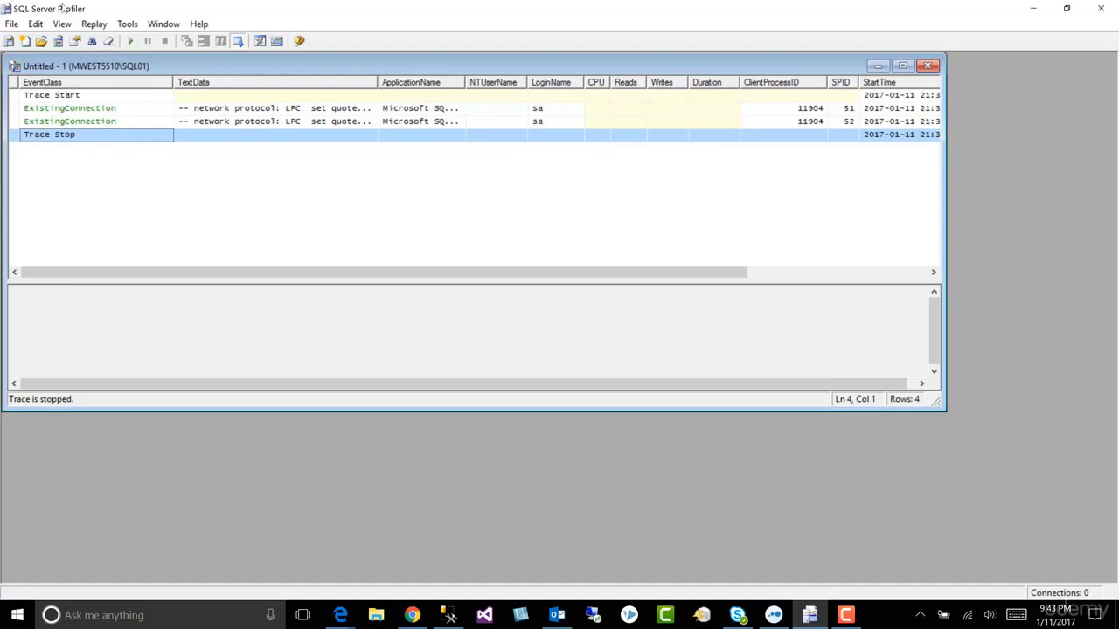
# - Reopen the stopped trace's properties at the Events Selection tab
pyautogui.click(11, 24)
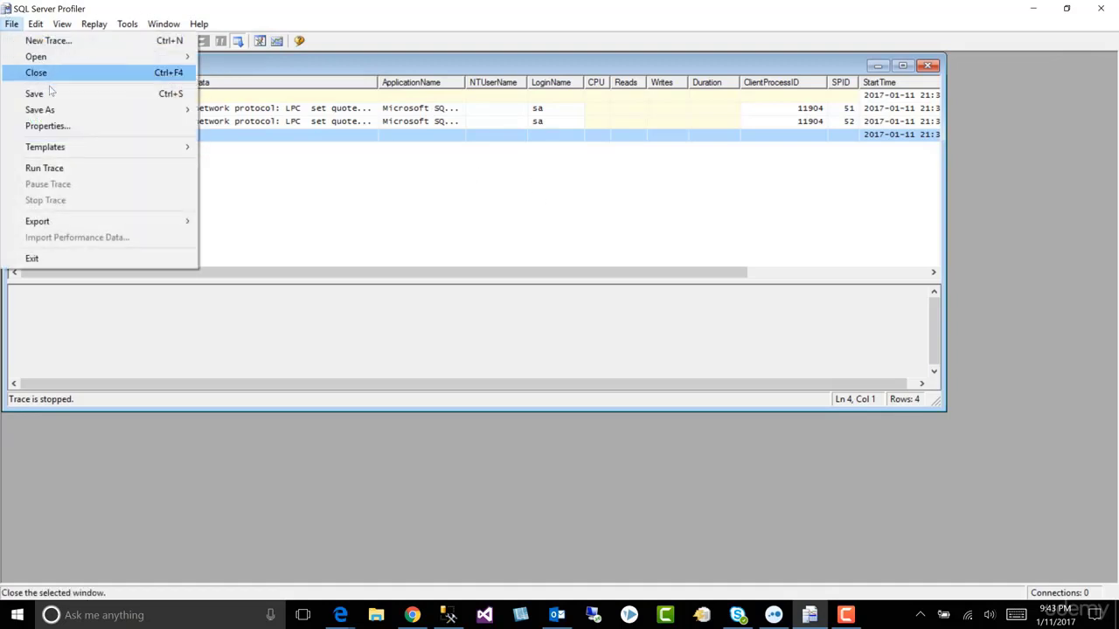
pyautogui.click(48, 125)
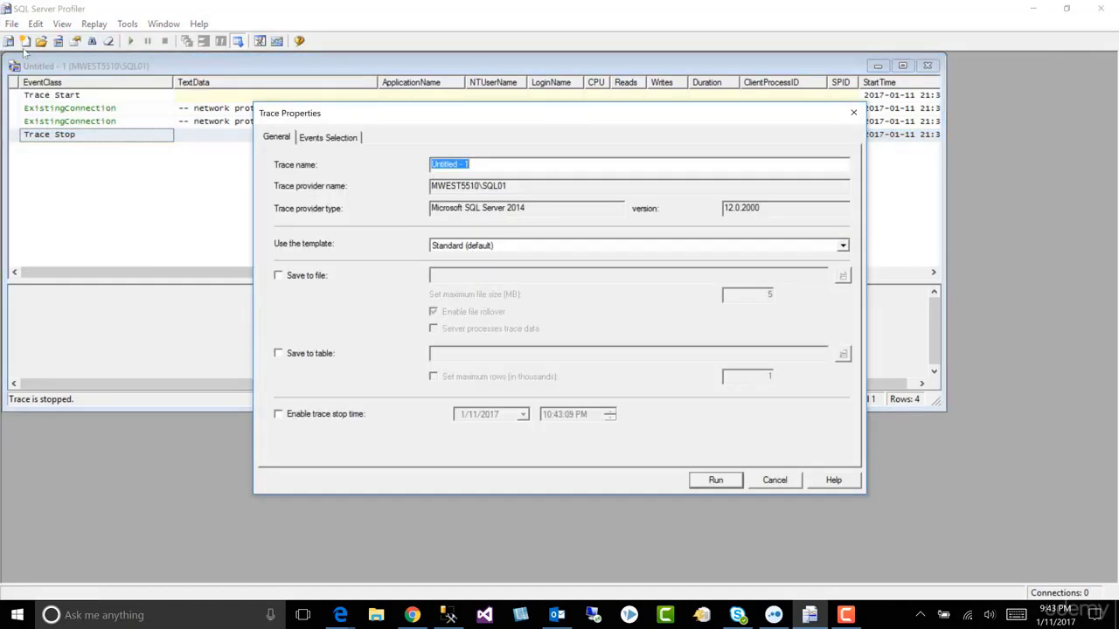
pyautogui.click(326, 139)
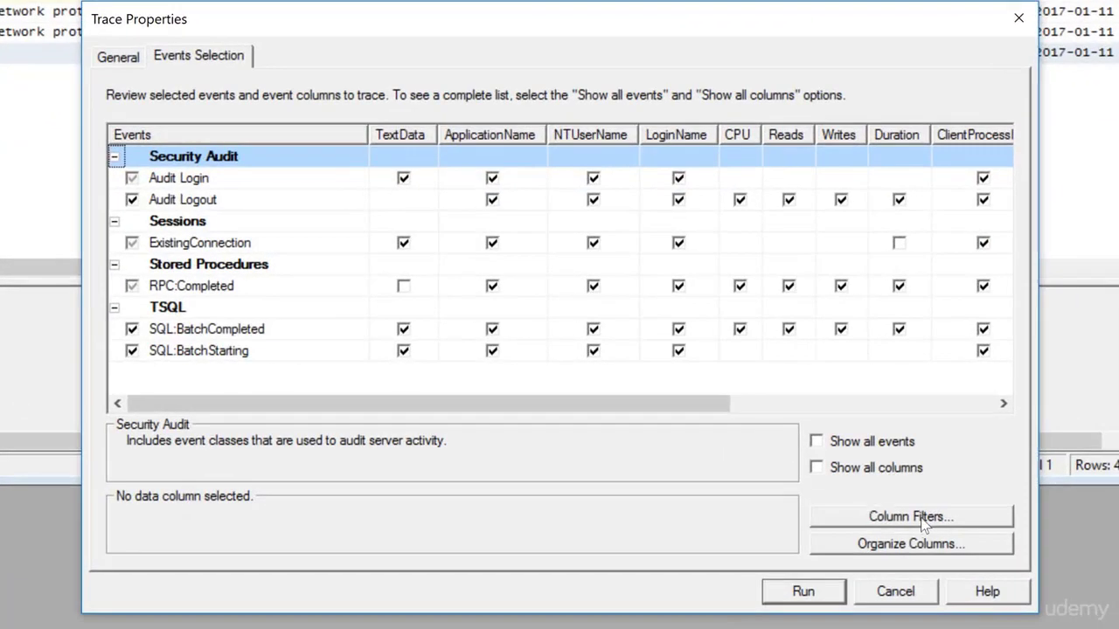
# - Review the Reads and ApplicationName filters, then add a CPU minimum-value filter of 50
pyautogui.click(922, 519)
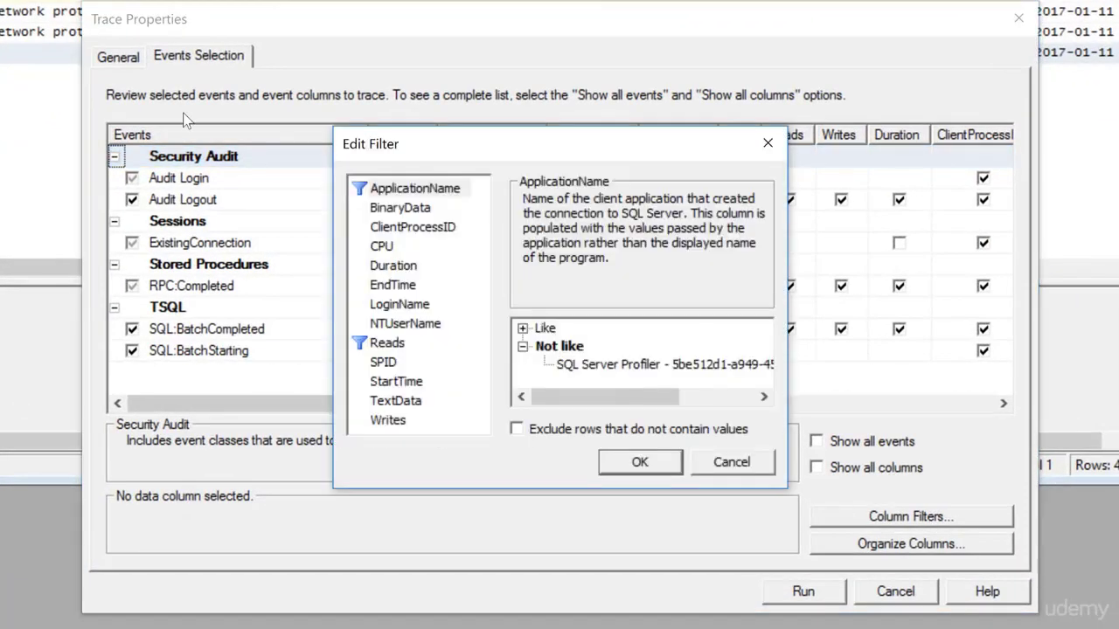
pyautogui.click(381, 346)
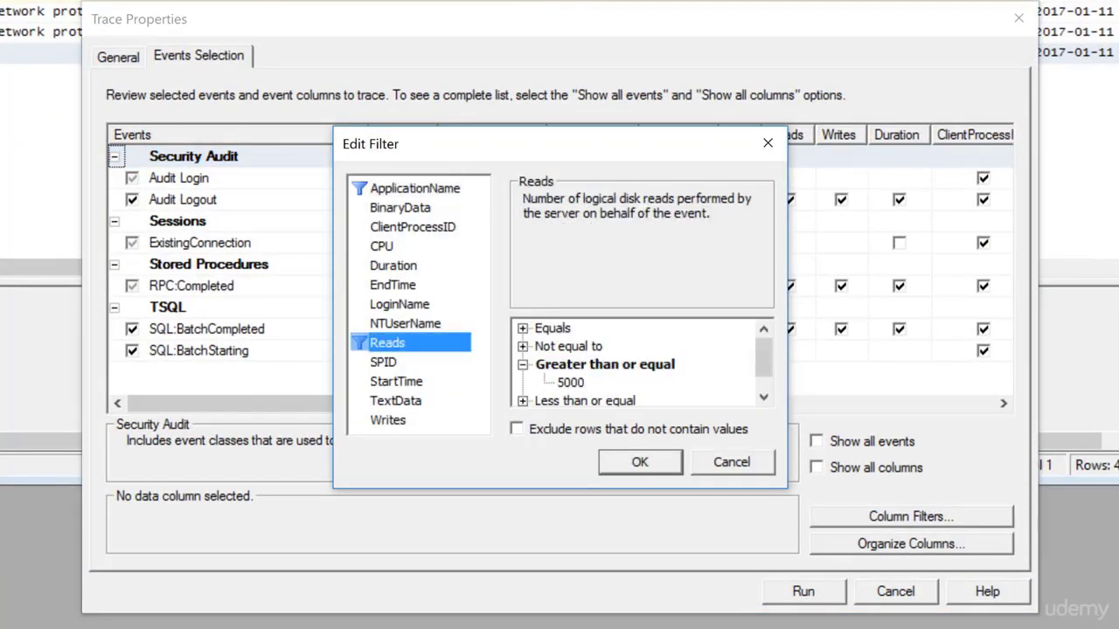
pyautogui.click(427, 192)
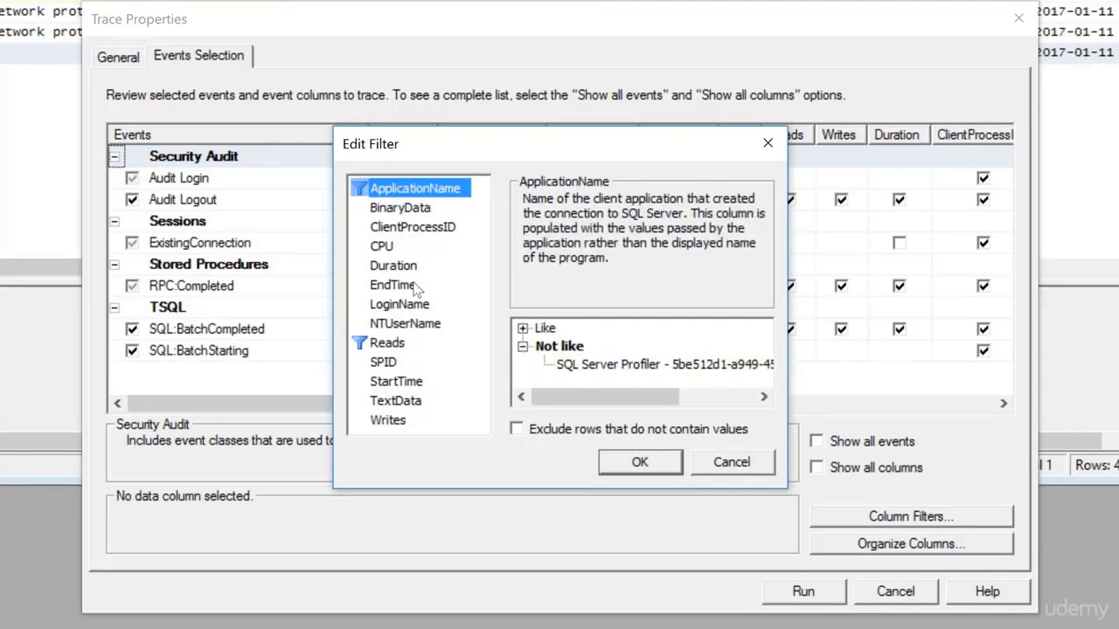
pyautogui.click(404, 250)
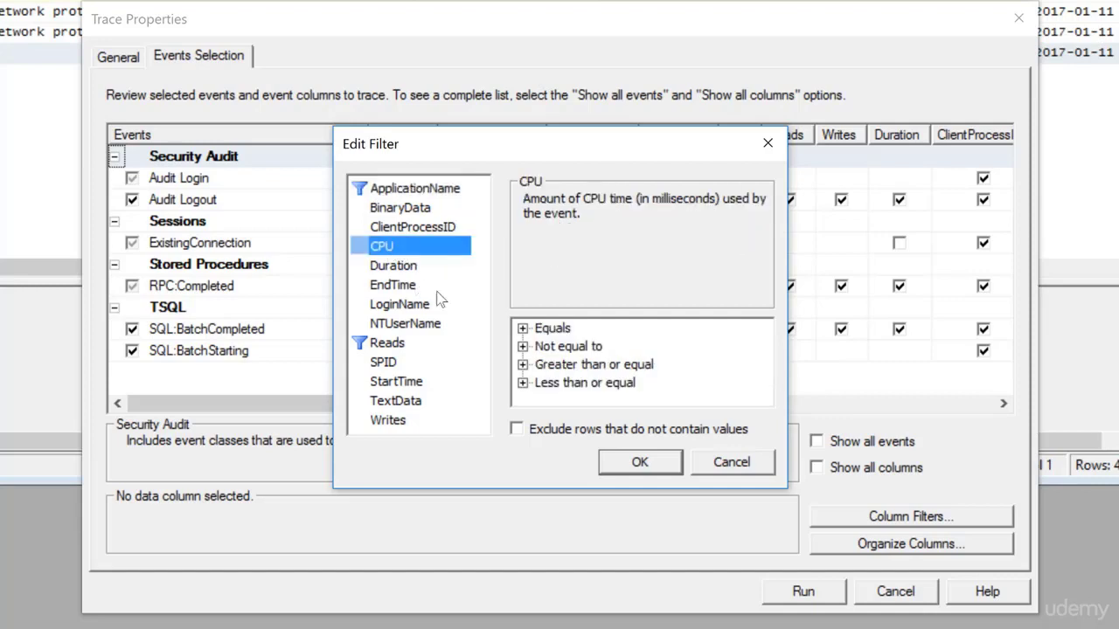
pyautogui.click(546, 364)
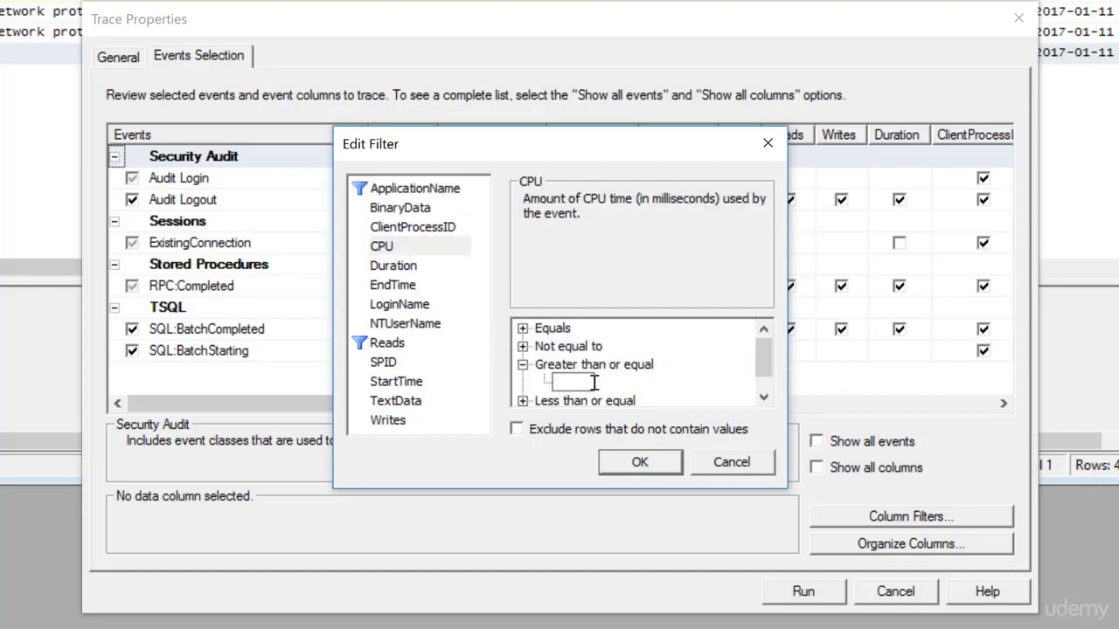
pyautogui.write('50')
pyautogui.click(636, 401)
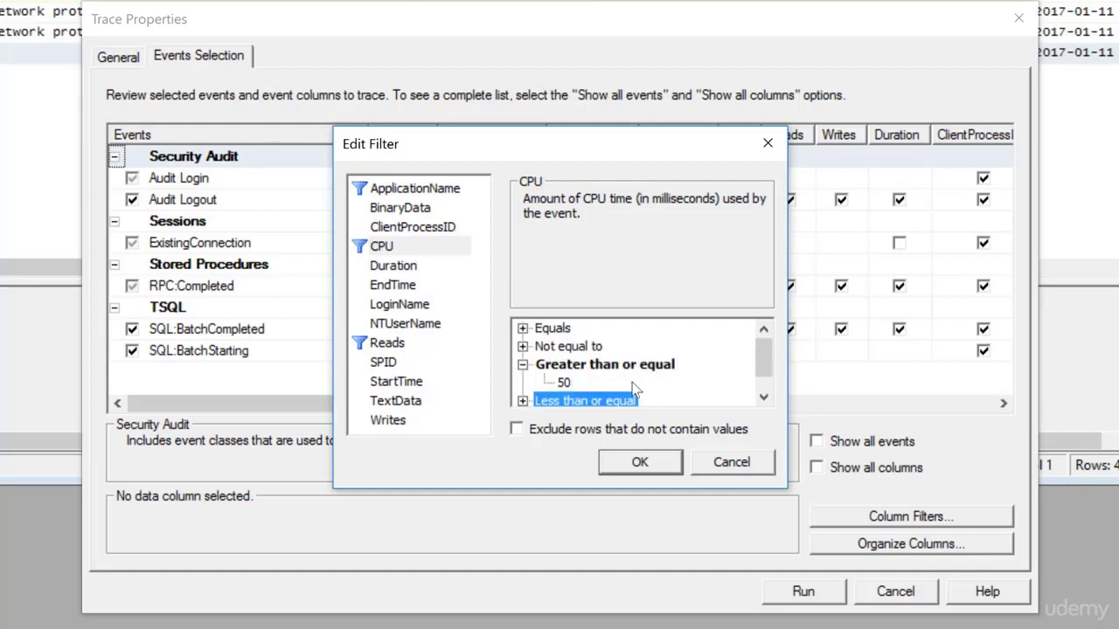
# - Review the EndTime, TextData and Writes filters, then remove the 5000 Reads filter
pyautogui.click(400, 289)
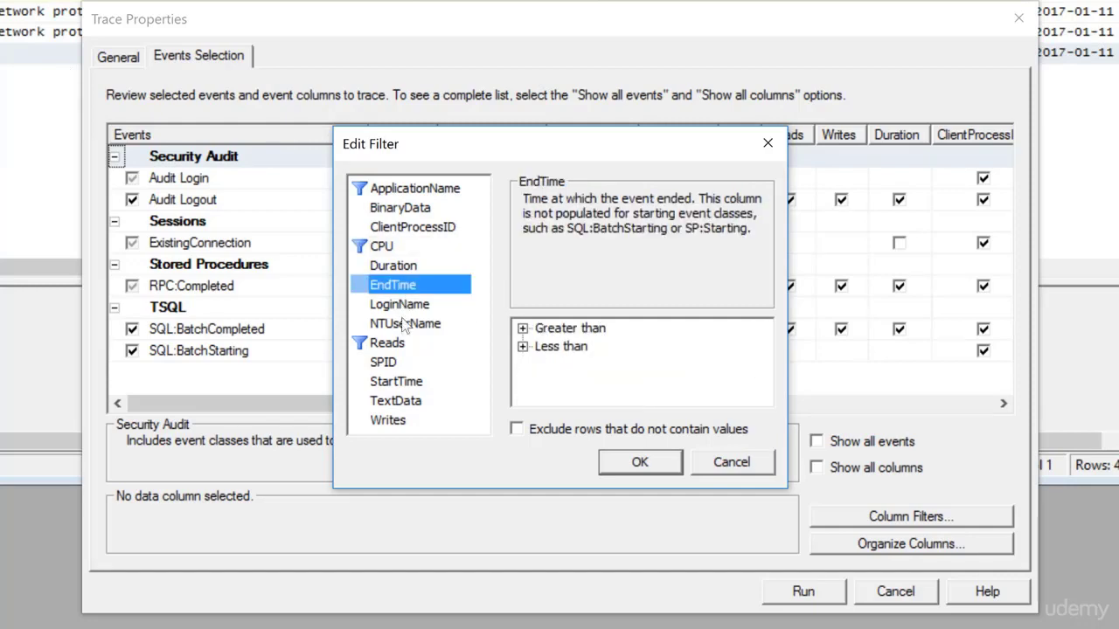
pyautogui.click(395, 400)
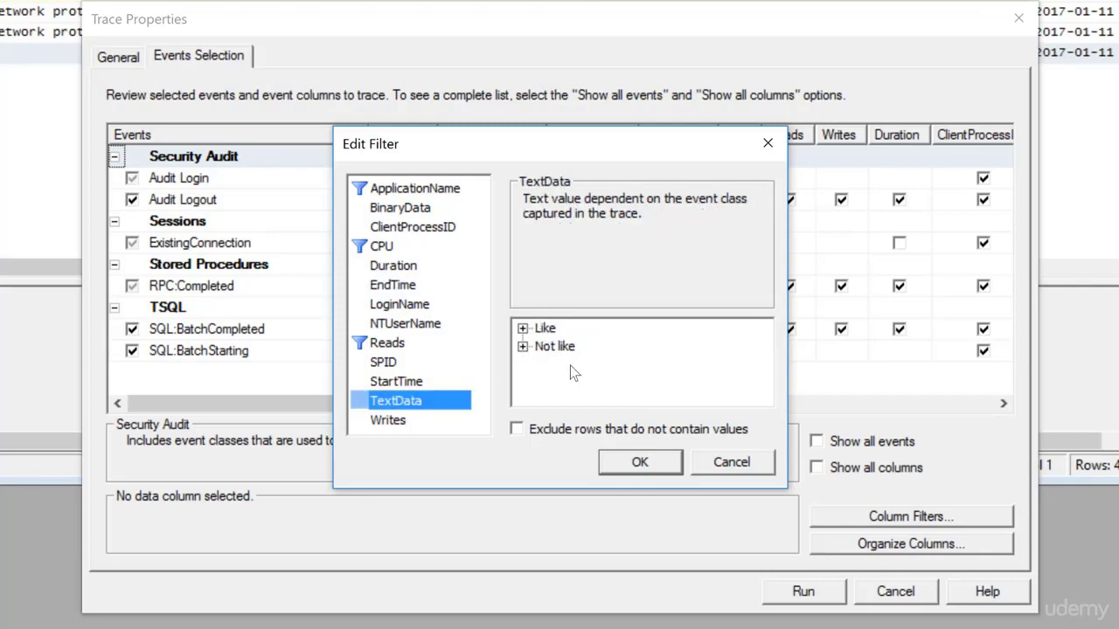
pyautogui.click(388, 420)
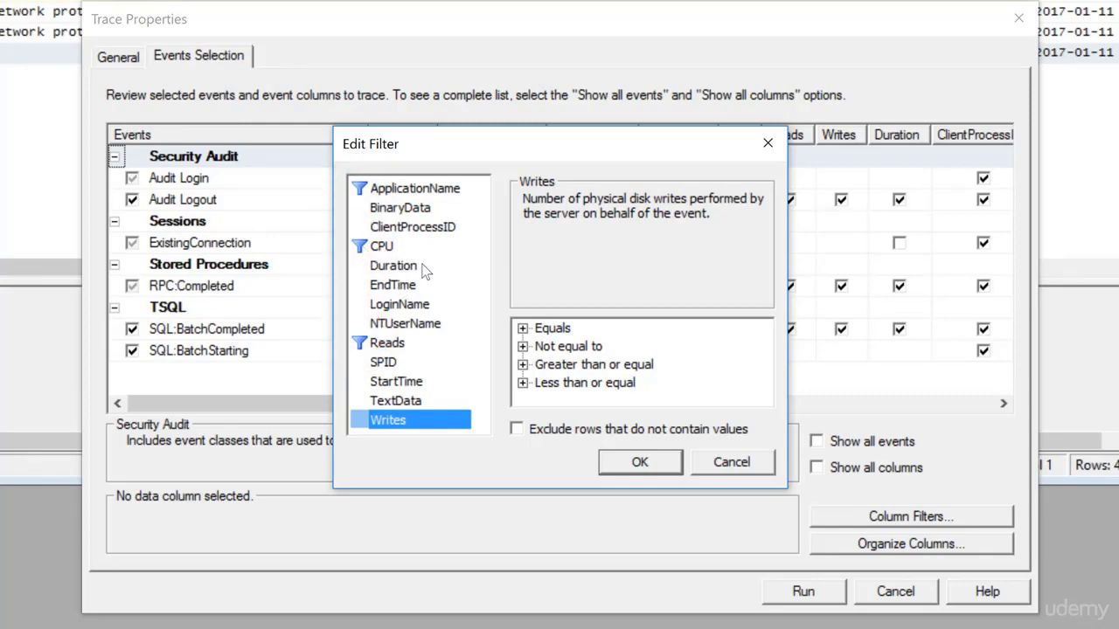
pyautogui.click(419, 347)
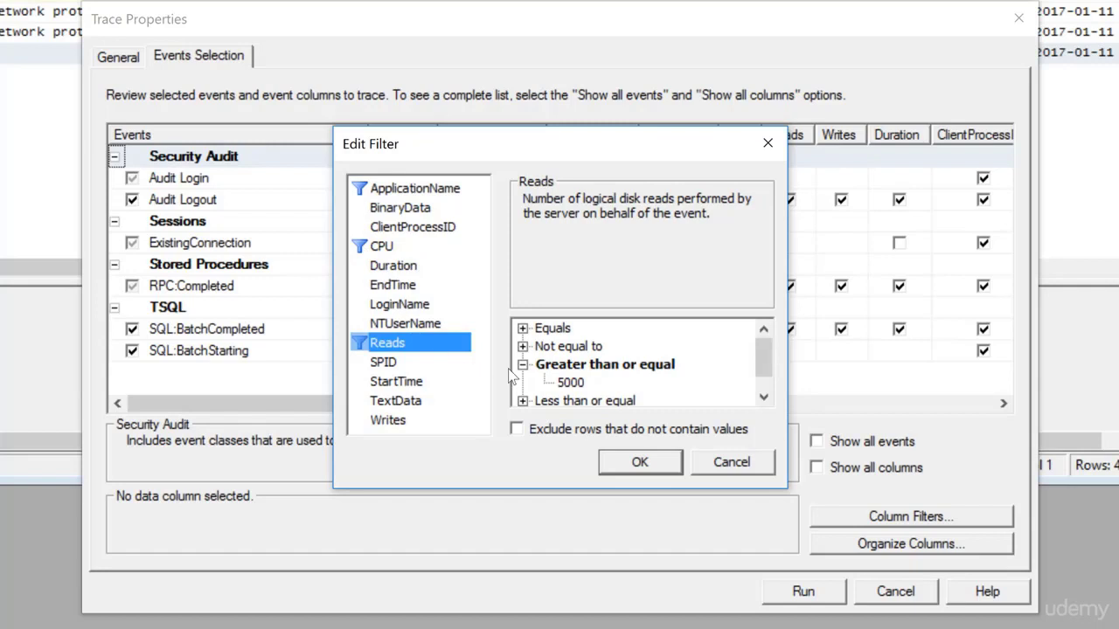
pyautogui.click(572, 383)
pyautogui.press('BackSpace')
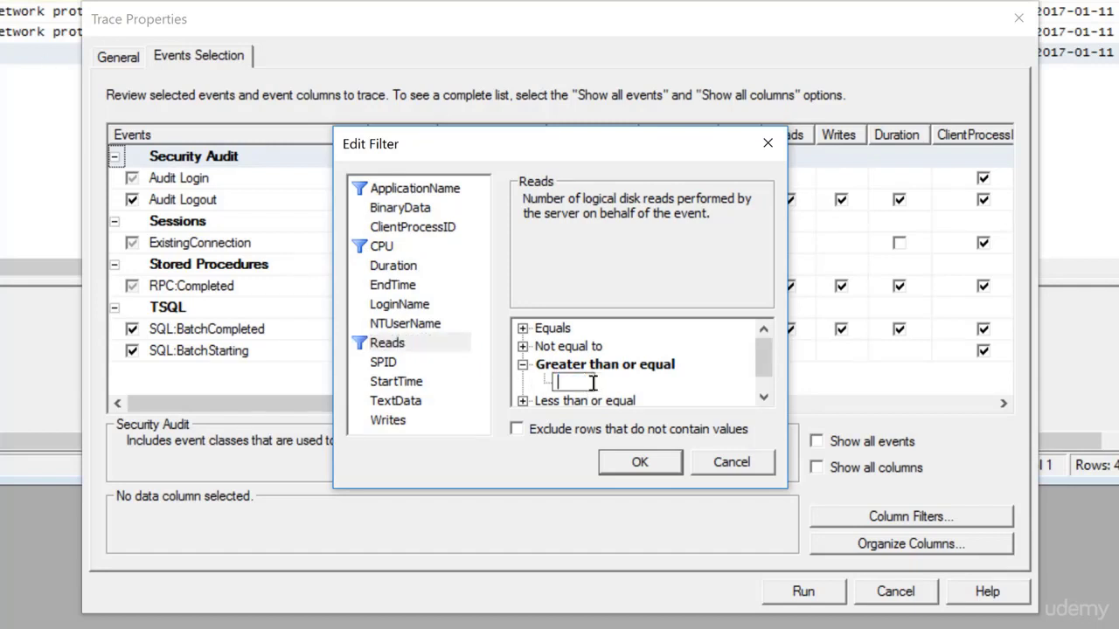
pyautogui.press('Return')
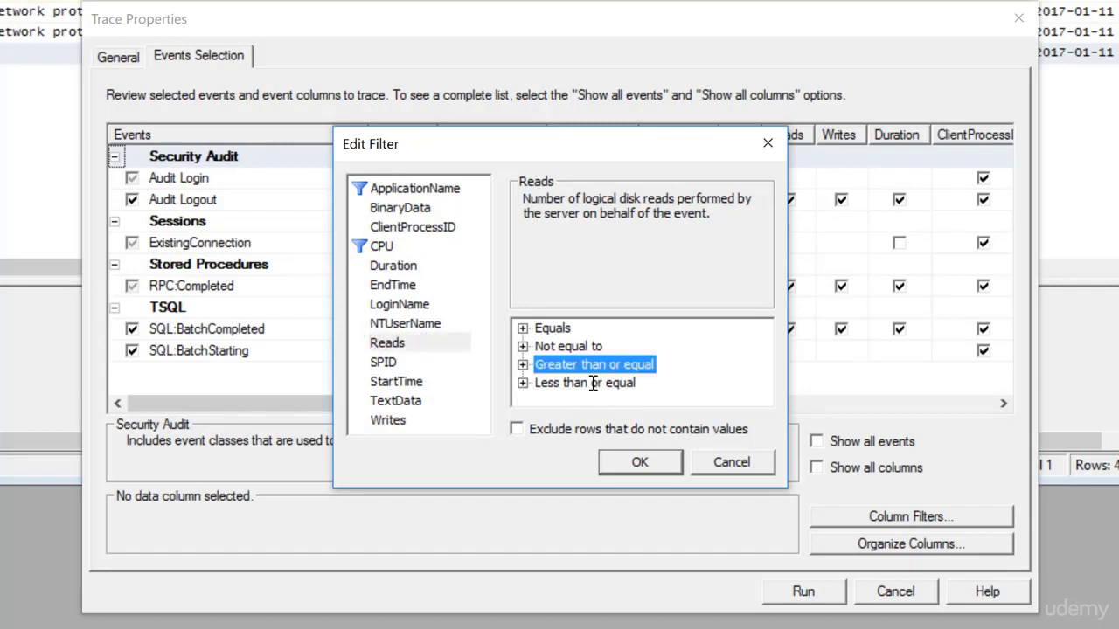
# - Remove the CPU filter threshold of 50
pyautogui.click(408, 246)
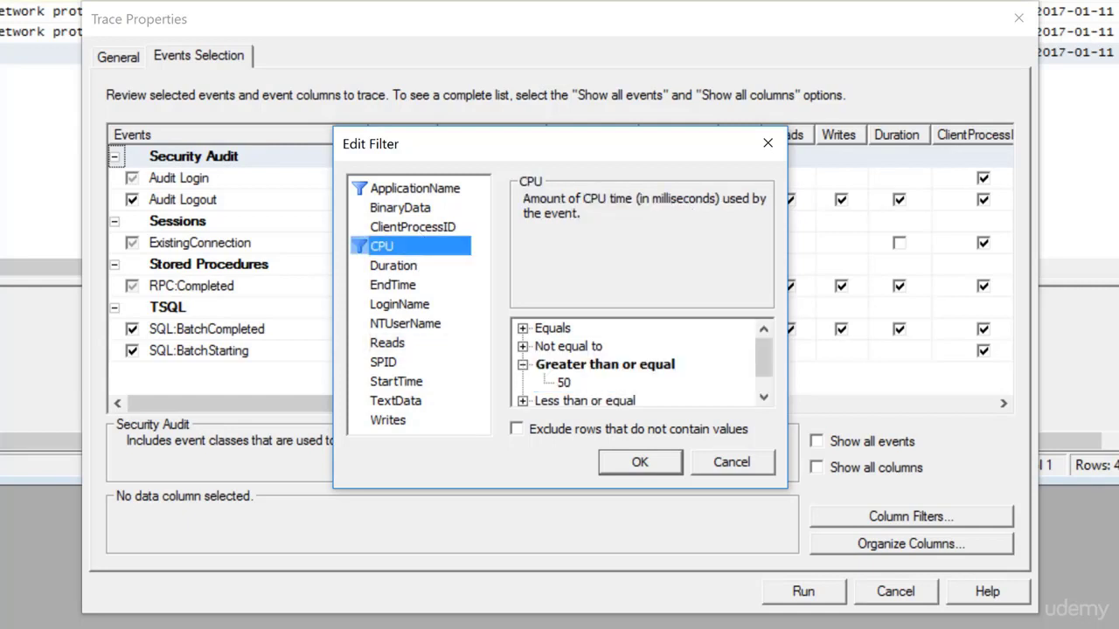
pyautogui.click(563, 383)
pyautogui.press('BackSpace')
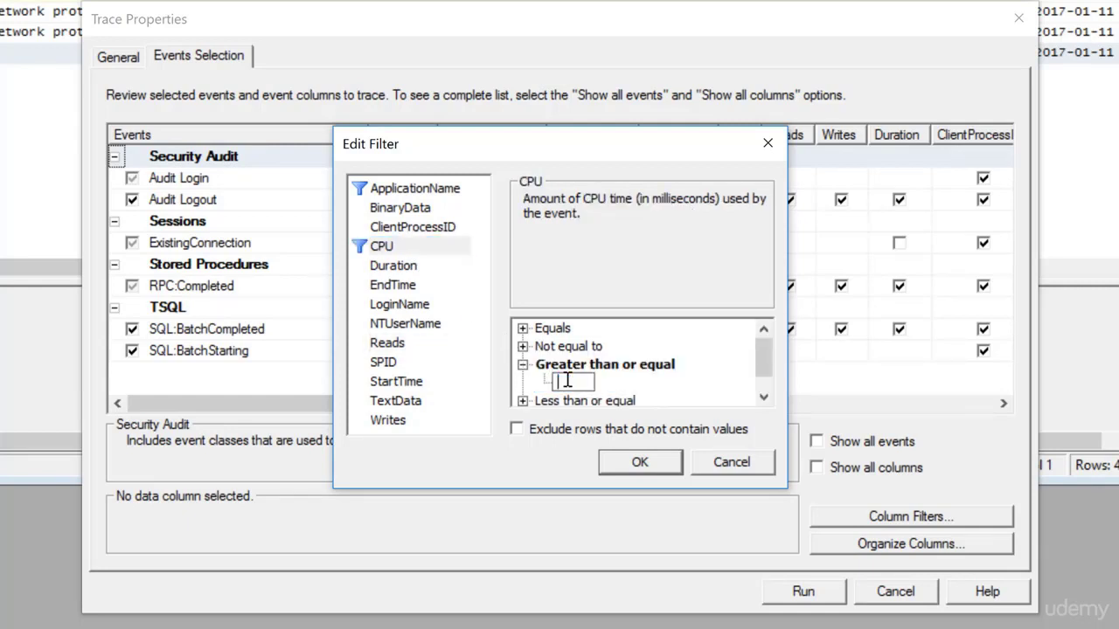
pyautogui.click(454, 327)
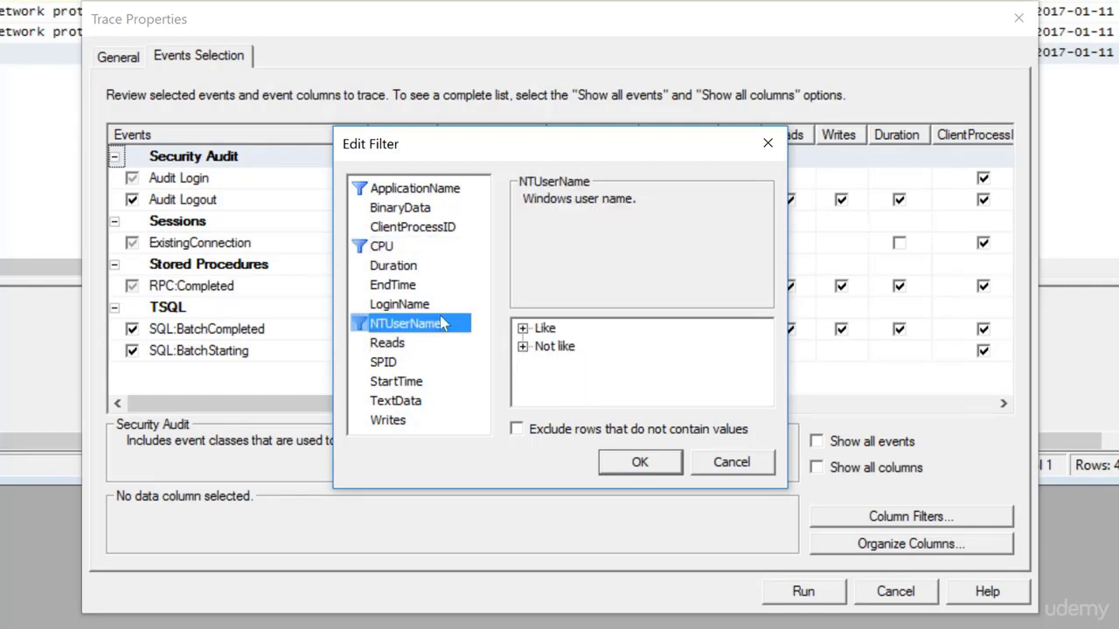
pyautogui.click(377, 249)
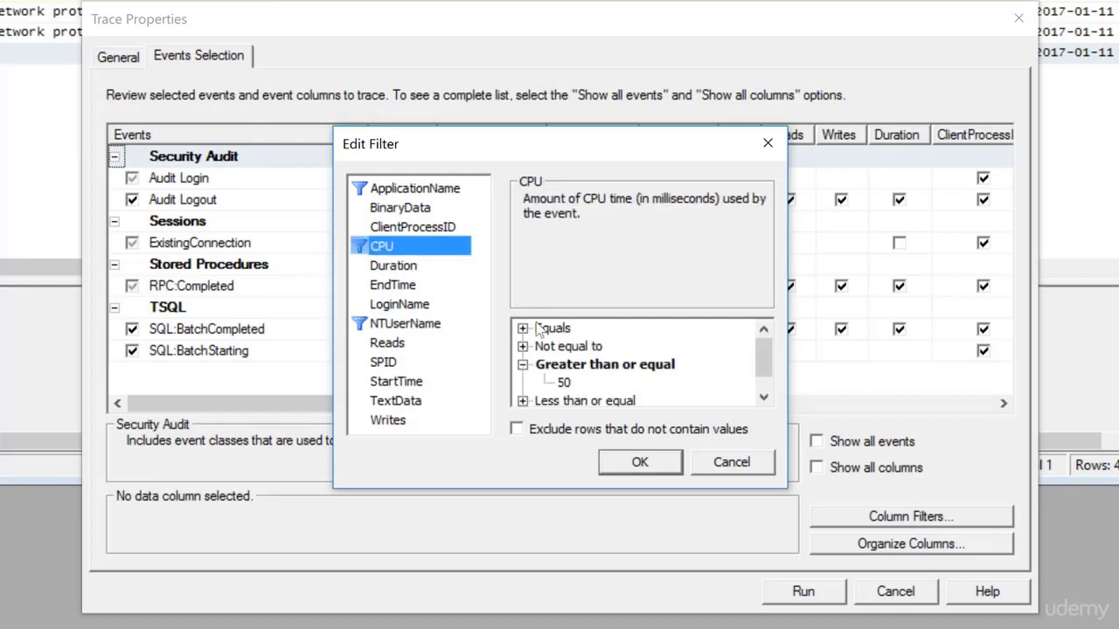
pyautogui.click(565, 383)
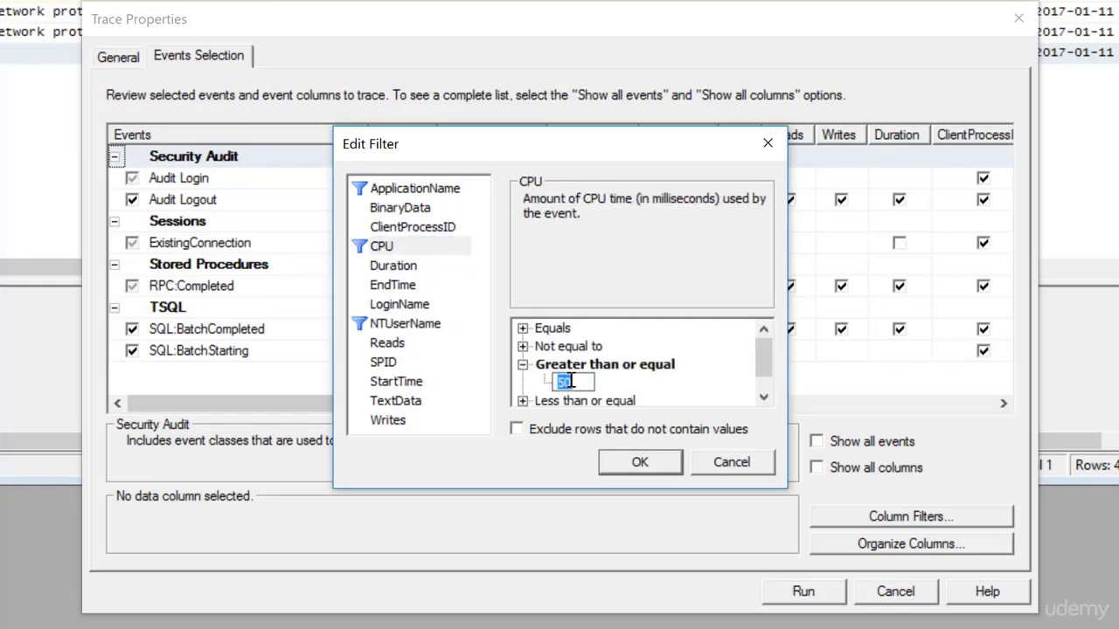
pyautogui.press('BackSpace')
pyautogui.press('Return')
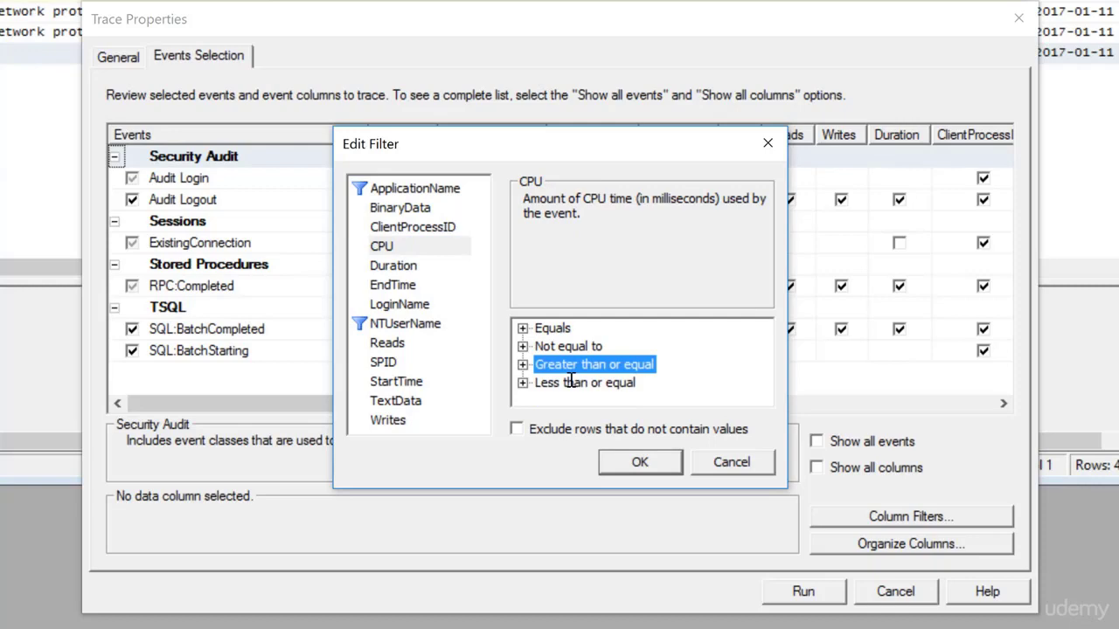
# - Compare the NTUserName, SPID, Duration and LoginName filter options without adding conditions
pyautogui.click(386, 327)
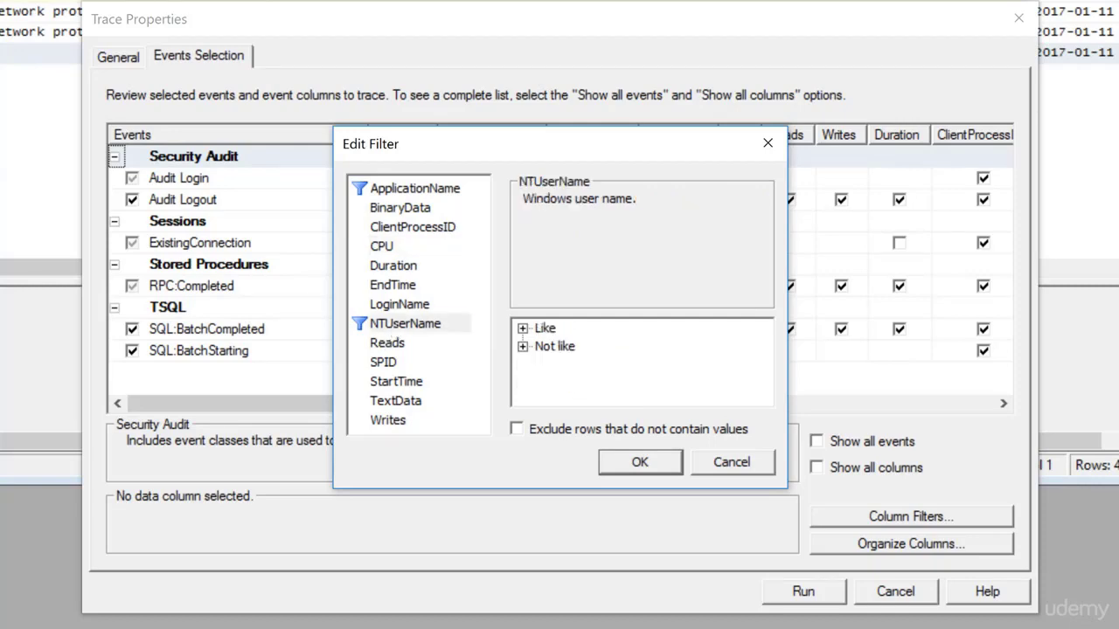
pyautogui.click(523, 347)
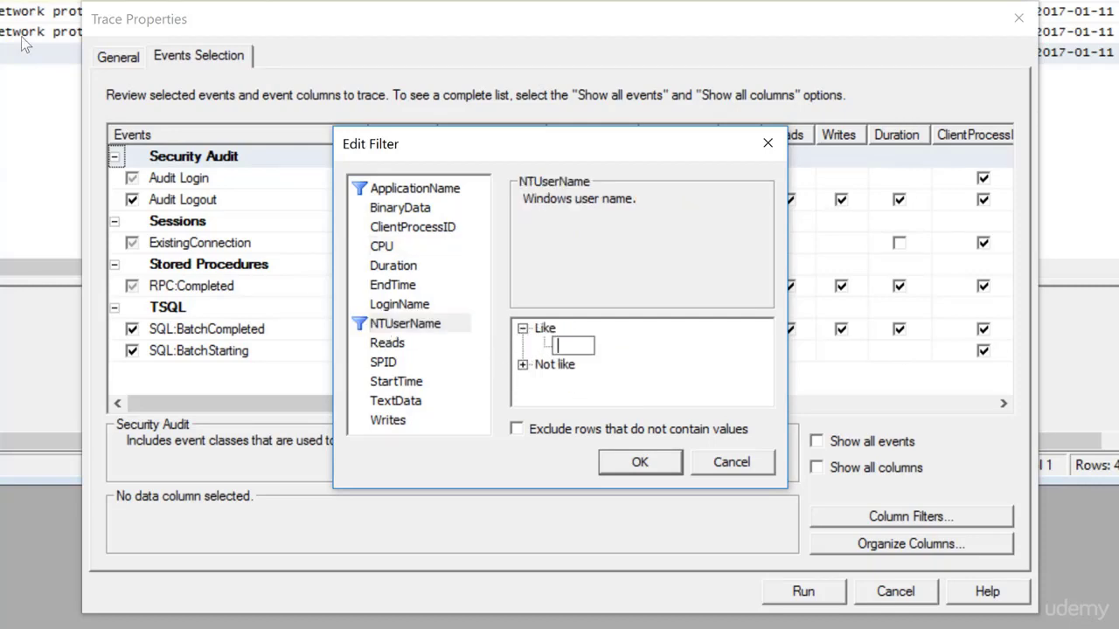
pyautogui.click(415, 359)
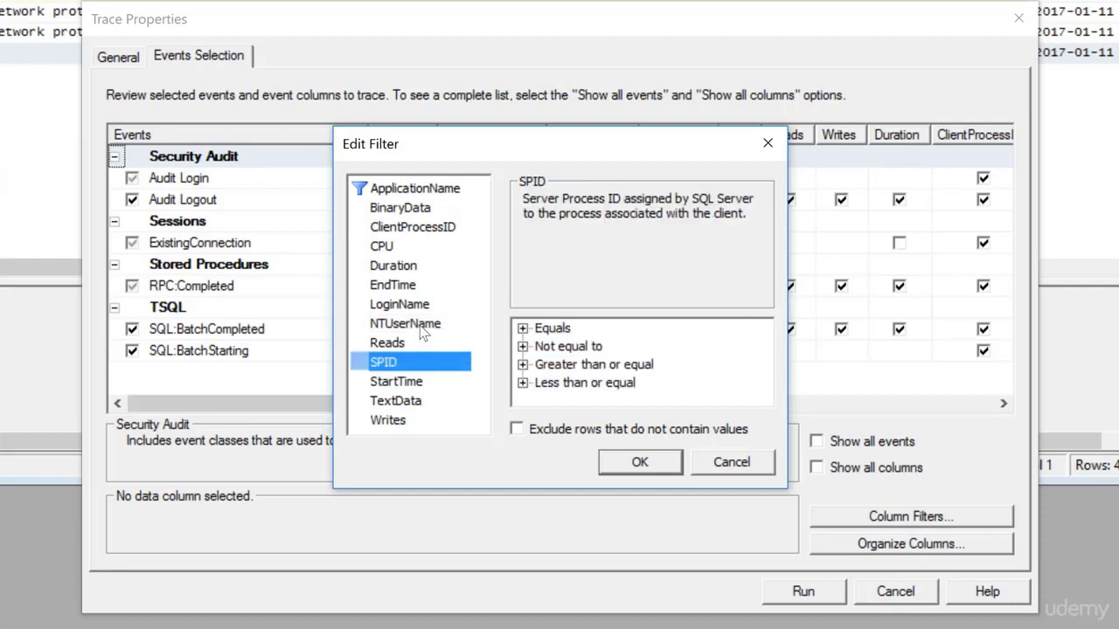
pyautogui.click(404, 324)
pyautogui.click(390, 268)
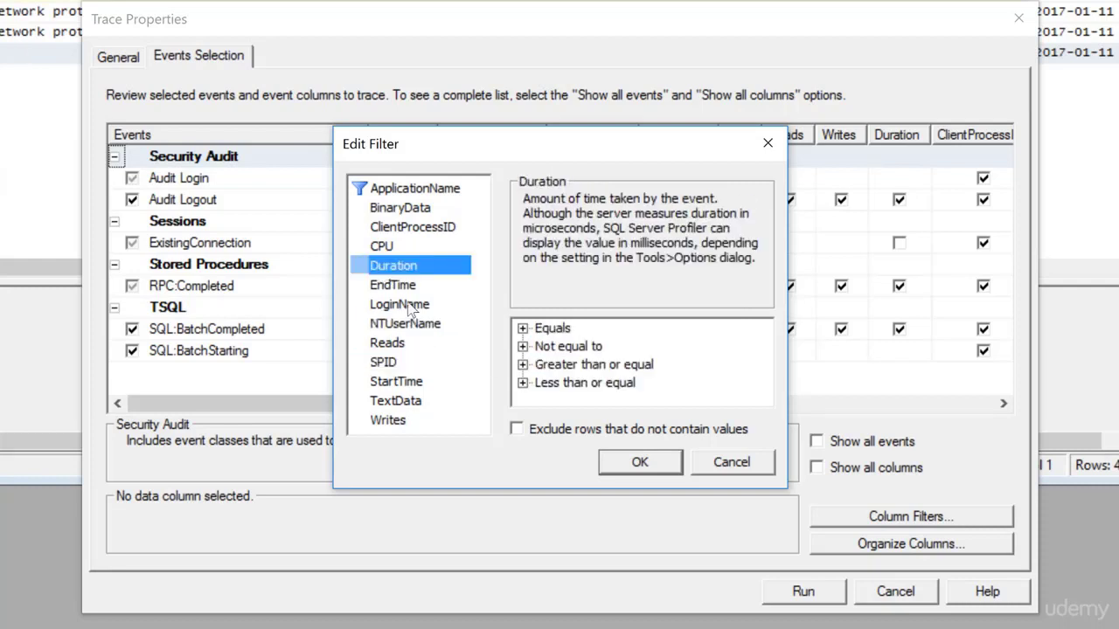
pyautogui.click(411, 308)
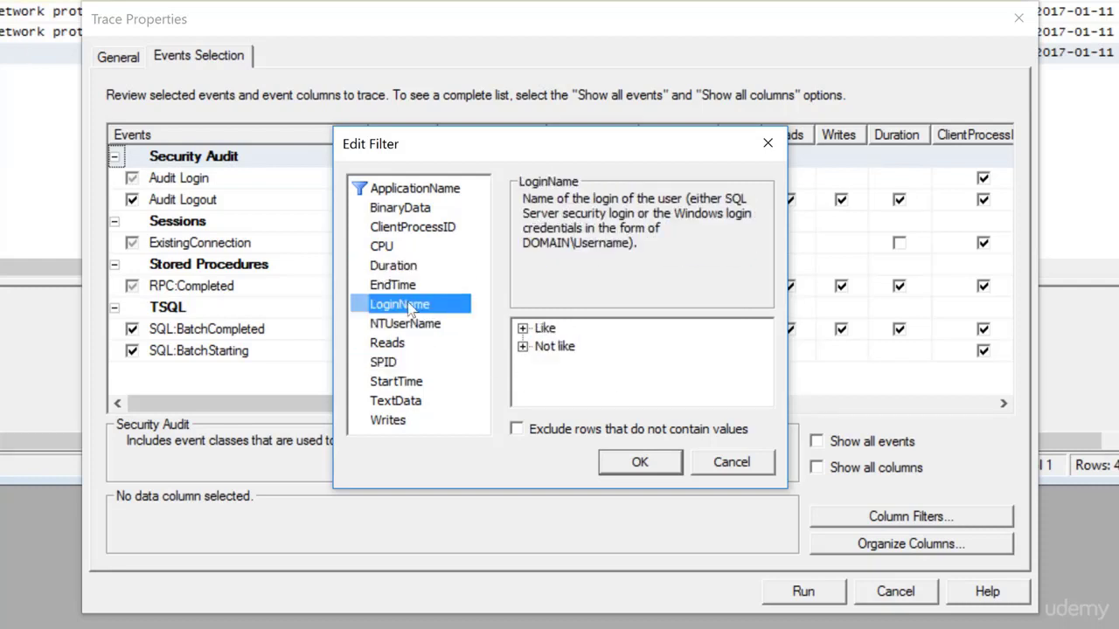
pyautogui.click(413, 269)
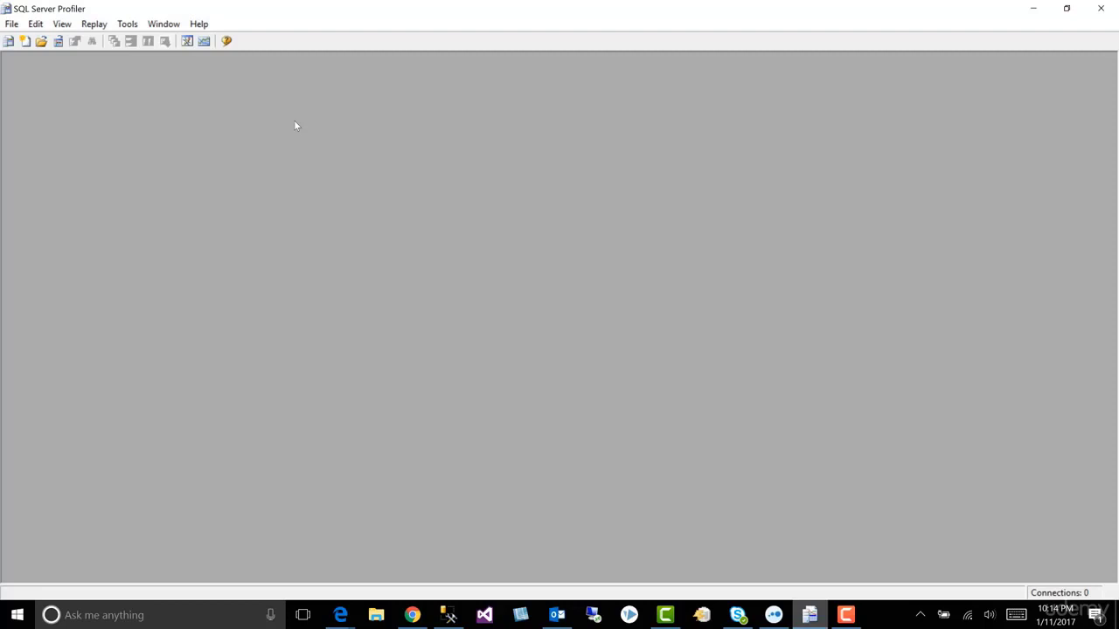
# - Start a new trace, connecting with the other saved login
pyautogui.click(8, 41)
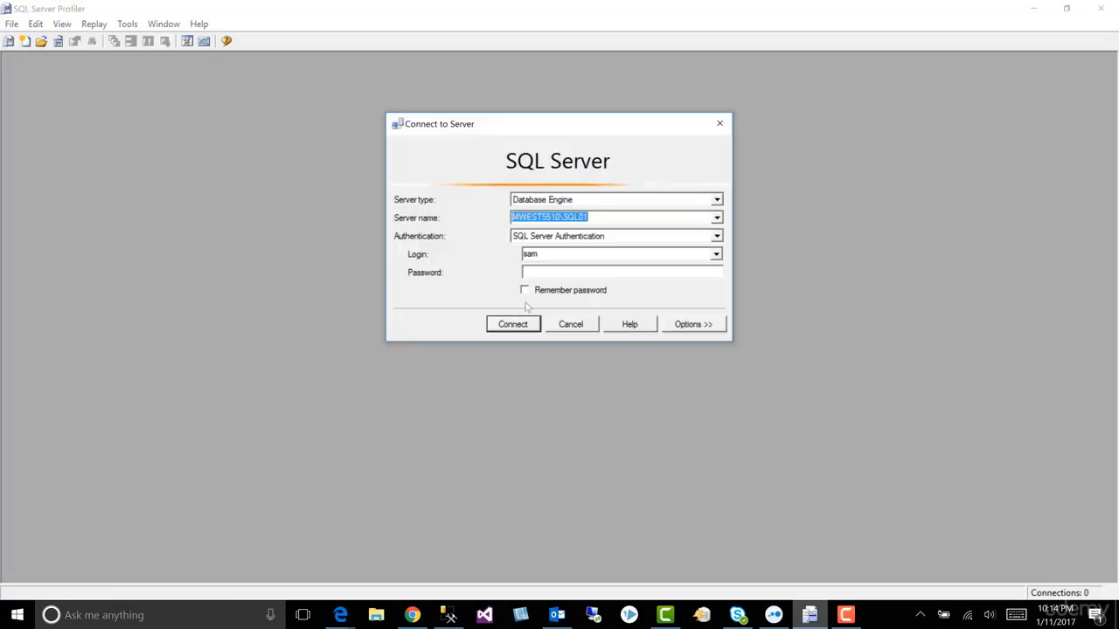
pyautogui.click(716, 255)
pyautogui.press('Return')
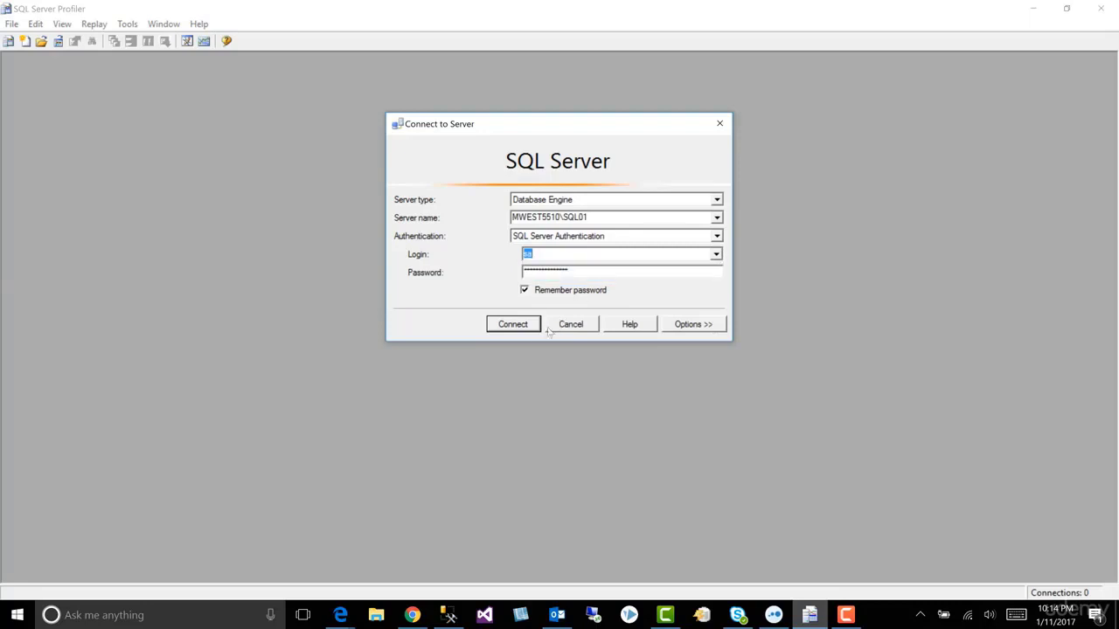
pyautogui.press('Return')
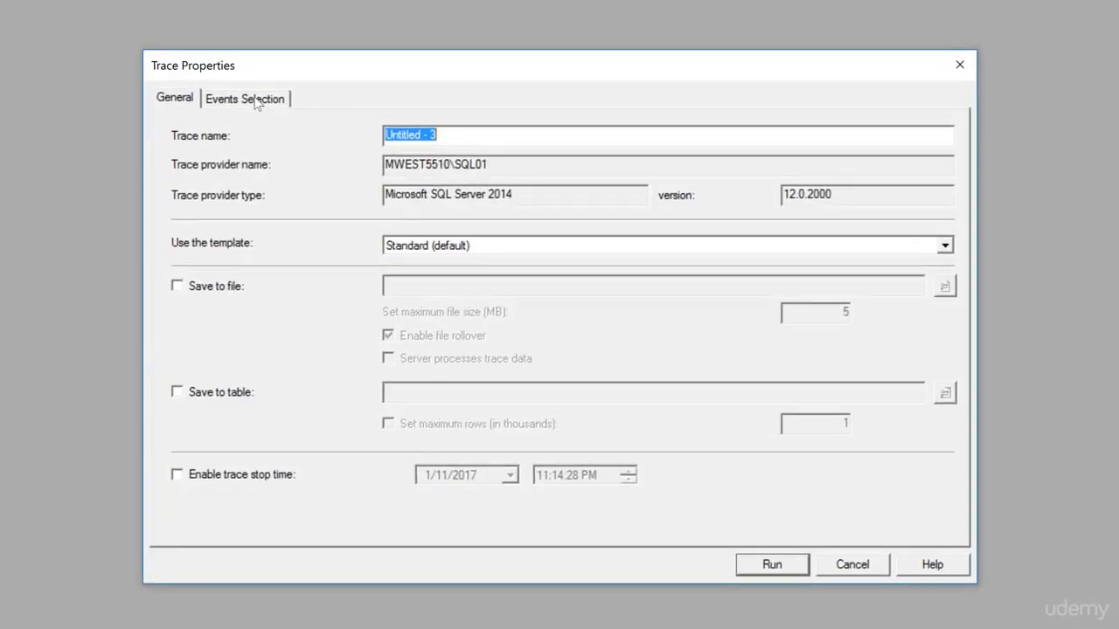
pyautogui.click(254, 100)
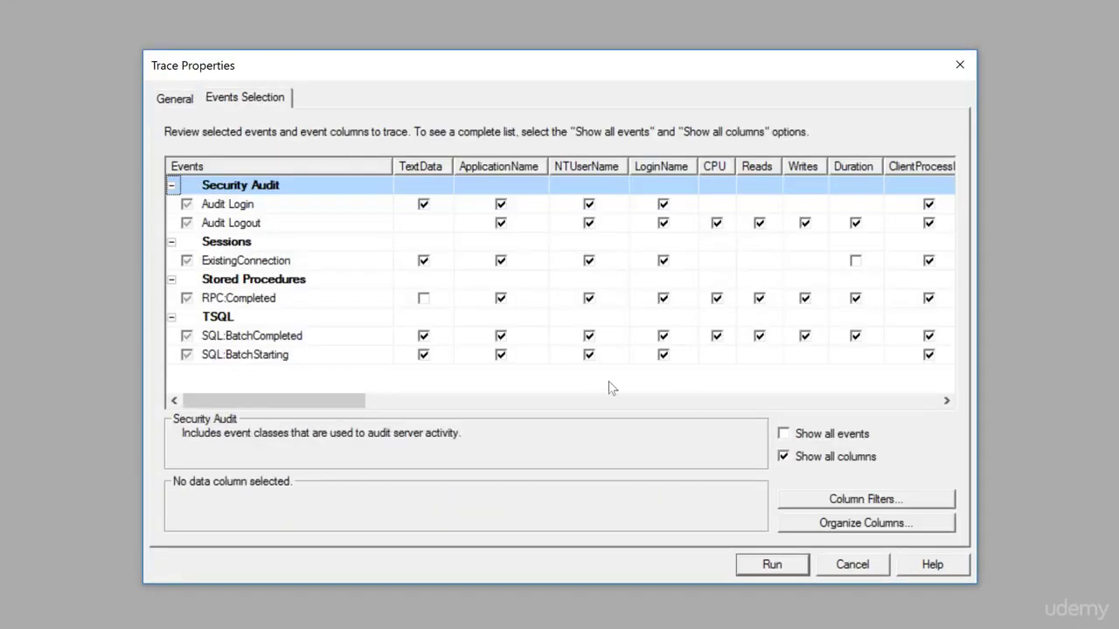
# - Filter out DatabaseName Not like %Adv% and run the Untitled - 3 trace
pyautogui.click(865, 499)
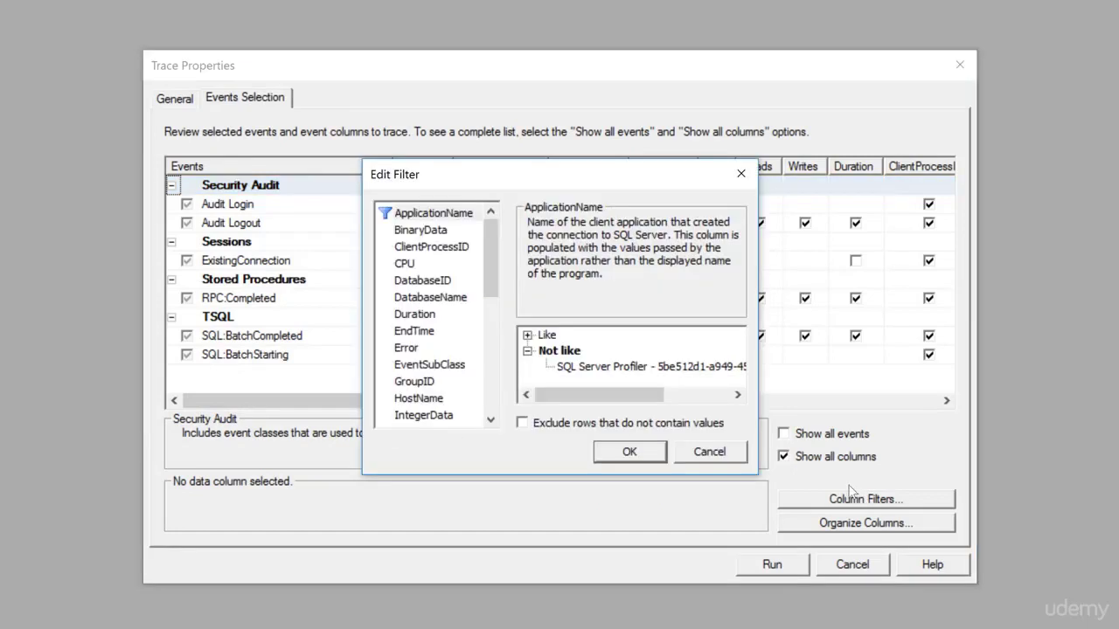
pyautogui.click(459, 297)
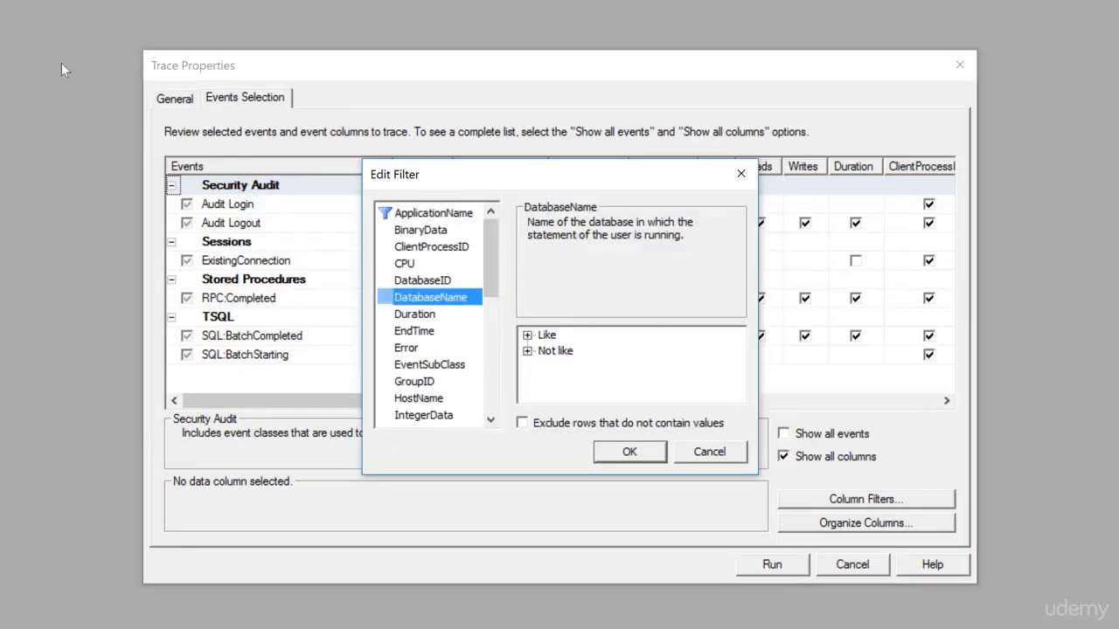
pyautogui.click(527, 351)
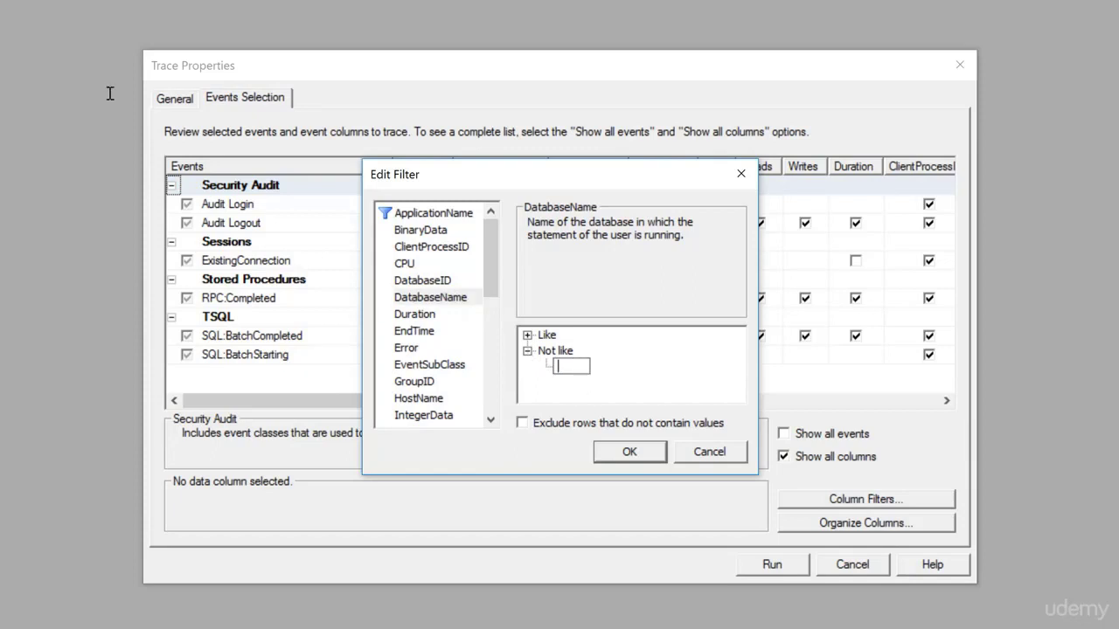
pyautogui.write('%Adv%')
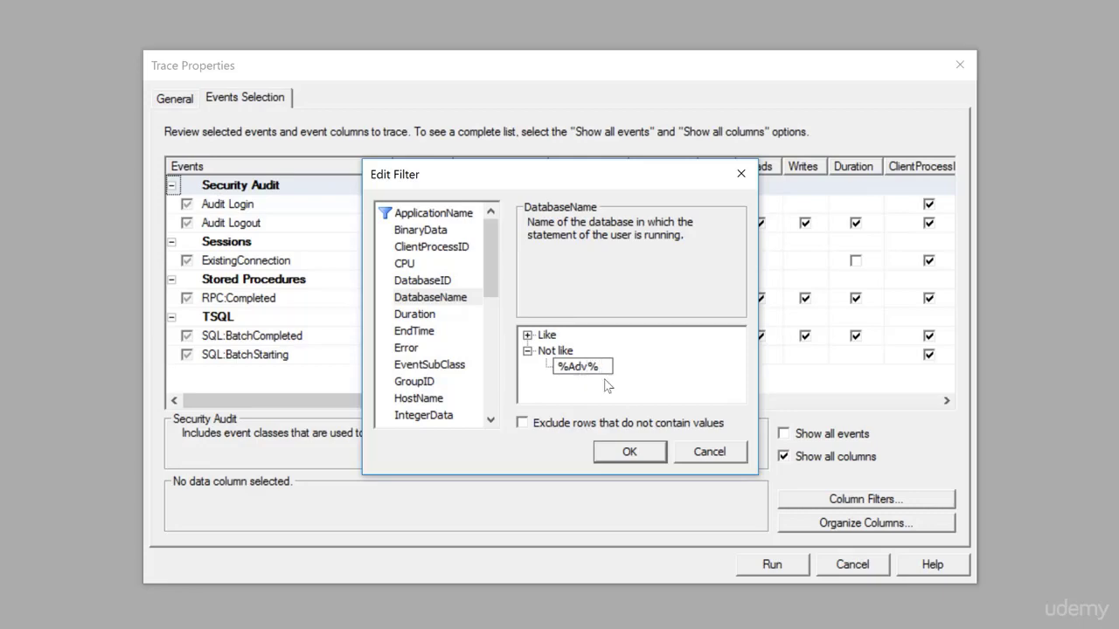
pyautogui.press('Return')
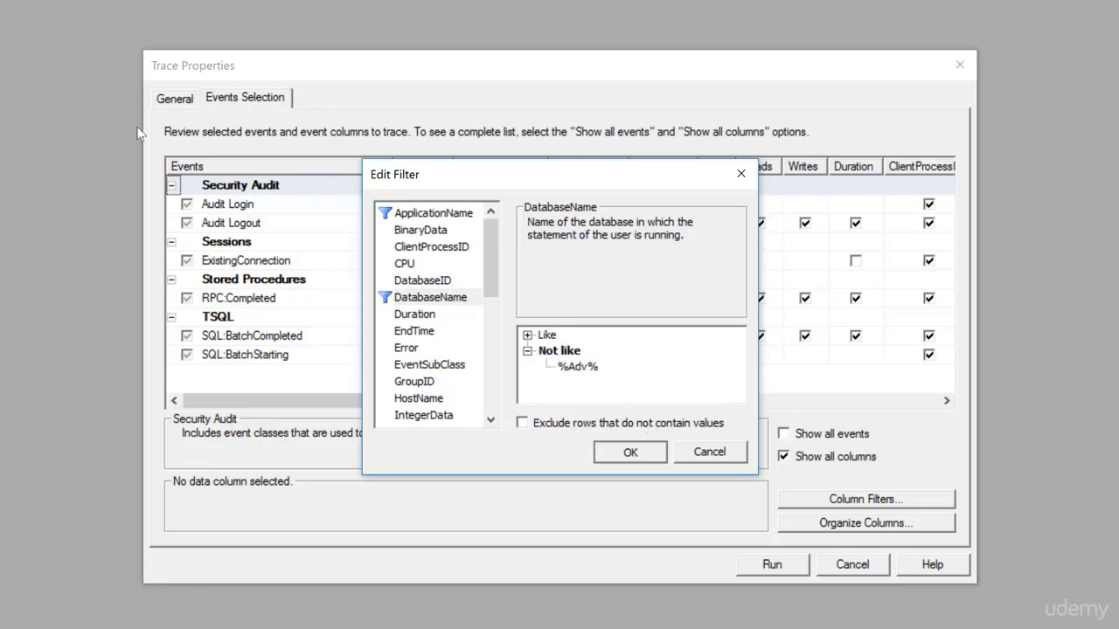
pyautogui.click(629, 451)
pyautogui.click(772, 564)
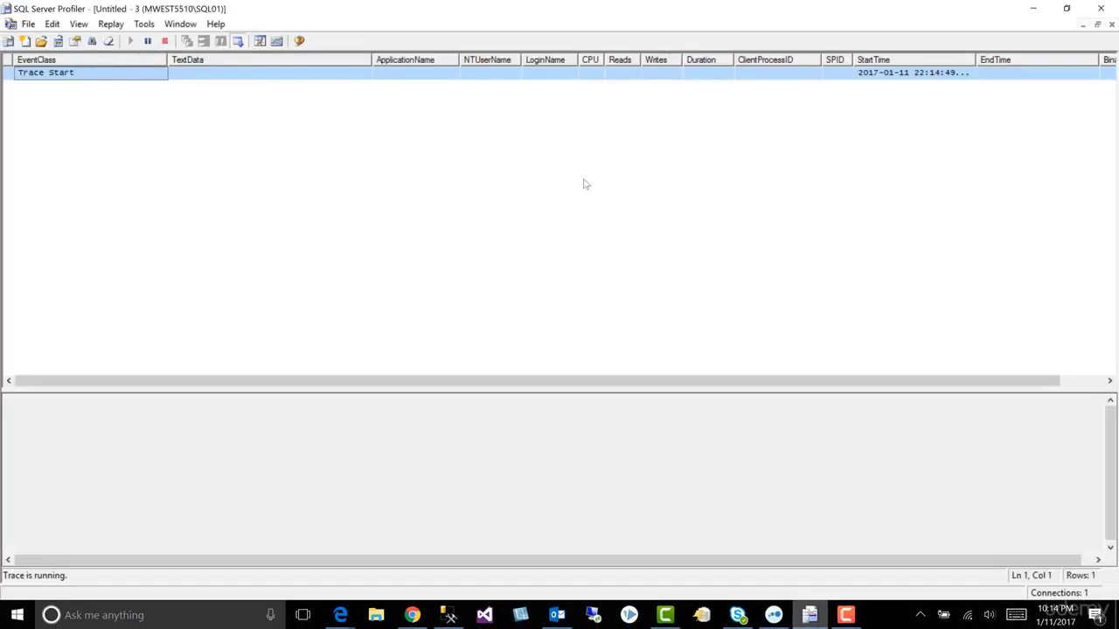
# - Maximize the Untitled - 3 trace window and bring Management Studio forward
pyautogui.click(939, 103)
pyautogui.click(448, 614)
# - Rerun the Trace table query and check the rows the running trace captured
pyautogui.click(514, 194)
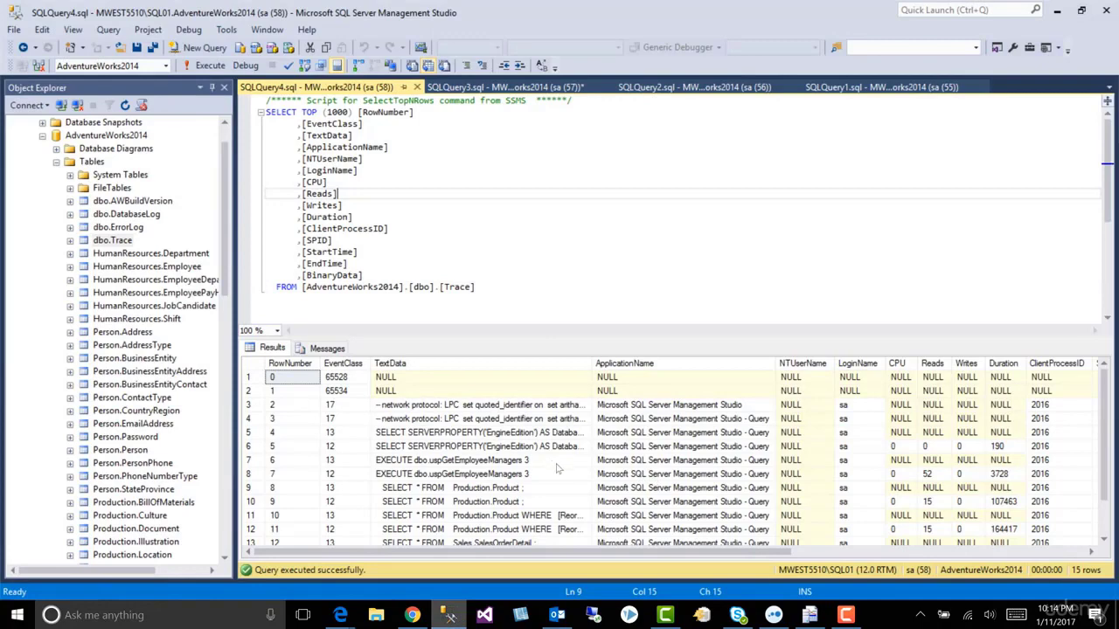
pyautogui.click(209, 66)
pyautogui.click(809, 615)
pyautogui.click(166, 91)
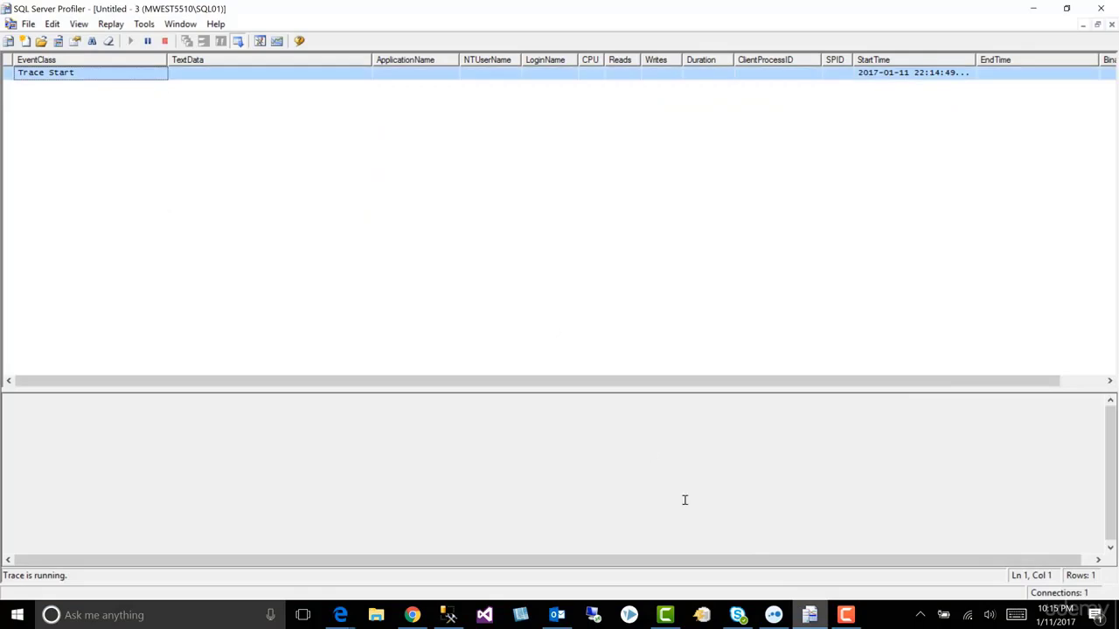
pyautogui.click(449, 615)
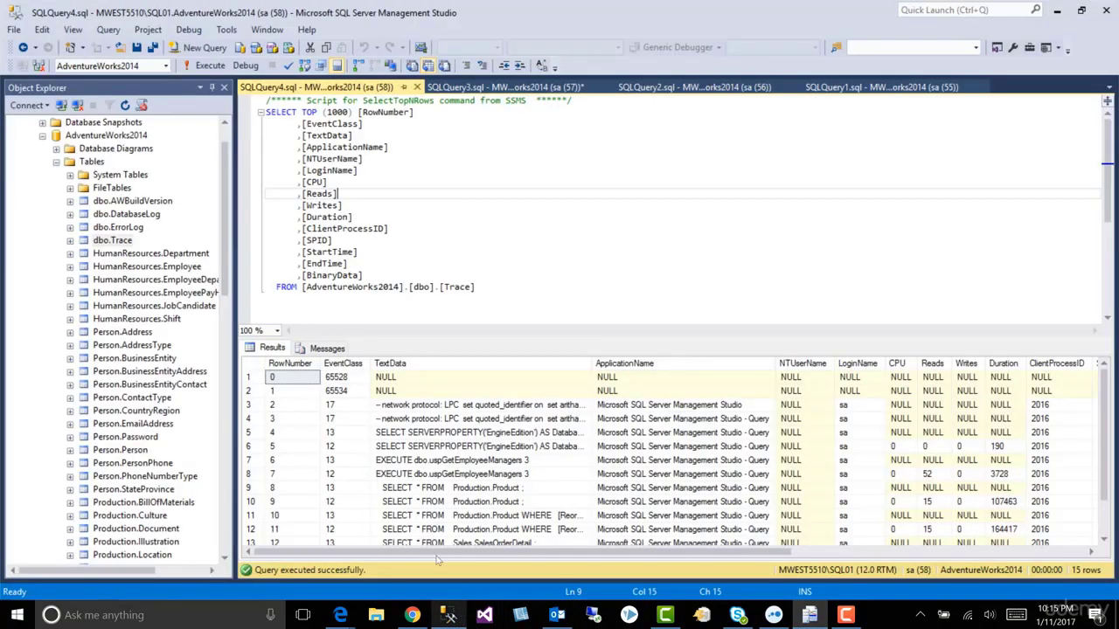
# - Expand System Databases > distribution > Tables, right-click dbo.UIProperties, then return to Profiler
pyautogui.click(42, 136)
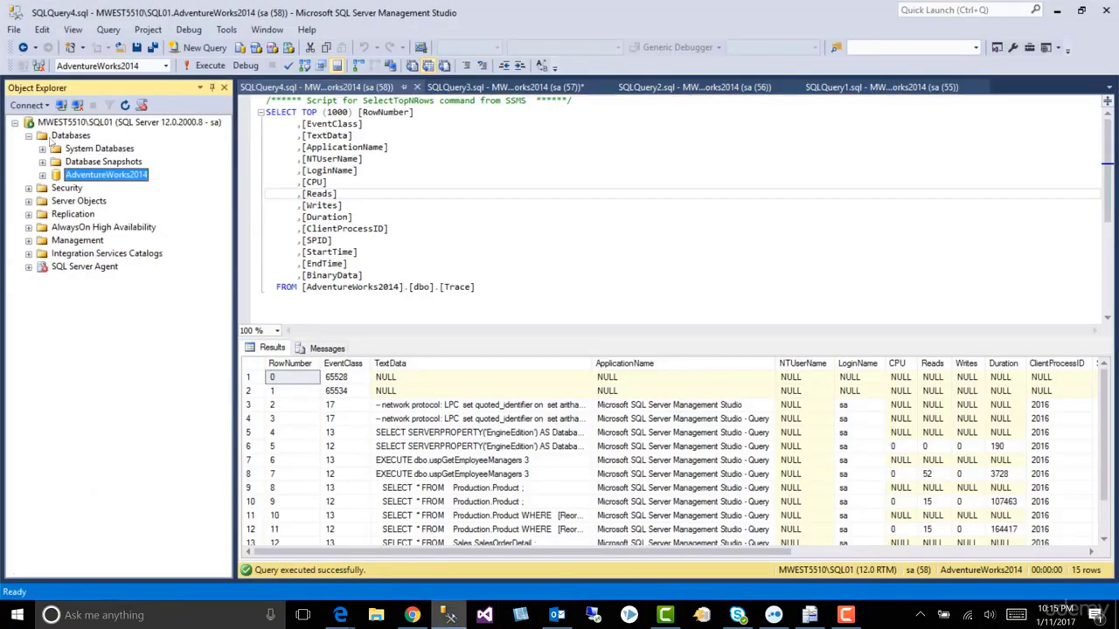
pyautogui.click(42, 149)
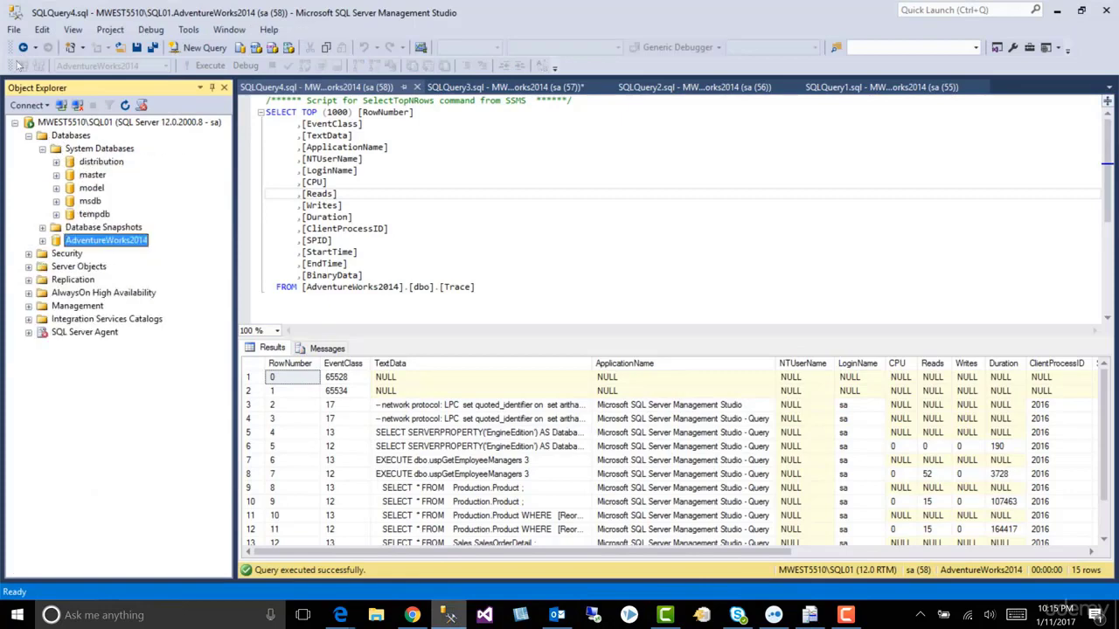
pyautogui.click(56, 188)
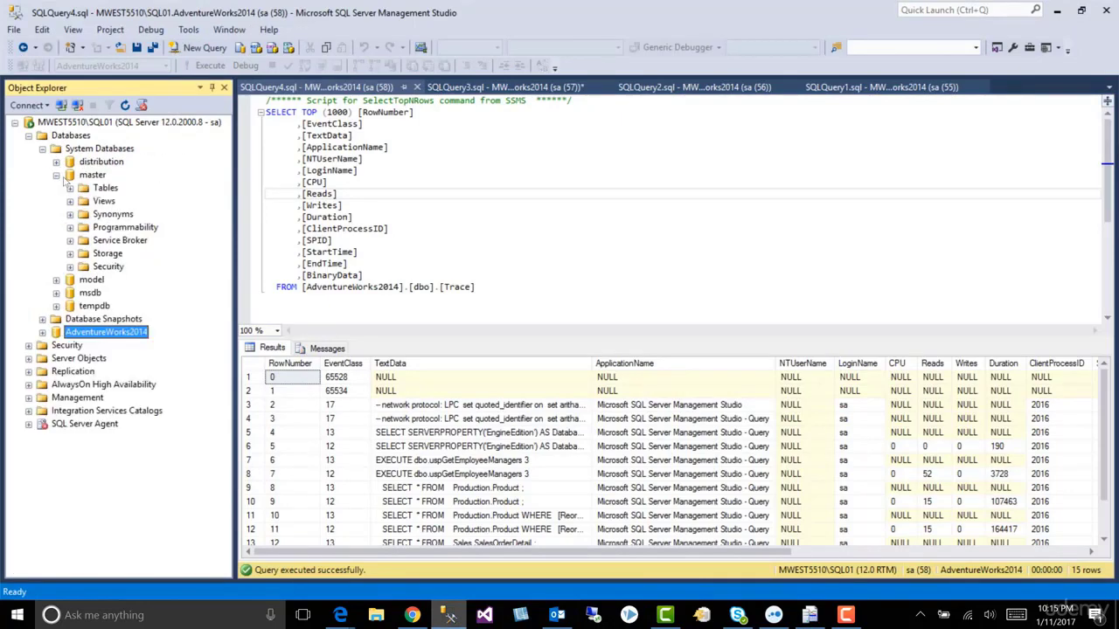
pyautogui.click(58, 188)
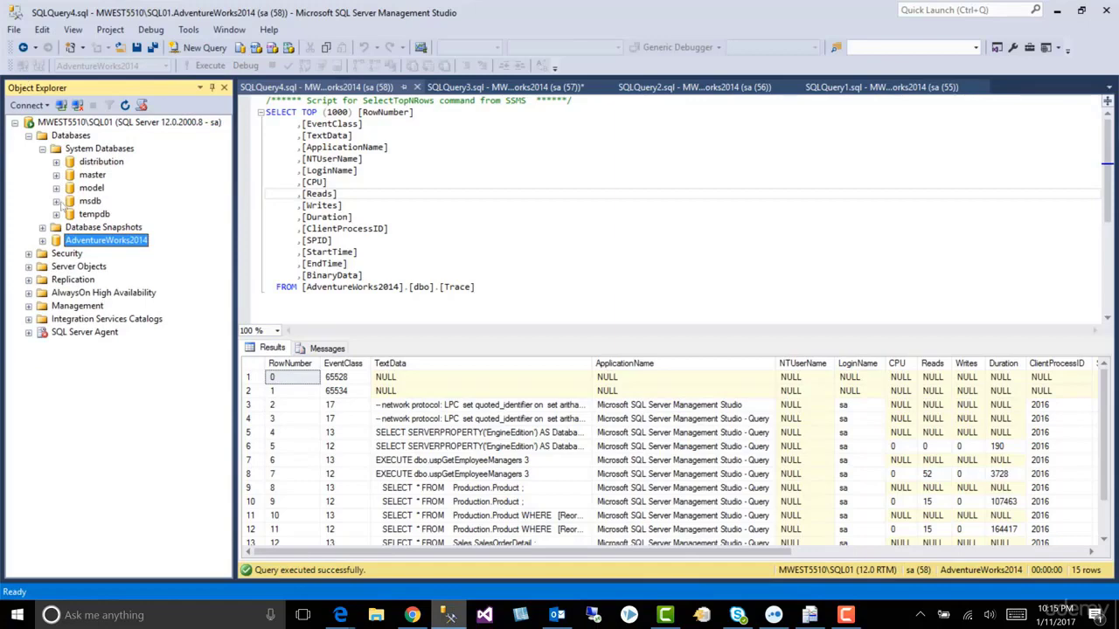
pyautogui.click(58, 187)
pyautogui.click(57, 188)
pyautogui.click(56, 162)
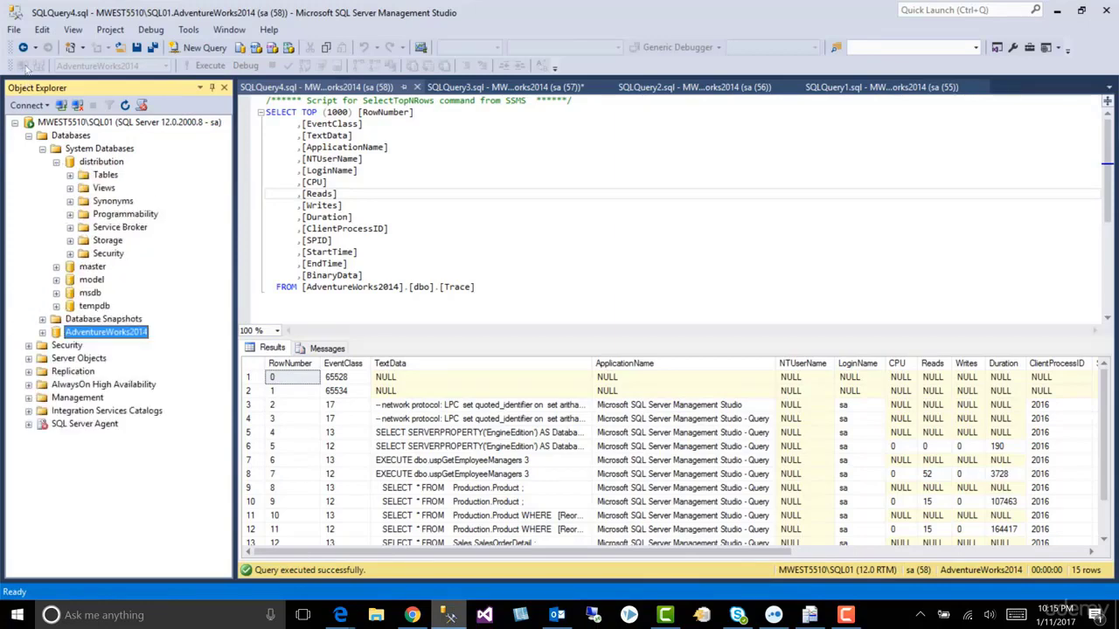
pyautogui.click(70, 175)
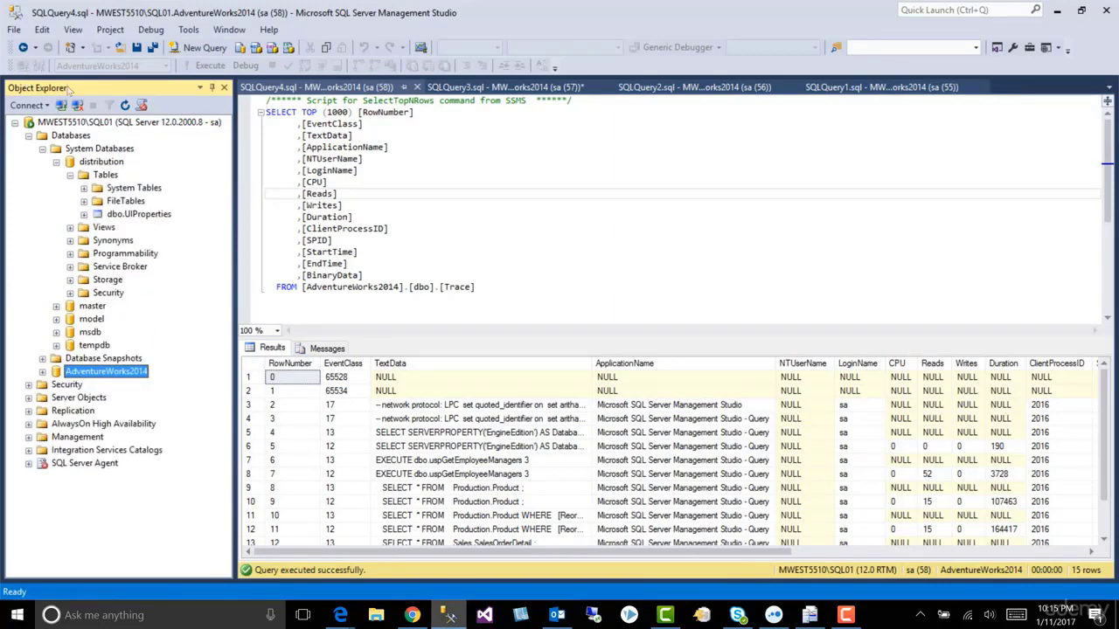
pyautogui.rightClick(173, 218)
pyautogui.press('Escape')
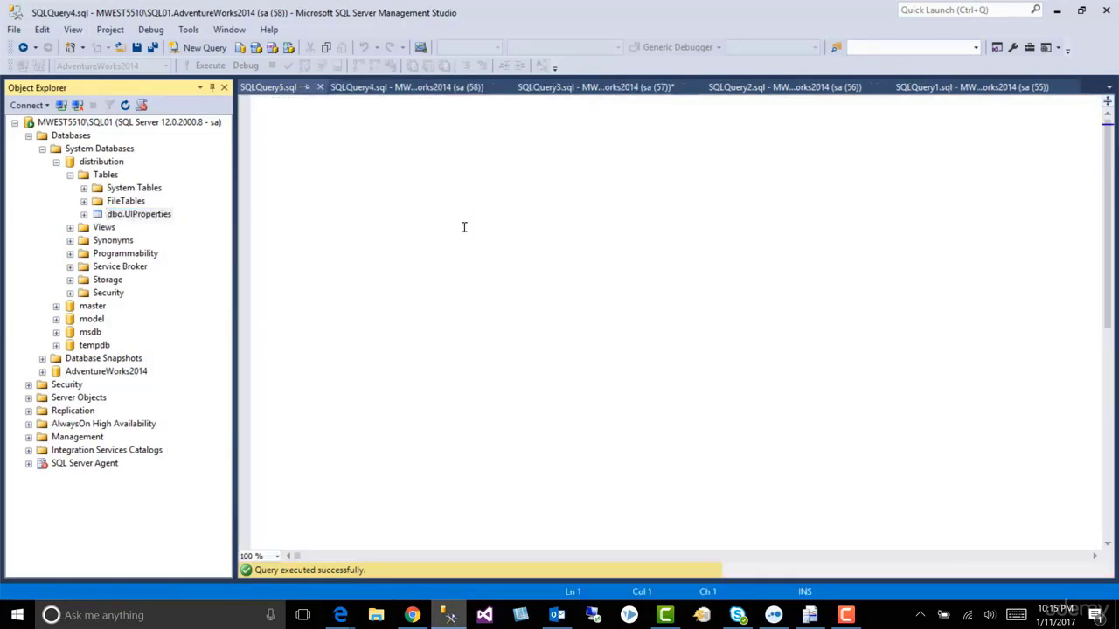
pyautogui.hotkey('alt', 'Tab')
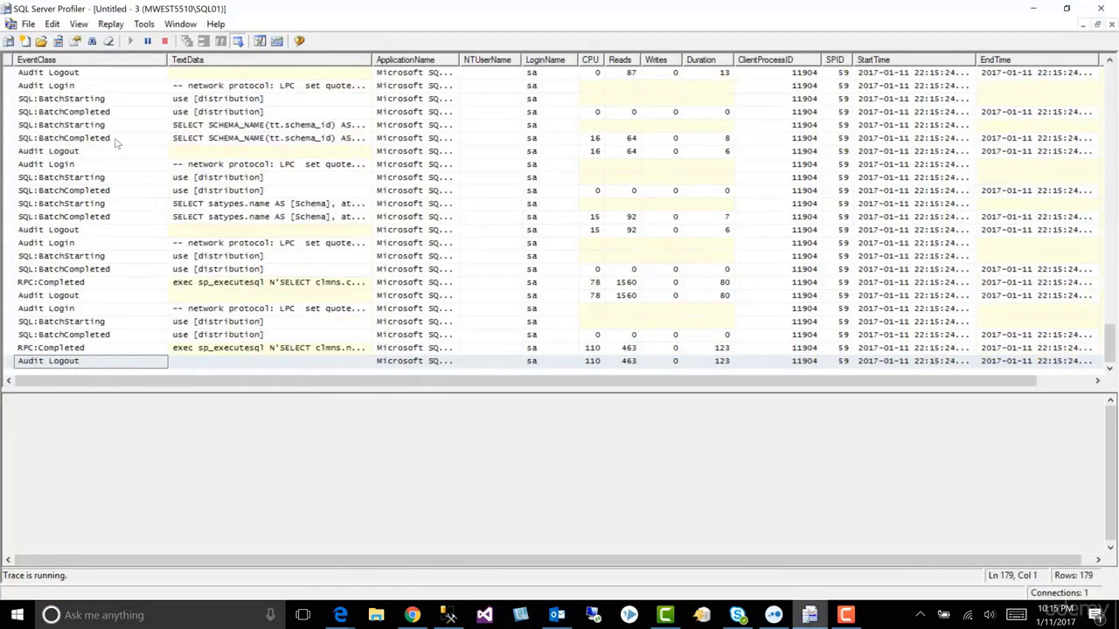
# - Inspect the captured RPC:Completed, SQL:BatchCompleted and use [distribution] BatchStarting events
pyautogui.click(281, 348)
pyautogui.click(271, 334)
pyautogui.scroll(1, 263, 275)
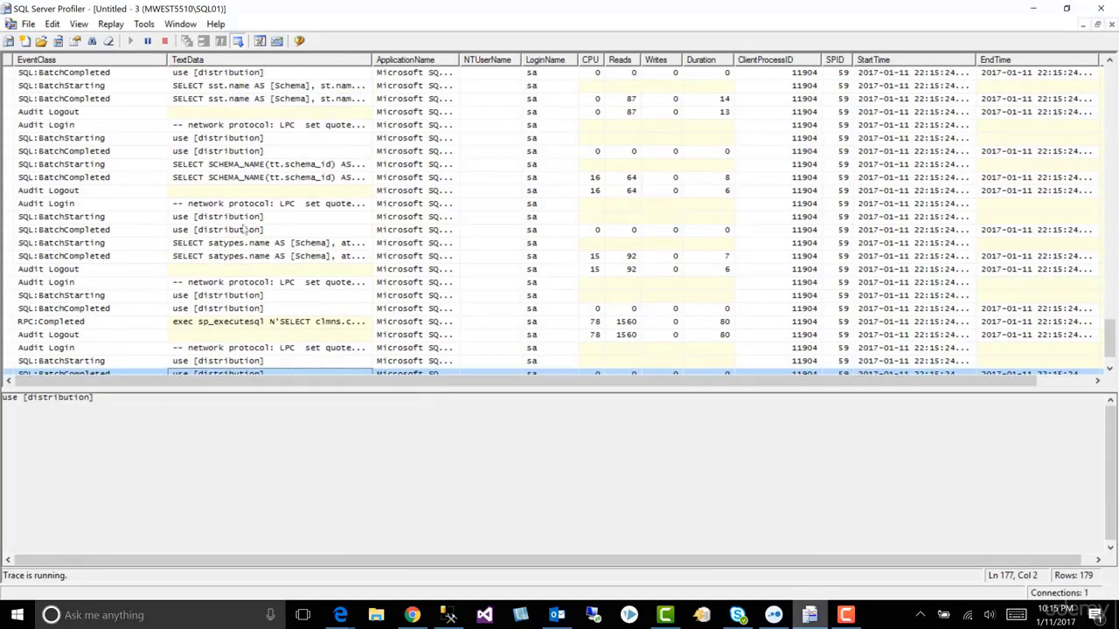
pyautogui.scroll(15, 245, 229)
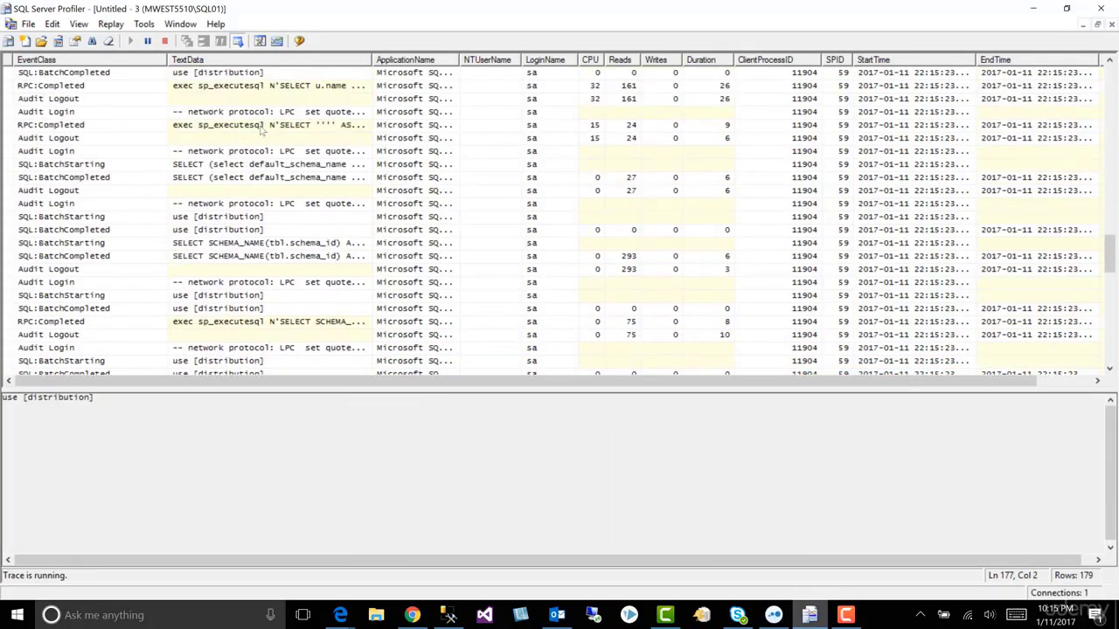
pyautogui.scroll(15, 260, 130)
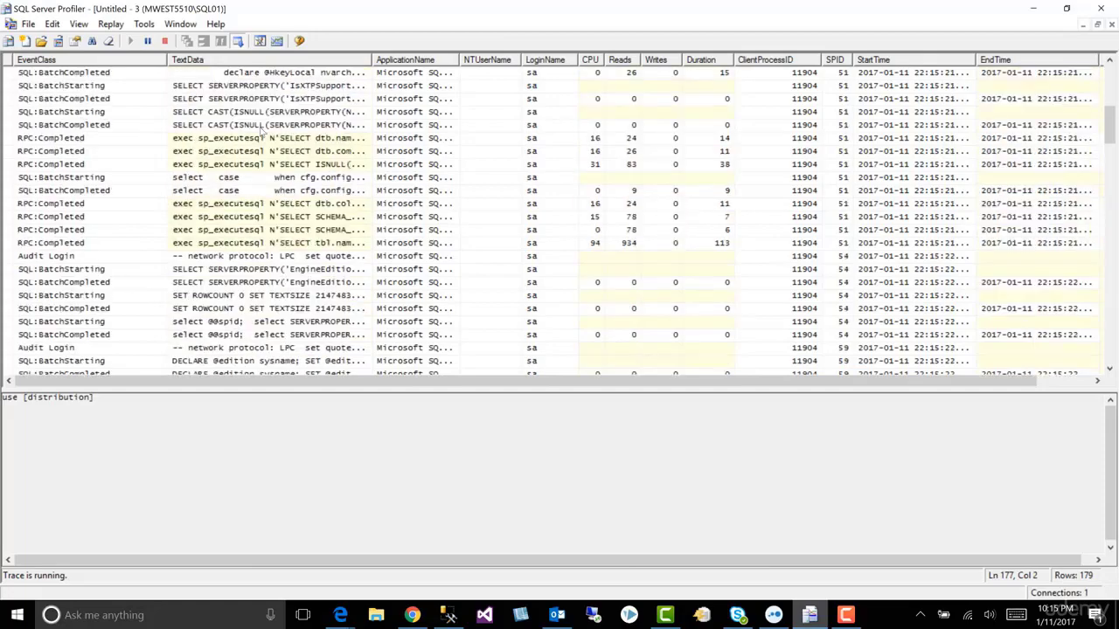
pyautogui.scroll(-20, 261, 129)
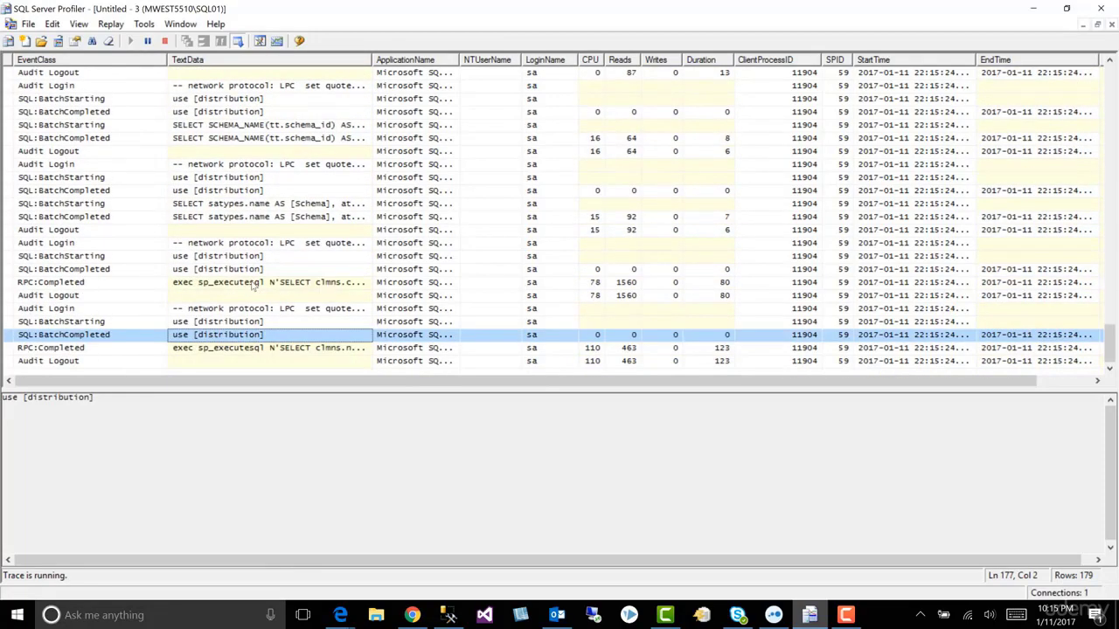
pyautogui.click(259, 322)
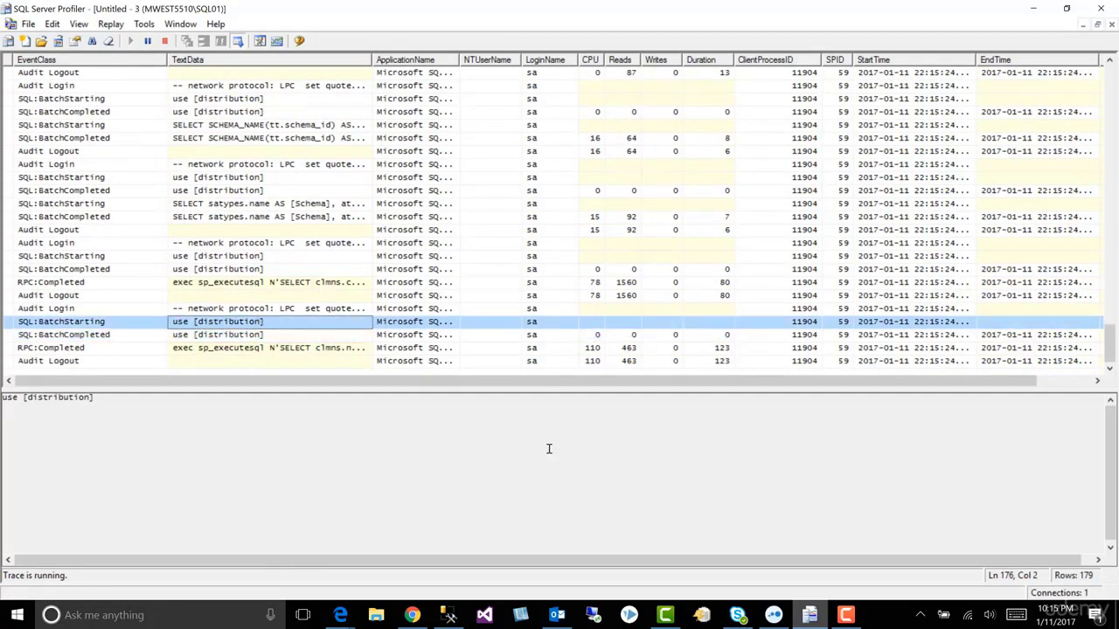
# - Open a new AdventureWorks2014 query in Management Studio and return to the trace
pyautogui.click(448, 615)
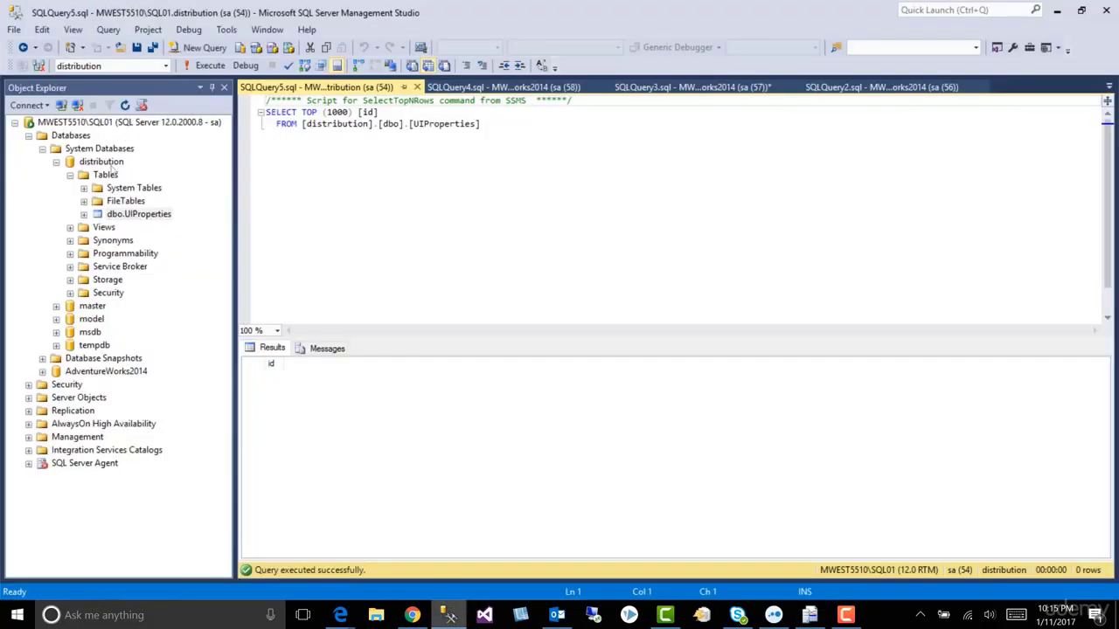
pyautogui.rightClick(141, 374)
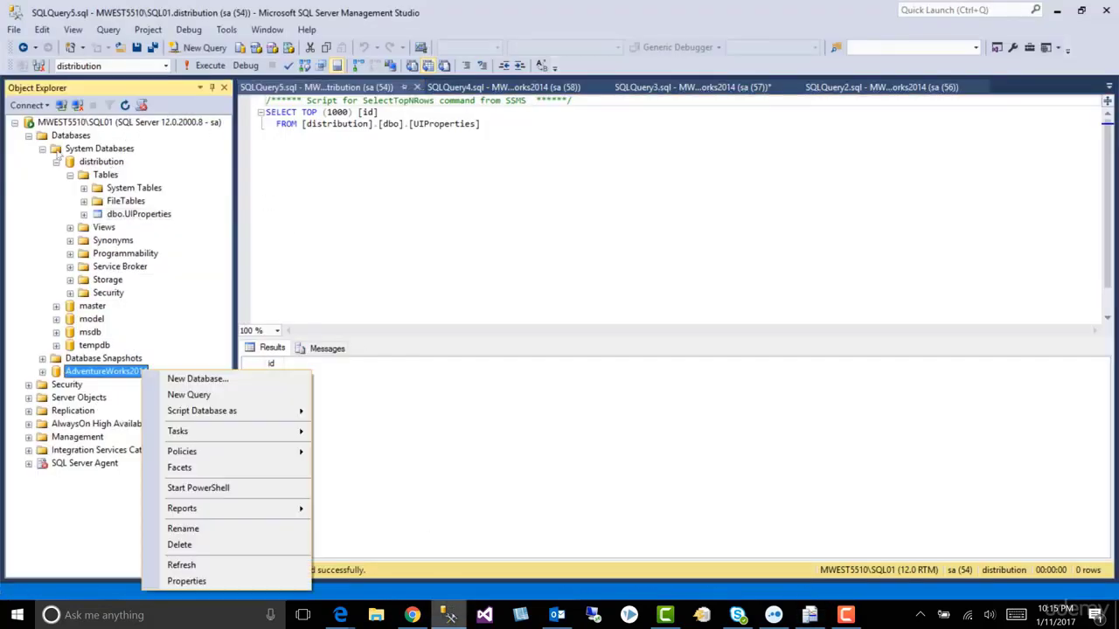
pyautogui.click(189, 395)
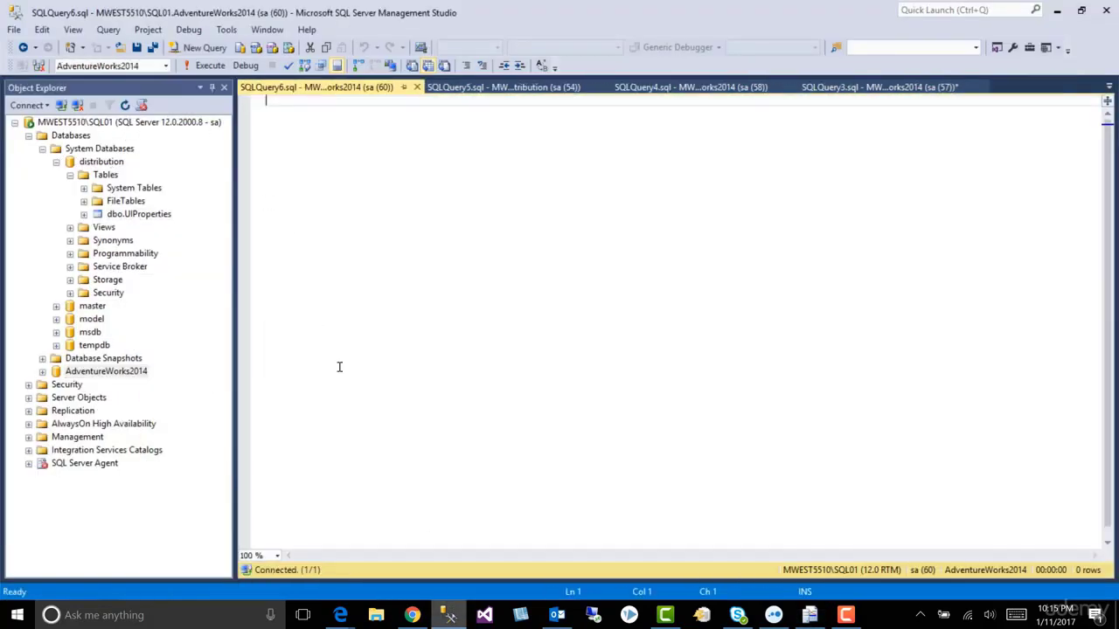
pyautogui.click(810, 614)
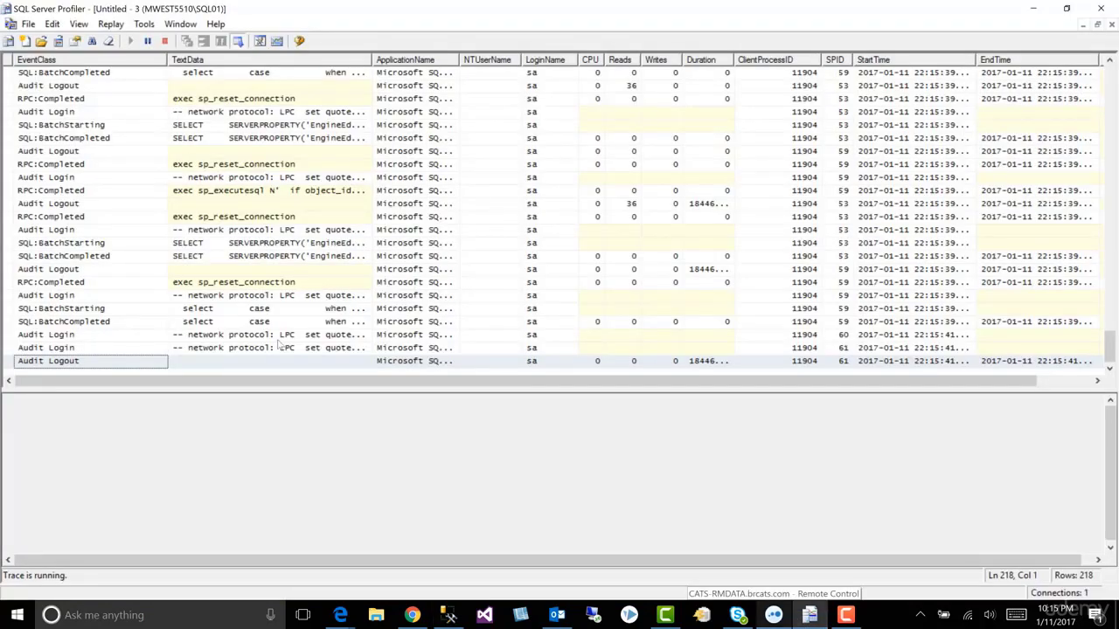
# - Inspect the SERVERPROPERTY batch text and an earlier Audit Login event's details
pyautogui.click(271, 258)
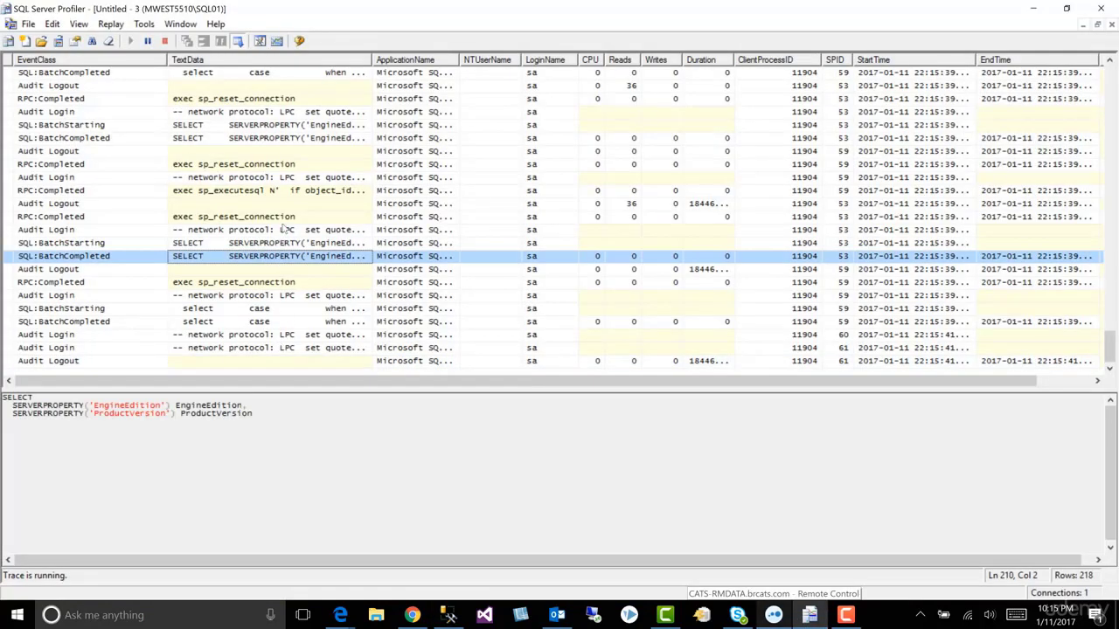
pyautogui.scroll(5, 308, 273)
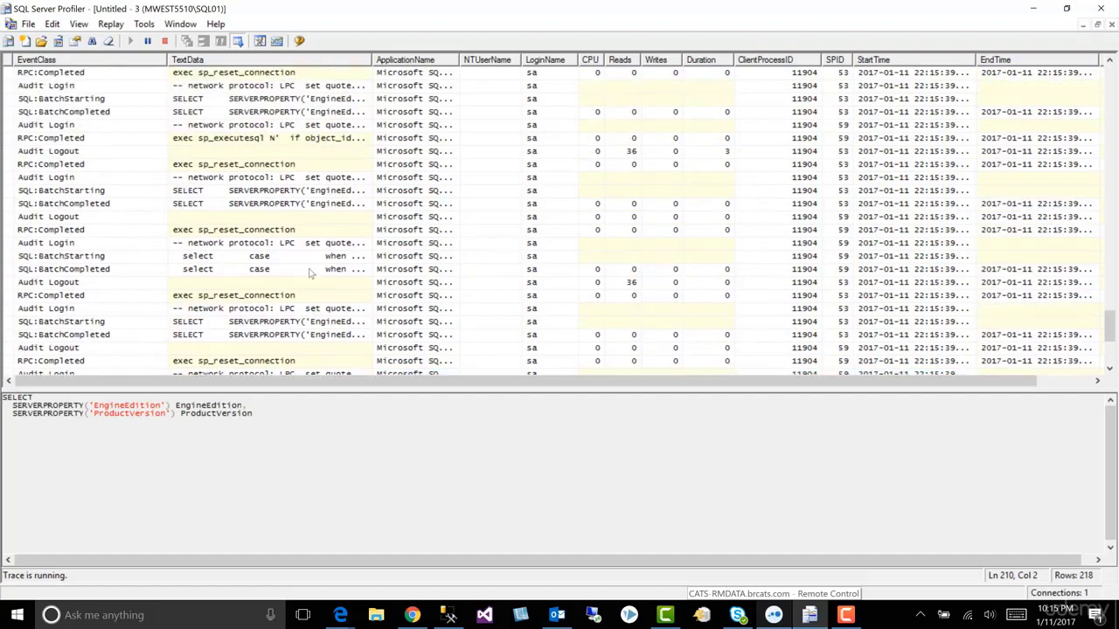
pyautogui.scroll(7, 308, 273)
pyautogui.click(490, 361)
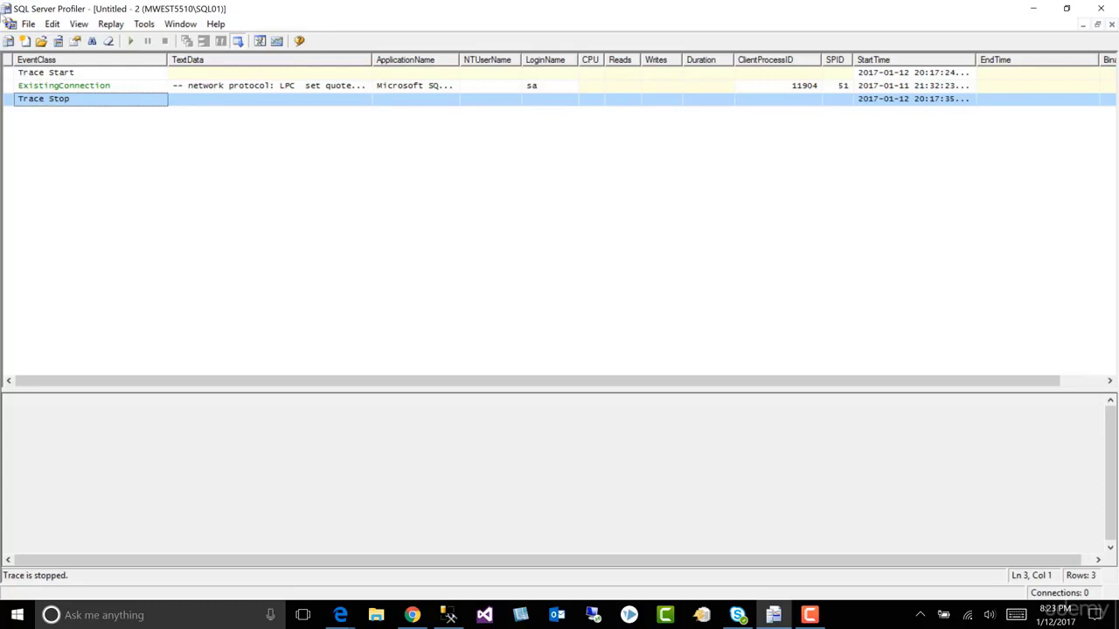
# - Cancel the new-trace connection and open Untitled - 2's Trace Properties via File > Properties
pyautogui.click(9, 41)
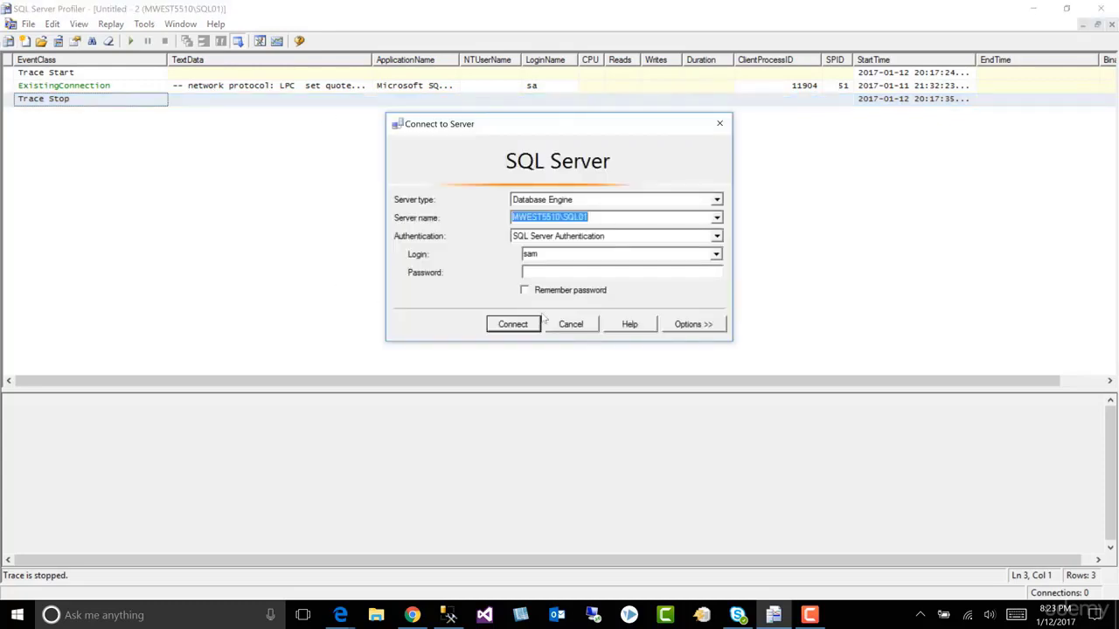
pyautogui.click(585, 326)
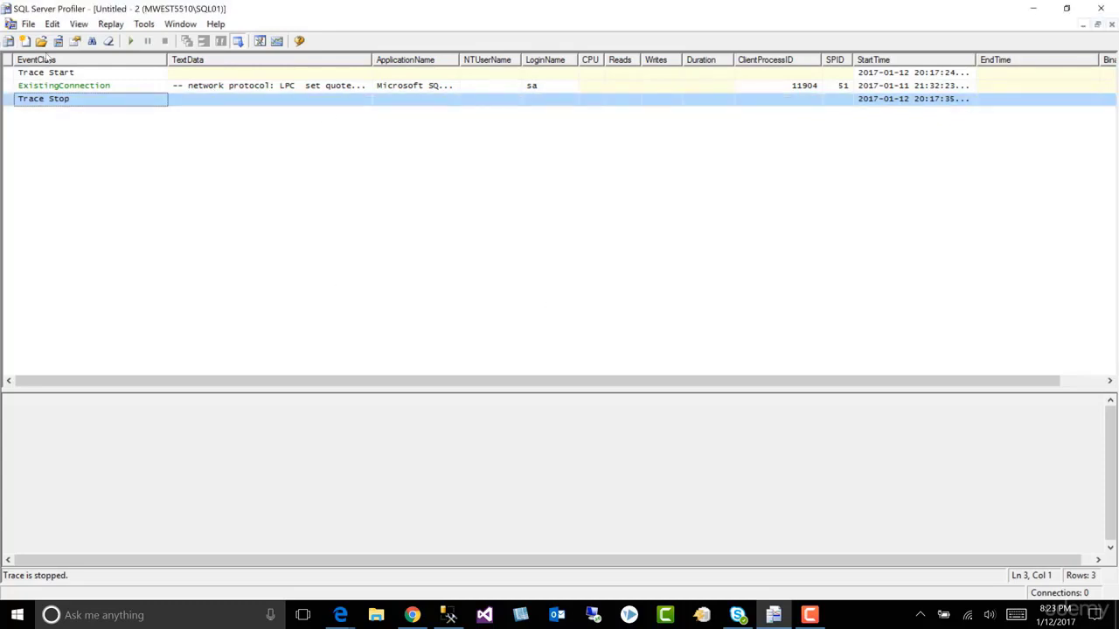
pyautogui.click(29, 25)
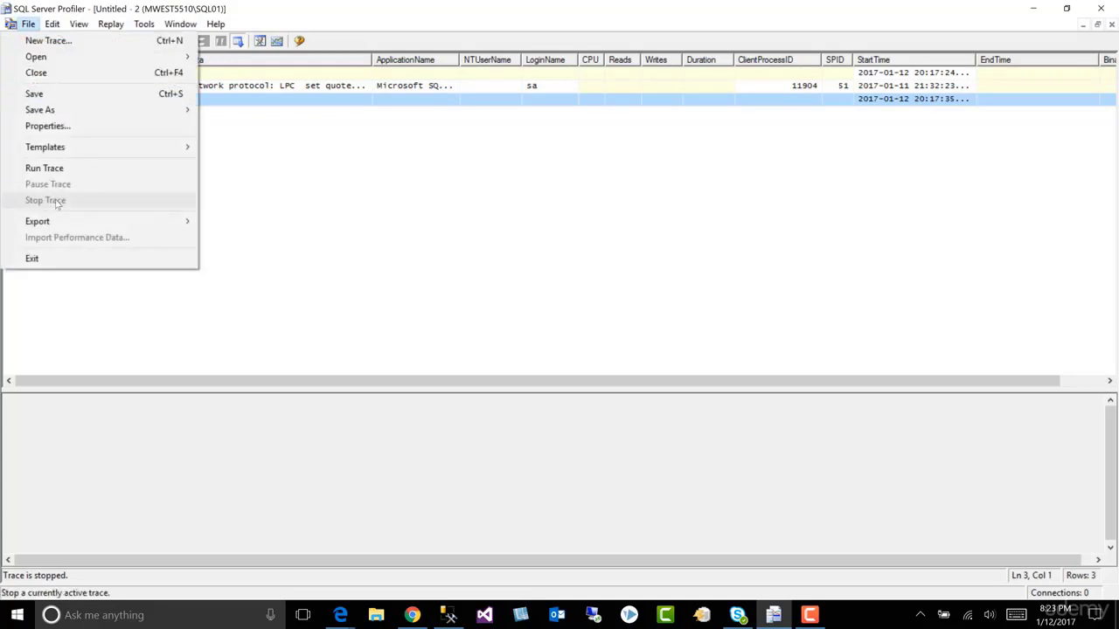
pyautogui.click(47, 126)
# - Leave Enable trace stop time unchecked and close Trace Properties without running
pyautogui.click(365, 417)
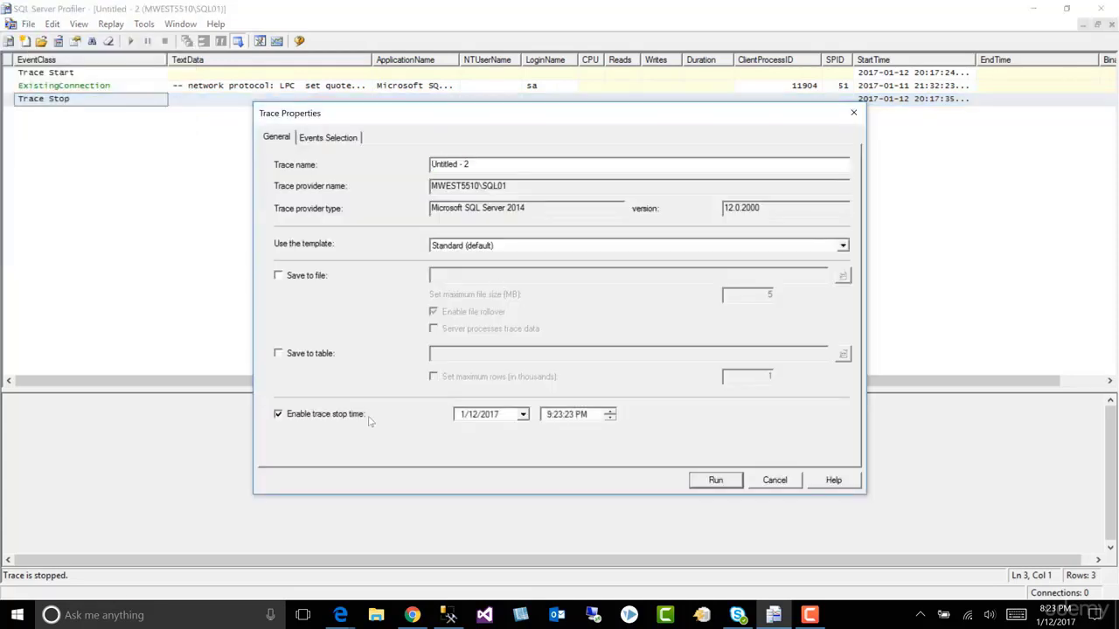
pyautogui.click(369, 419)
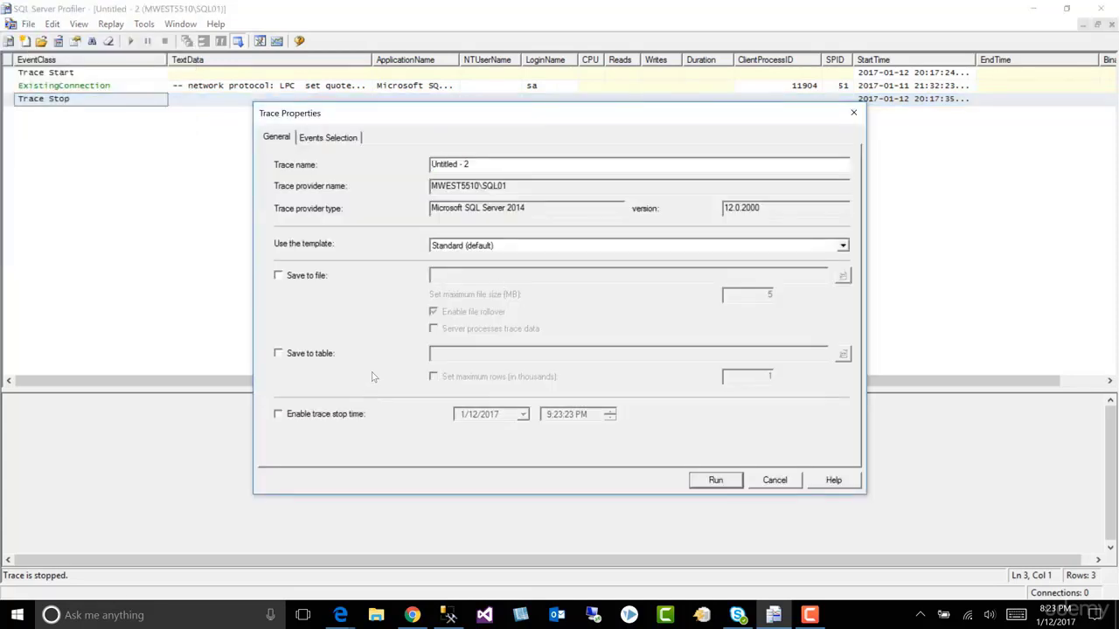
pyautogui.click(330, 417)
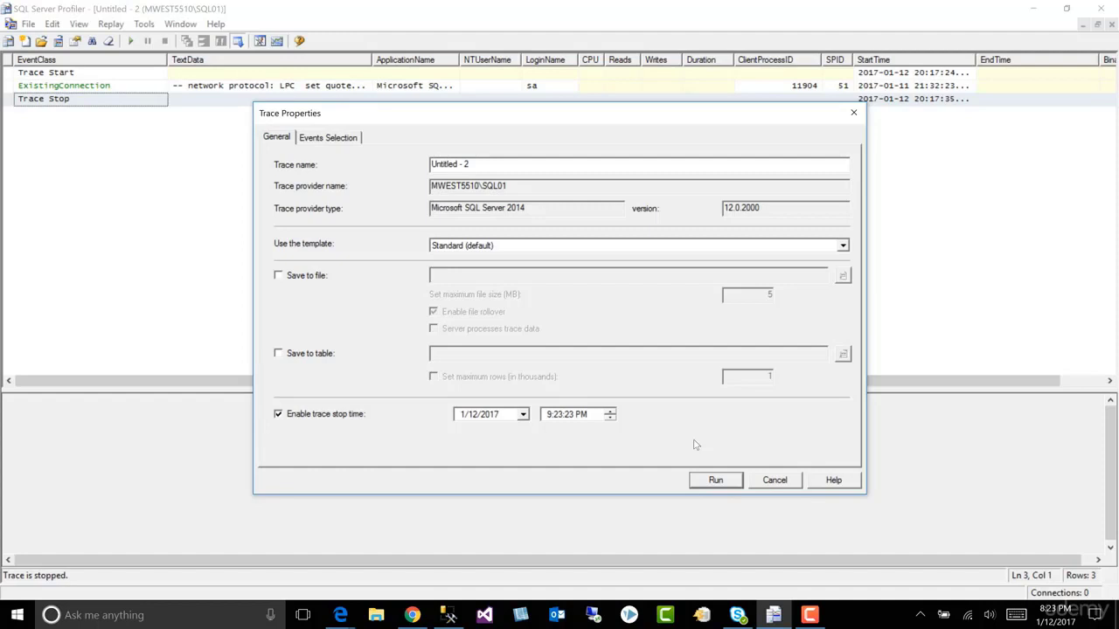
pyautogui.click(343, 415)
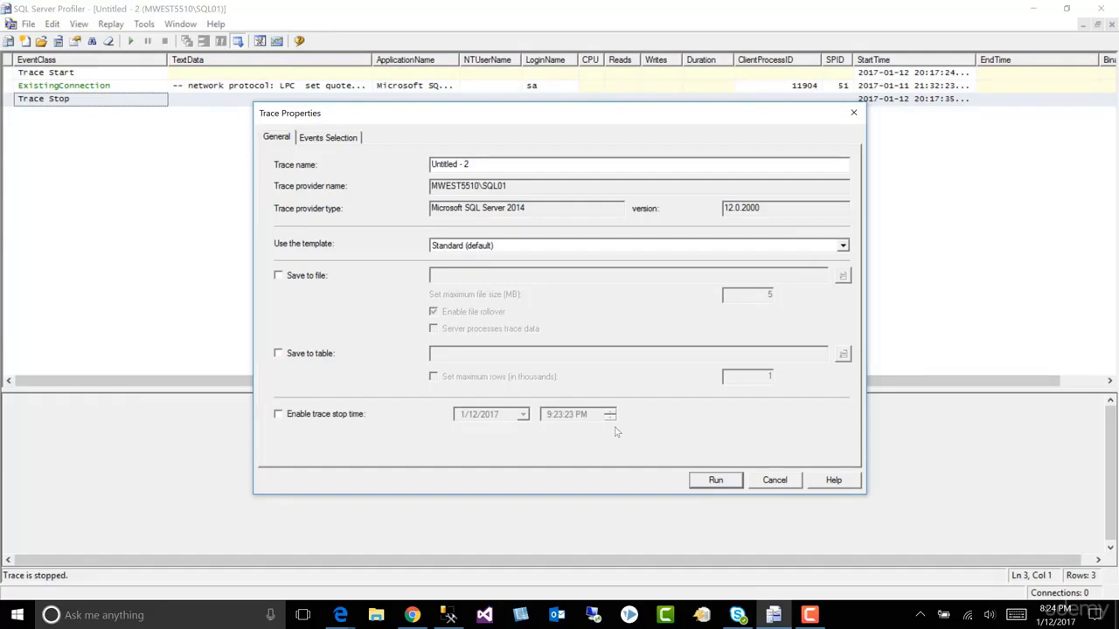
pyautogui.click(354, 424)
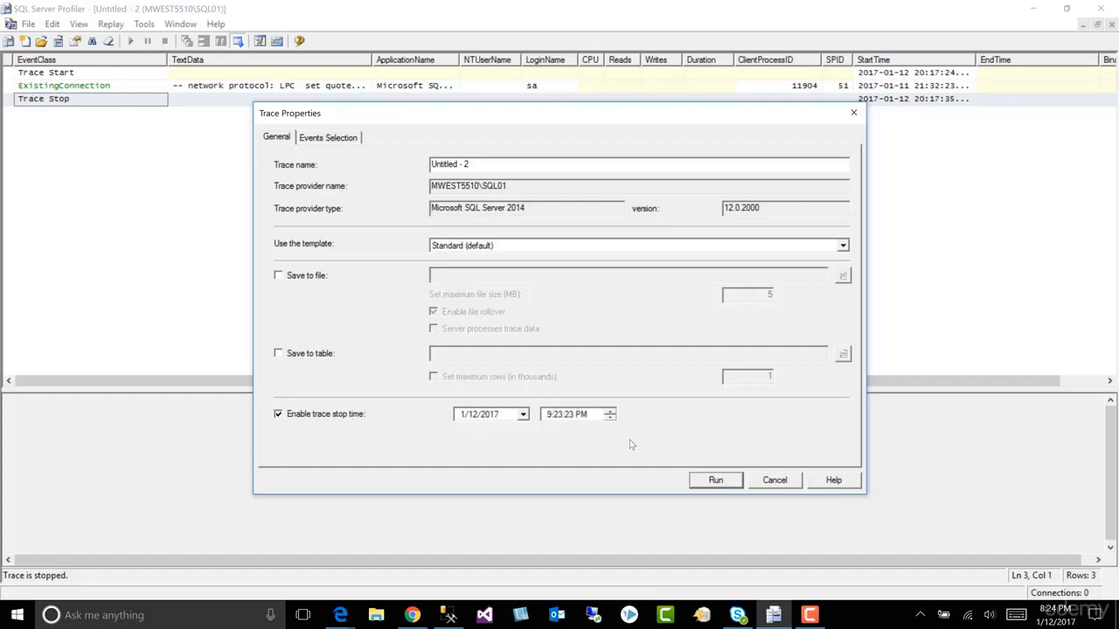
pyautogui.click(354, 416)
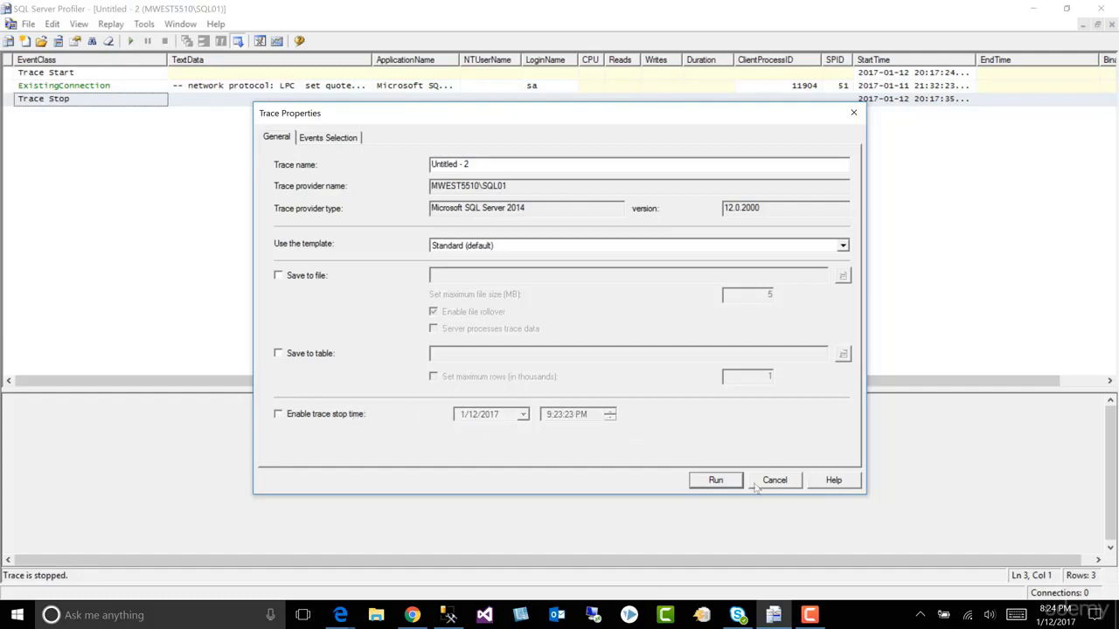
pyautogui.click(775, 483)
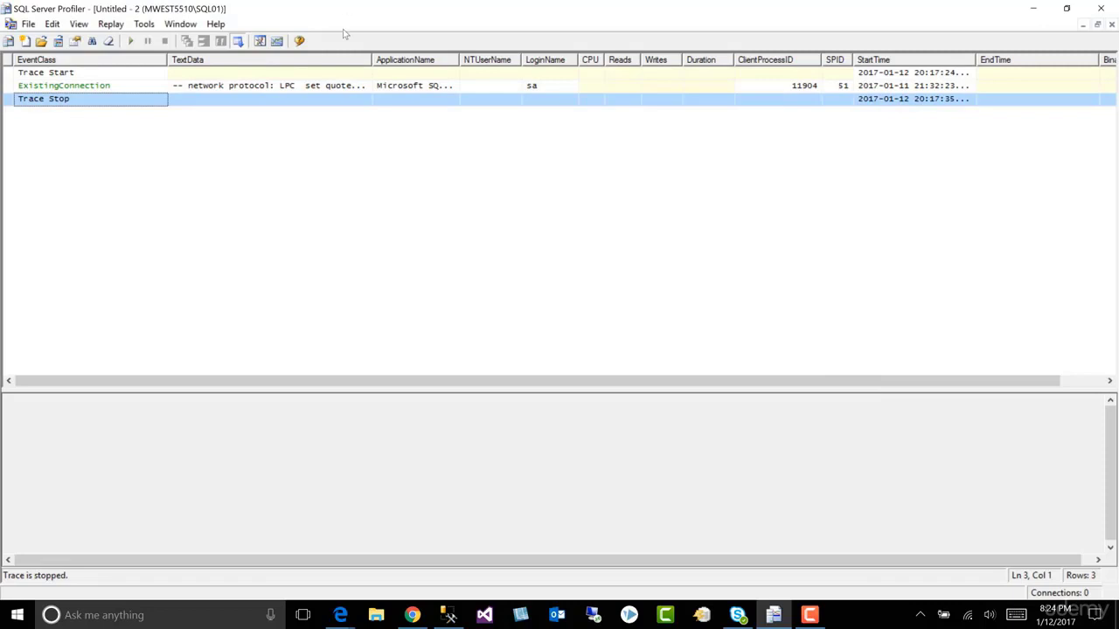
# - Restart the Untitled - 2 trace and turn off Window > Auto Scroll
pyautogui.click(129, 42)
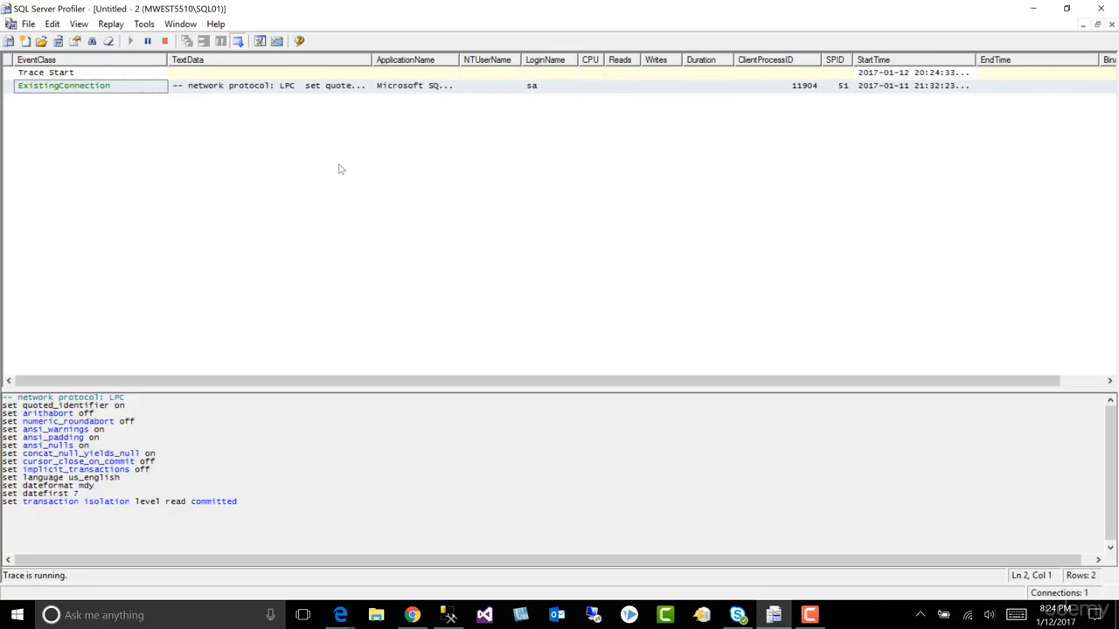
pyautogui.click(358, 87)
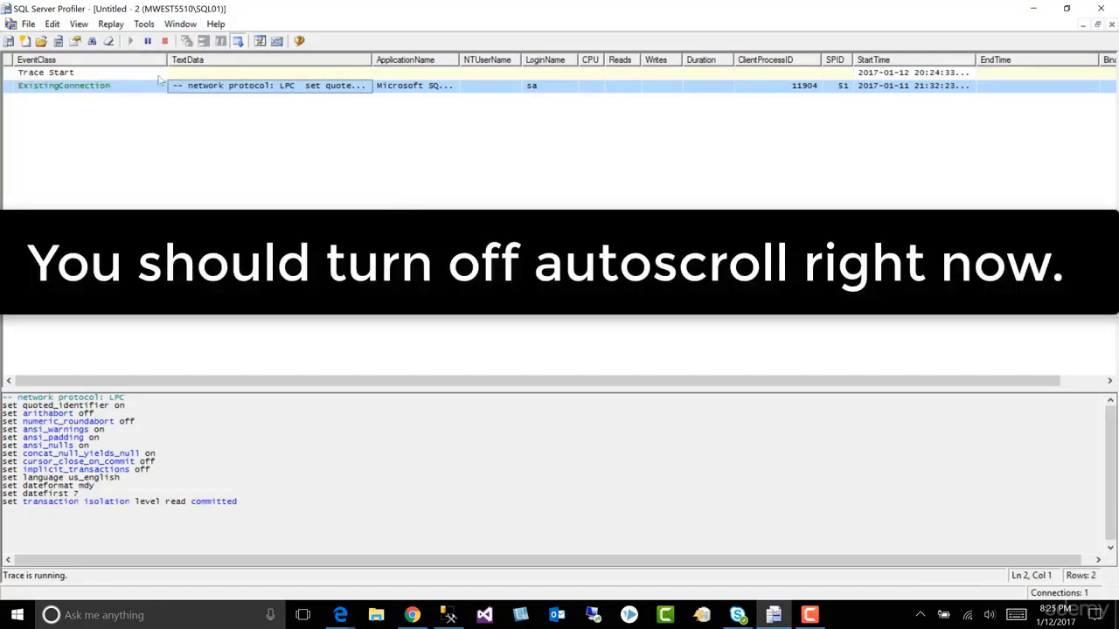
pyautogui.click(191, 28)
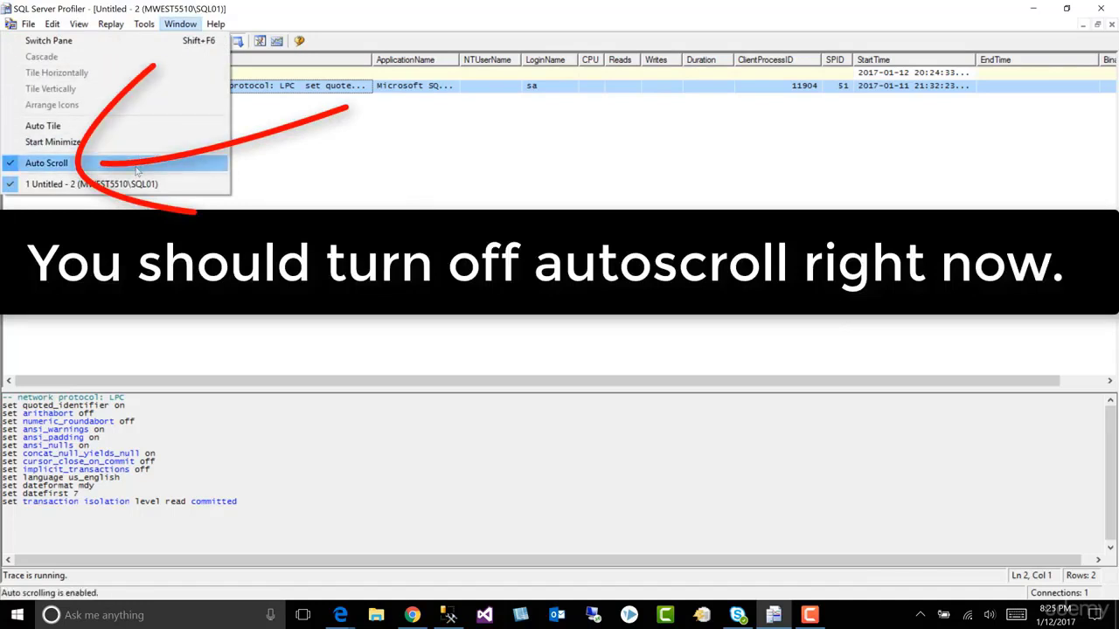
pyautogui.click(140, 170)
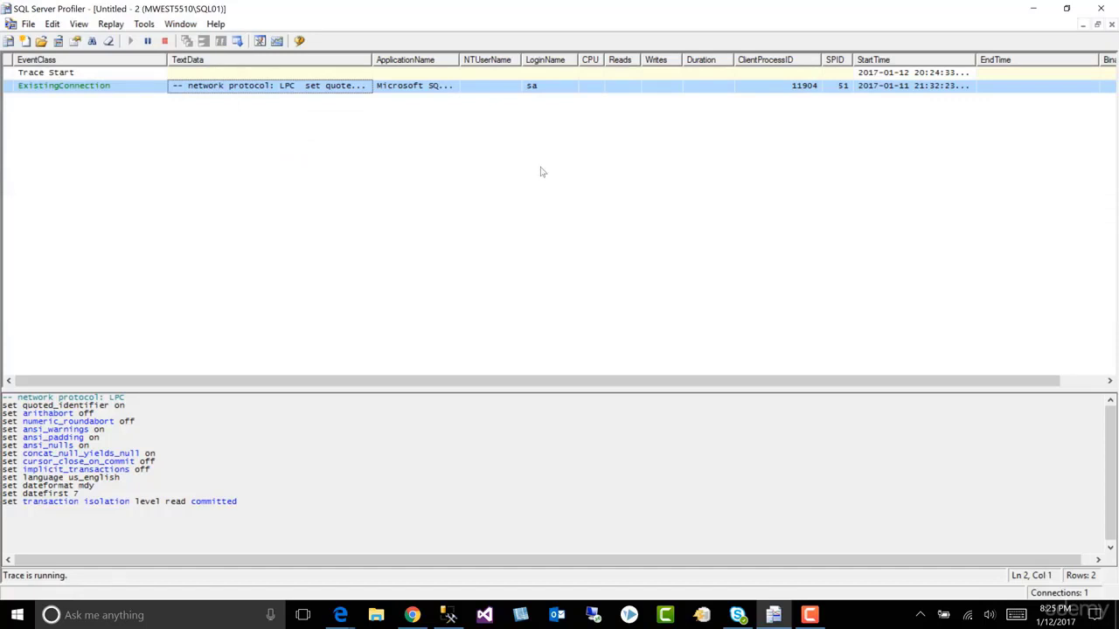
pyautogui.click(525, 93)
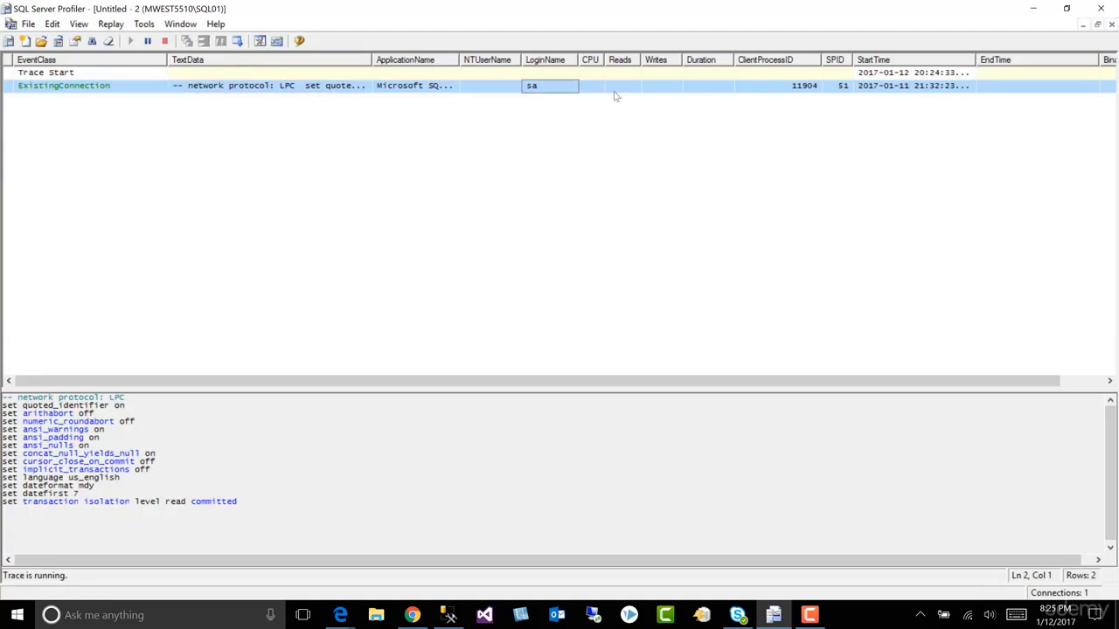
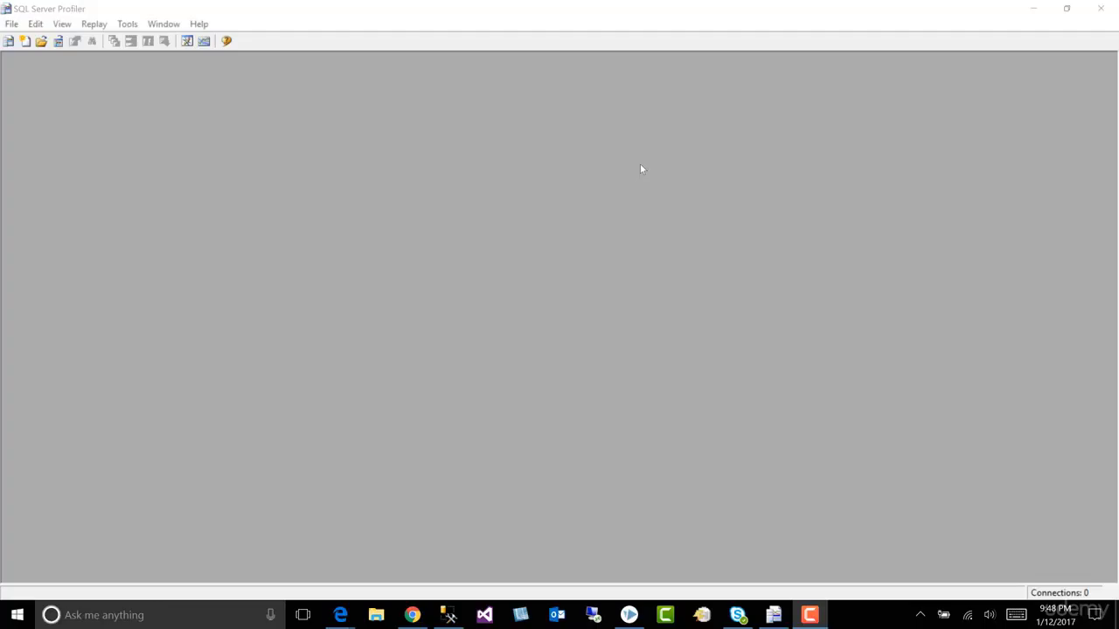
# - Start a new trace and connect to SQL01 using the saved administrator login
pyautogui.click(11, 23)
pyautogui.click(27, 41)
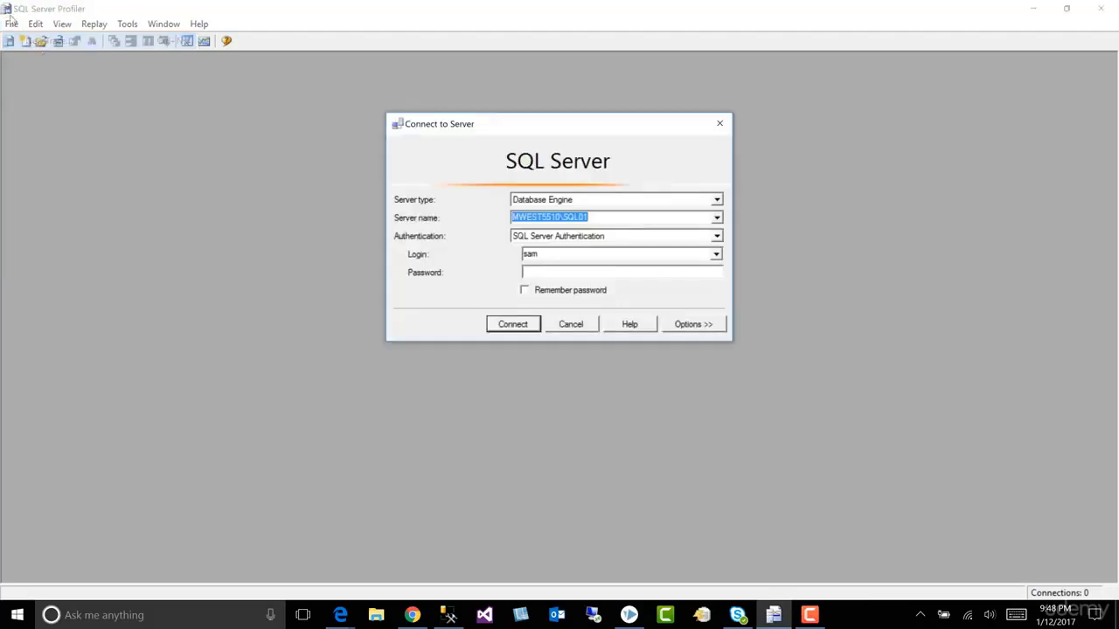
pyautogui.click(716, 253)
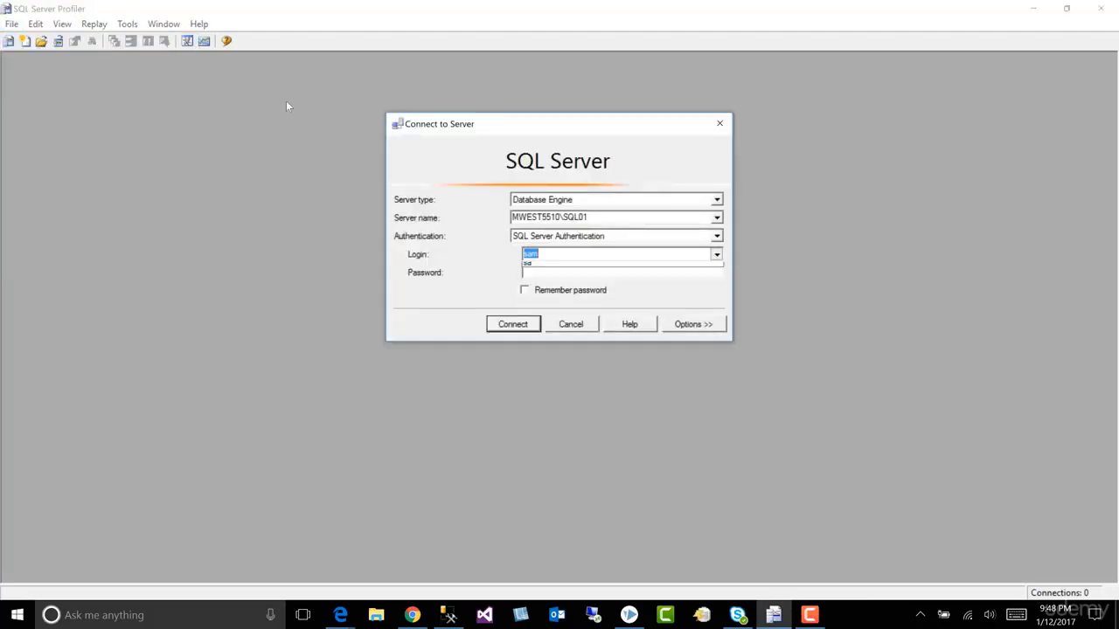
pyautogui.click(630, 276)
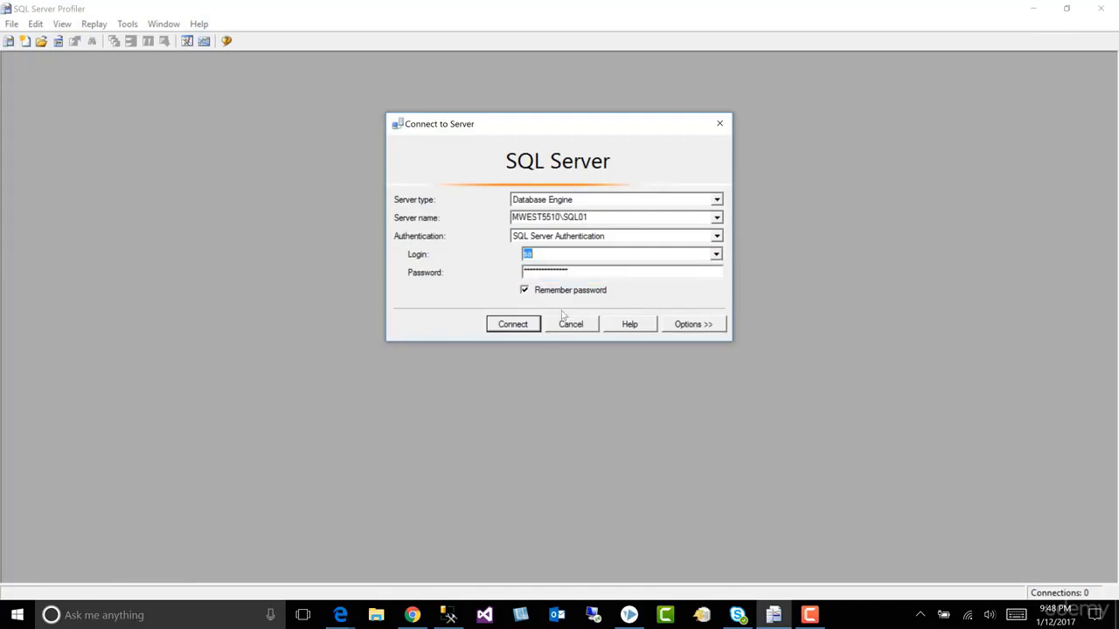
pyautogui.click(531, 323)
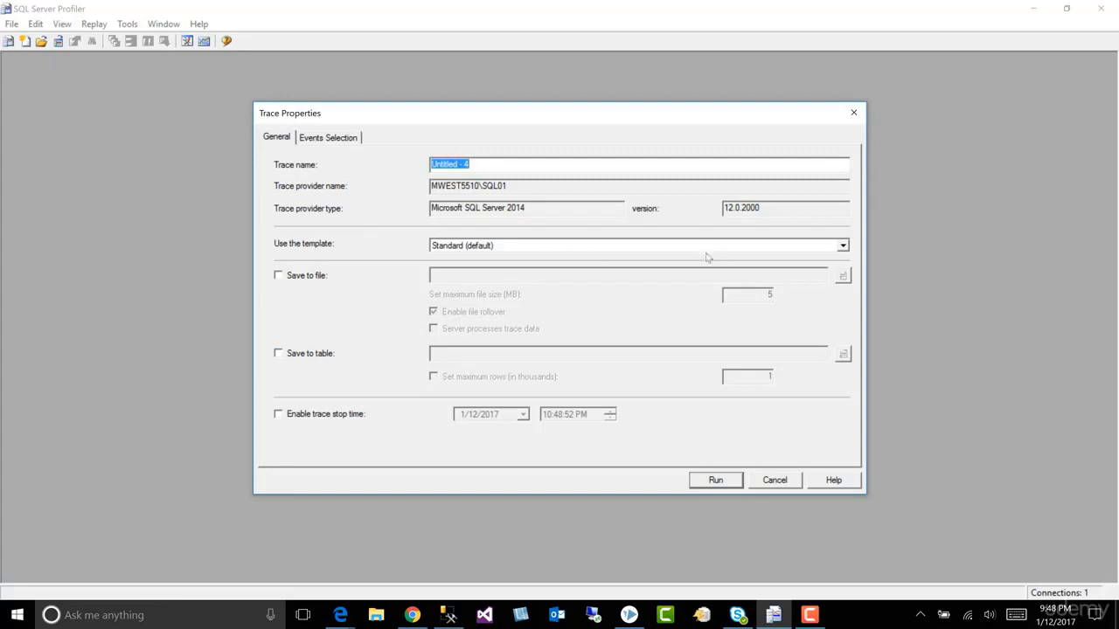
# - Choose Blank as the template for the new trace
pyautogui.click(842, 248)
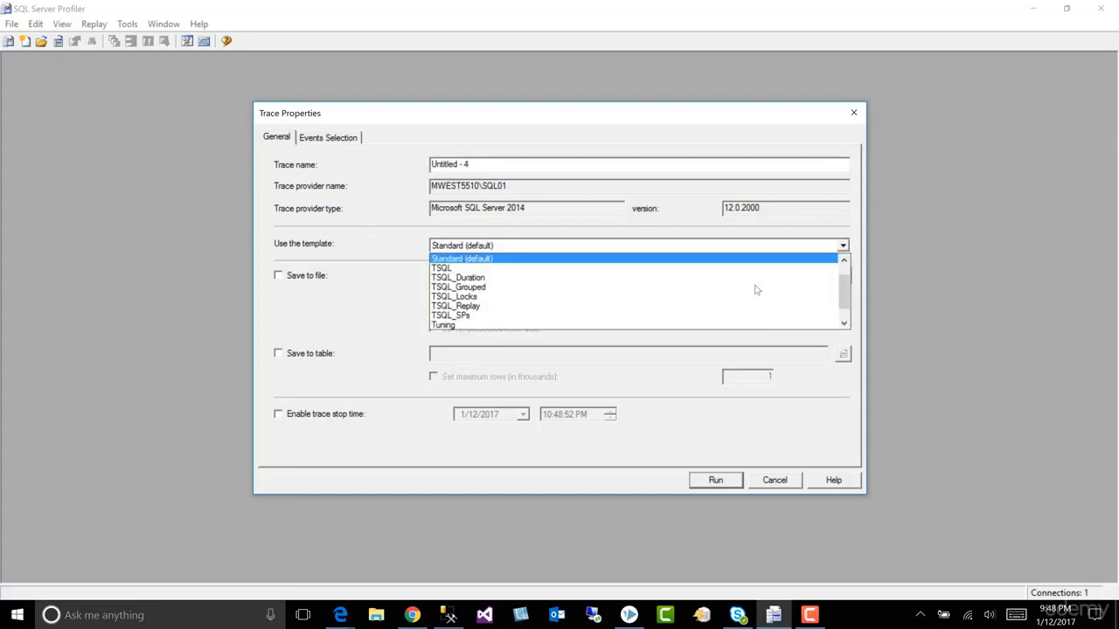
pyautogui.scroll(-1, 757, 291)
pyautogui.scroll(3, 756, 291)
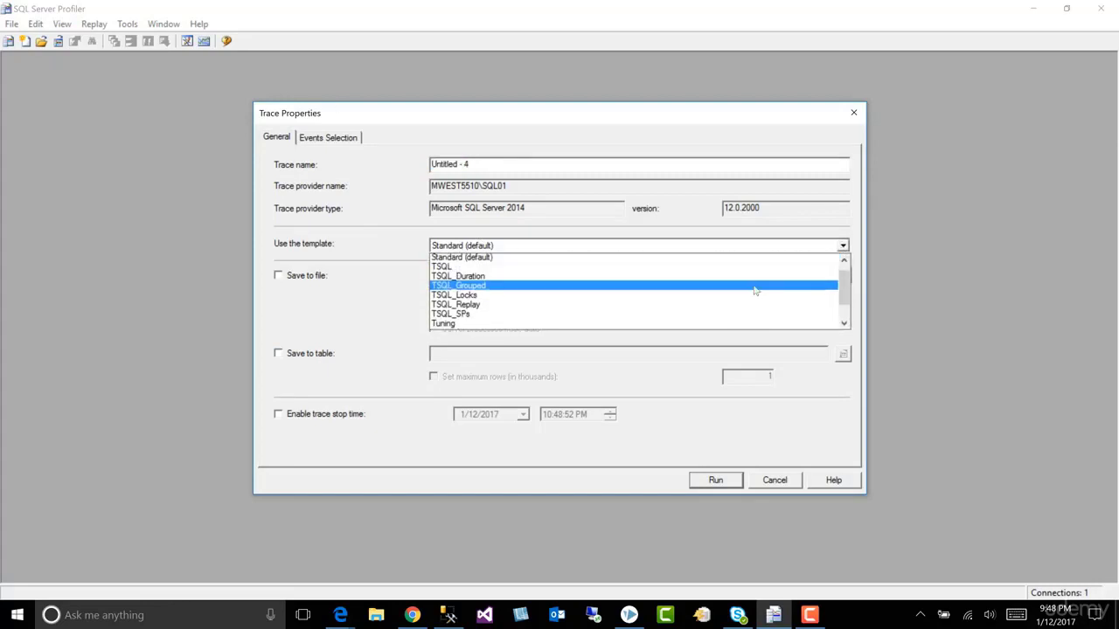
pyautogui.click(514, 260)
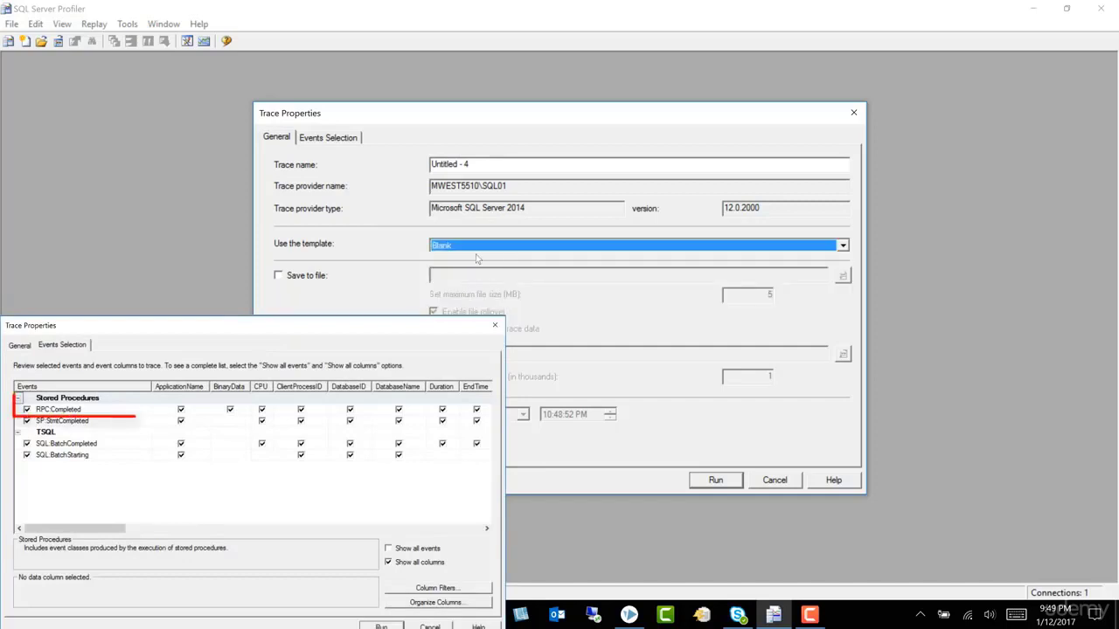
# - On Events Selection, tick the Stored Procedures events RPC:Completed and SP:StmtCompleted
pyautogui.click(344, 139)
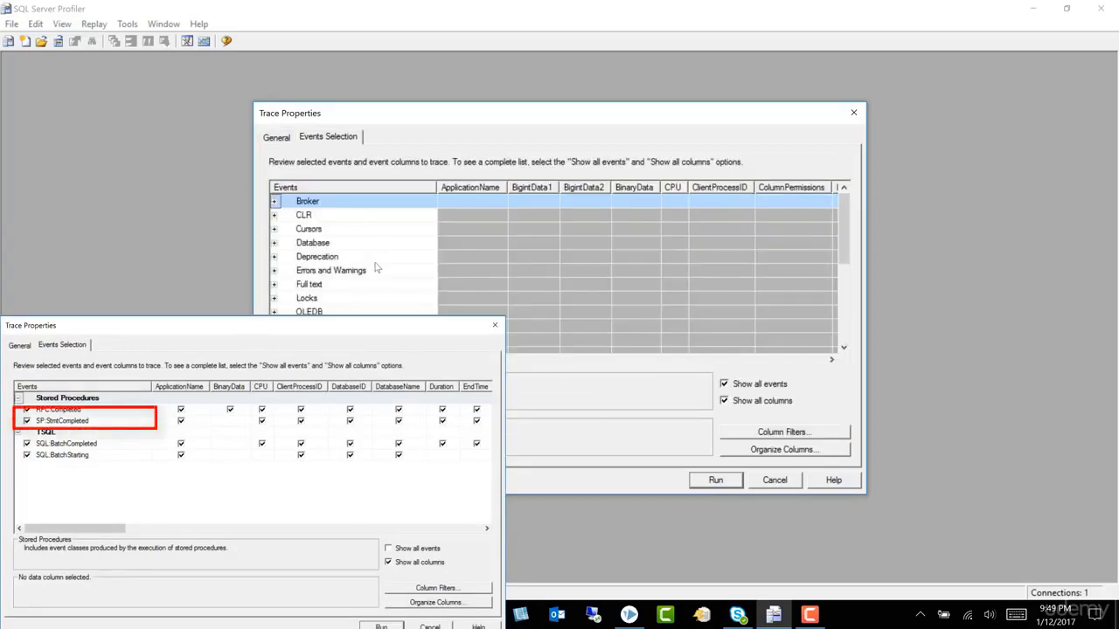
pyautogui.scroll(-4, 374, 273)
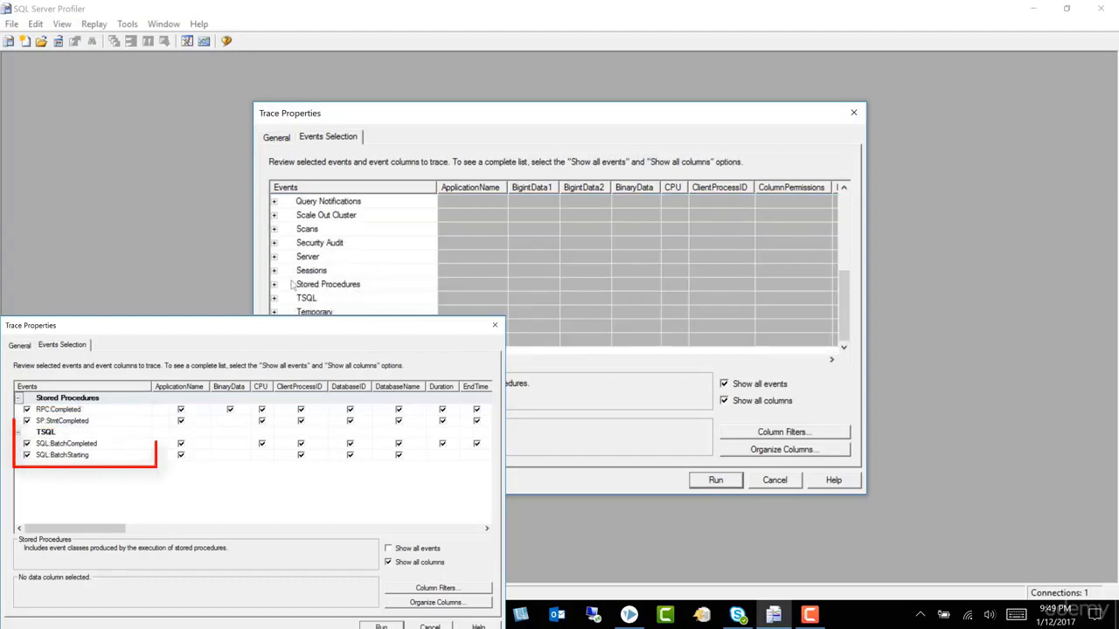
pyautogui.click(274, 285)
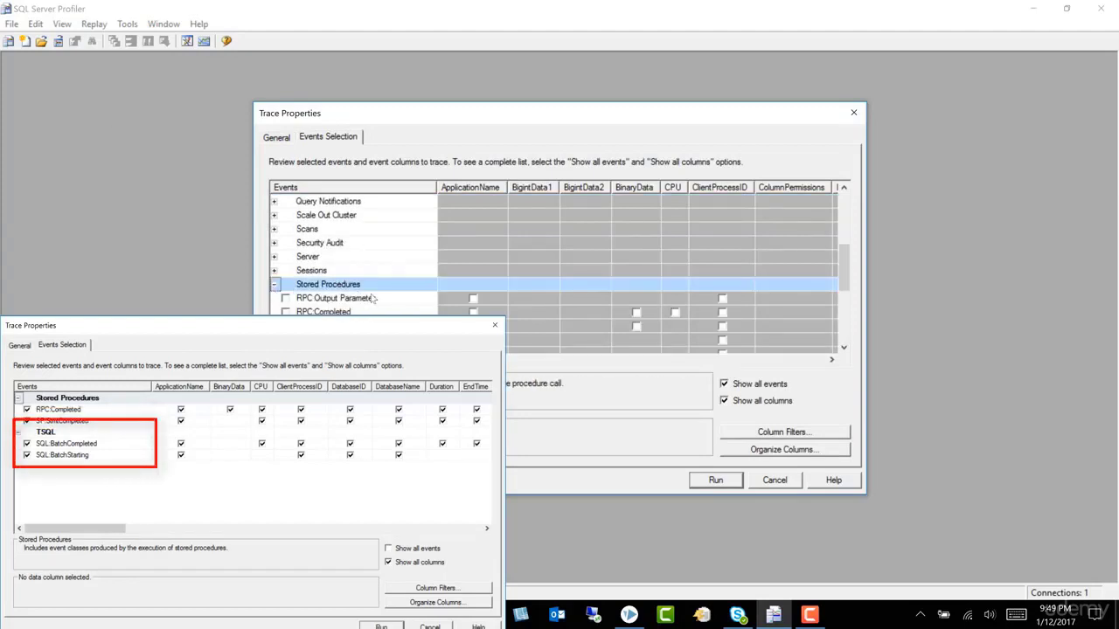
pyautogui.scroll(-1, 290, 293)
pyautogui.click(348, 271)
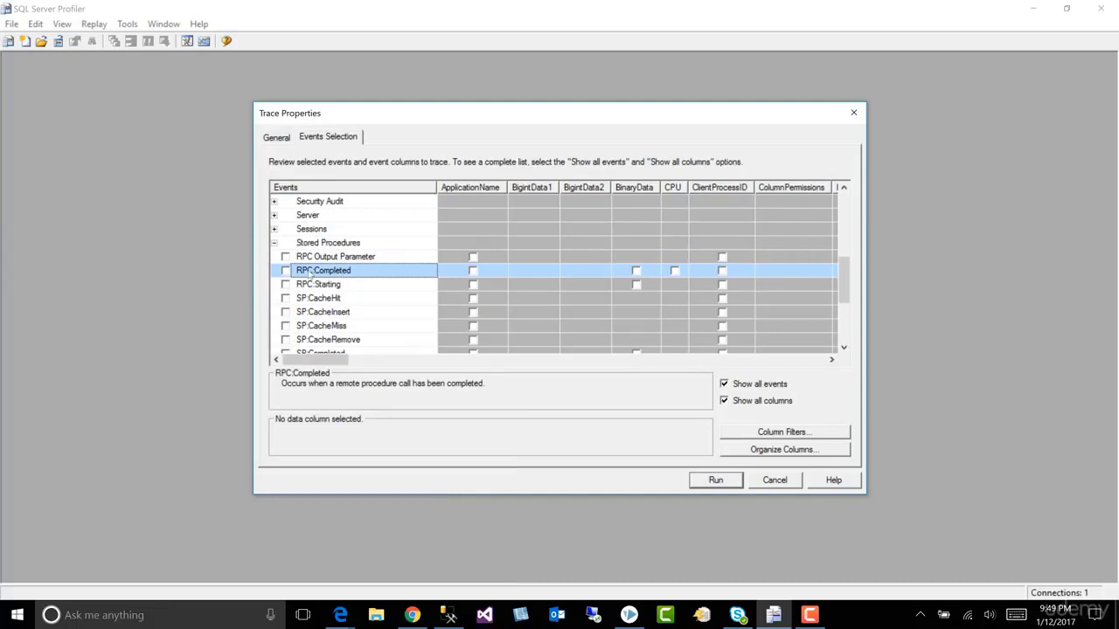
pyautogui.press('space')
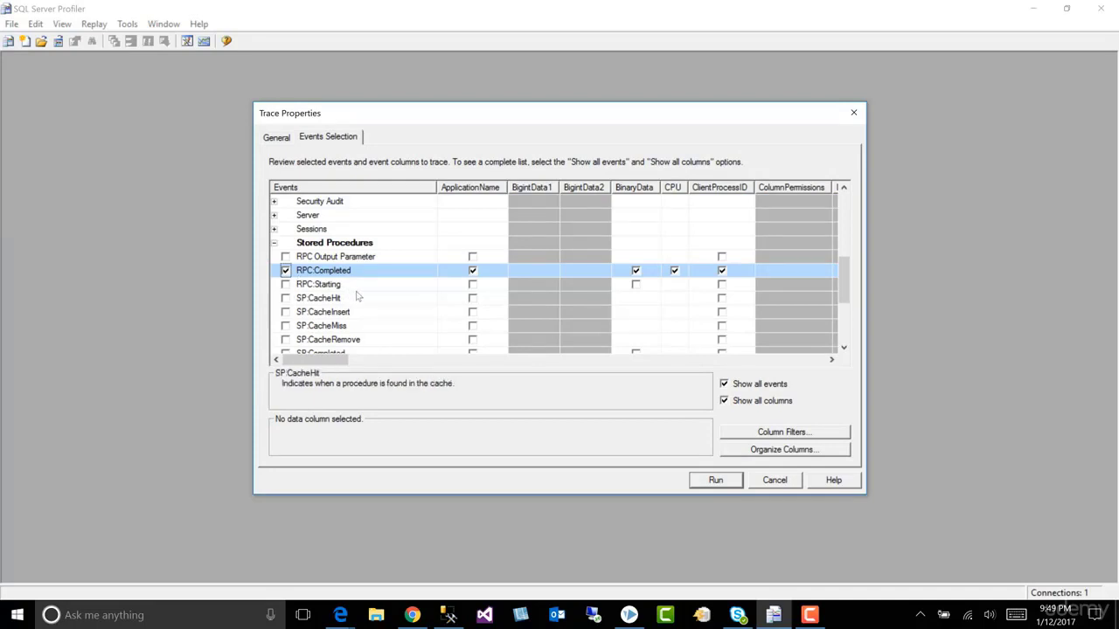
pyautogui.scroll(-1, 358, 297)
pyautogui.scroll(-1, 358, 297)
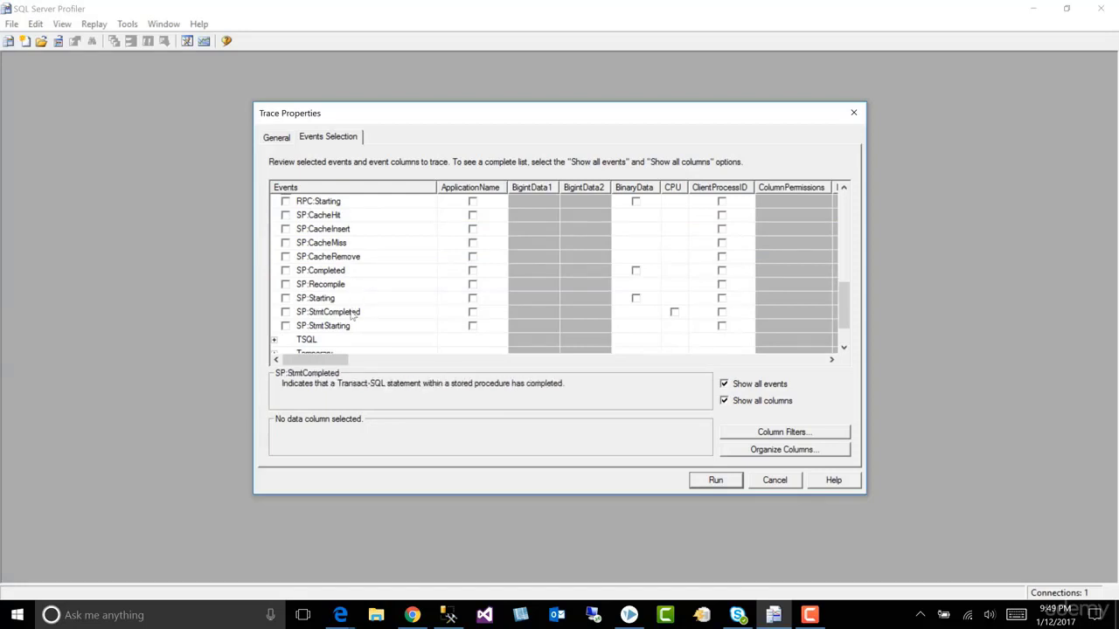
pyautogui.click(304, 313)
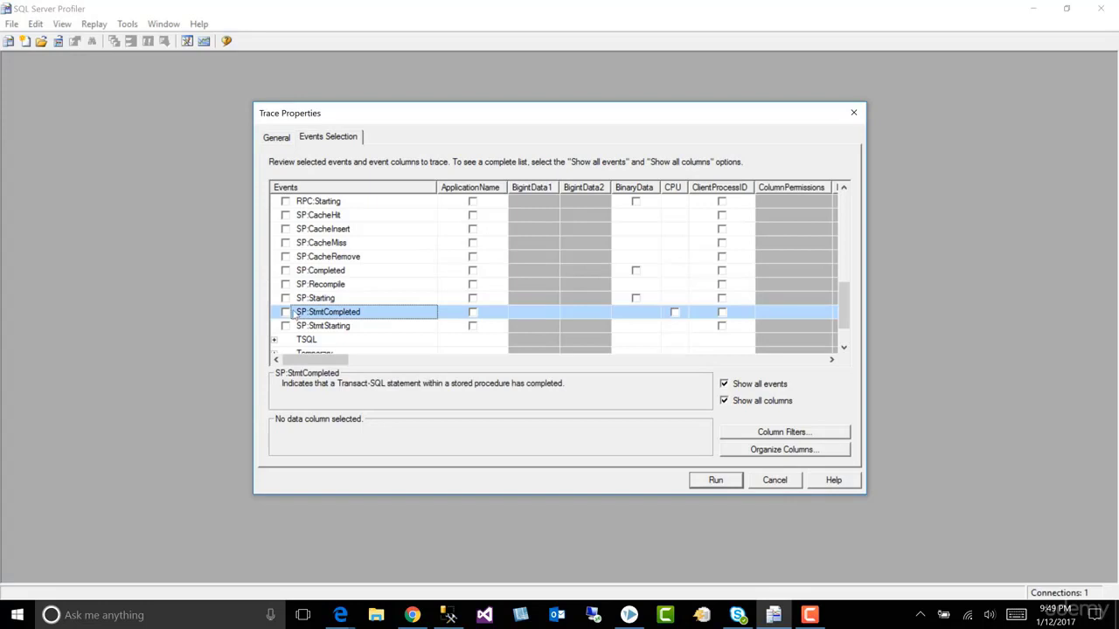
pyautogui.press('space')
pyautogui.scroll(2, 398, 289)
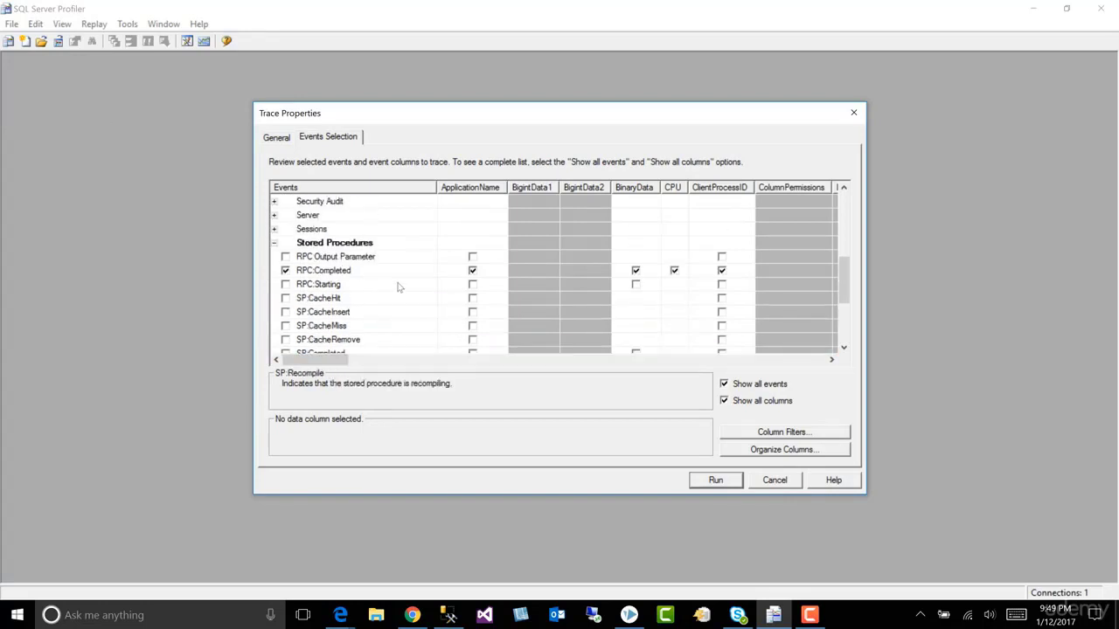
pyautogui.click(274, 243)
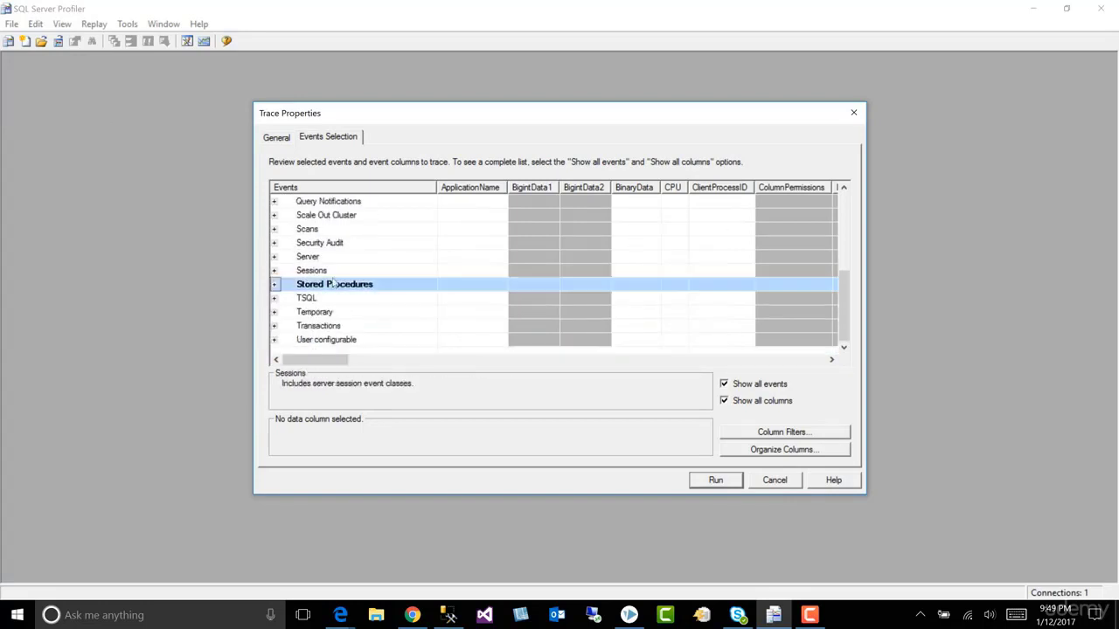
# - Tick TSQL events SQL:BatchStarting and SQL:BatchCompleted, then list only the selected events
pyautogui.click(273, 299)
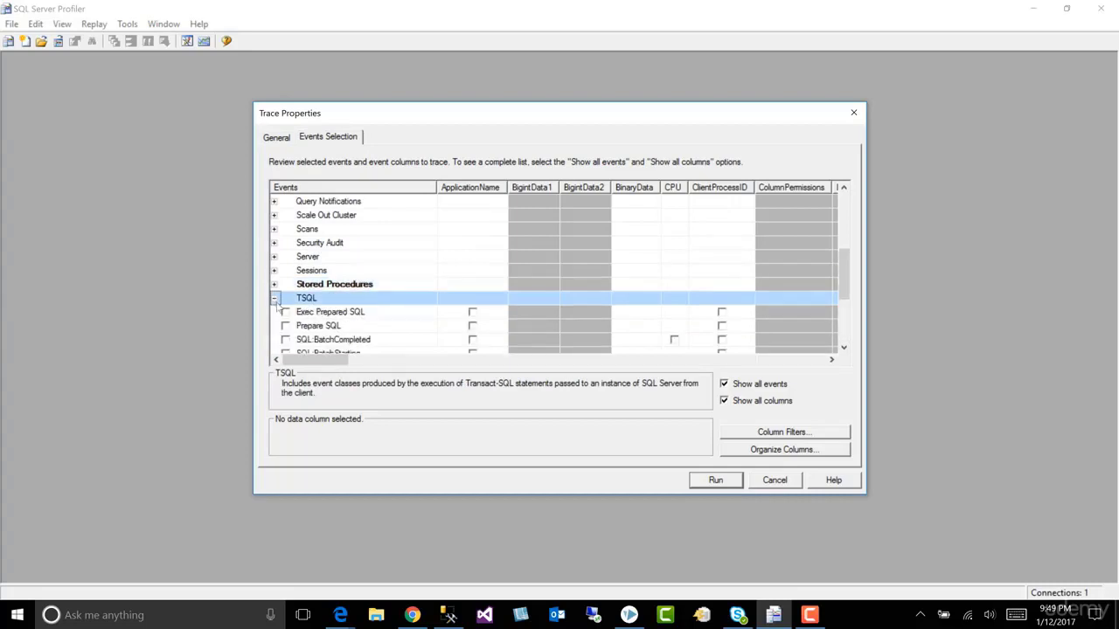
pyautogui.scroll(-2, 390, 308)
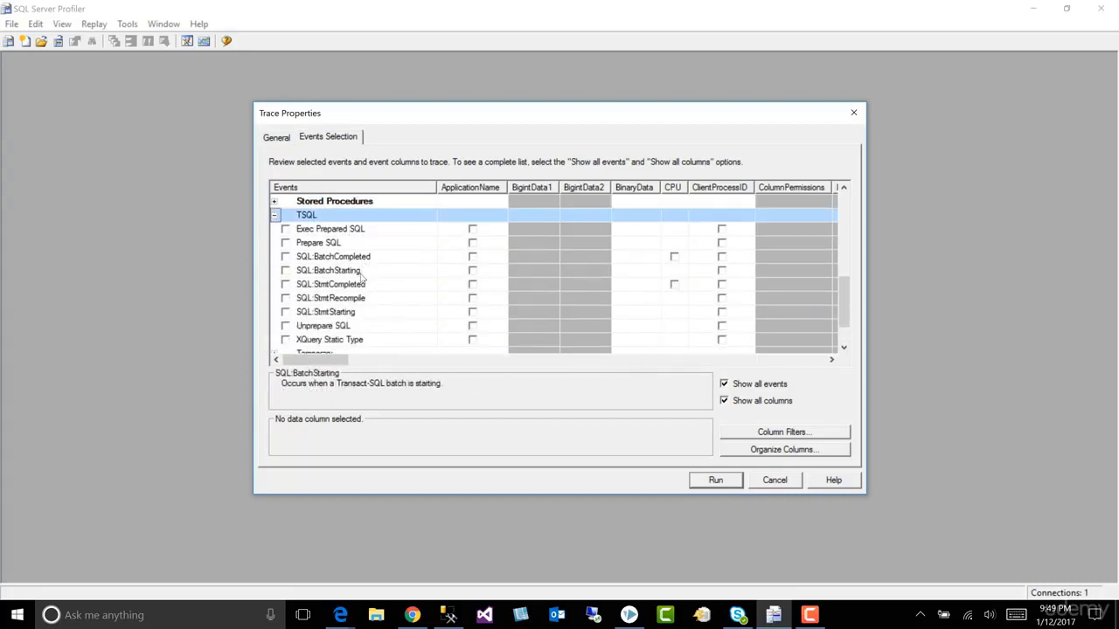
pyautogui.click(285, 270)
pyautogui.press('Up')
pyautogui.press('space')
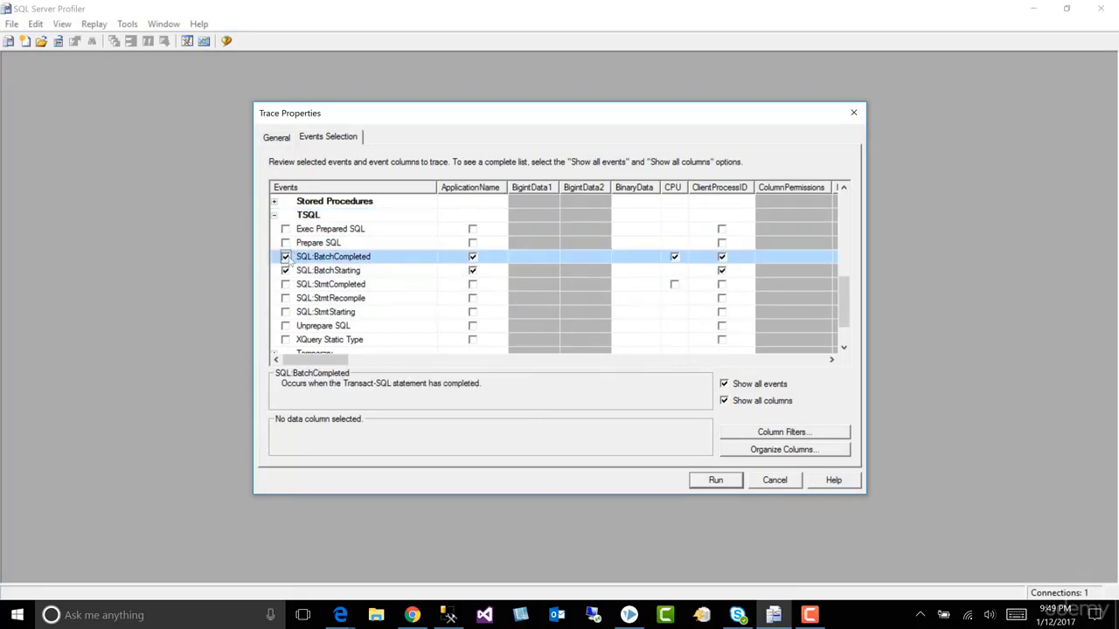
pyautogui.click(273, 215)
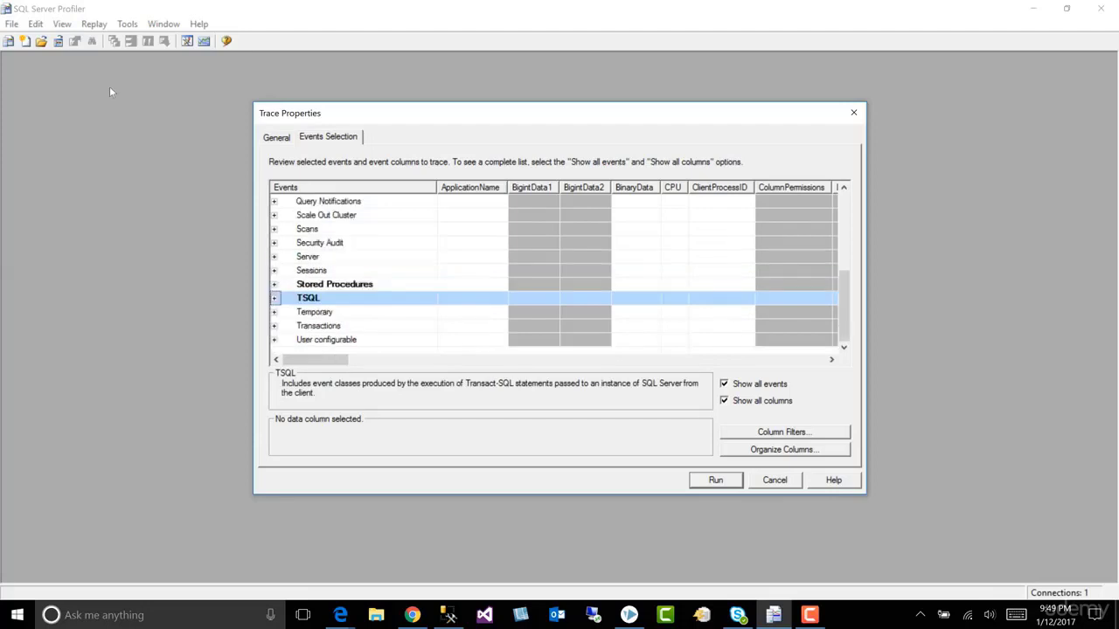
pyautogui.click(723, 384)
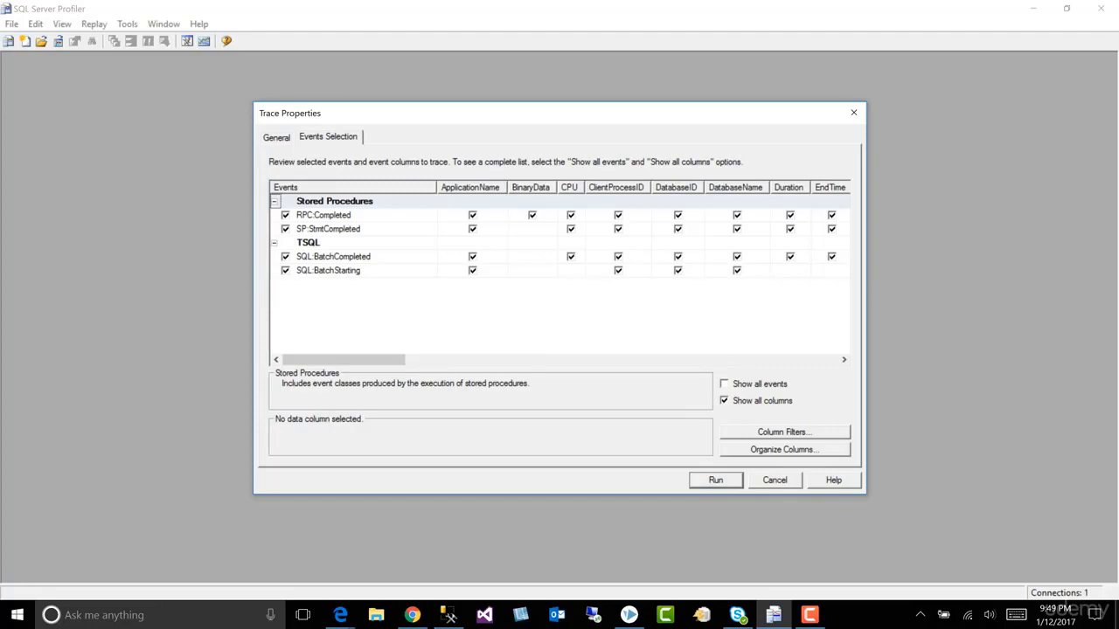
pyautogui.click(340, 615)
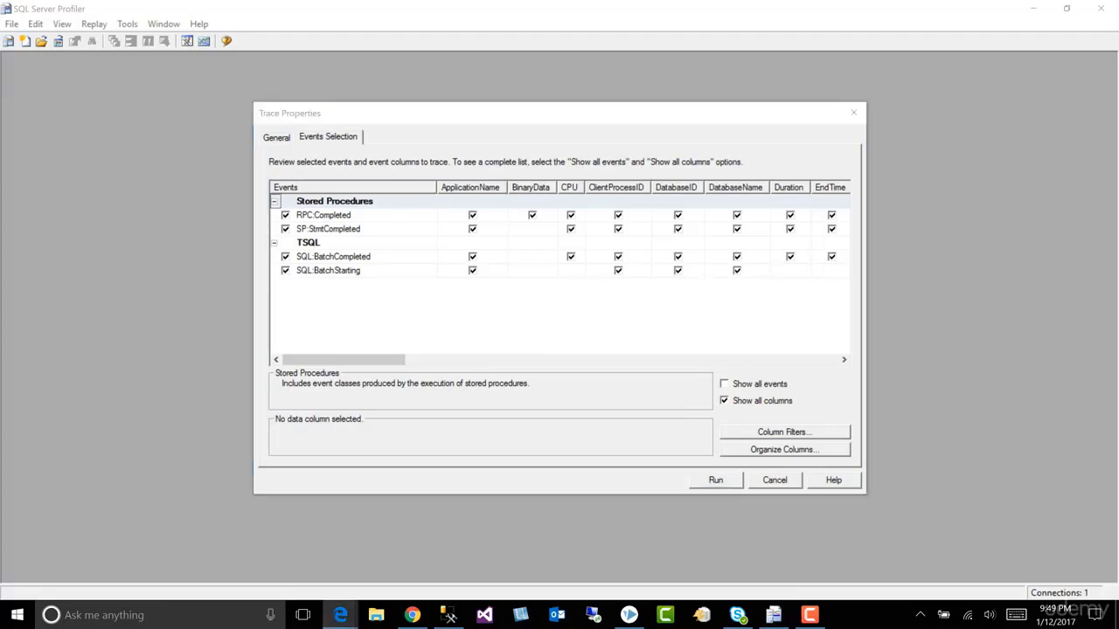